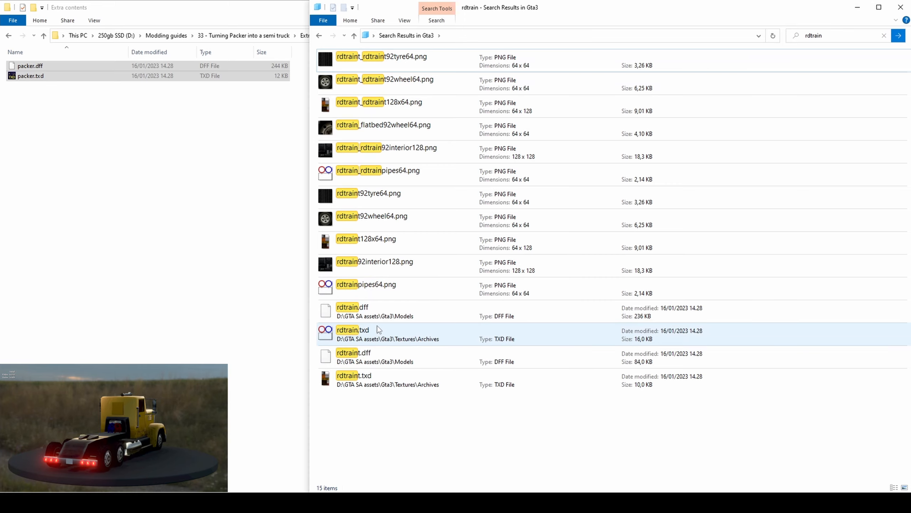
# Copy rdtrain.dff and rdtrain.txd from the Gta3 search results into the Extra contents folder.
pyautogui.click(383, 317)
pyautogui.keyDown('ctrl'); pyautogui.click(382, 333); pyautogui.keyUp('ctrl')
pyautogui.click(209, 281)
pyautogui.hotkey('ctrl', 'v')
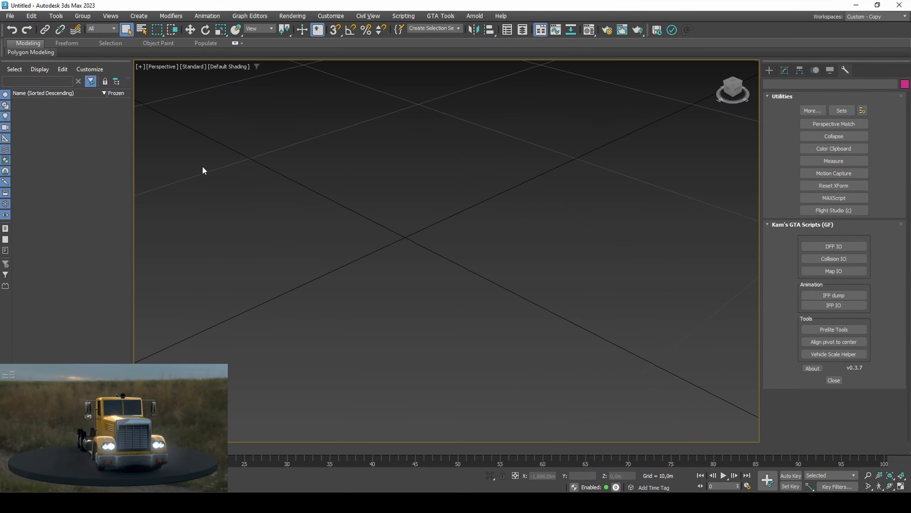
# In 3ds Max, import packer.dff with Convert frame hierarchy and Auto smooth 45 enabled.
pyautogui.click(10, 16)
pyautogui.moveTo(79, 158)
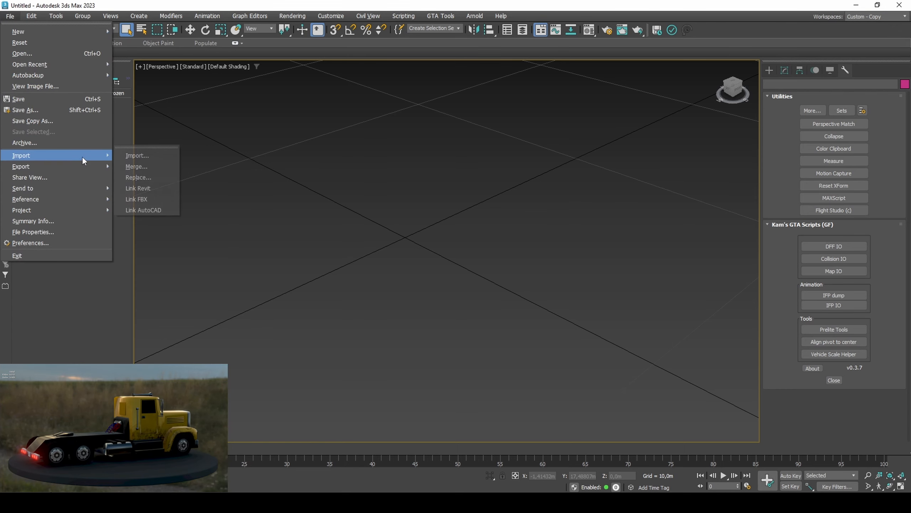
pyautogui.moveTo(147, 151); pyautogui.dragTo(171, 185)
pyautogui.click(162, 198)
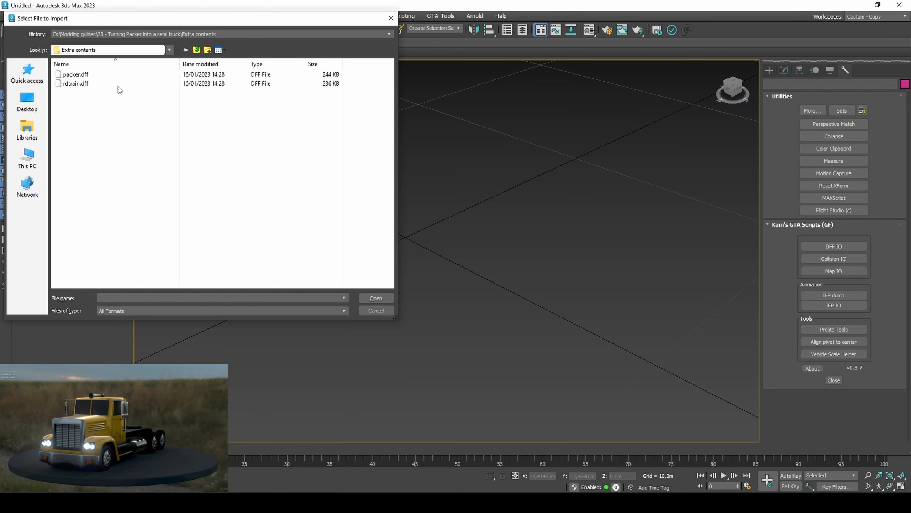
pyautogui.doubleClick(118, 74)
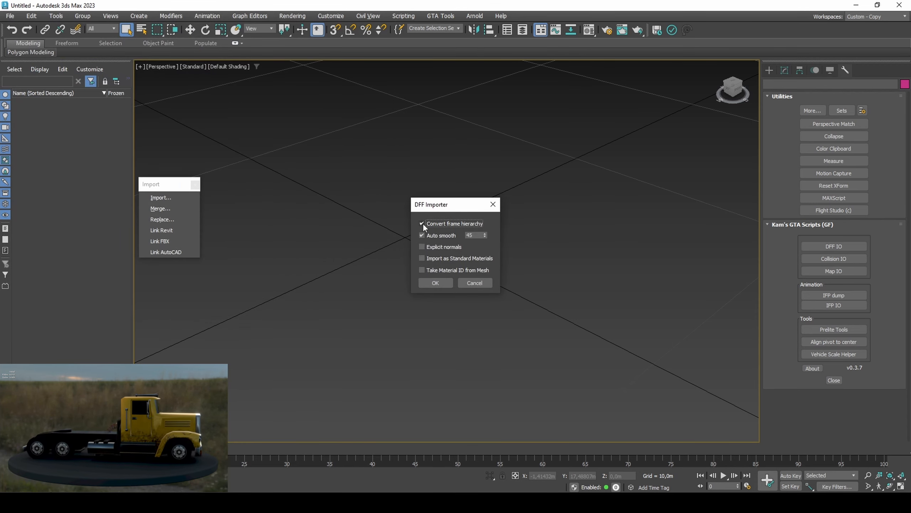
pyautogui.click(435, 283)
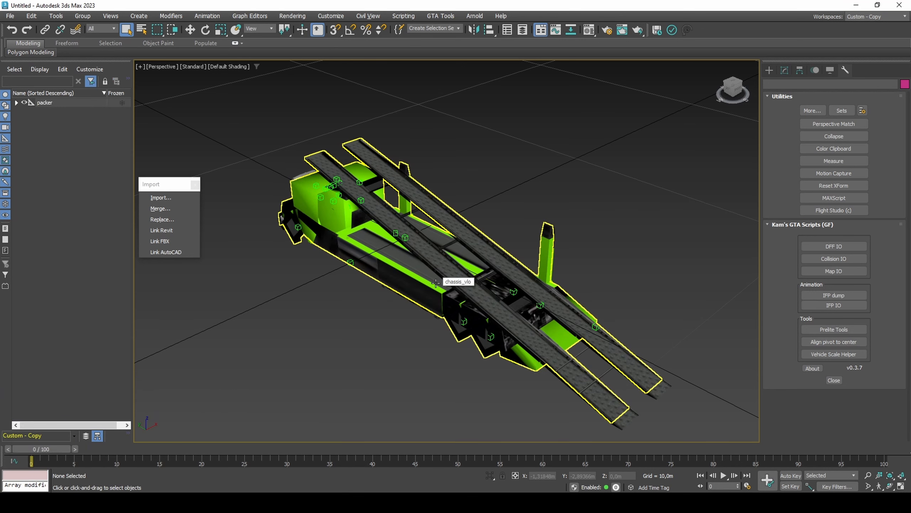
# Hide the chassis_vlo mesh and turn off material transparency in the perspective viewport.
pyautogui.click(452, 330)
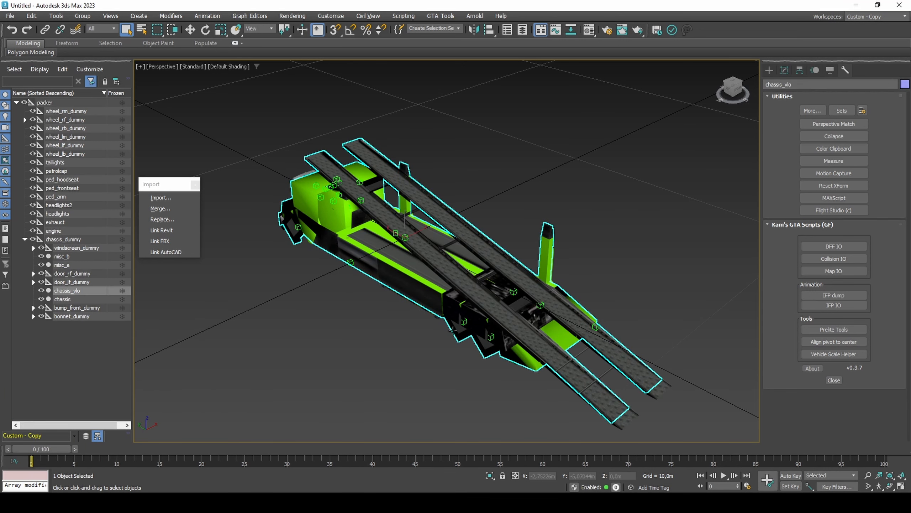
pyautogui.press('Delete')
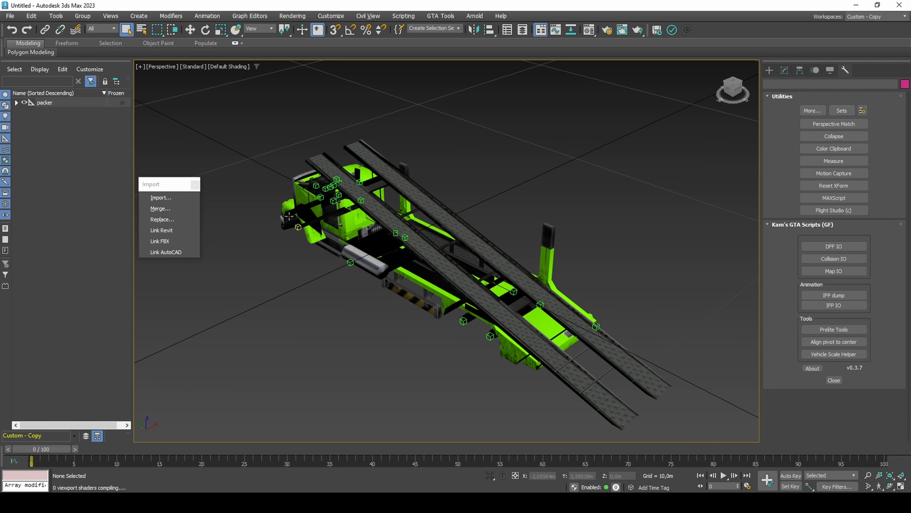
pyautogui.click(188, 68)
pyautogui.moveTo(228, 147)
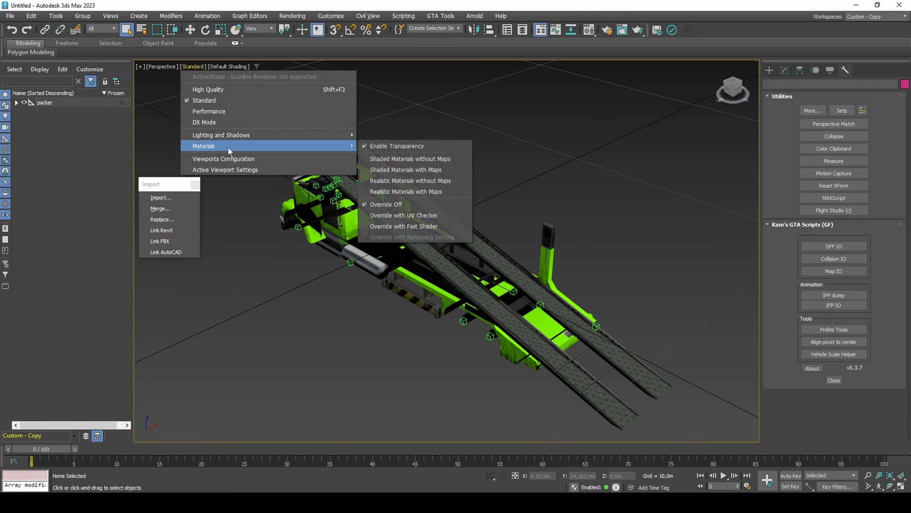
pyautogui.click(379, 147)
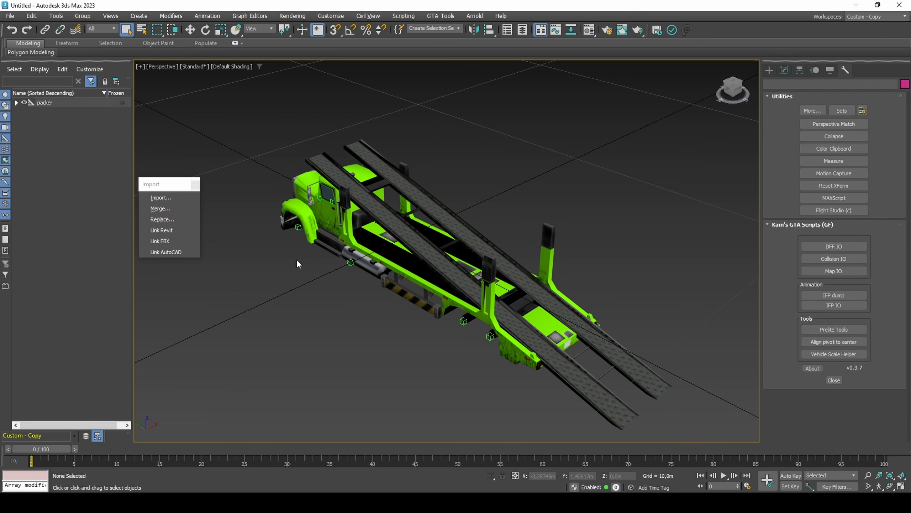
# Delete the upper car ramp meshes misc_a and misc_b from the truck.
pyautogui.click(568, 363)
pyautogui.keyDown('ctrl'); pyautogui.click(568, 363); pyautogui.keyUp('ctrl')
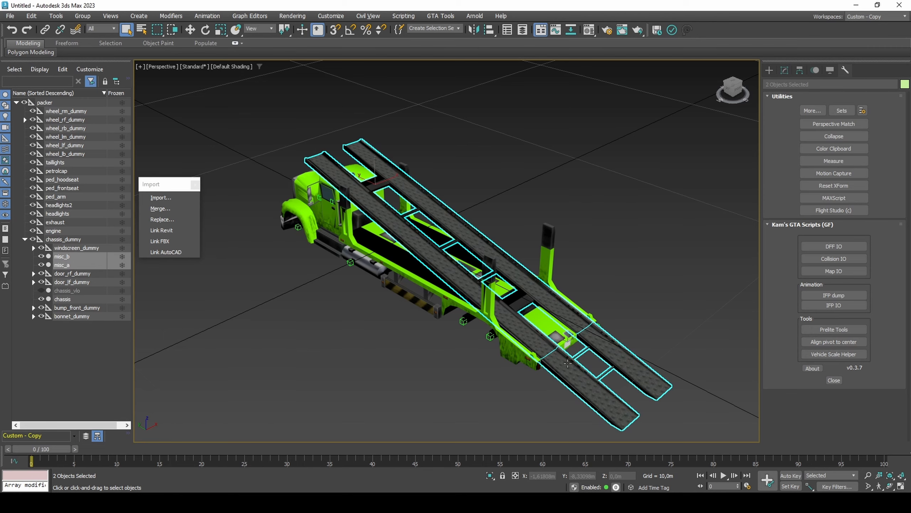
pyautogui.press('Delete')
# Add an Edit Poly modifier to the chassis mesh and delete the green flatbed frame element with its upright posts.
pyautogui.click(568, 365)
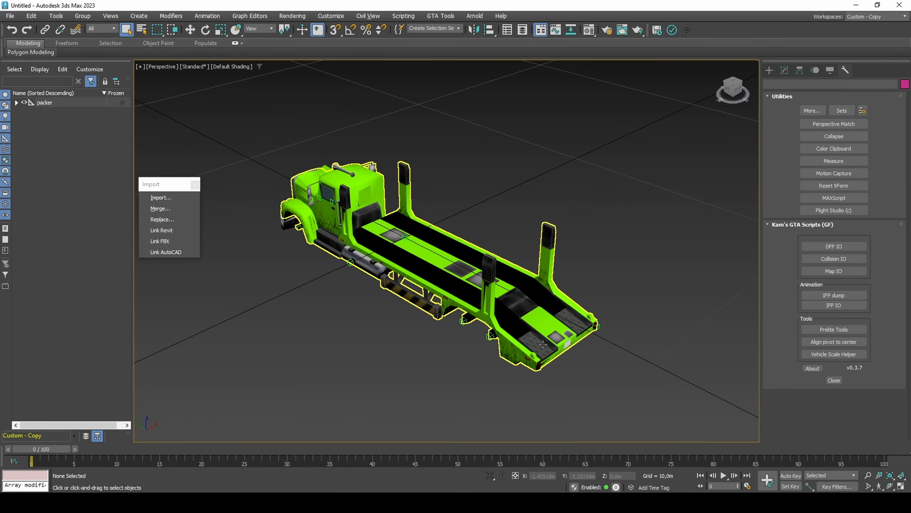
pyautogui.keyDown('alt'); pyautogui.moveTo(567, 364); pyautogui.dragTo(449, 309, button='middle'); pyautogui.keyUp('alt')
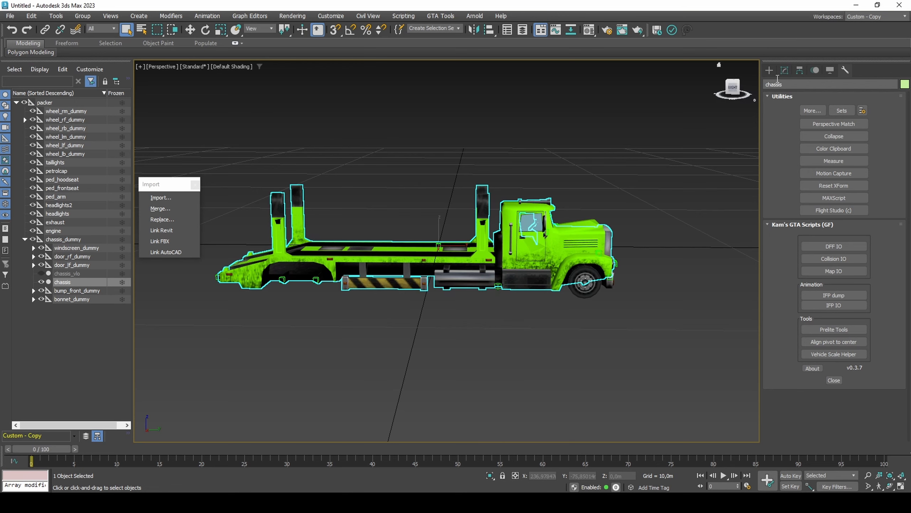
pyautogui.click(784, 70)
pyautogui.click(854, 122)
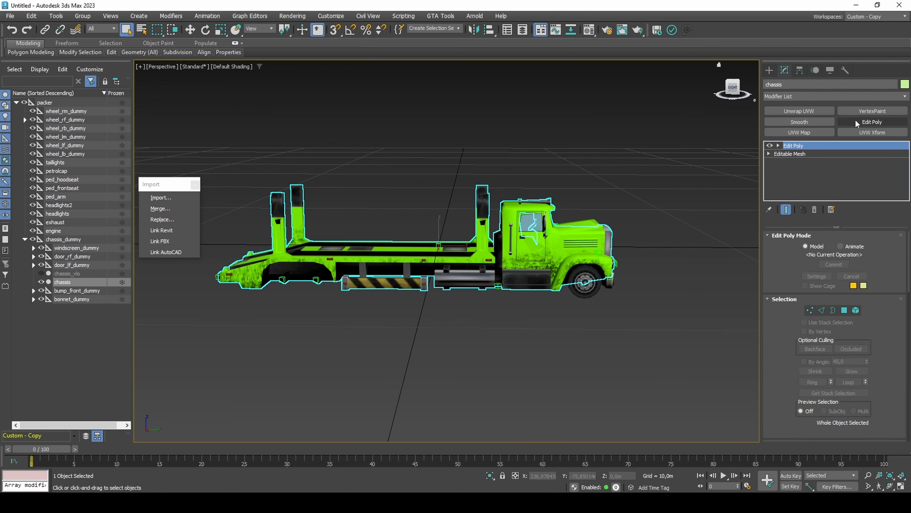
pyautogui.press('5')
pyautogui.click(415, 248)
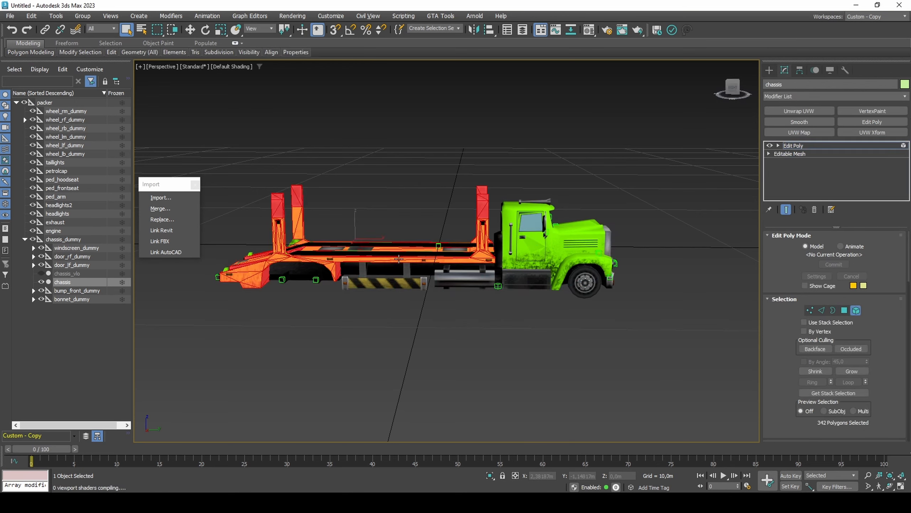
pyautogui.keyDown('alt'); pyautogui.moveTo(415, 249); pyautogui.dragTo(343, 237, button='middle'); pyautogui.keyUp('alt')
pyautogui.press('Delete')
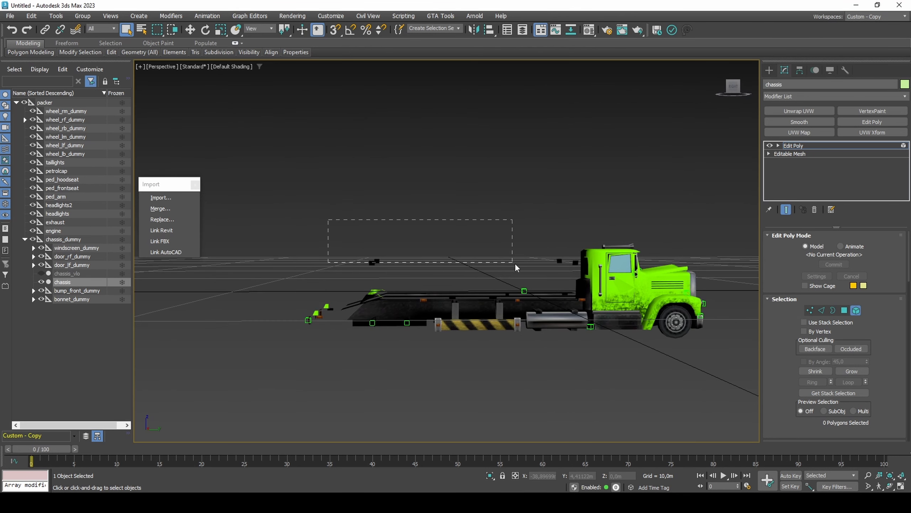
# Delete the leftover floating post pieces and the two long ramp surfaces from the chassis bed.
pyautogui.moveTo(516, 265); pyautogui.dragTo(573, 267)
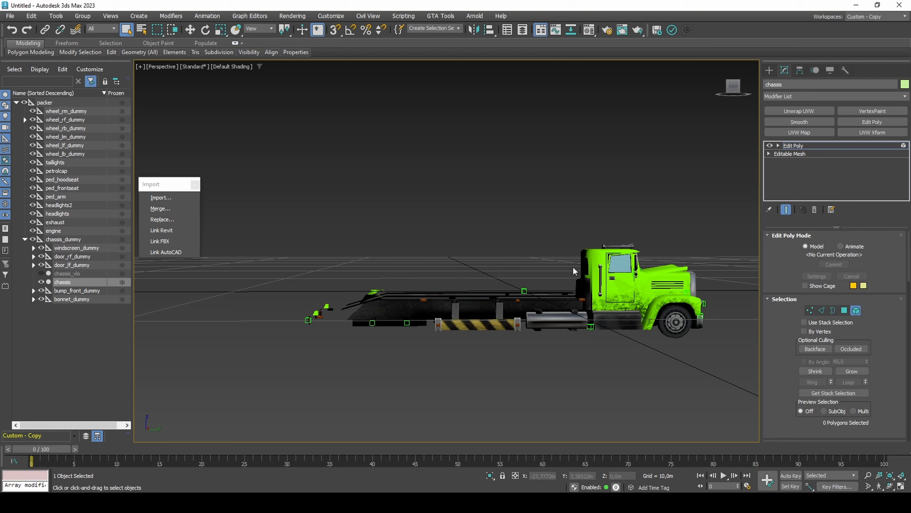
pyautogui.keyDown('alt'); pyautogui.moveTo(461, 278); pyautogui.dragTo(456, 307, button='middle'); pyautogui.keyUp('alt')
pyautogui.click(455, 307)
pyautogui.keyDown('ctrl'); pyautogui.click(469, 278); pyautogui.keyUp('ctrl')
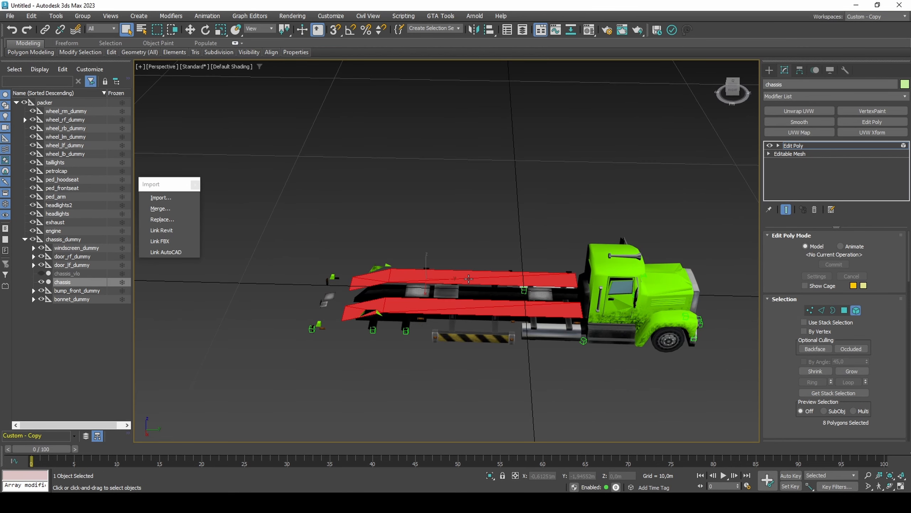
pyautogui.press('Delete')
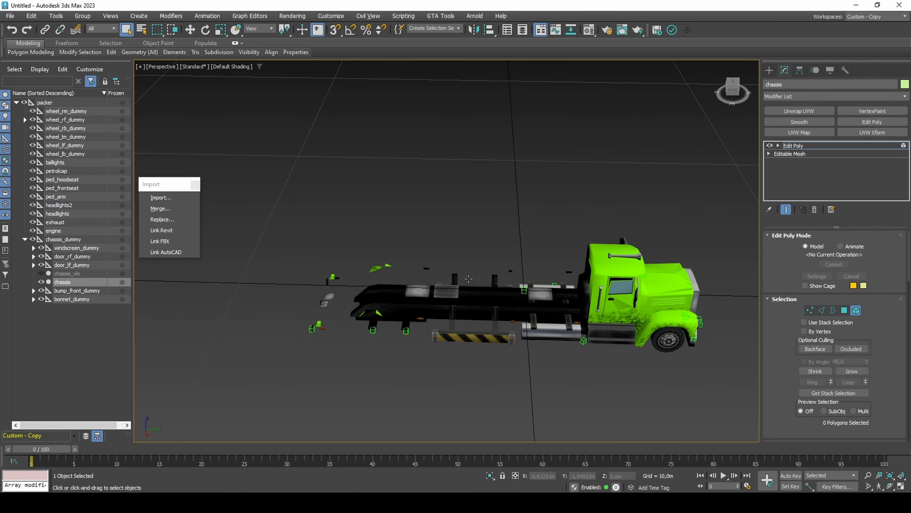
# Switch the viewport to Flat Color shading and delete the orange marker lights with material ID 8 behind the cab.
pyautogui.click(246, 69)
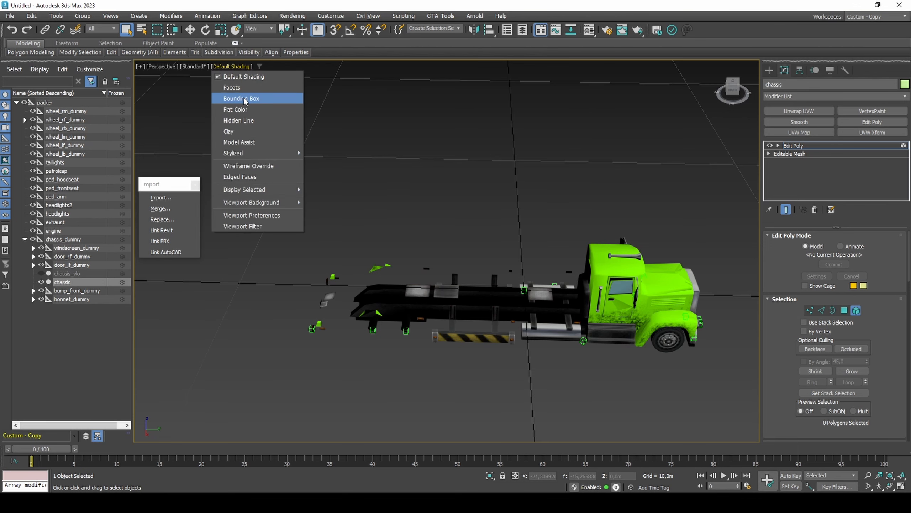
pyautogui.click(247, 114)
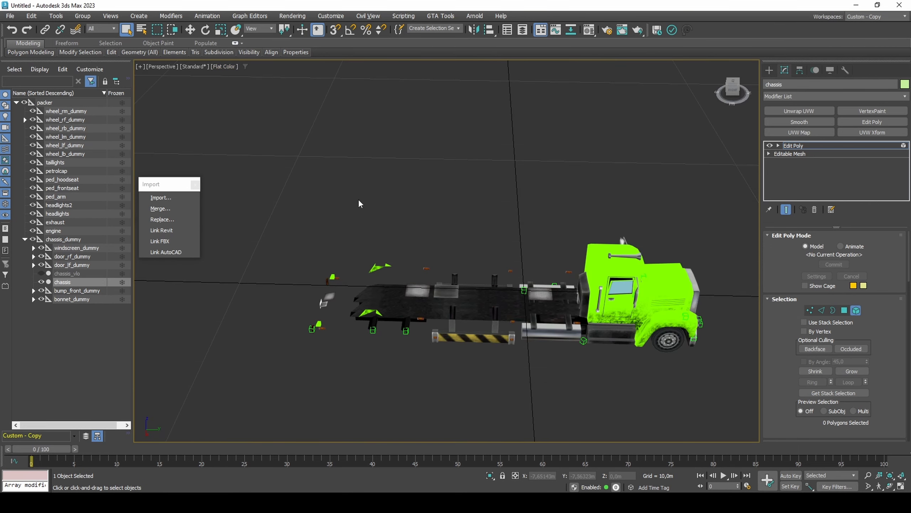
pyautogui.scroll(5, 421, 317)
pyautogui.click(422, 317)
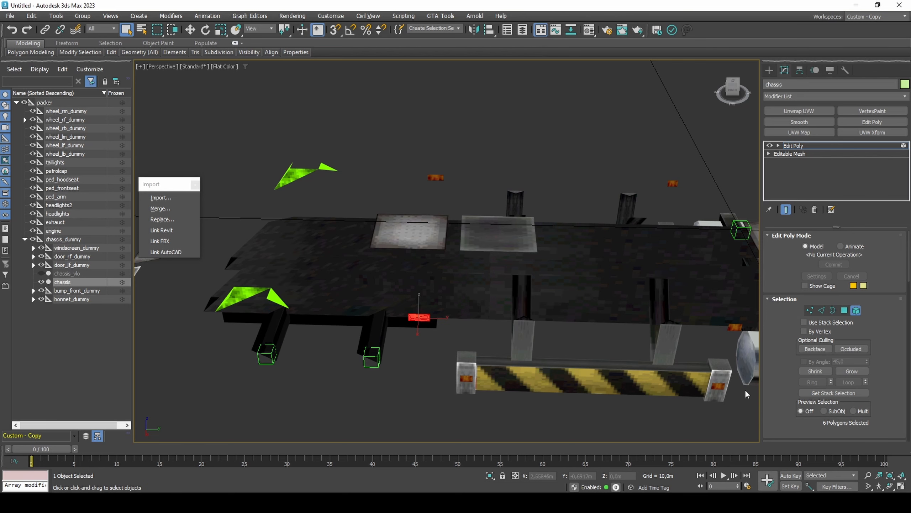
pyautogui.scroll(-3, 795, 405)
pyautogui.click(816, 353)
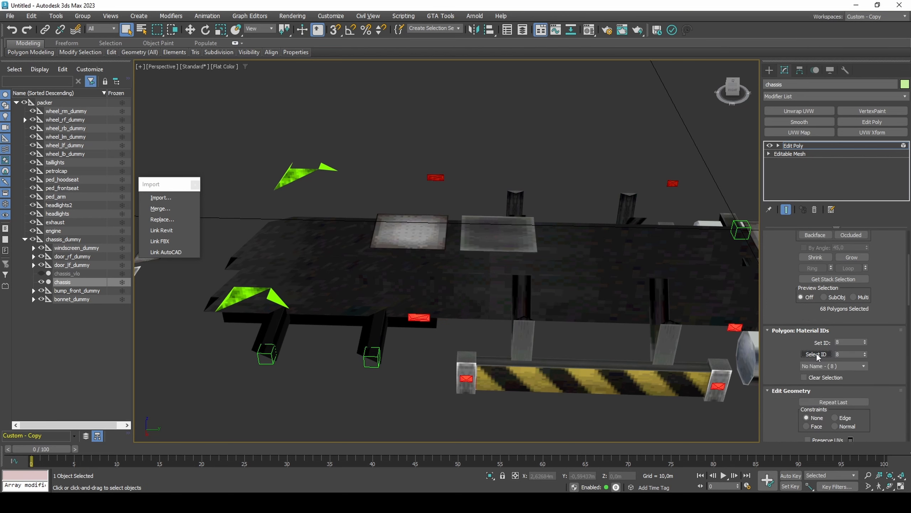
pyautogui.scroll(-6, 512, 316)
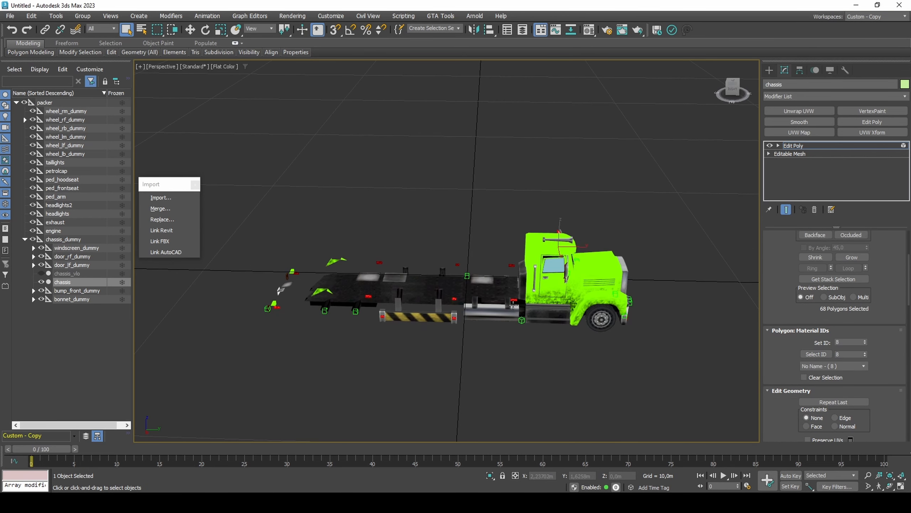
pyautogui.press('F3')
pyautogui.moveTo(655, 194); pyautogui.dragTo(527, 353)
pyautogui.press('F3')
pyautogui.click(528, 353)
# Delete the striped side guards and their support brackets on both sides of the chassis.
pyautogui.click(412, 317)
pyautogui.scroll(5, 413, 317)
pyautogui.keyDown('alt'); pyautogui.moveTo(412, 318); pyautogui.dragTo(444, 389, button='middle'); pyautogui.keyUp('alt')
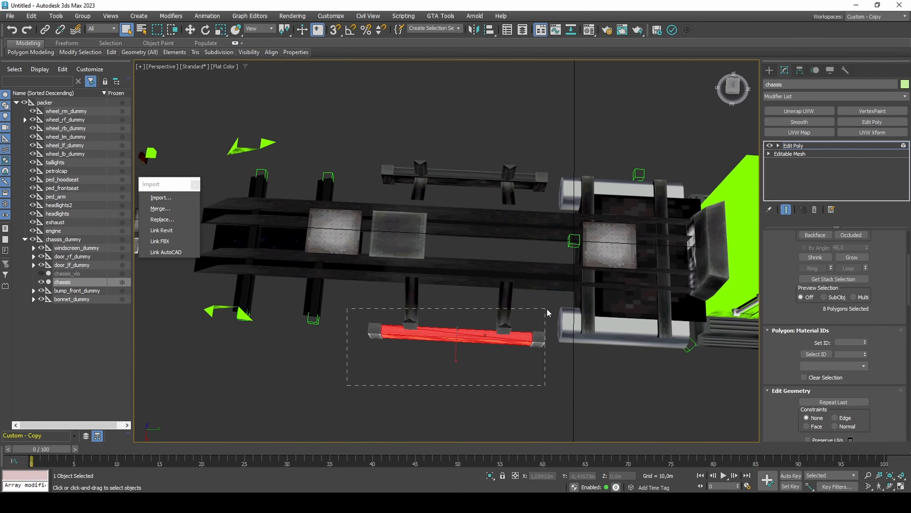
pyautogui.moveTo(552, 311); pyautogui.dragTo(549, 316)
pyautogui.press('Delete')
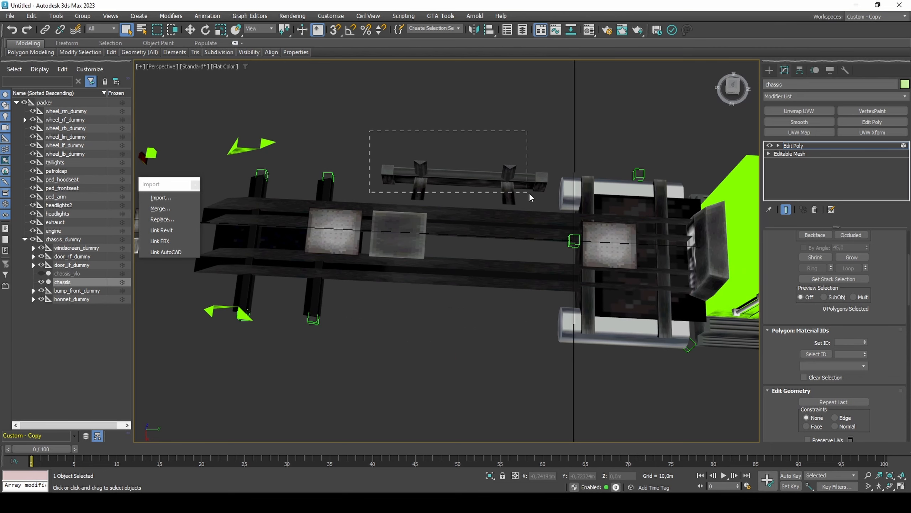
pyautogui.moveTo(530, 196); pyautogui.dragTo(548, 191)
pyautogui.press('Delete')
# Delete the leftover green fender pieces, small plates and light fragments around the rear of the chassis.
pyautogui.moveTo(339, 216); pyautogui.dragTo(461, 220, button='middle')
pyautogui.moveTo(348, 241); pyautogui.dragTo(347, 241)
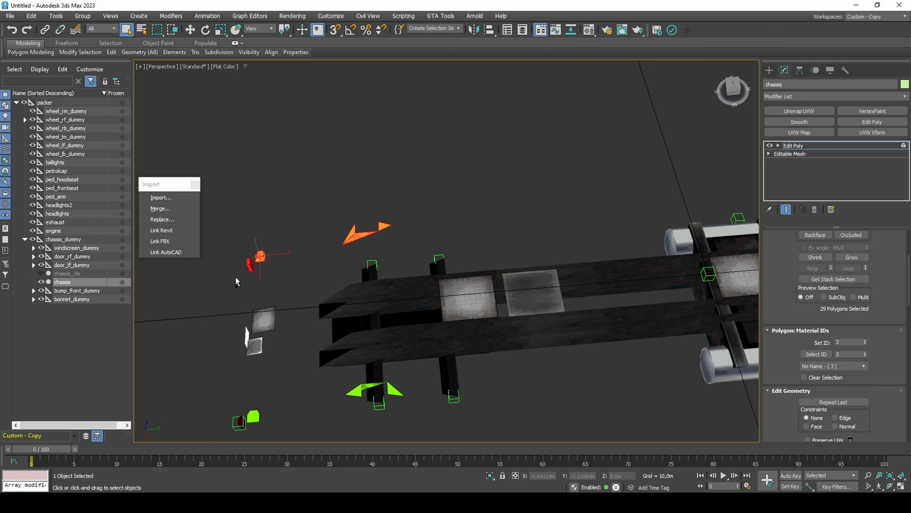
pyautogui.keyDown('ctrl'); pyautogui.click(264, 319); pyautogui.keyUp('ctrl')
pyautogui.keyDown('ctrl'); pyautogui.click(255, 346); pyautogui.keyUp('ctrl')
pyautogui.keyDown('ctrl'); pyautogui.moveTo(218, 402); pyautogui.dragTo(256, 419); pyautogui.keyUp('ctrl')
pyautogui.keyDown('ctrl'); pyautogui.click(357, 389); pyautogui.keyUp('ctrl')
pyautogui.keyDown('alt'); pyautogui.moveTo(415, 388); pyautogui.dragTo(520, 309, button='middle'); pyautogui.keyUp('alt')
pyautogui.keyDown('ctrl'); pyautogui.moveTo(515, 340); pyautogui.dragTo(516, 340); pyautogui.keyUp('ctrl')
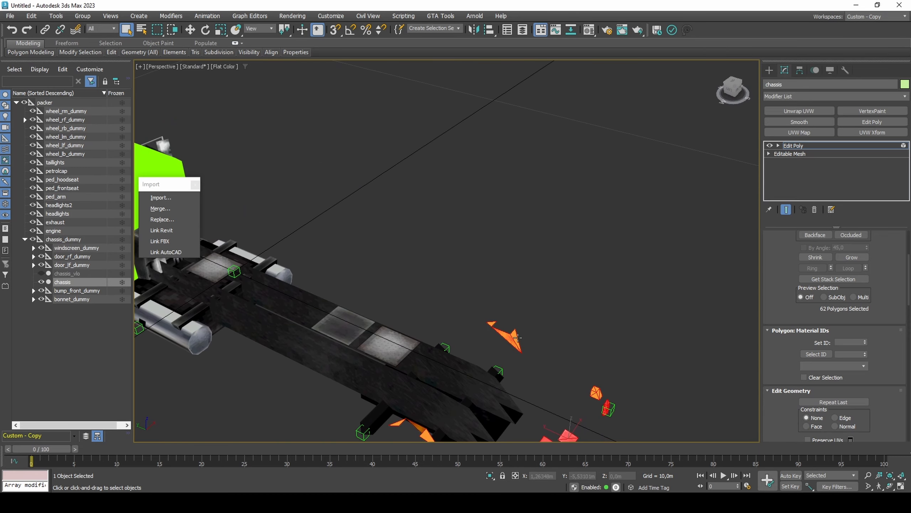
pyautogui.scroll(-5, 588, 294)
pyautogui.click(588, 294)
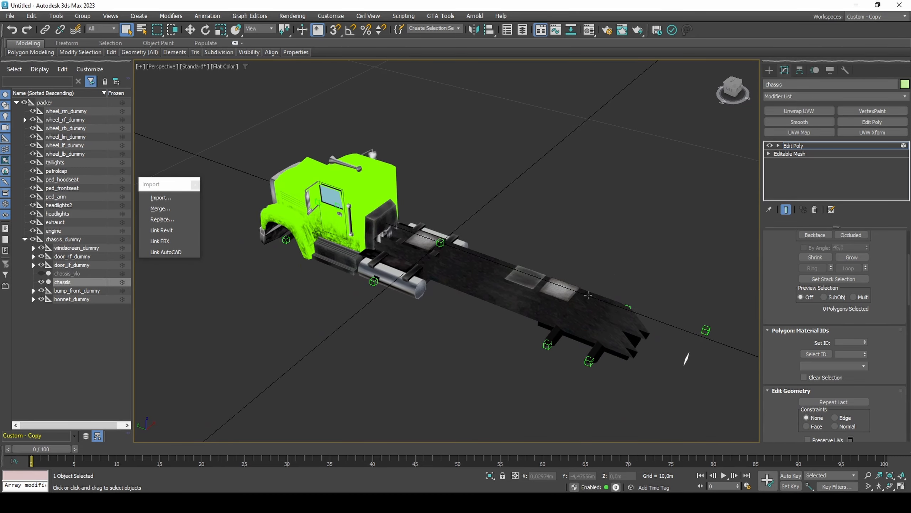
# Delete the three square metal plates lying across the chassis frame rails.
pyautogui.click(560, 289)
pyautogui.keyDown('ctrl'); pyautogui.click(521, 276); pyautogui.keyUp('ctrl')
pyautogui.keyDown('ctrl'); pyautogui.click(424, 238); pyautogui.keyUp('ctrl')
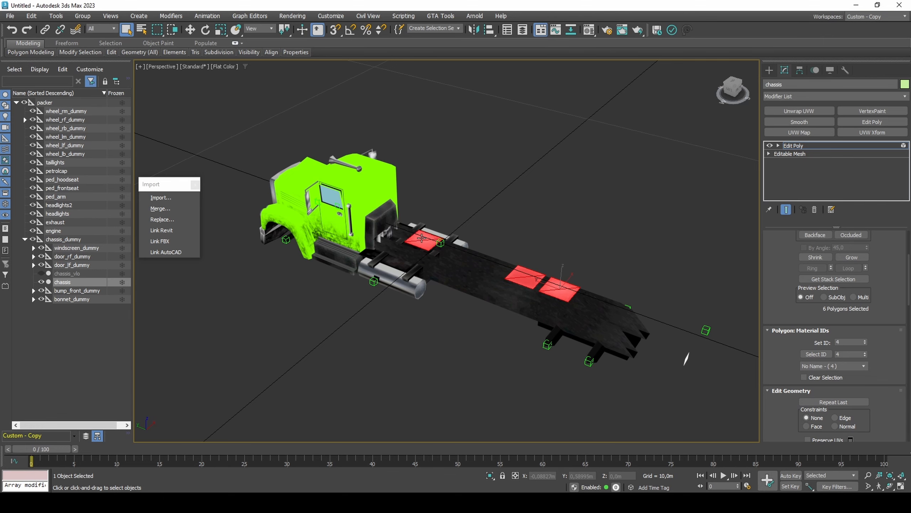
pyautogui.scroll(3, 424, 238)
pyautogui.moveTo(424, 256); pyautogui.dragTo(392, 231, button='middle')
pyautogui.press('Delete')
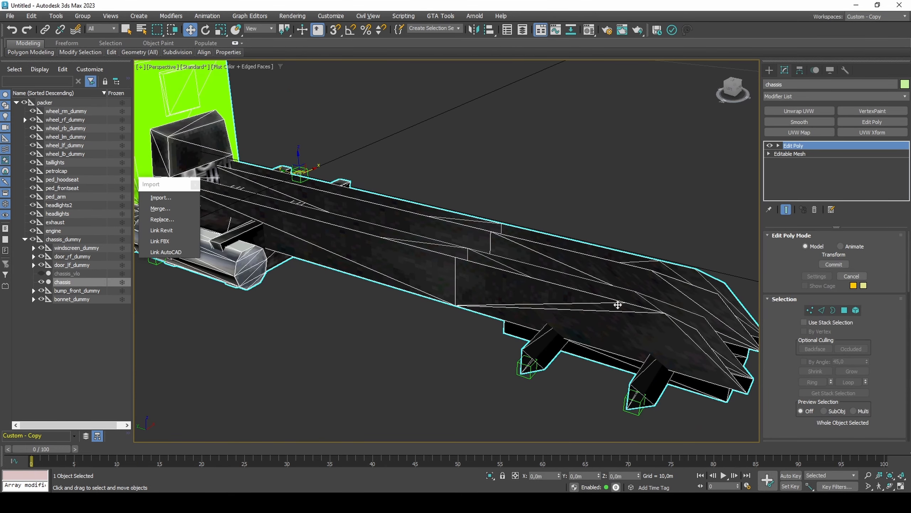
# Using vertex snapping, move the upper rear vertex of each outer frame rail face onto its neighbouring vertex at the slope.
pyautogui.press('1')
pyautogui.click(625, 303)
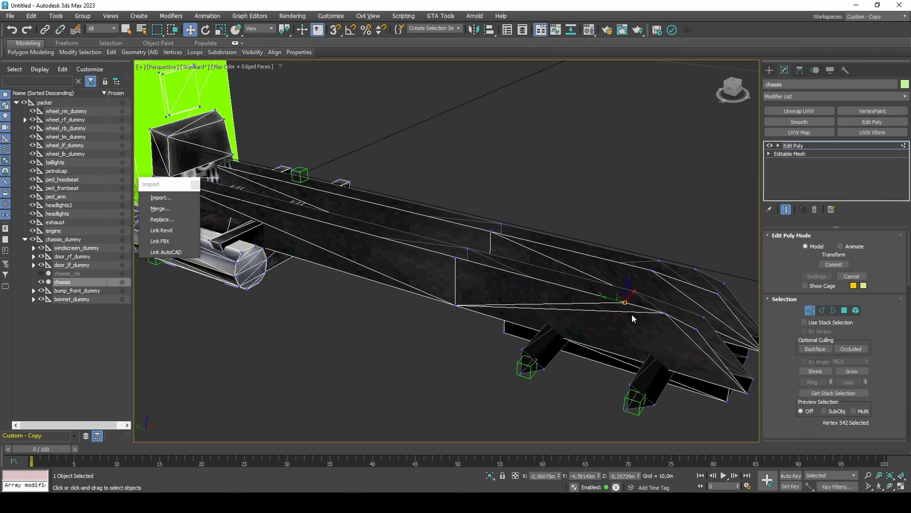
pyautogui.press('s')
pyautogui.moveTo(625, 303); pyautogui.dragTo(696, 322)
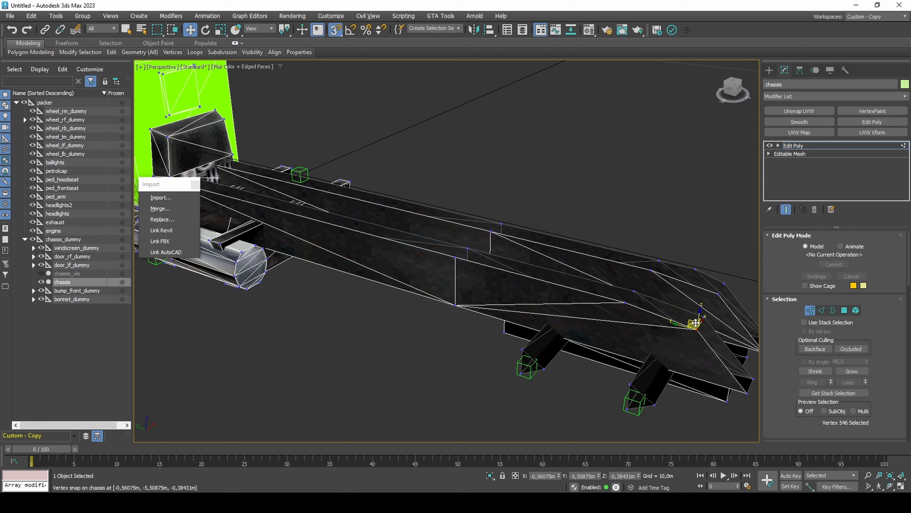
pyautogui.click(696, 269)
pyautogui.moveTo(695, 270); pyautogui.dragTo(722, 279)
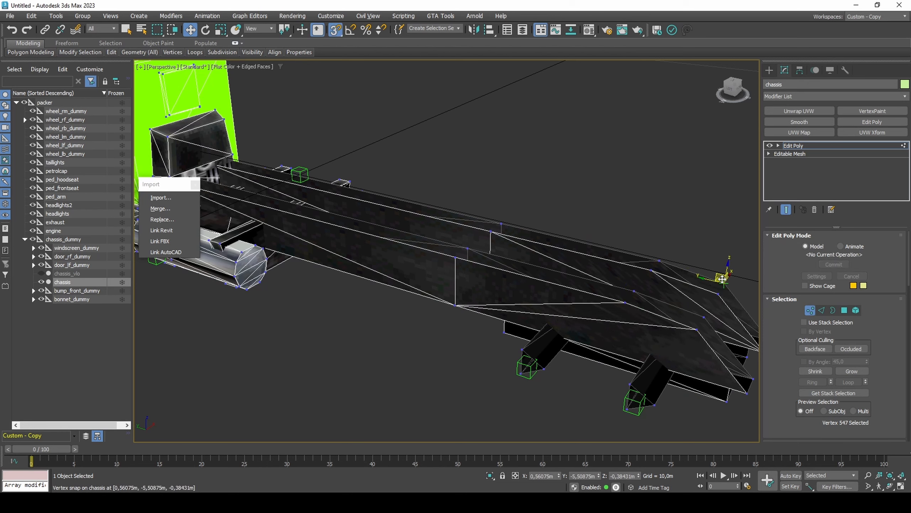
pyautogui.press('s')
# Finish snapping the upper rear vertex of the outer rail face, and weld the overlapping slope vertices on both rails.
pyautogui.moveTo(742, 292); pyautogui.dragTo(741, 290)
pyautogui.keyDown('alt'); pyautogui.moveTo(741, 290); pyautogui.dragTo(596, 305, button='middle'); pyautogui.keyUp('alt')
pyautogui.moveTo(636, 248); pyautogui.dragTo(594, 266, button='middle')
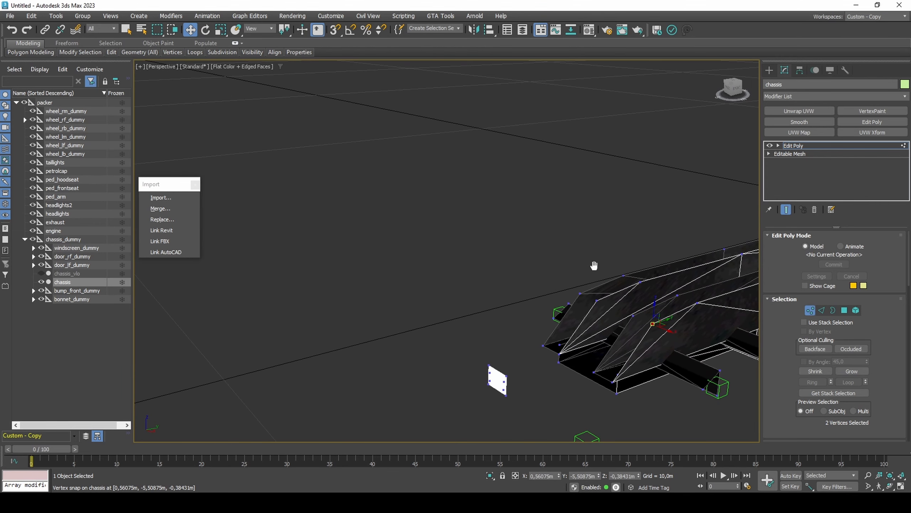
pyautogui.keyDown('ctrl'); pyautogui.moveTo(576, 287); pyautogui.dragTo(582, 299); pyautogui.keyUp('ctrl')
pyautogui.scroll(-10, 779, 356)
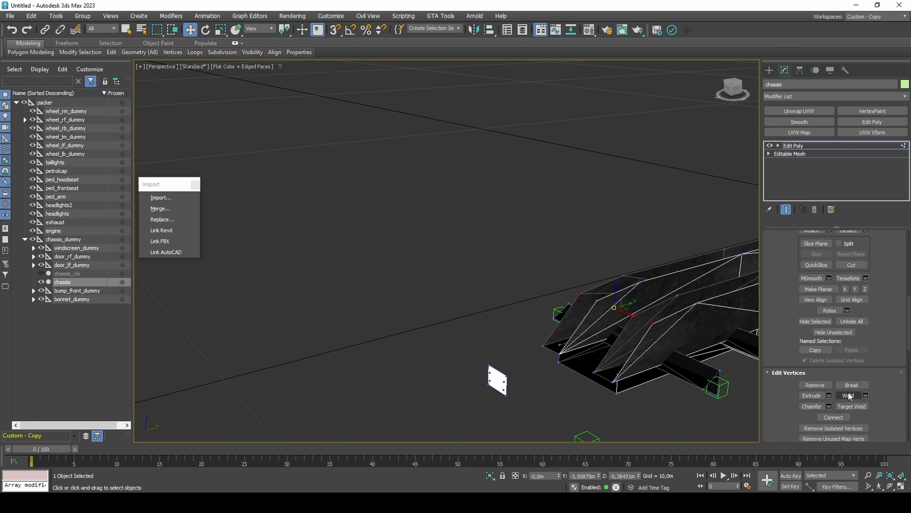
pyautogui.click(866, 395)
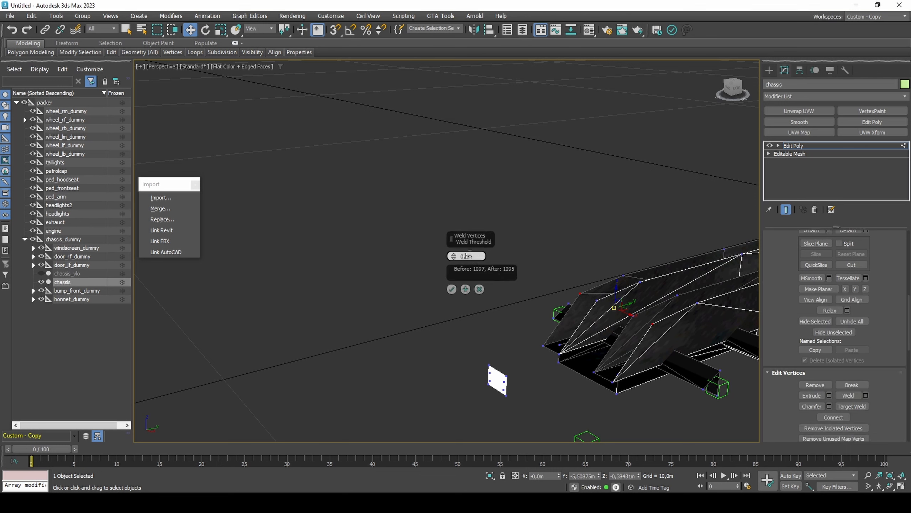
pyautogui.click(452, 290)
# Bridge the open border edges of the left frame rail's inner and outer faces to close it into a solid beam.
pyautogui.moveTo(453, 290)
pyautogui.keyDown('alt'); pyautogui.mouseDown(button='middle')
pyautogui.moveTo(574, 298)
pyautogui.moveTo(513, 277)
pyautogui.moveTo(470, 277)
pyautogui.moveTo(508, 275)
pyautogui.moveTo(499, 289)
pyautogui.moveTo(513, 215)
pyautogui.mouseUp(button='middle'); pyautogui.keyUp('alt')
pyautogui.press('2')
pyautogui.press('F3')
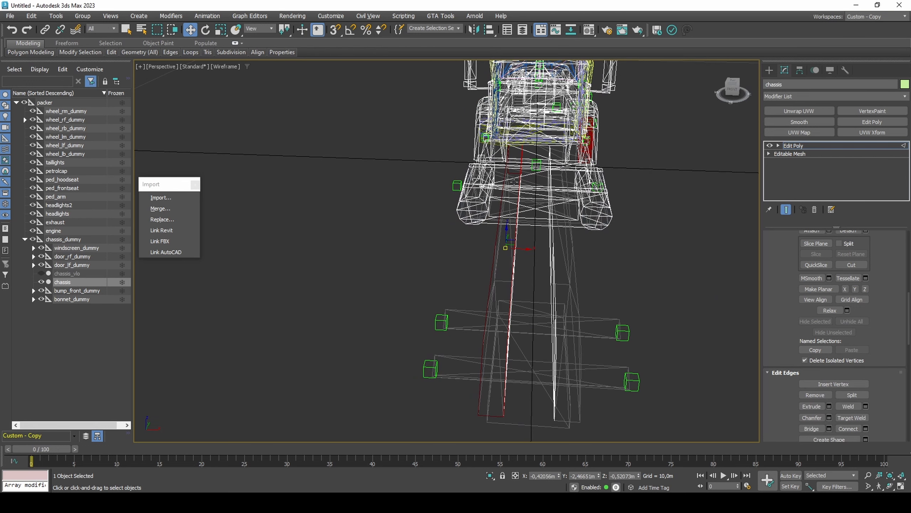
pyautogui.click(514, 182)
pyautogui.click(493, 416)
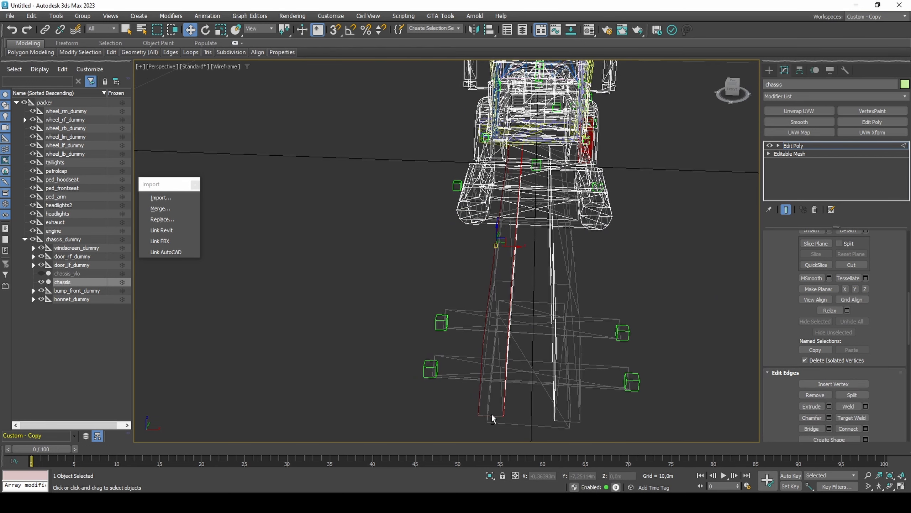
pyautogui.press('F3')
pyautogui.click(812, 428)
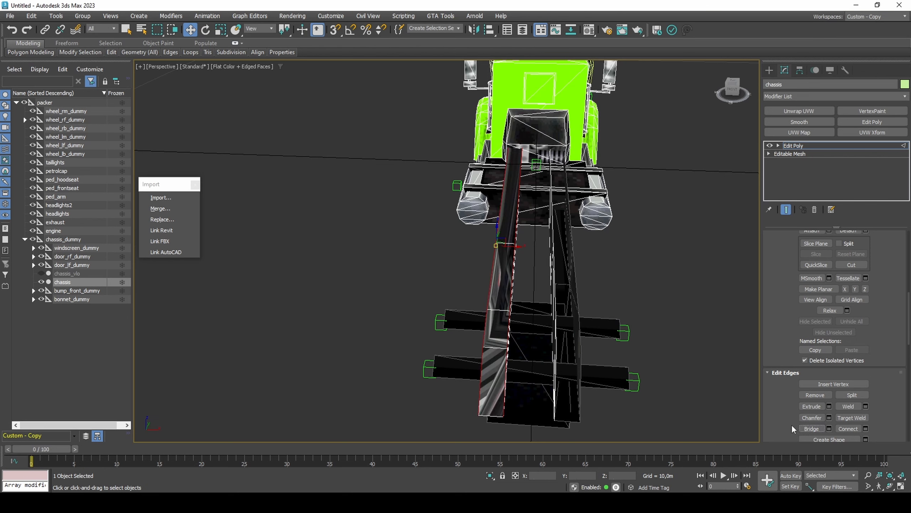
# Bridge the matching open border edges of the right frame rail to close that beam too.
pyautogui.click(578, 296)
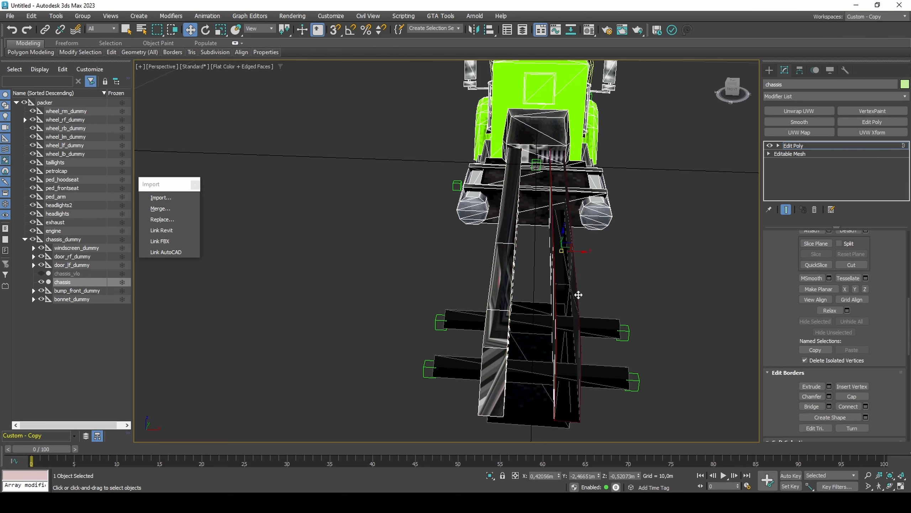
pyautogui.click(553, 242)
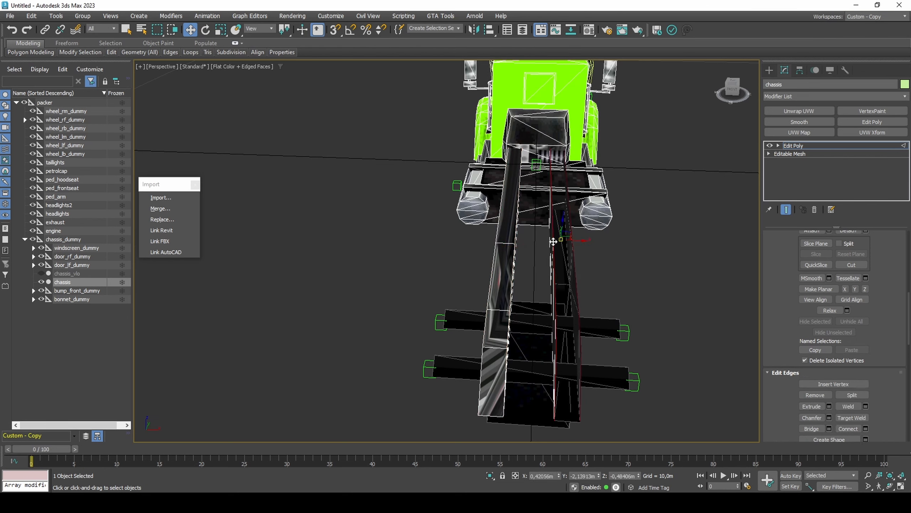
pyautogui.press('F3')
pyautogui.keyDown('ctrl'); pyautogui.click(557, 176); pyautogui.keyUp('ctrl')
pyautogui.press('F3')
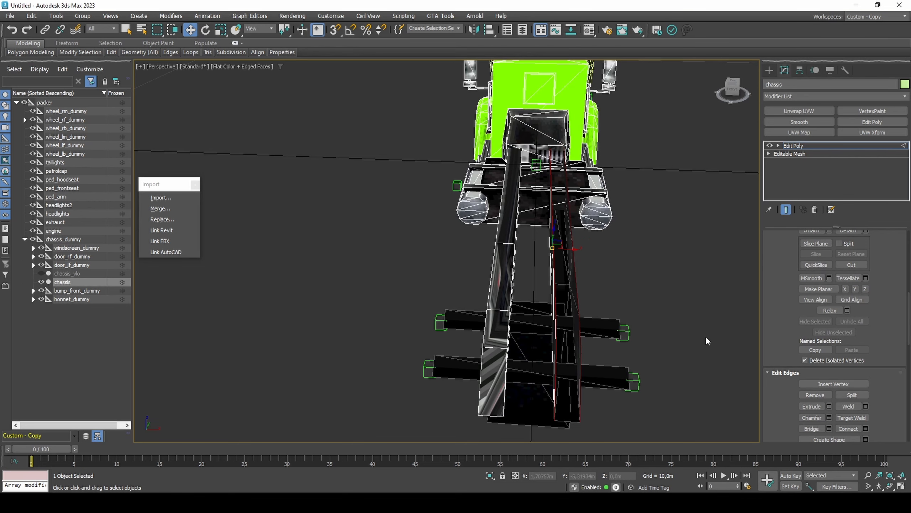
pyautogui.click(812, 428)
# Bridge the inner side polygons of the left and right frame rails to fill the gap between them.
pyautogui.press('4')
pyautogui.keyDown('alt'); pyautogui.moveTo(748, 393); pyautogui.dragTo(610, 324, button='middle'); pyautogui.keyUp('alt')
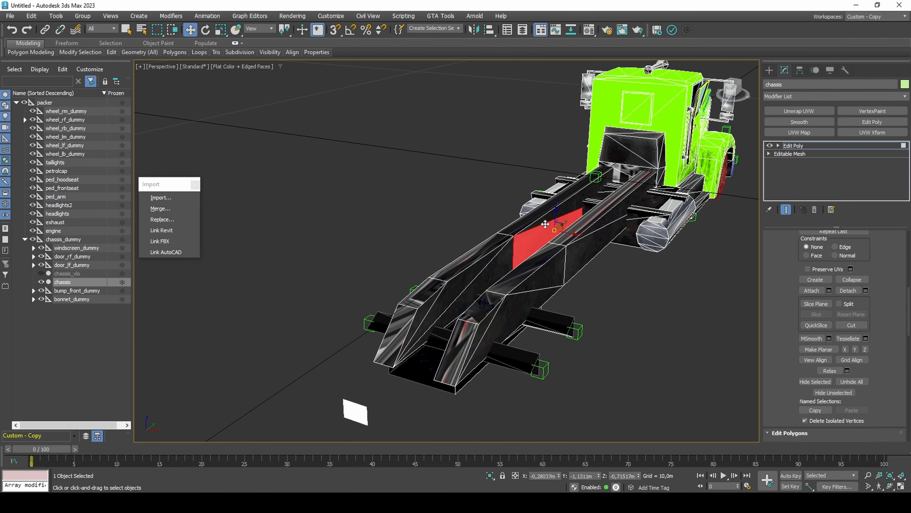
pyautogui.keyDown('ctrl'); pyautogui.click(549, 210); pyautogui.keyUp('ctrl')
pyautogui.keyDown('ctrl'); pyautogui.click(501, 266); pyautogui.keyUp('ctrl')
pyautogui.keyDown('ctrl'); pyautogui.click(469, 279); pyautogui.keyUp('ctrl')
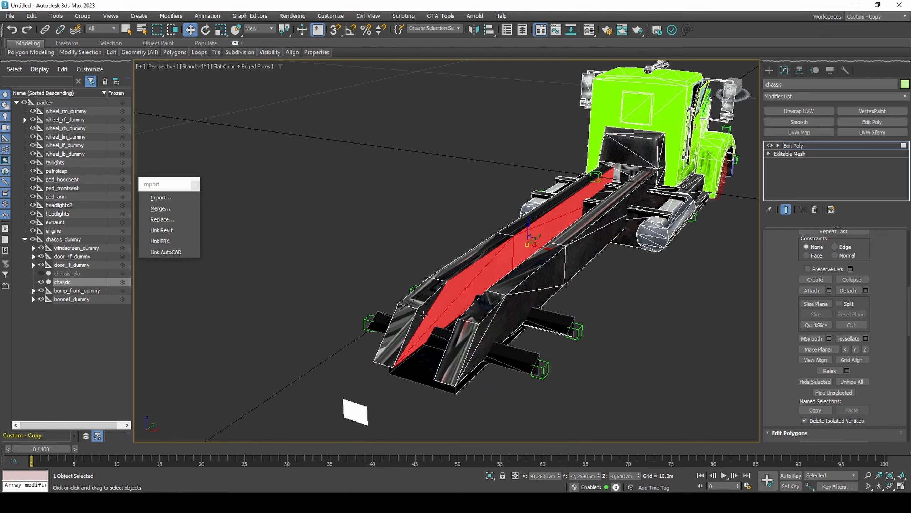
pyautogui.keyDown('alt'); pyautogui.moveTo(423, 314); pyautogui.dragTo(506, 218, button='middle'); pyautogui.keyUp('alt')
pyautogui.click(664, 304)
pyautogui.keyDown('ctrl'); pyautogui.click(646, 307); pyautogui.keyUp('ctrl')
pyautogui.keyDown('shift'); pyautogui.click(646, 308); pyautogui.keyUp('shift')
pyautogui.keyDown('shift'); pyautogui.click(643, 311); pyautogui.keyUp('shift')
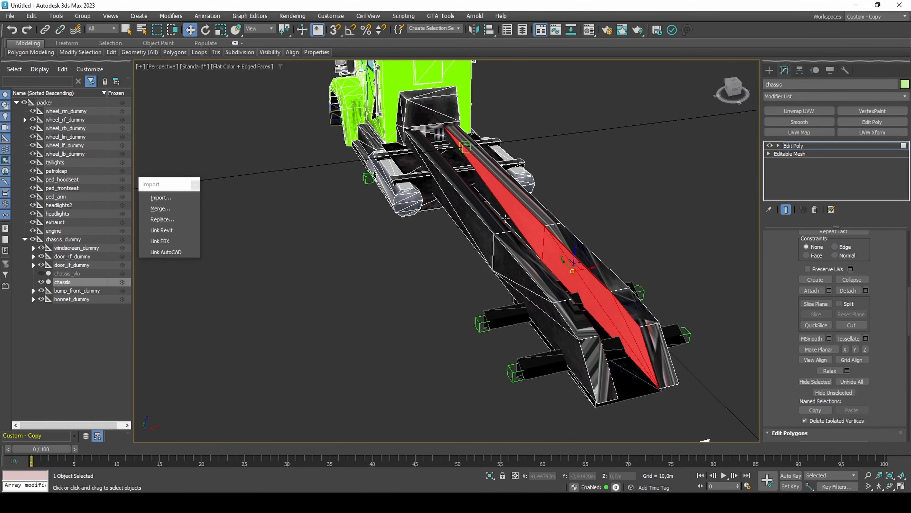
pyautogui.keyDown('ctrl'); pyautogui.click(505, 218); pyautogui.keyUp('ctrl')
pyautogui.scroll(-3, 788, 300)
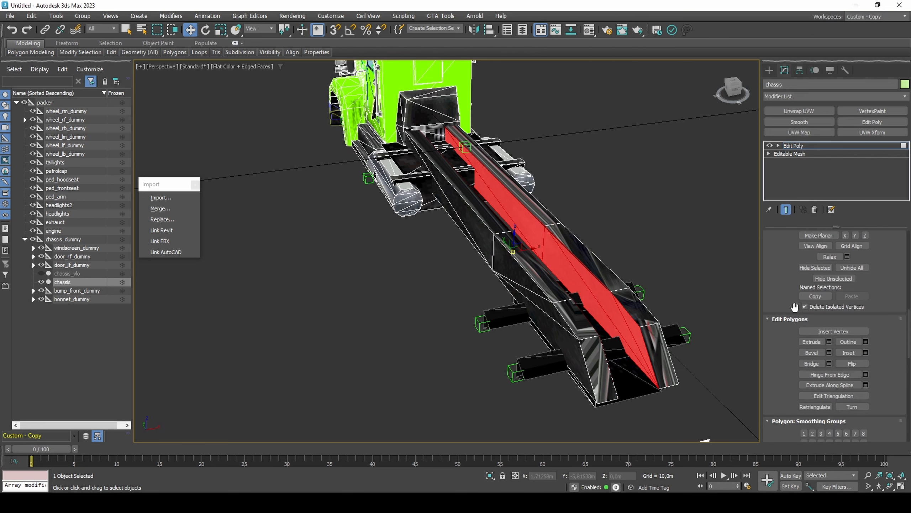
pyautogui.click(811, 363)
pyautogui.keyDown('alt'); pyautogui.moveTo(712, 328); pyautogui.dragTo(599, 224, button='middle'); pyautogui.keyUp('alt')
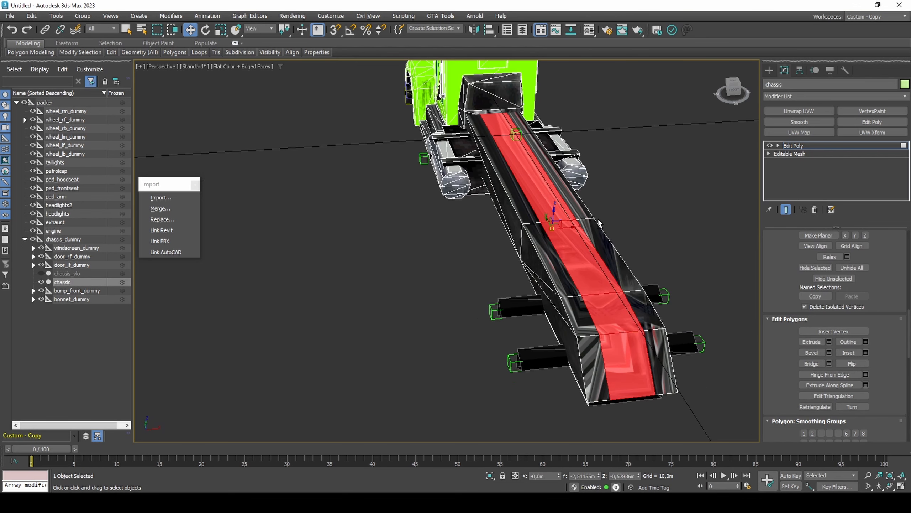
# Make the bridged polygons planar in X, and snap their vertices onto the right rail's outer face.
pyautogui.click(846, 236)
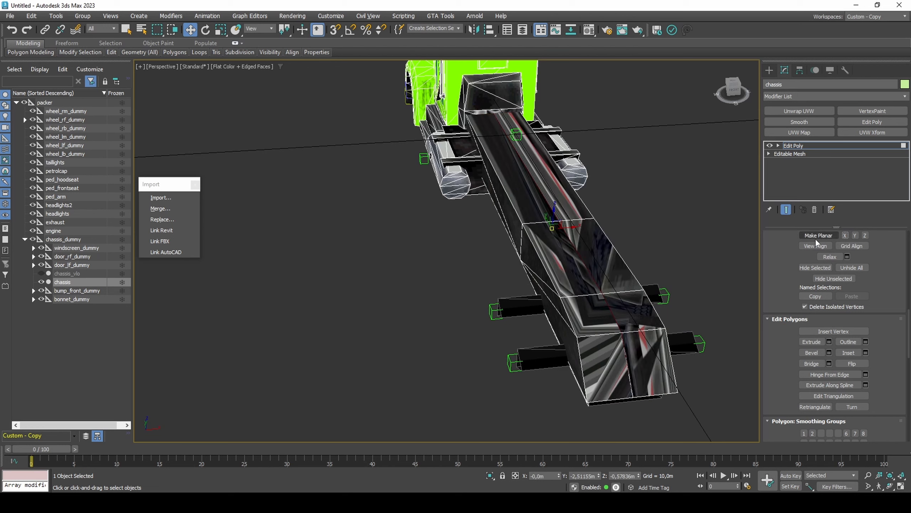
pyautogui.scroll(5, 775, 323)
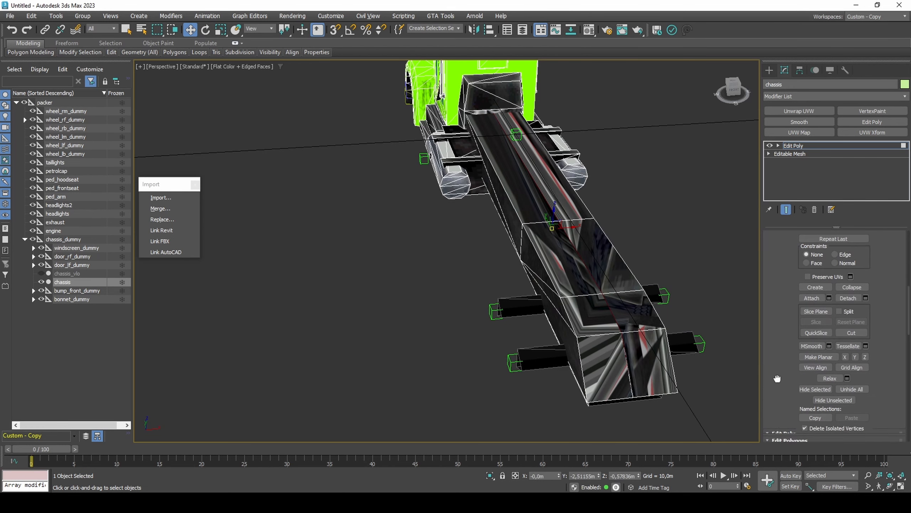
pyautogui.scroll(2, 790, 347)
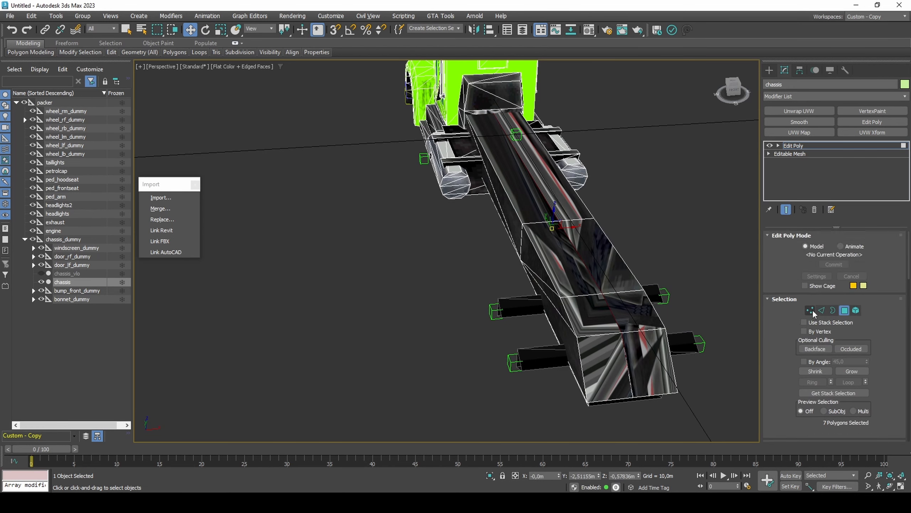
pyautogui.click(810, 310)
pyautogui.press('s')
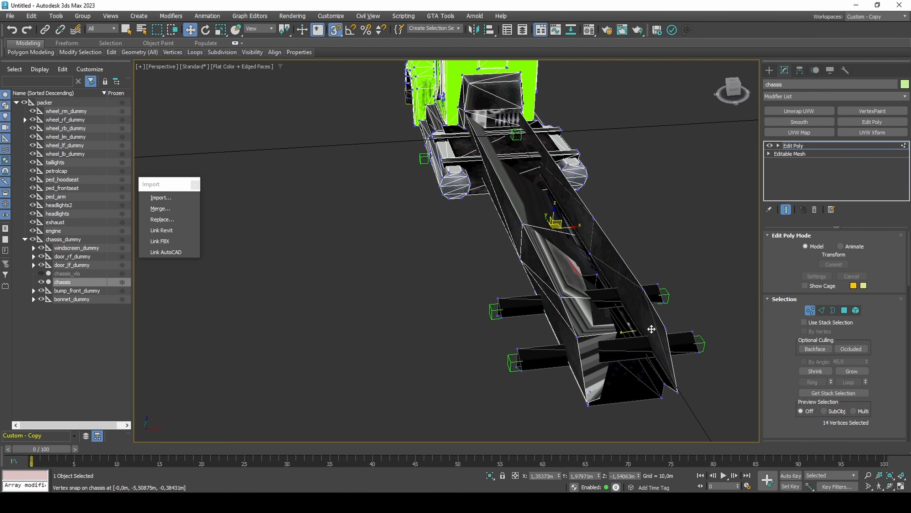
pyautogui.moveTo(622, 333); pyautogui.dragTo(663, 329)
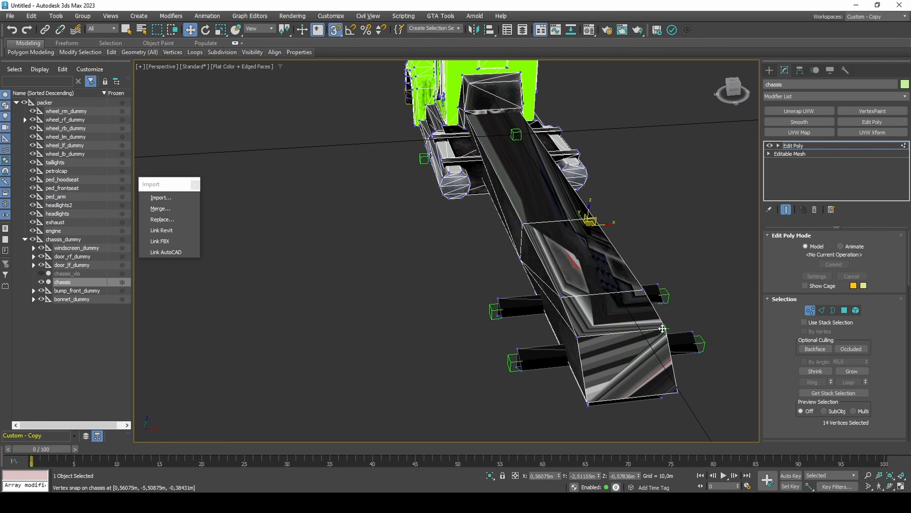
# Weld all overlapping vertices of the merged frame element with a 0.001 m threshold.
pyautogui.press('5')
pyautogui.click(628, 313)
pyautogui.press('s')
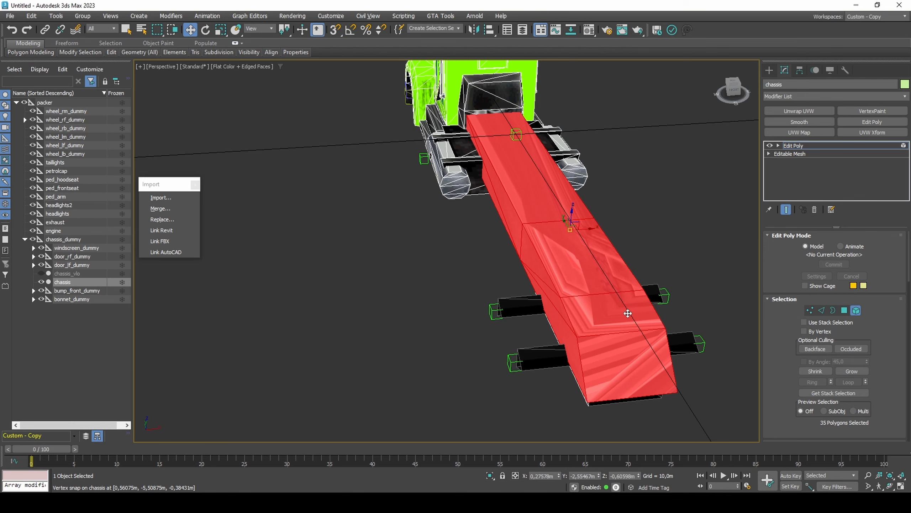
pyautogui.click(810, 310)
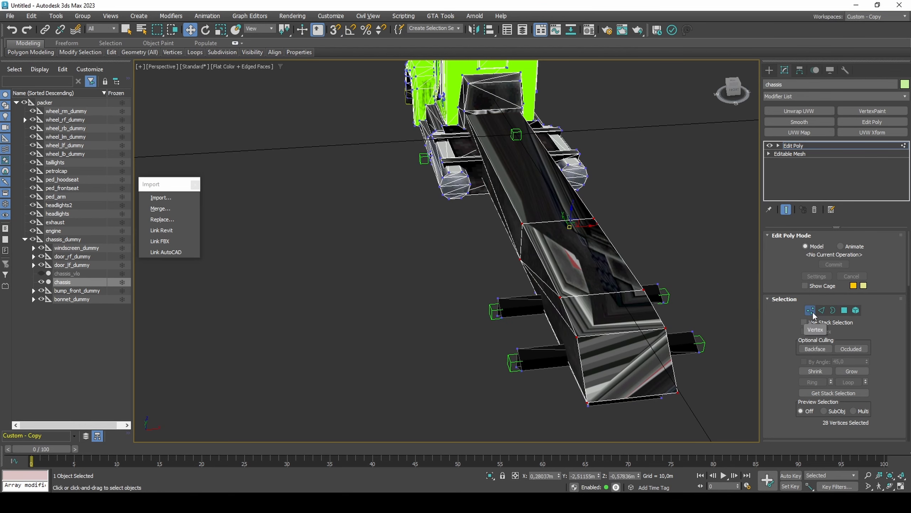
pyautogui.scroll(-5, 789, 323)
pyautogui.scroll(2, 788, 327)
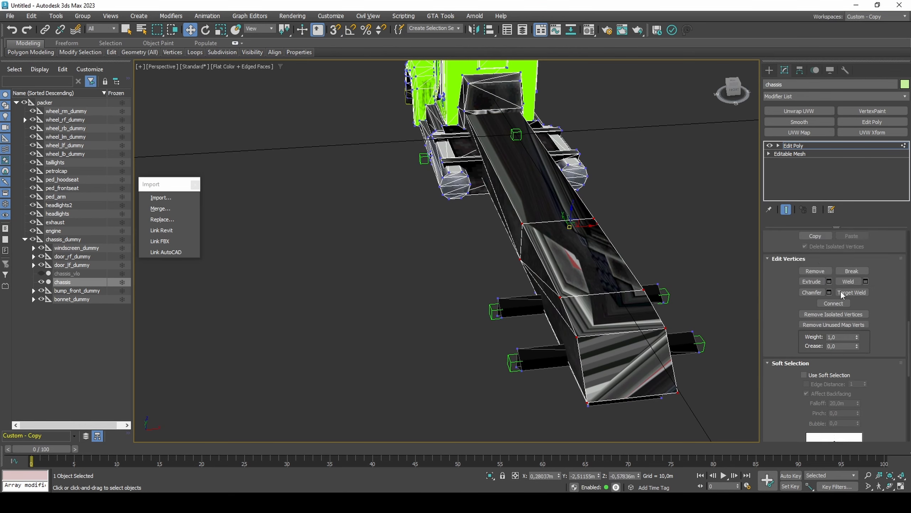
pyautogui.click(866, 281)
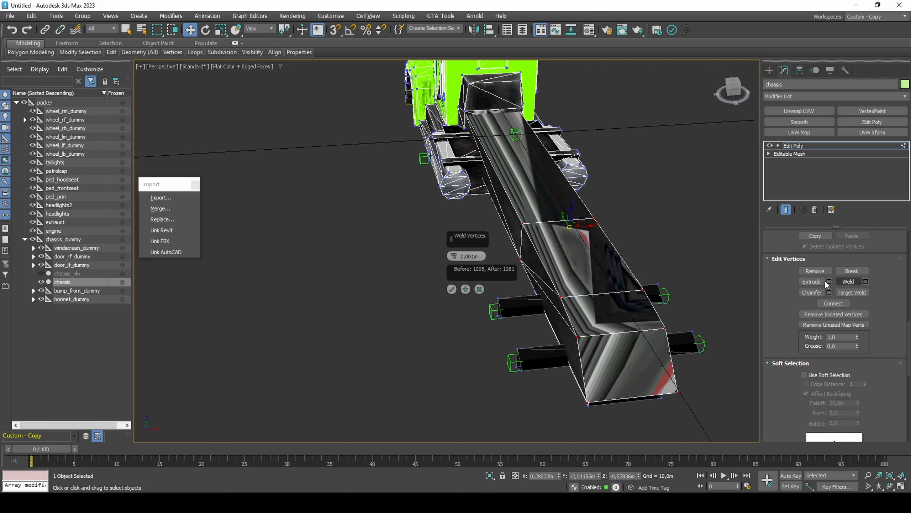
pyautogui.click(452, 289)
# Assign material ID 1 to the whole frame element and open its UVs with an Unwrap UVW modifier.
pyautogui.press('5')
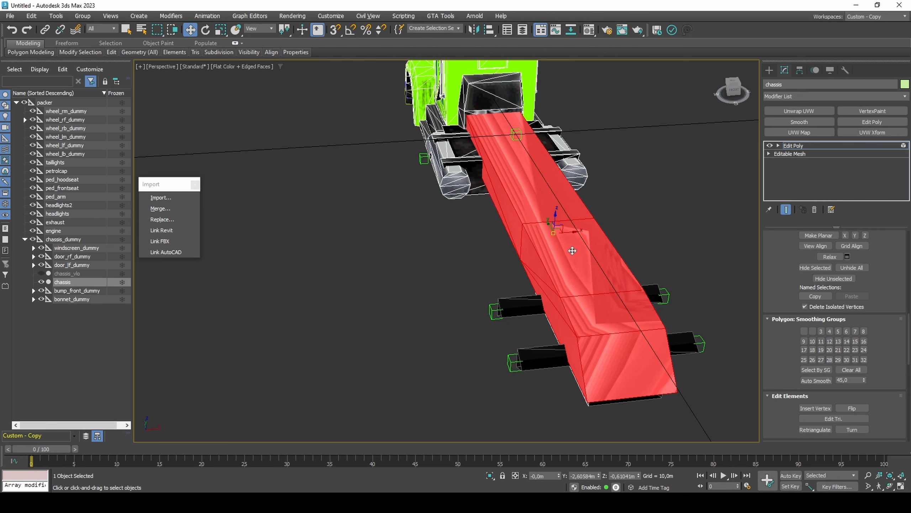
pyautogui.scroll(5, 781, 268)
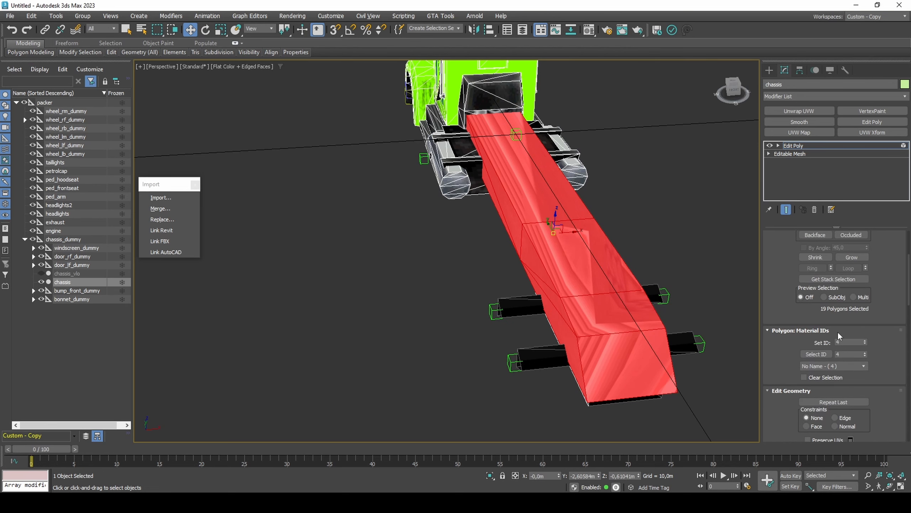
pyautogui.click(835, 342)
pyautogui.press('Return')
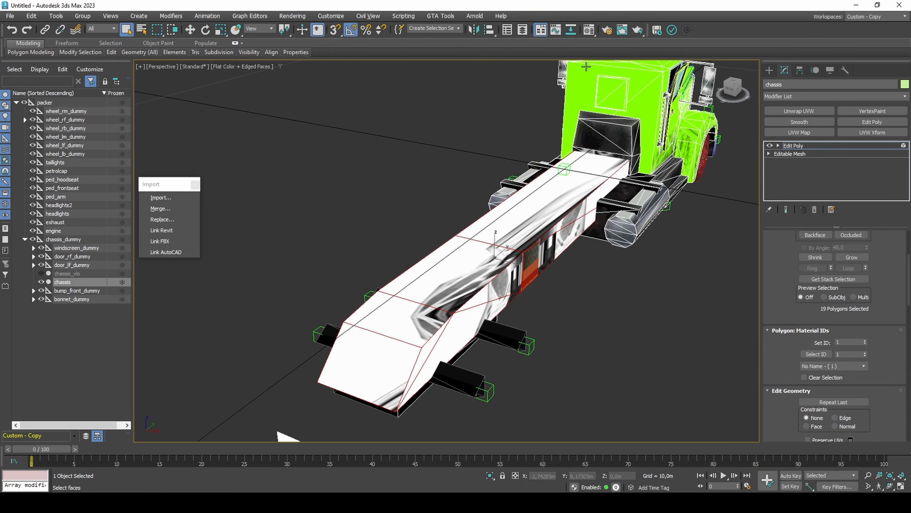
pyautogui.click(824, 111)
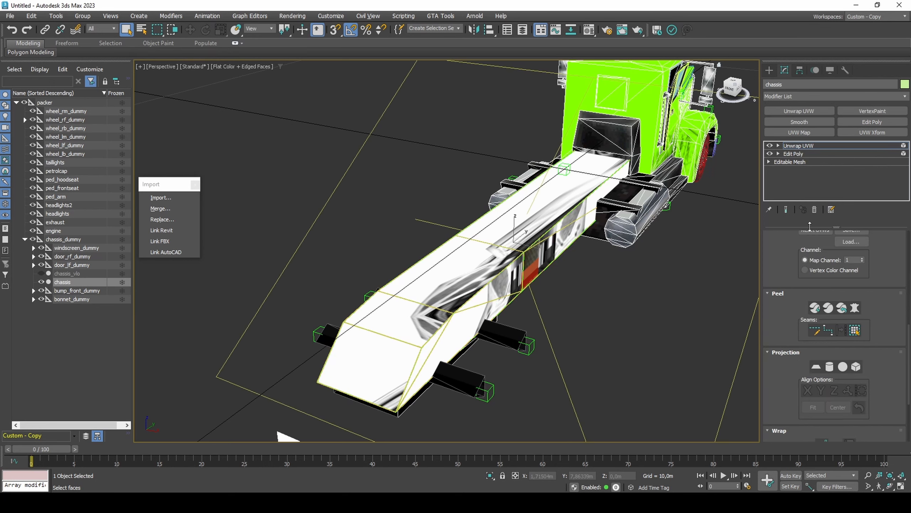
pyautogui.click(821, 293)
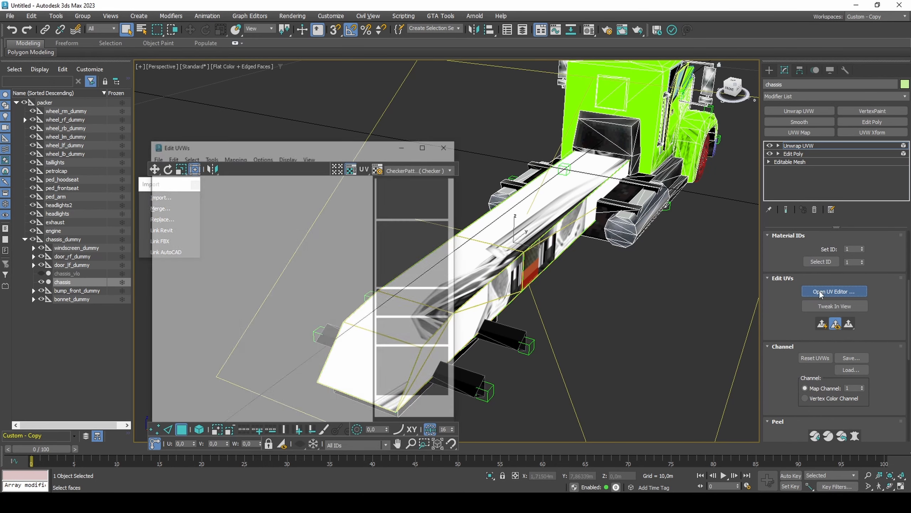
# Planar-map the two sloped rear faces of the frame along Z and move their UVs outside the checker tile.
pyautogui.moveTo(545, 307); pyautogui.dragTo(725, 301, button='middle')
pyautogui.click(595, 357)
pyautogui.keyDown('ctrl'); pyautogui.click(647, 325); pyautogui.keyUp('ctrl')
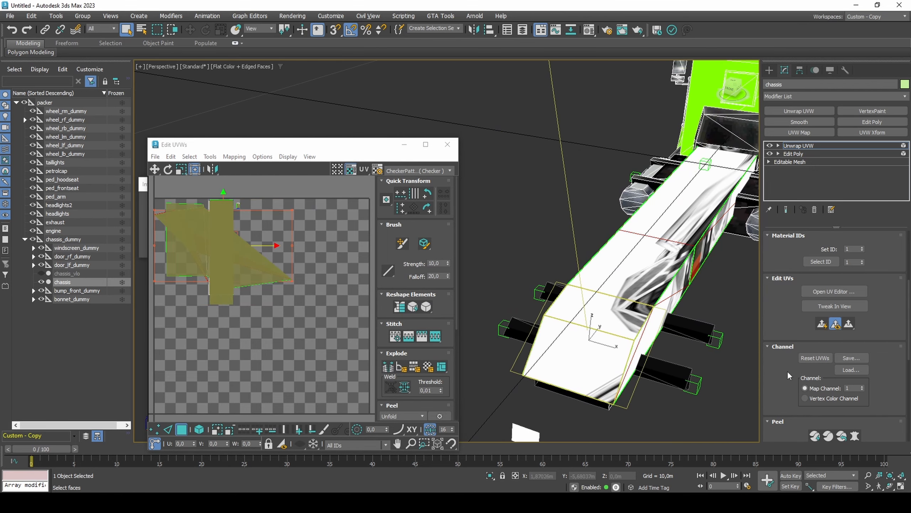
pyautogui.scroll(-5, 788, 371)
pyautogui.click(816, 338)
pyautogui.click(835, 361)
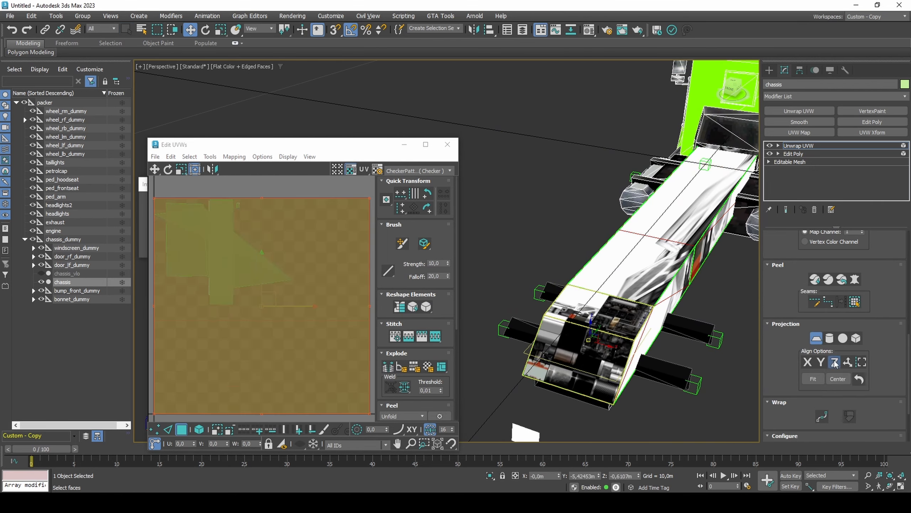
pyautogui.click(816, 338)
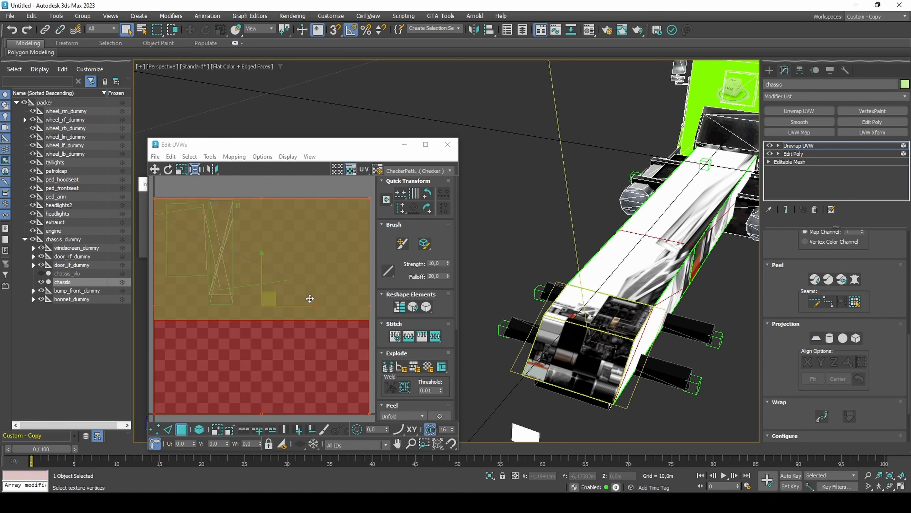
pyautogui.scroll(-4, 310, 298)
pyautogui.moveTo(301, 299); pyautogui.dragTo(152, 336)
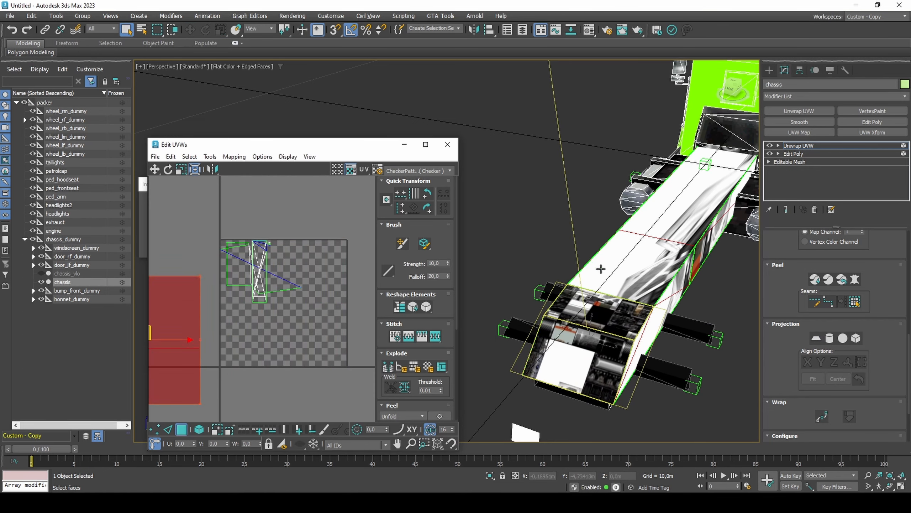
# Planar-map the remaining top faces of the frame along Z and move their UVs outside the tile.
pyautogui.click(816, 338)
pyautogui.click(835, 361)
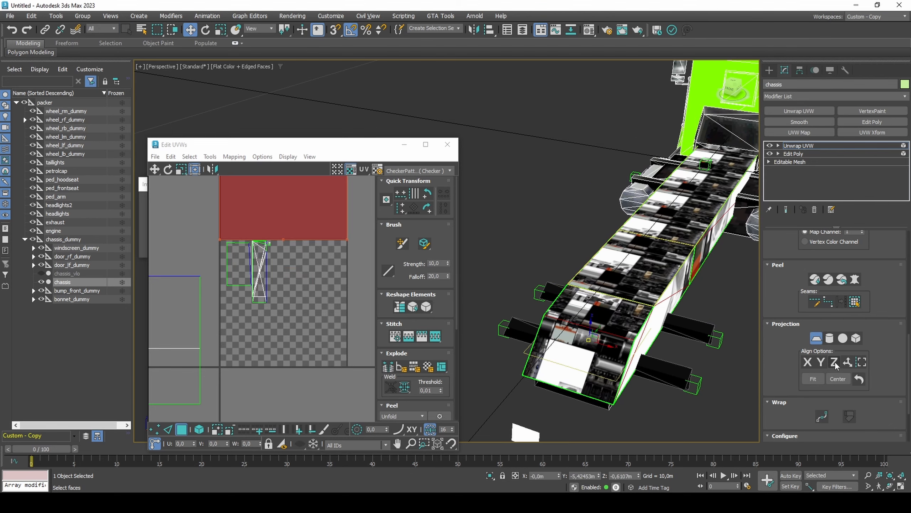
pyautogui.click(817, 340)
pyautogui.moveTo(291, 299); pyautogui.dragTo(148, 207)
# Planar-map the white underside faces of the frame along Z and move their UVs above the checker tile.
pyautogui.keyDown('alt'); pyautogui.moveTo(535, 341); pyautogui.dragTo(550, 262, button='middle'); pyautogui.keyUp('alt')
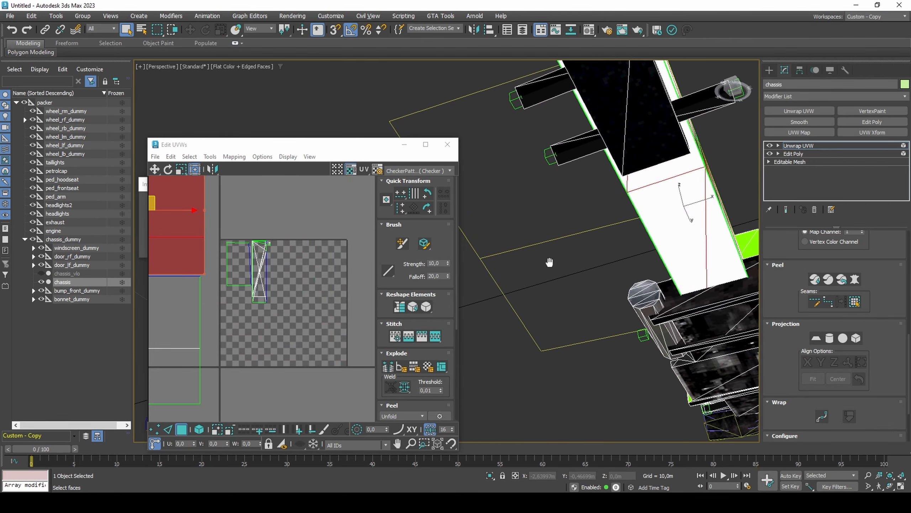
pyautogui.click(709, 243)
pyautogui.keyDown('ctrl'); pyautogui.click(694, 238); pyautogui.keyUp('ctrl')
pyautogui.keyDown('ctrl'); pyautogui.click(656, 178); pyautogui.keyUp('ctrl')
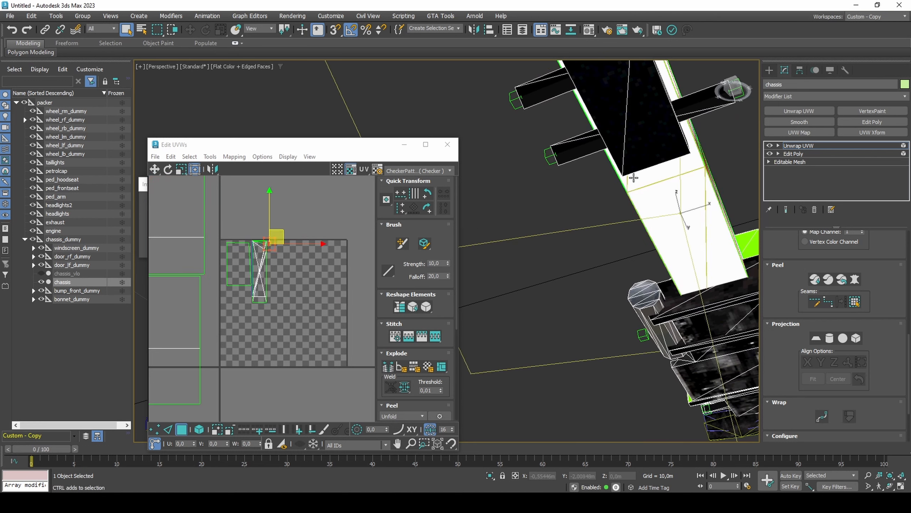
pyautogui.keyDown('ctrl'); pyautogui.click(626, 180); pyautogui.keyUp('ctrl')
pyautogui.click(816, 339)
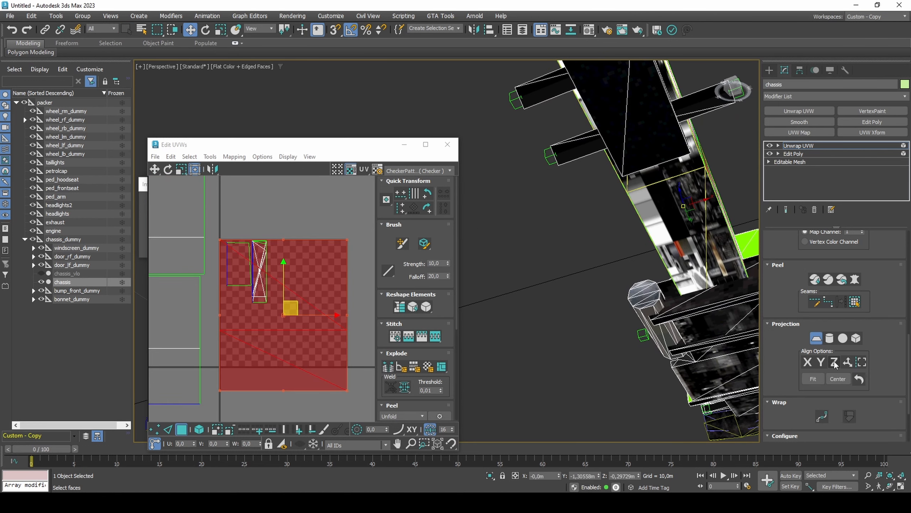
pyautogui.click(817, 339)
pyautogui.moveTo(314, 312); pyautogui.dragTo(292, 164)
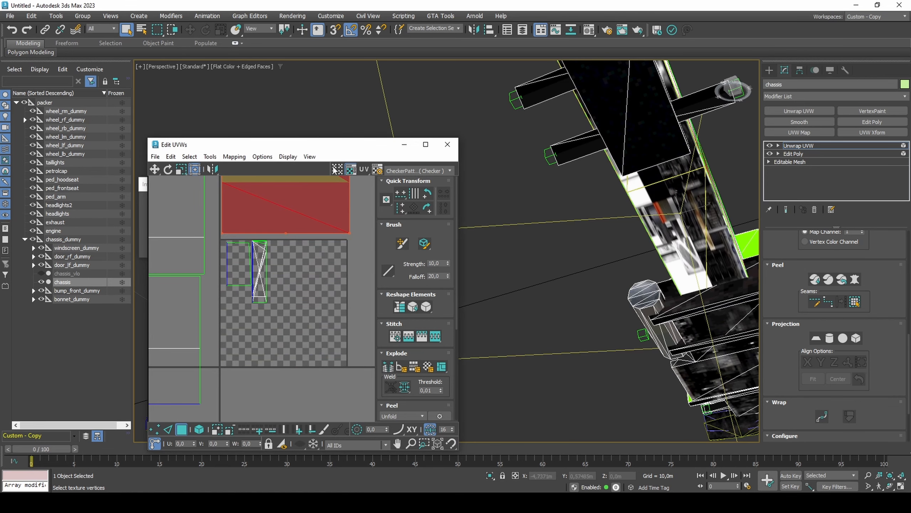
# Show Map #137 (...ic256.tga) as the UV background and stack the sloped rear faces' UVs onto the underside faces' UVs.
pyautogui.click(401, 169)
pyautogui.click(406, 186)
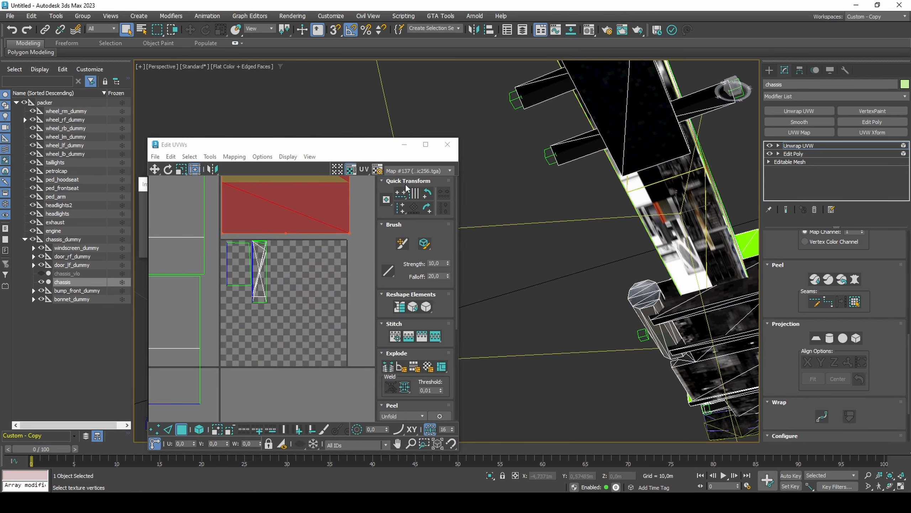
pyautogui.scroll(-5, 364, 275)
pyautogui.click(246, 309)
pyautogui.moveTo(237, 309); pyautogui.dragTo(324, 208)
pyautogui.moveTo(324, 208); pyautogui.dragTo(324, 250, button='middle')
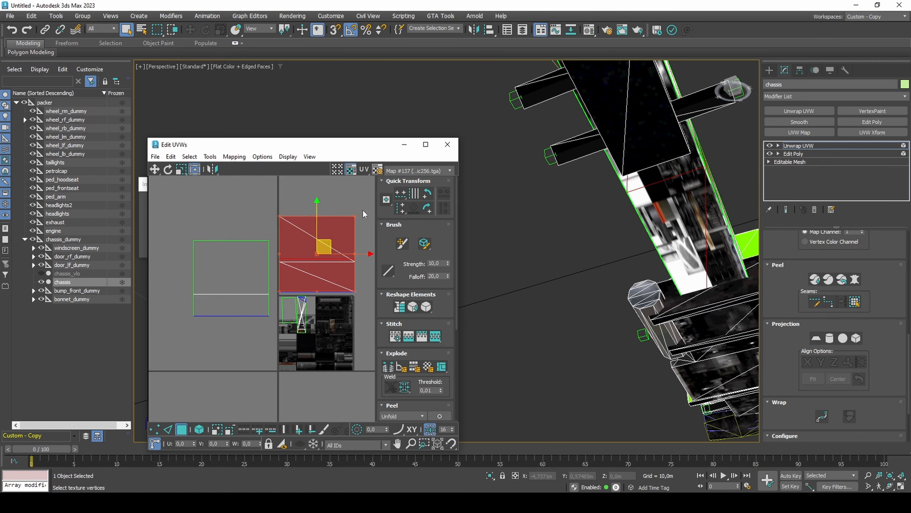
# Move the stacked rear and underside UVs onto the dark engine area of the texture and shrink them into its upper corner.
pyautogui.moveTo(363, 209); pyautogui.dragTo(277, 294)
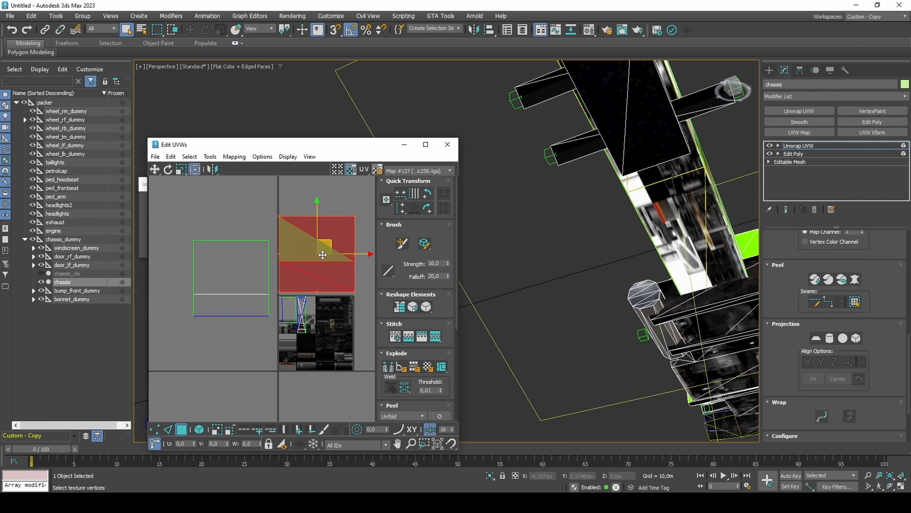
pyautogui.moveTo(325, 252); pyautogui.dragTo(350, 350)
pyautogui.moveTo(325, 330); pyautogui.dragTo(277, 305, button='middle')
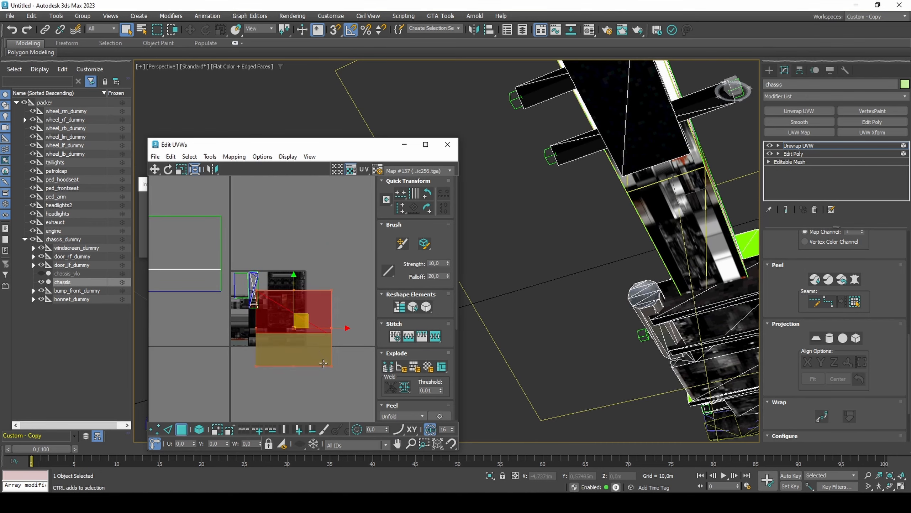
pyautogui.keyDown('ctrl'); pyautogui.moveTo(333, 367); pyautogui.dragTo(259, 309); pyautogui.keyUp('ctrl')
pyautogui.scroll(5, 293, 319)
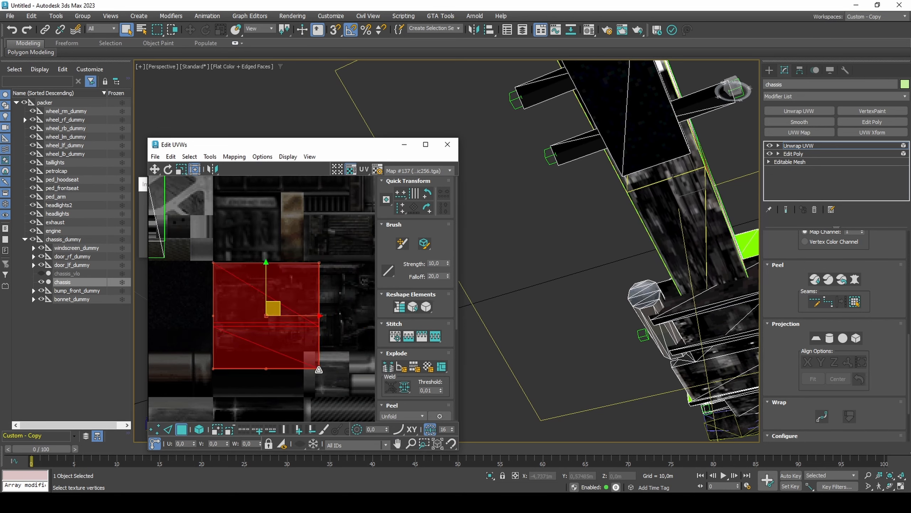
pyautogui.moveTo(319, 369); pyautogui.dragTo(241, 288)
# Select the two sloped rear faces of the frame and refit their UVs within the dark texture patch.
pyautogui.keyDown('alt'); pyautogui.moveTo(616, 186); pyautogui.dragTo(594, 185, button='middle'); pyautogui.keyUp('alt')
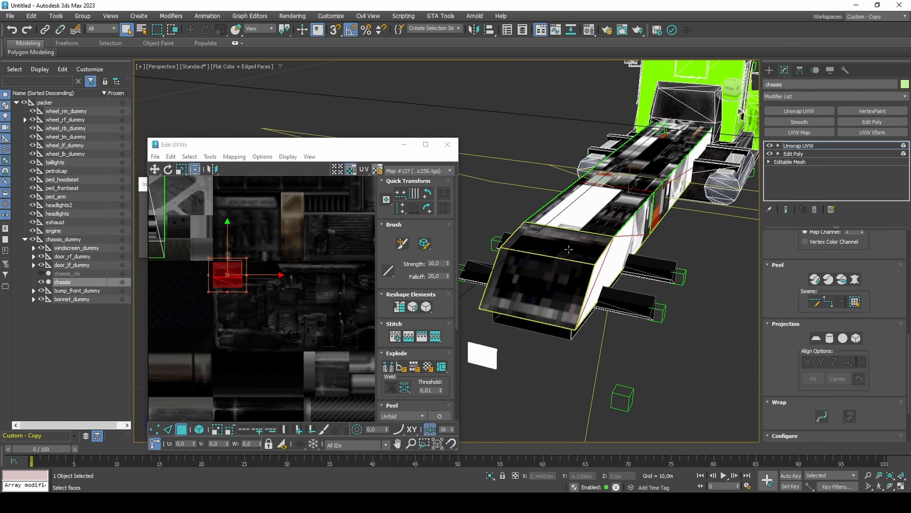
pyautogui.click(540, 280)
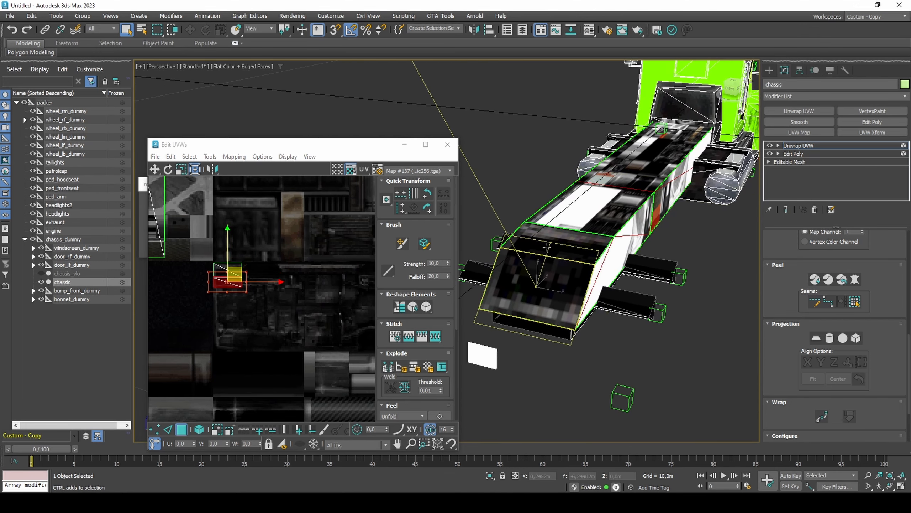
pyautogui.keyDown('ctrl'); pyautogui.click(548, 248); pyautogui.keyUp('ctrl')
pyautogui.moveTo(228, 289); pyautogui.dragTo(253, 253)
pyautogui.scroll(4, 247, 257)
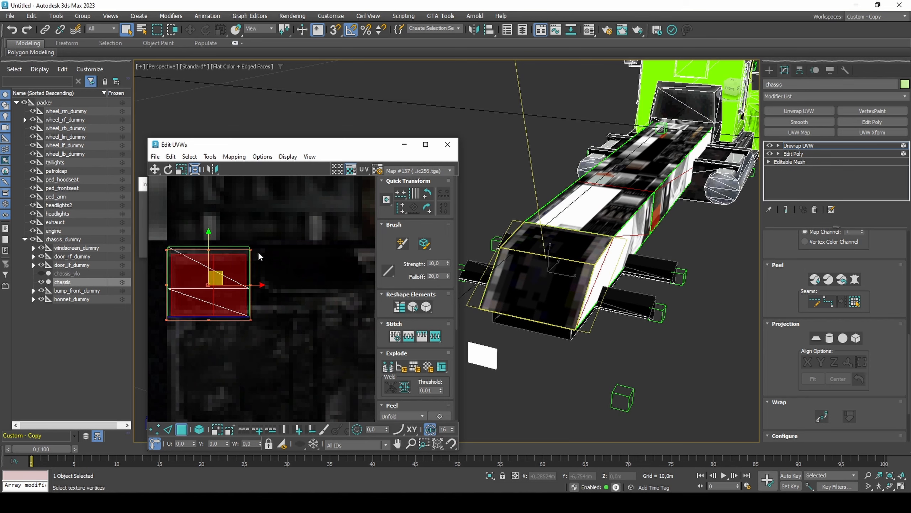
# Select the long top faces of the frame and scale their UVs down onto the same dark texture patch.
pyautogui.click(595, 200)
pyautogui.keyDown('ctrl'); pyautogui.click(623, 175); pyautogui.keyUp('ctrl')
pyautogui.scroll(-10, 303, 302)
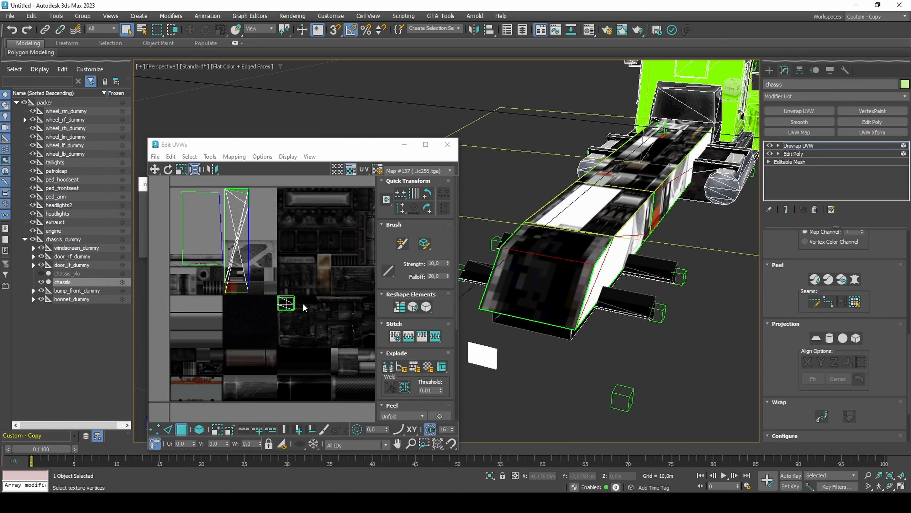
pyautogui.moveTo(185, 223); pyautogui.dragTo(291, 299)
pyautogui.scroll(8, 299, 304)
pyautogui.moveTo(245, 264); pyautogui.dragTo(309, 287)
pyautogui.moveTo(324, 230); pyautogui.dragTo(324, 247)
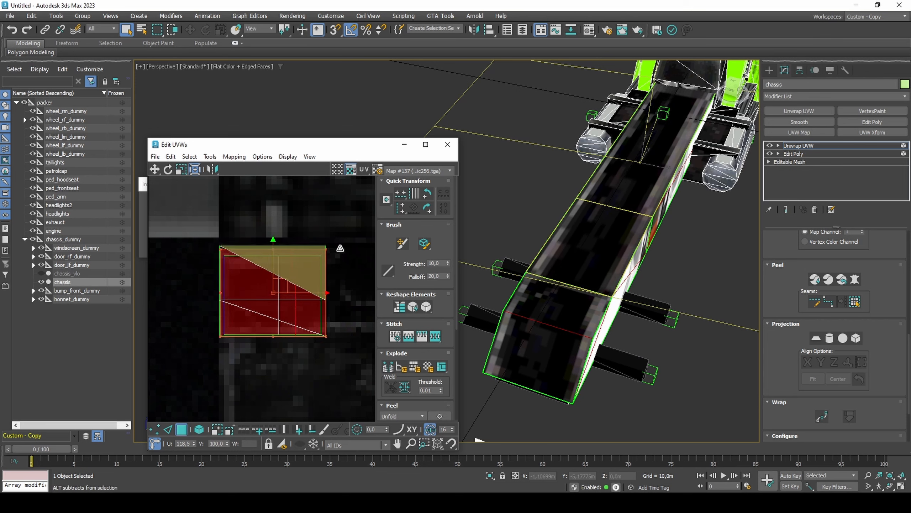
# Planar-map the frame's side faces along X and offset their UVs by 1 in U, outside the texture tile.
pyautogui.scroll(-3, 337, 293)
pyautogui.scroll(-4, 326, 297)
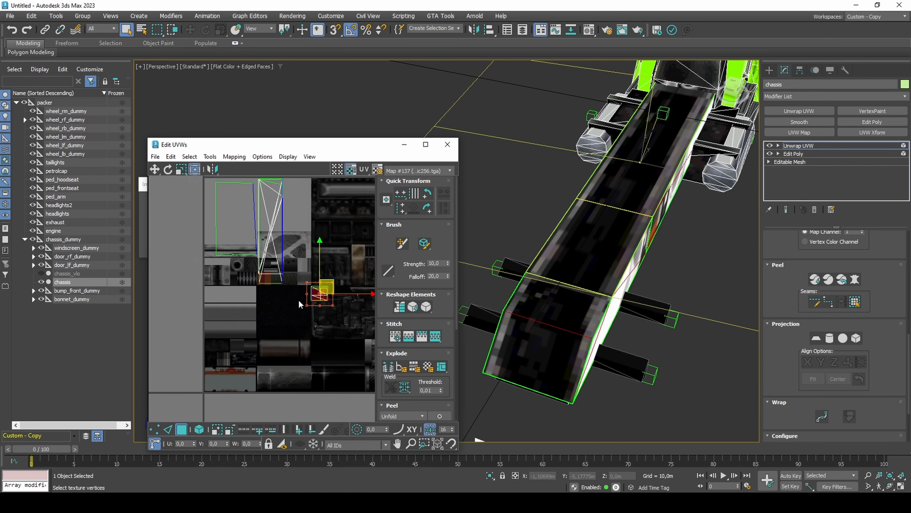
pyautogui.moveTo(248, 227); pyautogui.dragTo(297, 297)
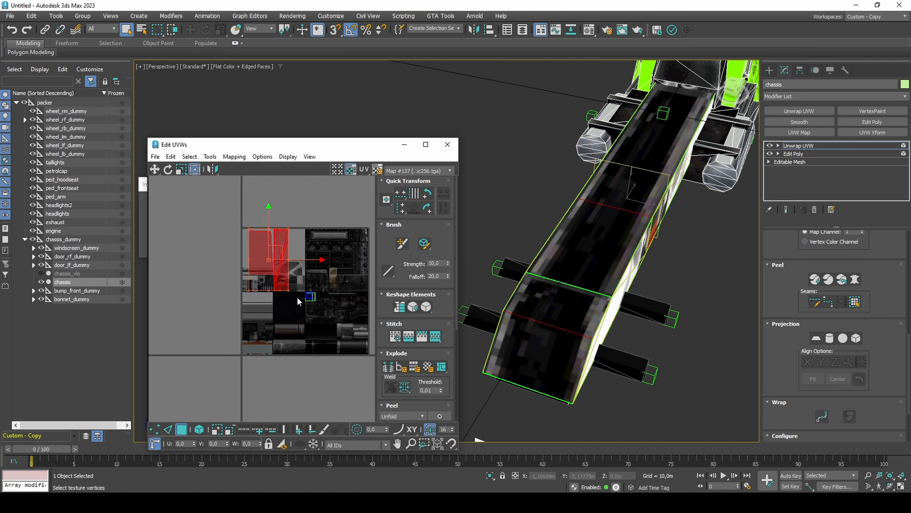
pyautogui.click(817, 338)
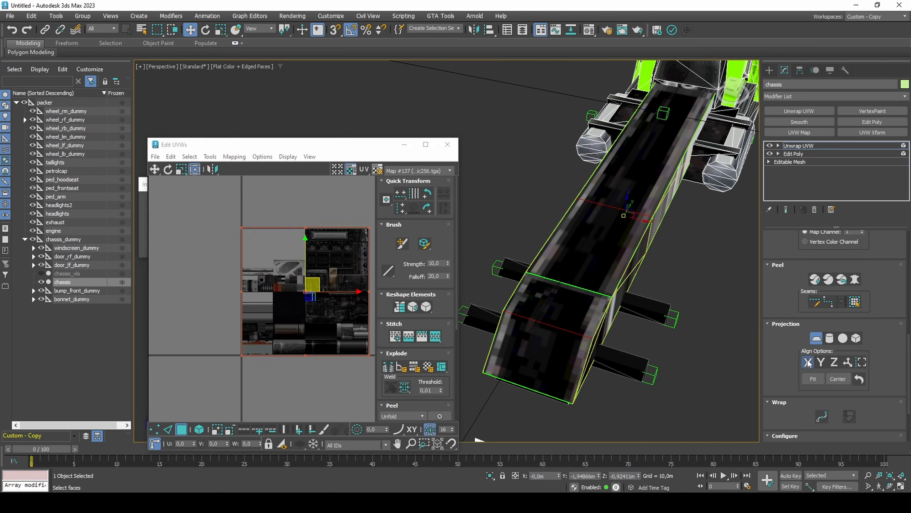
pyautogui.click(808, 362)
pyautogui.click(816, 338)
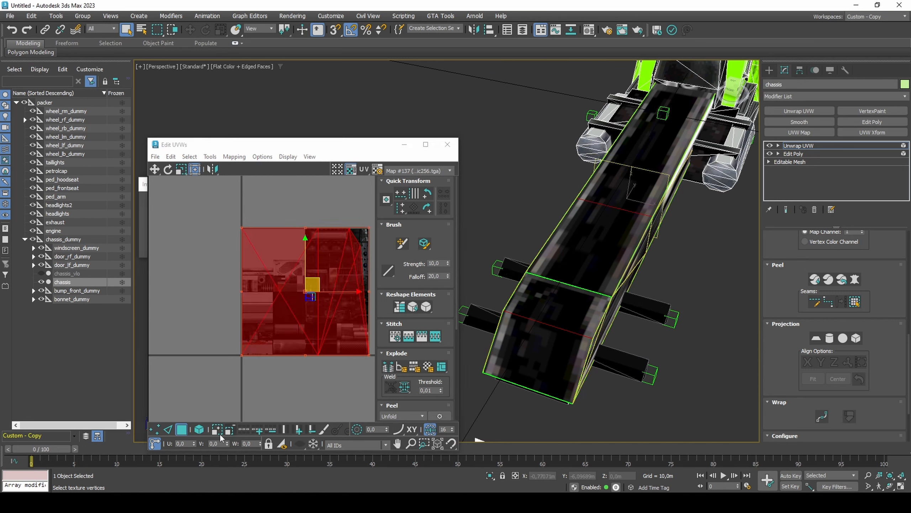
pyautogui.write('1')
pyautogui.press('Return')
pyautogui.moveTo(373, 306); pyautogui.dragTo(295, 310, button='middle')
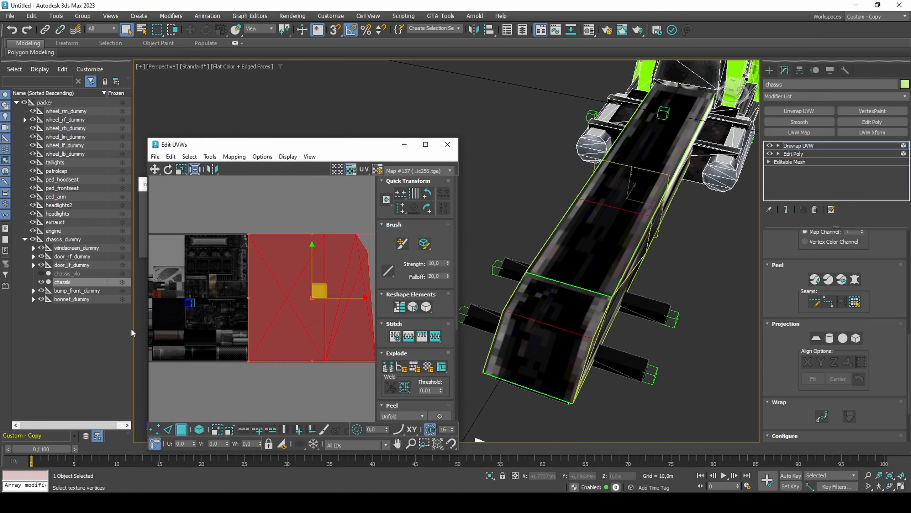
# Overlay the rear section of the side UVs on the front section and stretch it to the same width.
pyautogui.scroll(2, 295, 310)
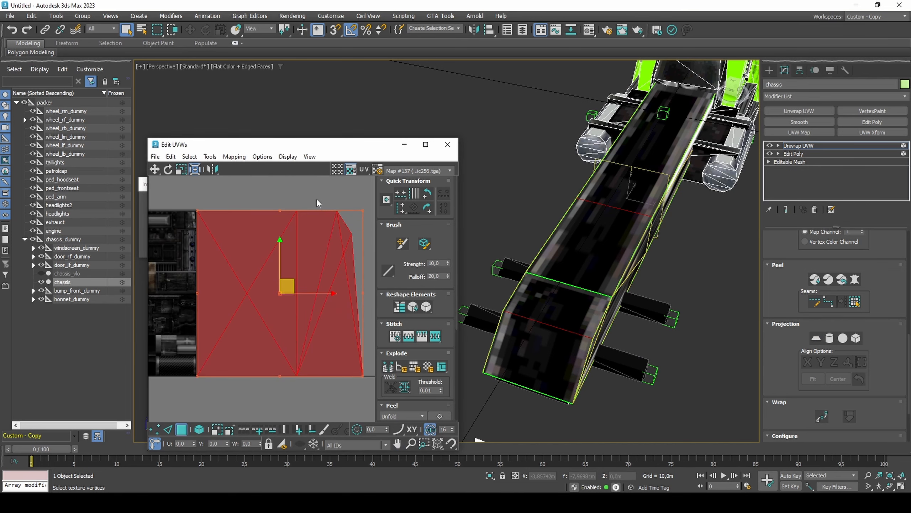
pyautogui.moveTo(316, 199); pyautogui.dragTo(374, 379)
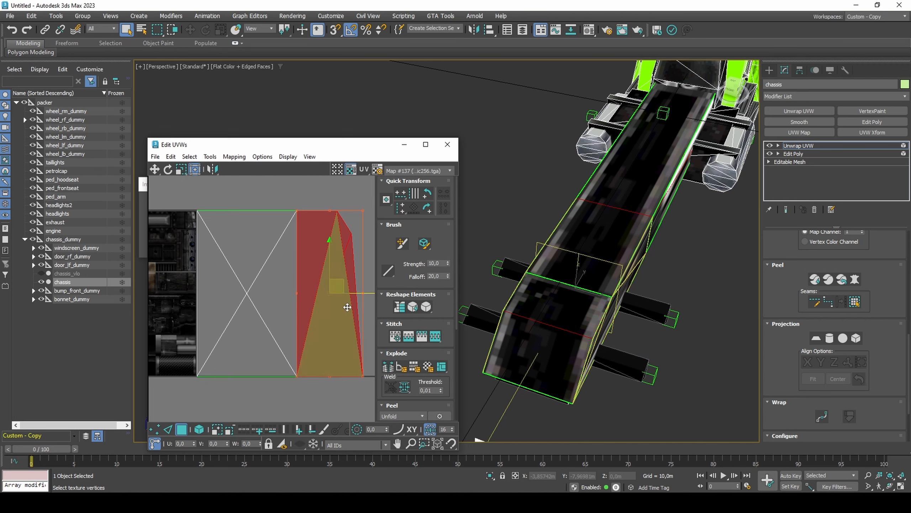
pyautogui.moveTo(368, 293); pyautogui.dragTo(304, 293)
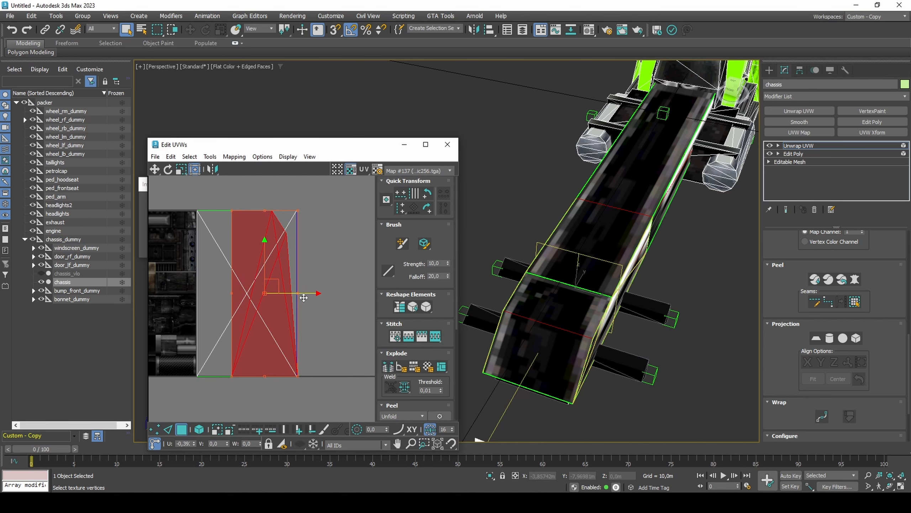
pyautogui.moveTo(232, 210); pyautogui.dragTo(197, 210)
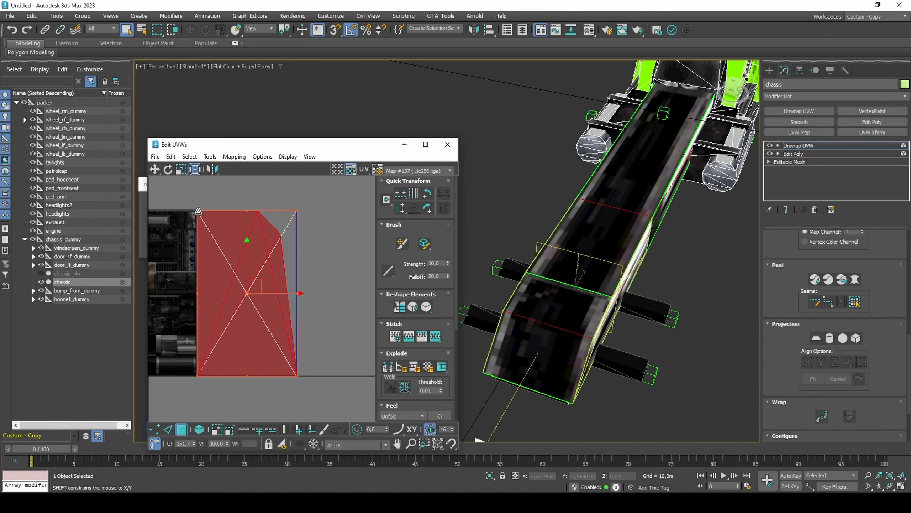
# Move the stacked side UVs onto the dark texture patch, shrink them to fit and narrow them slightly.
pyautogui.moveTo(189, 299); pyautogui.dragTo(333, 301, button='middle')
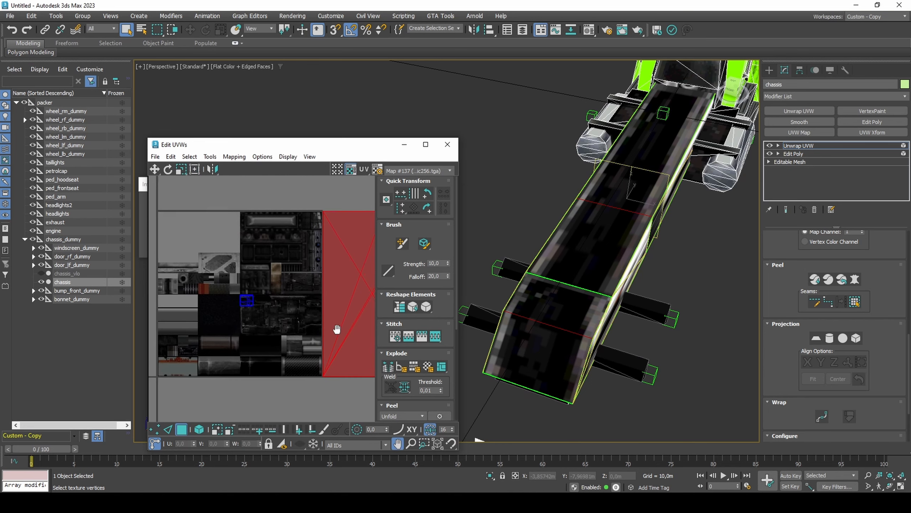
pyautogui.scroll(-2, 332, 298)
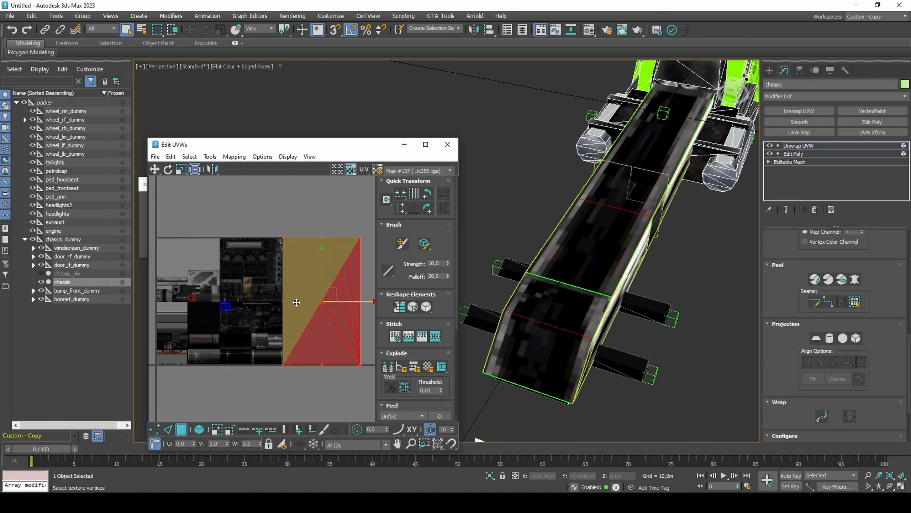
pyautogui.moveTo(327, 300); pyautogui.dragTo(199, 236)
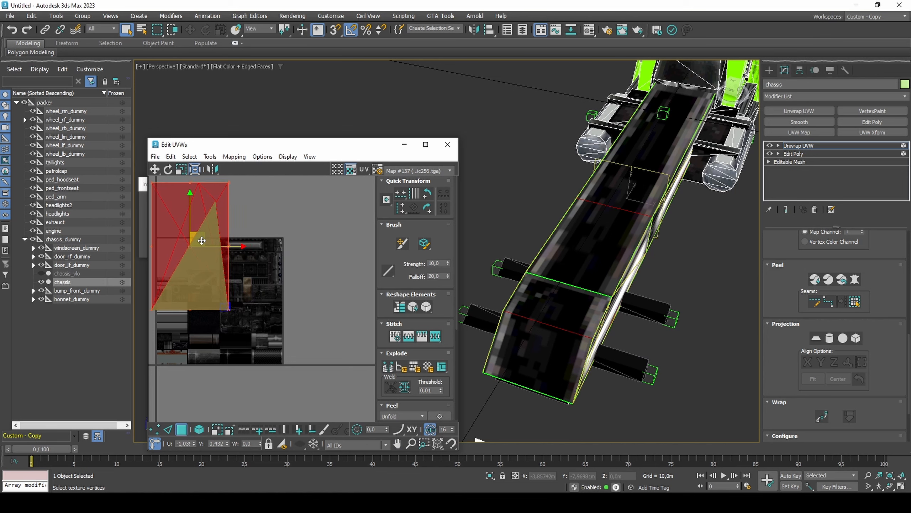
pyautogui.moveTo(165, 189); pyautogui.dragTo(172, 194, button='middle')
pyautogui.moveTo(159, 188); pyautogui.dragTo(259, 295)
pyautogui.scroll(5, 234, 314)
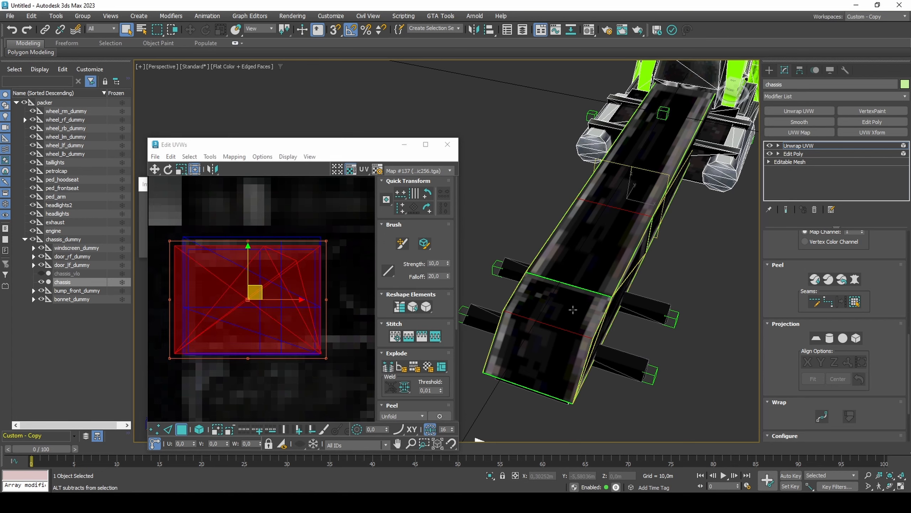
pyautogui.keyDown('alt'); pyautogui.moveTo(592, 251); pyautogui.dragTo(610, 201, button='middle'); pyautogui.keyUp('alt')
pyautogui.moveTo(169, 240); pyautogui.dragTo(196, 239)
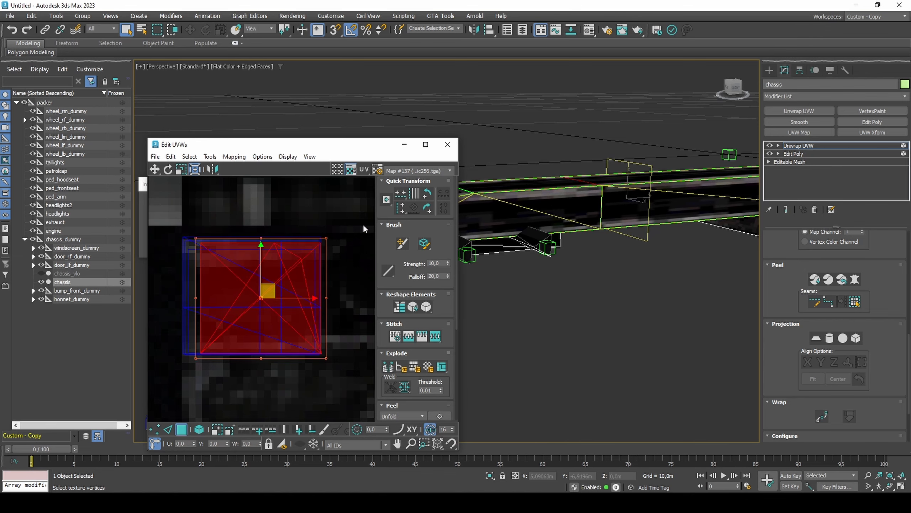
# Add an Edit Poly modifier, bridge the two vertical edges below the sloped rear end and select the resulting polygon.
pyautogui.scroll(-5, 610, 216)
pyautogui.click(882, 119)
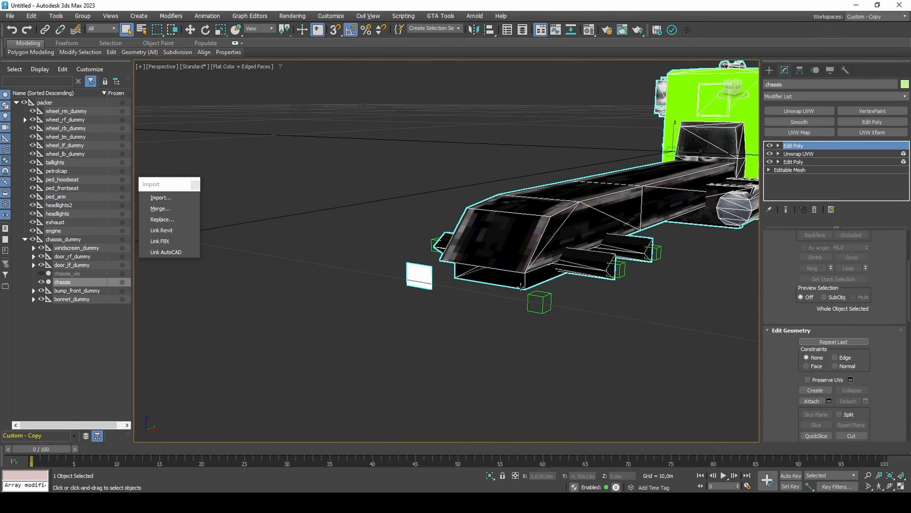
pyautogui.scroll(6, 375, 280)
pyautogui.scroll(-5, 791, 377)
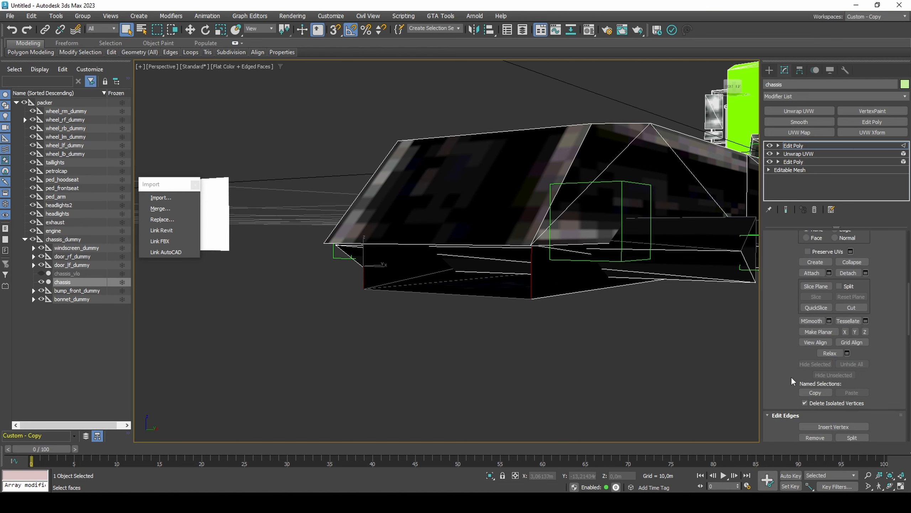
pyautogui.click(804, 399)
pyautogui.press('4')
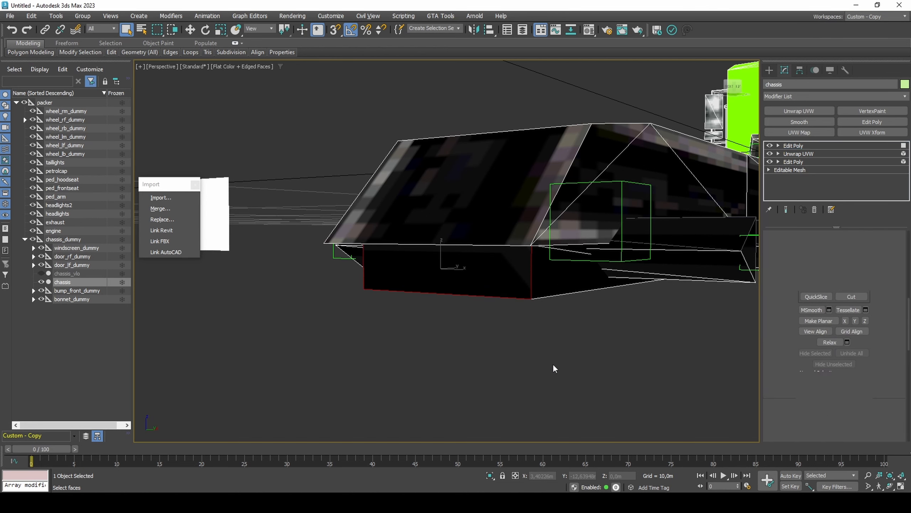
pyautogui.press('F2')
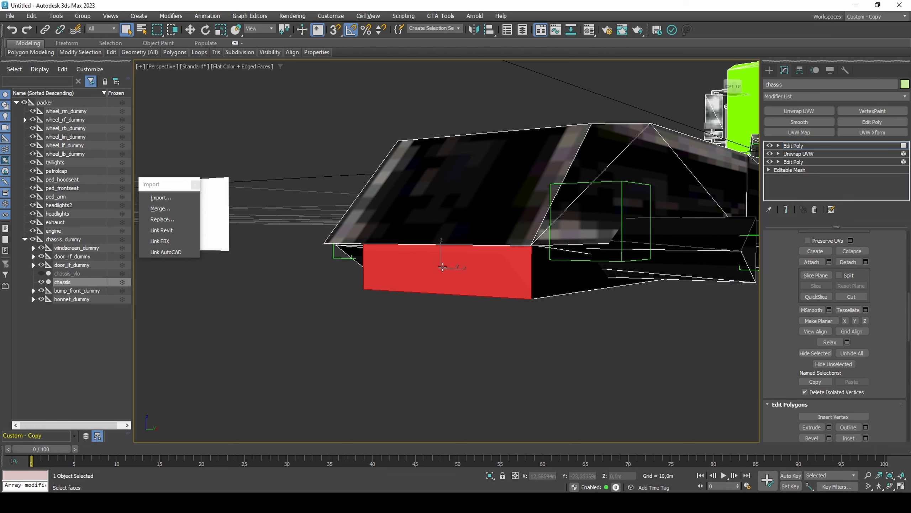
# Align the selected end polygon with the sloped end's lower corner along Y using vertex snapping, and turn off snapping and axis constraints.
pyautogui.rightClick(333, 30)
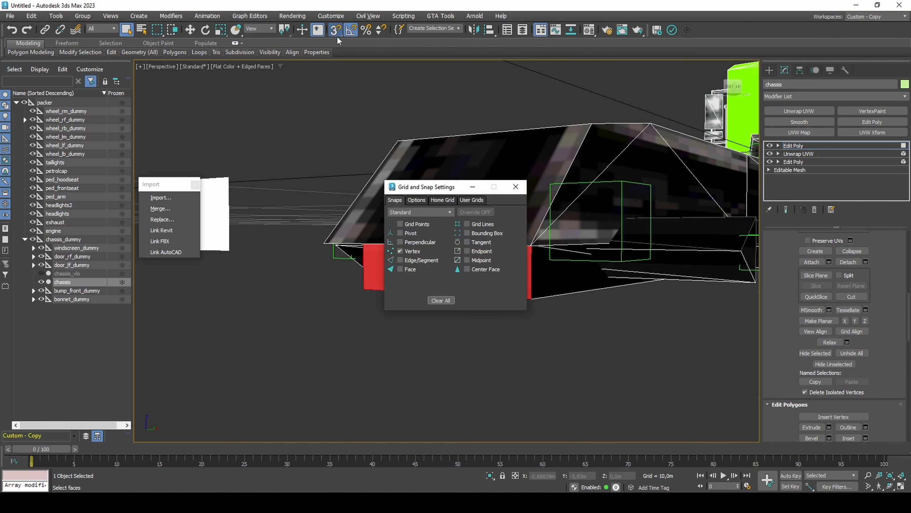
pyautogui.click(417, 200)
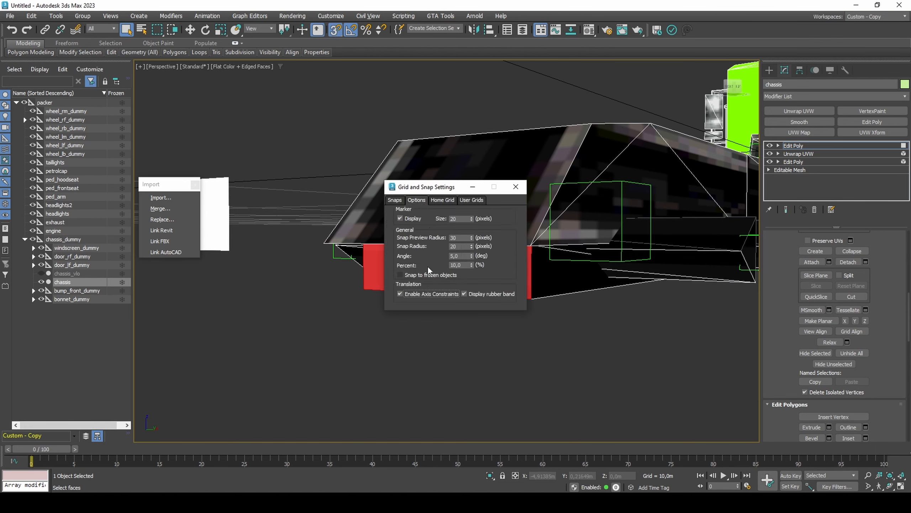
pyautogui.moveTo(446, 190); pyautogui.dragTo(274, 356)
pyautogui.scroll(5, 395, 298)
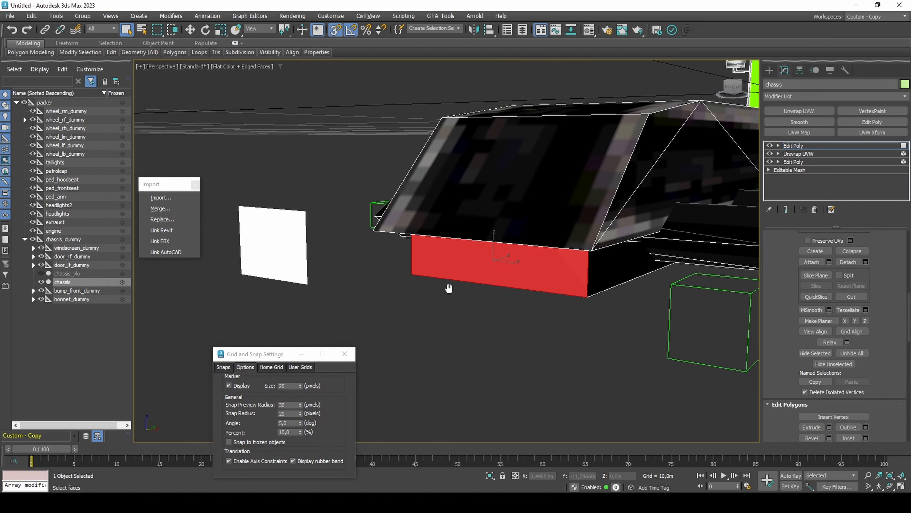
pyautogui.press('w')
pyautogui.moveTo(505, 253); pyautogui.dragTo(381, 225)
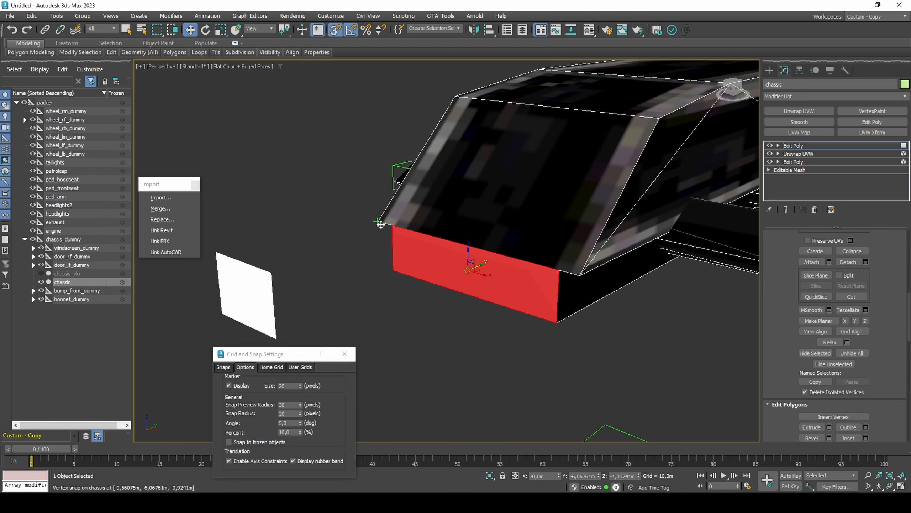
pyautogui.press('s')
pyautogui.click(228, 460)
# Extrude the selected end polygon rearward by 0.1 m.
pyautogui.scroll(-3, 810, 367)
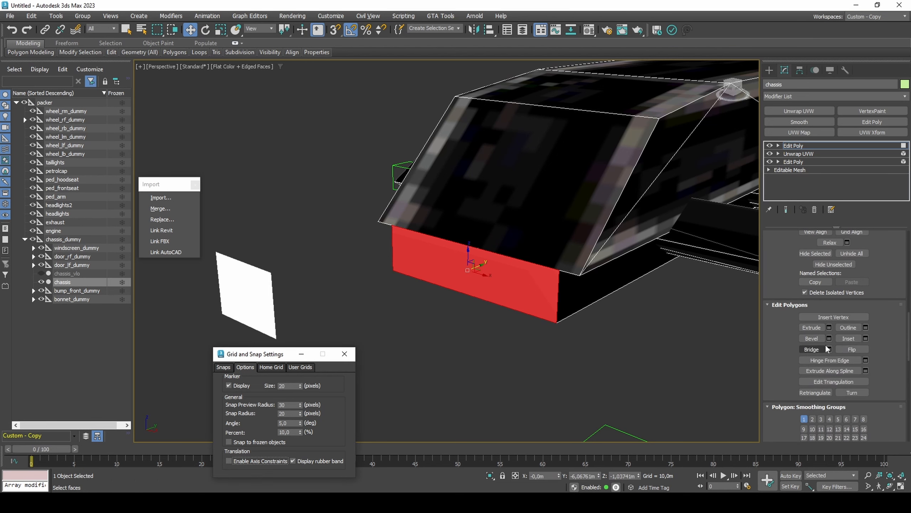
pyautogui.click(829, 327)
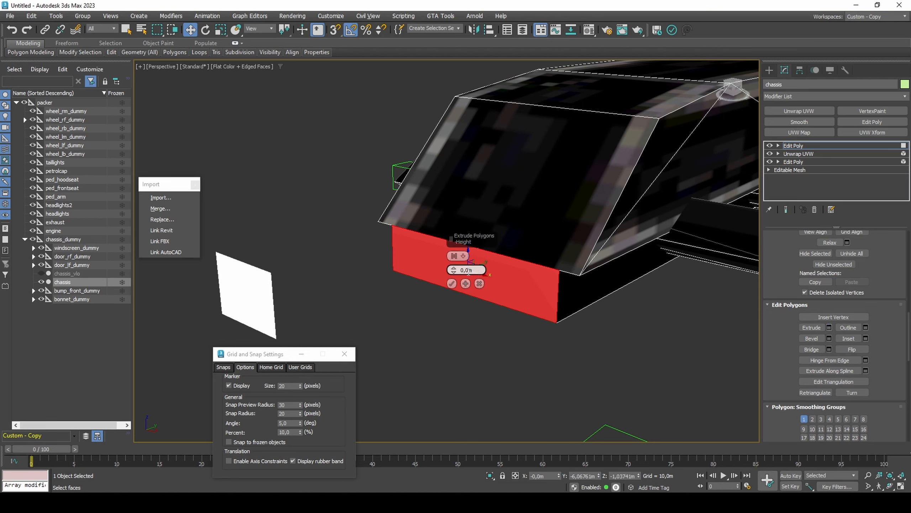
pyautogui.click(465, 284)
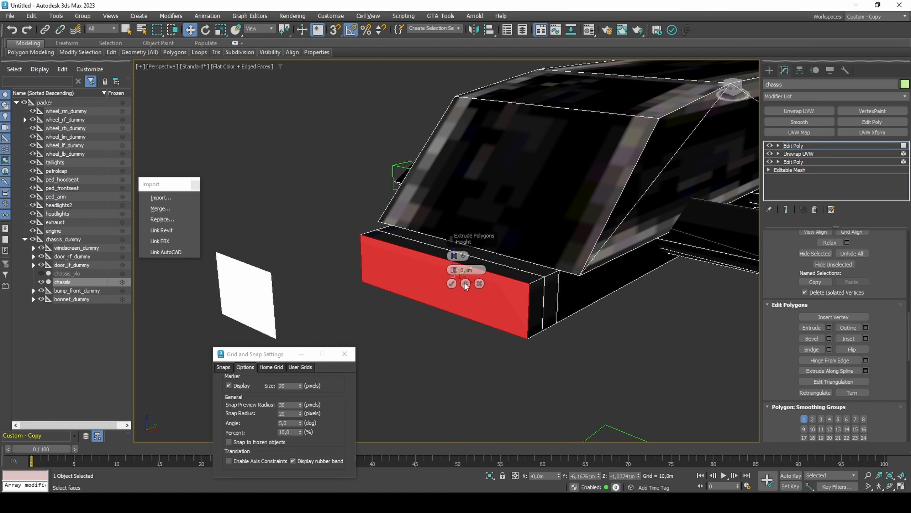
# Extrude the two side faces of the new rear block outward by 0.75 m to form a bumper bar.
pyautogui.click(552, 289)
pyautogui.keyDown('alt'); pyautogui.moveTo(483, 295); pyautogui.dragTo(562, 299, button='middle'); pyautogui.keyUp('alt')
pyautogui.moveTo(413, 359); pyautogui.dragTo(495, 306, button='middle')
pyautogui.click(448, 327)
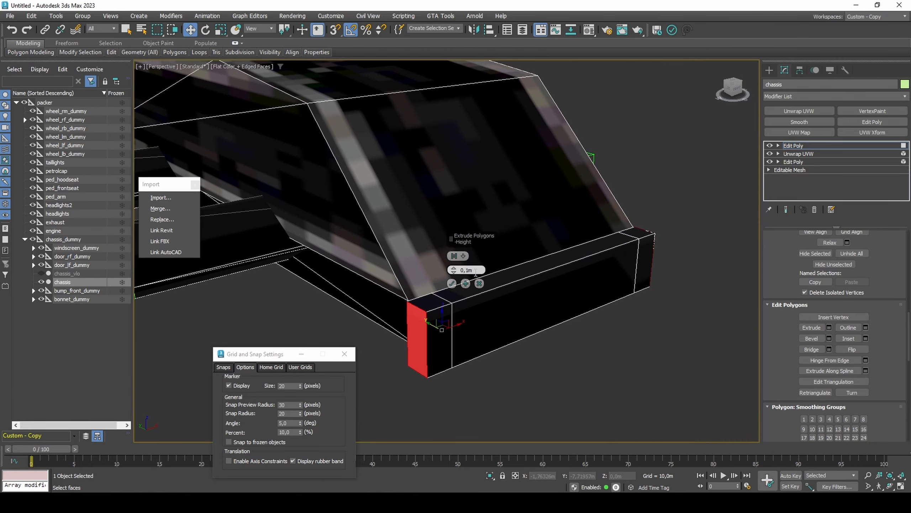
pyautogui.press('Return')
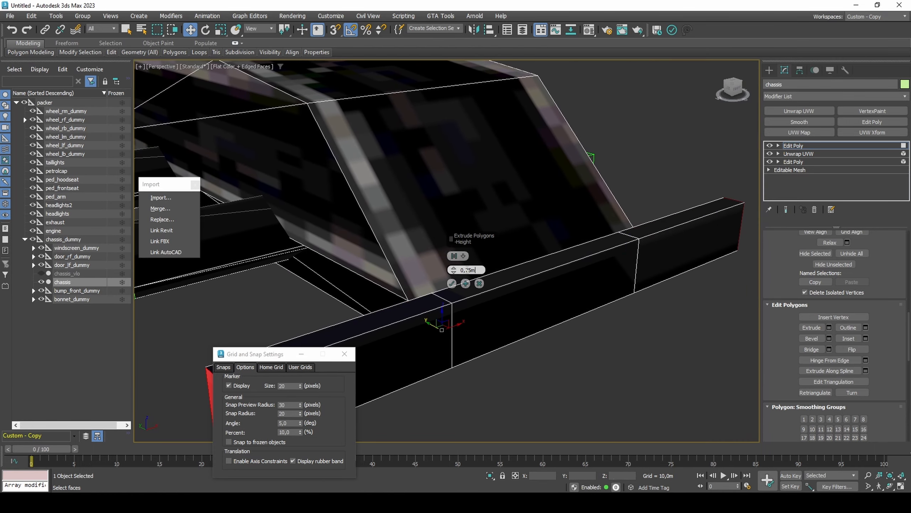
pyautogui.click(452, 283)
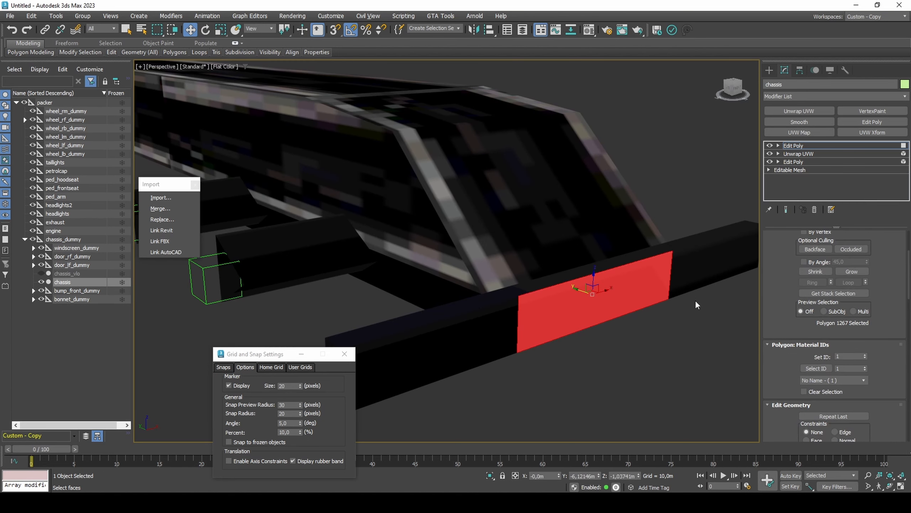
# Grow the selection from the bar's middle rear polygon to the whole bumper and deselect the chassis frame polygons.
pyautogui.click(849, 271)
pyautogui.click(850, 272)
pyautogui.keyDown('alt'); pyautogui.moveTo(664, 273); pyautogui.dragTo(541, 277, button='middle'); pyautogui.keyUp('alt')
pyautogui.scroll(-6, 540, 277)
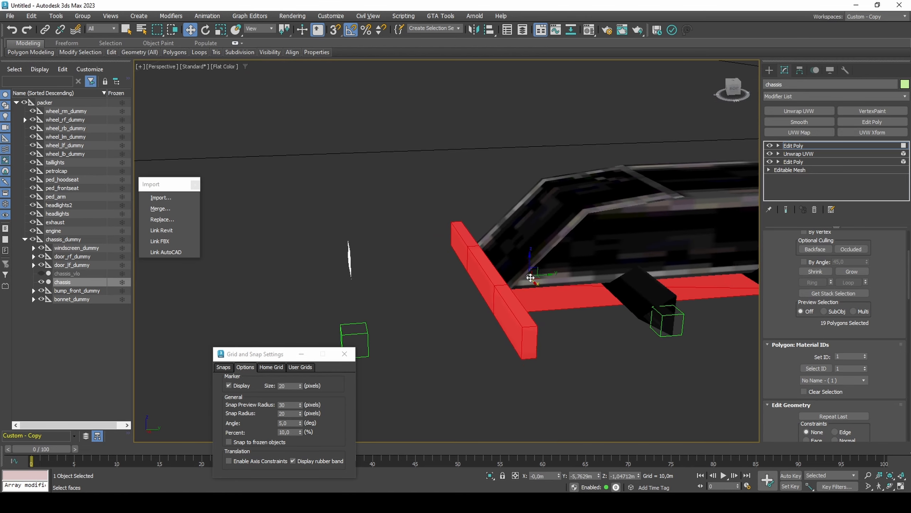
pyautogui.keyDown('alt'); pyautogui.moveTo(631, 353); pyautogui.dragTo(632, 347); pyautogui.keyUp('alt')
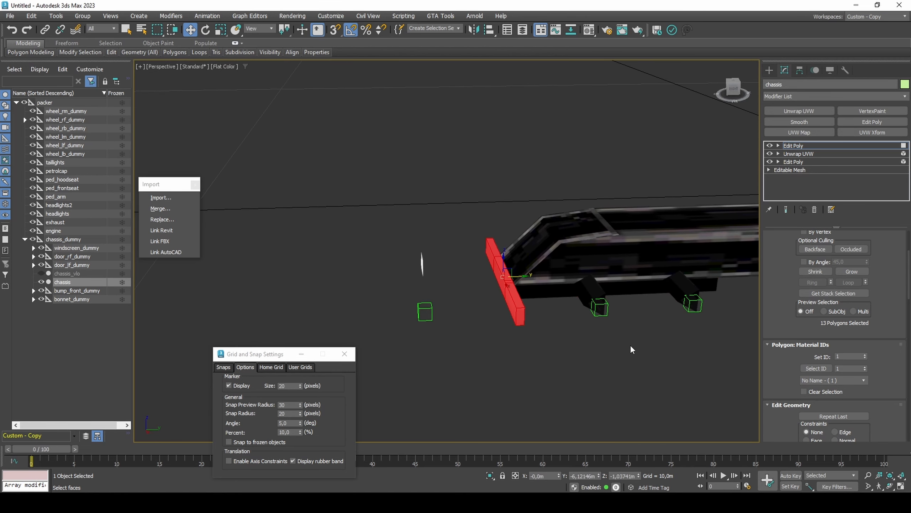
# Add an Unwrap UVW modifier to the bumper polygons, open the UV editor and planar-map them.
pyautogui.click(791, 111)
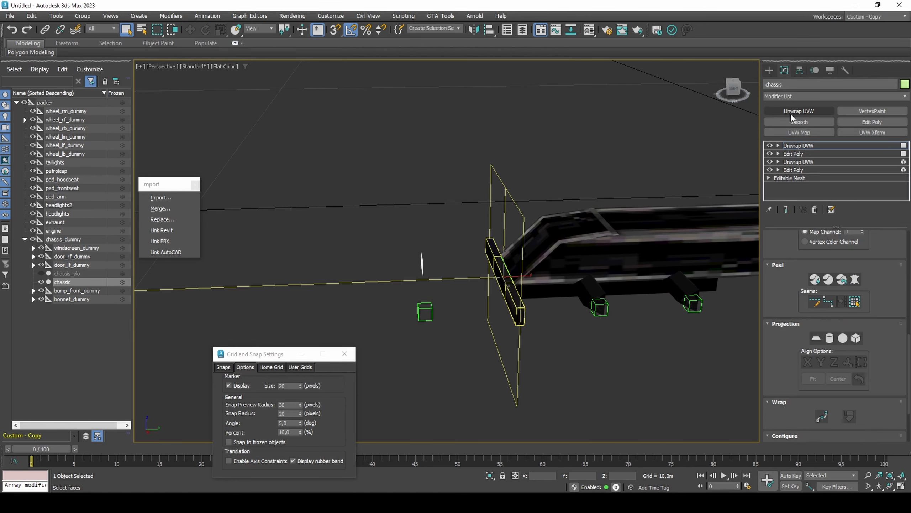
pyautogui.scroll(5, 806, 276)
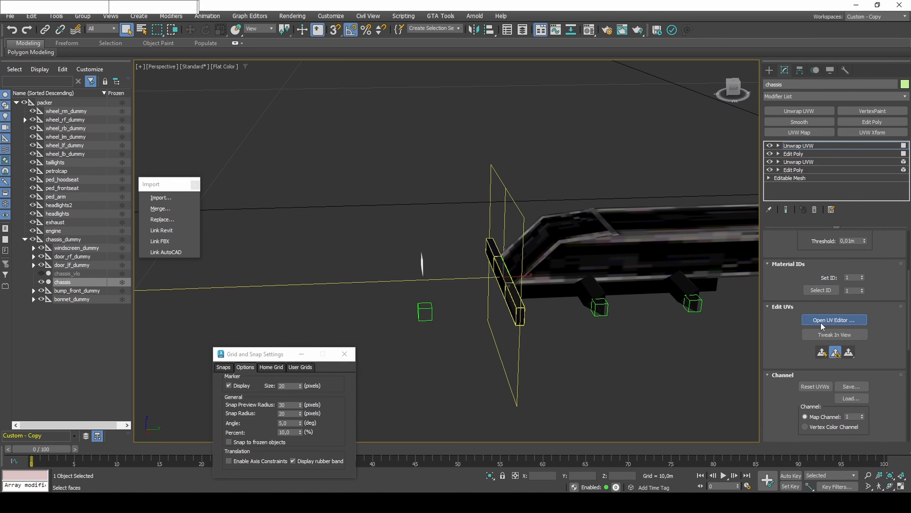
pyautogui.click(820, 319)
pyautogui.scroll(-5, 798, 322)
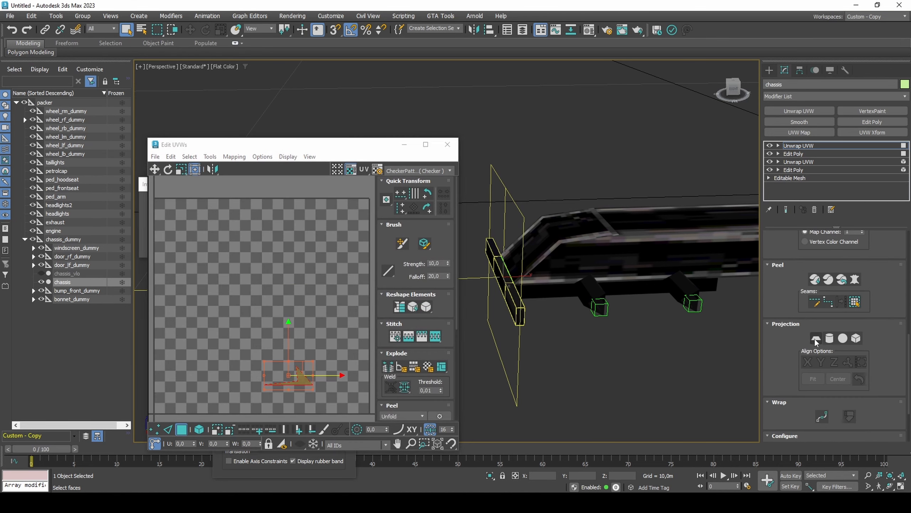
pyautogui.click(816, 338)
pyautogui.click(817, 338)
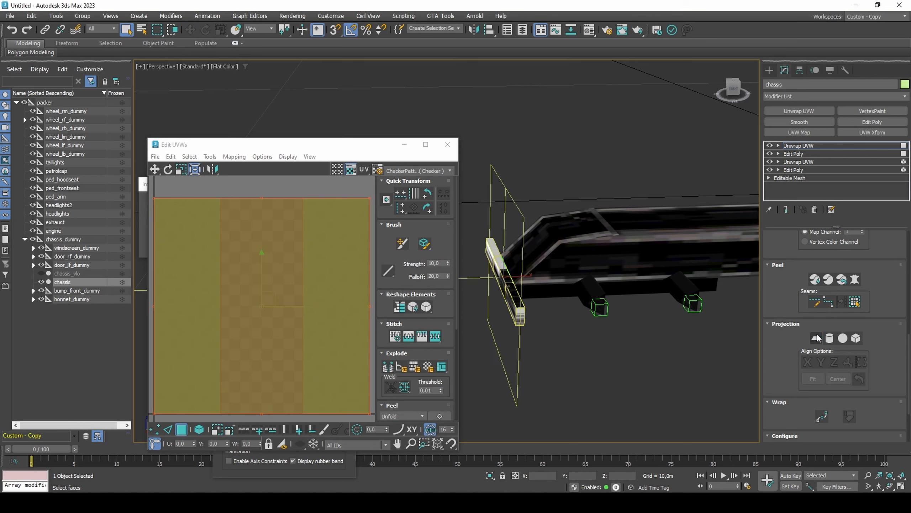
# Display Map #137 (vehiclegeneric256.tga) and shrink the bumper UVs to fit the narrow light gradient strip of the texture.
pyautogui.click(433, 171)
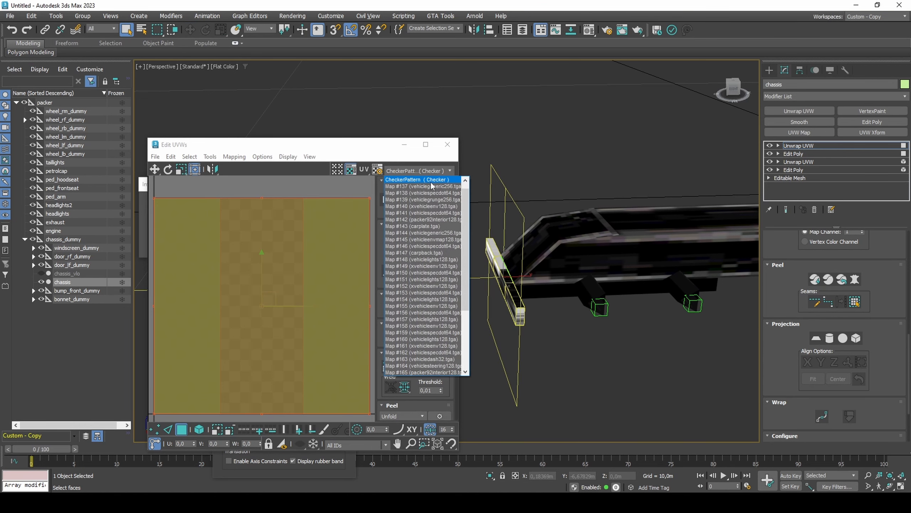
pyautogui.click(433, 185)
pyautogui.moveTo(369, 199); pyautogui.dragTo(322, 360)
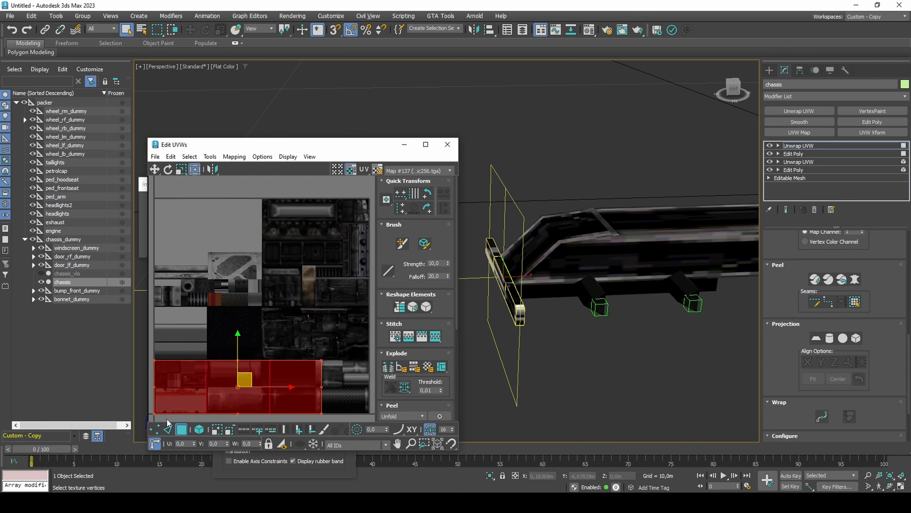
pyautogui.moveTo(155, 414); pyautogui.dragTo(316, 381)
pyautogui.scroll(3, 324, 383)
pyautogui.scroll(2, 324, 386)
pyautogui.moveTo(253, 375); pyautogui.dragTo(259, 381)
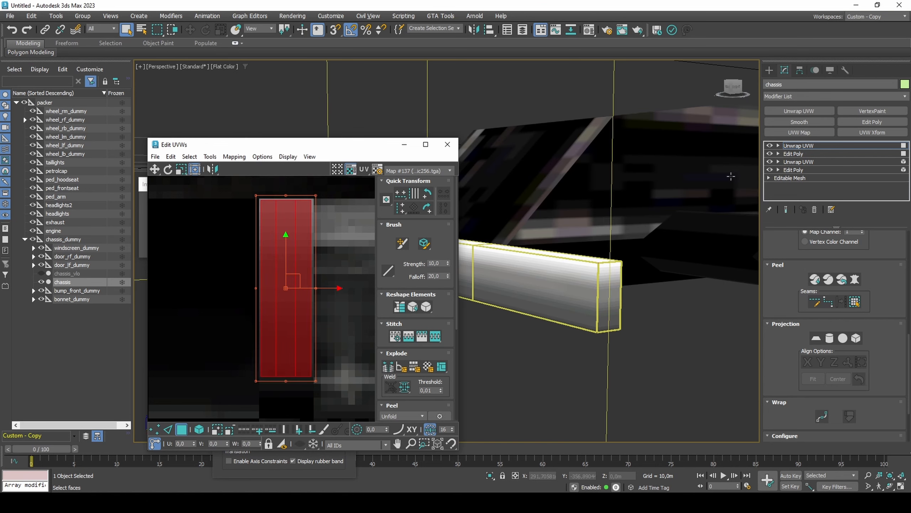
# Add an Edit Poly modifier, select the bumper's middle rear polygon to get its position, and switch the viewport to Default Shading.
pyautogui.click(863, 123)
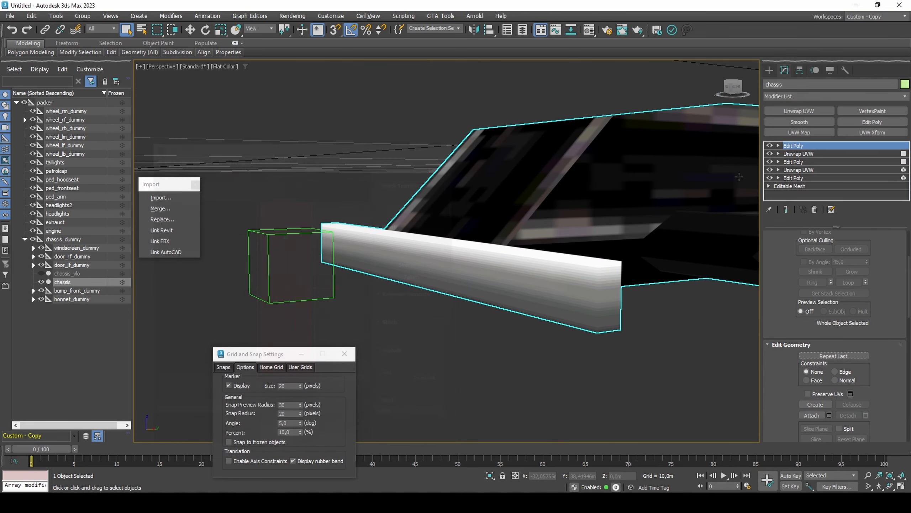
pyautogui.click(443, 265)
pyautogui.press('w')
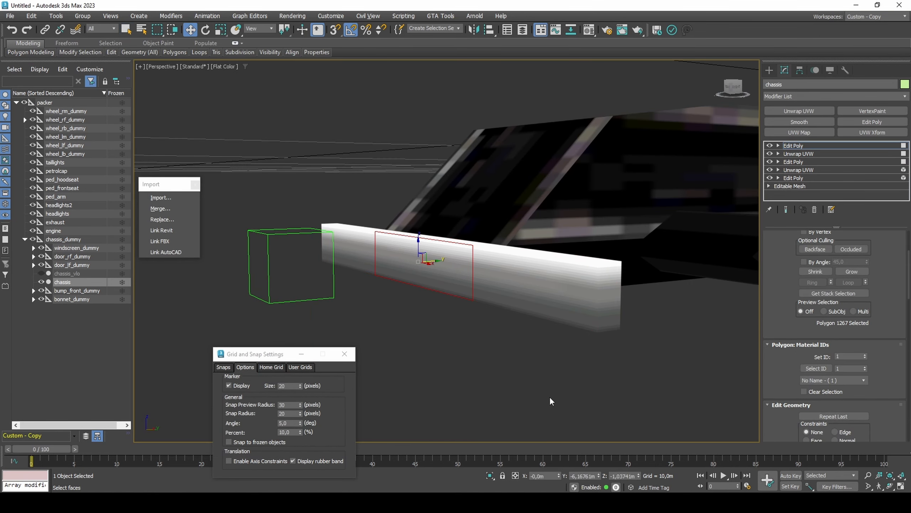
pyautogui.rightClick(558, 473)
pyautogui.click(228, 67)
pyautogui.click(247, 76)
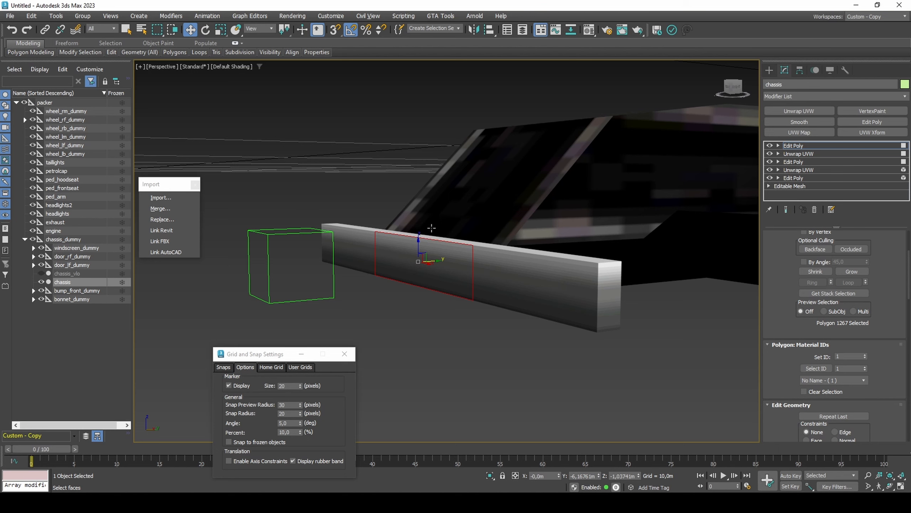
pyautogui.press('4')
# Create a flat cylinder primitive about 0.15 m in radius and 0.05 m high near the bumper.
pyautogui.click(769, 70)
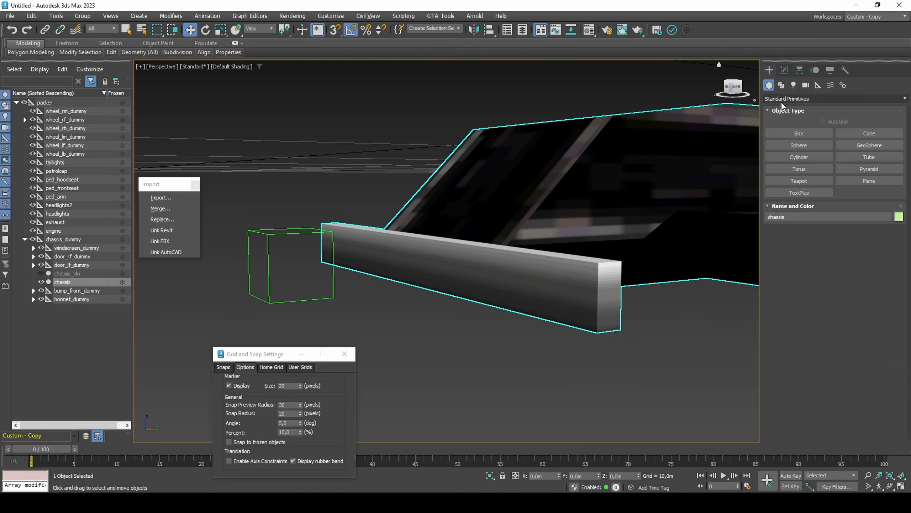
pyautogui.click(799, 157)
pyautogui.scroll(-5, 430, 252)
pyautogui.moveTo(383, 288)
pyautogui.mouseDown()
pyautogui.moveTo(399, 287)
pyautogui.moveTo(389, 283)
pyautogui.mouseUp()
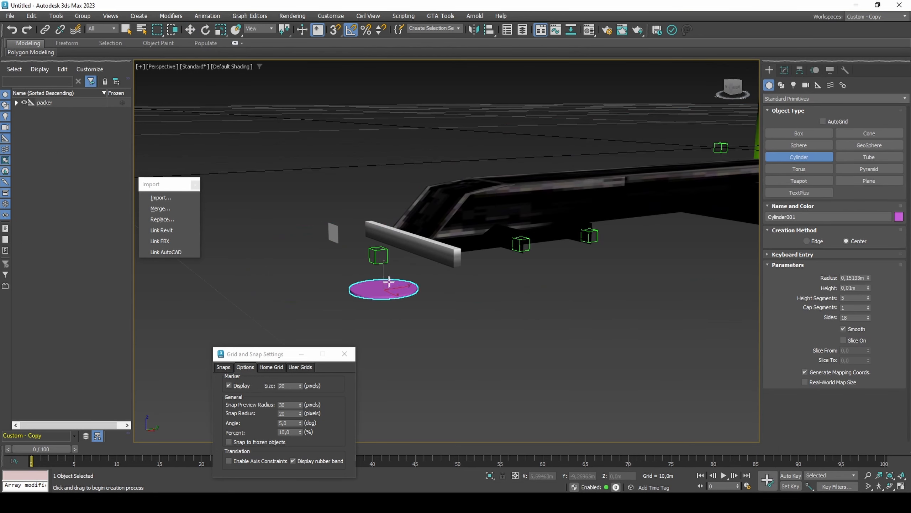
pyautogui.click(391, 272)
pyautogui.rightClick(391, 272)
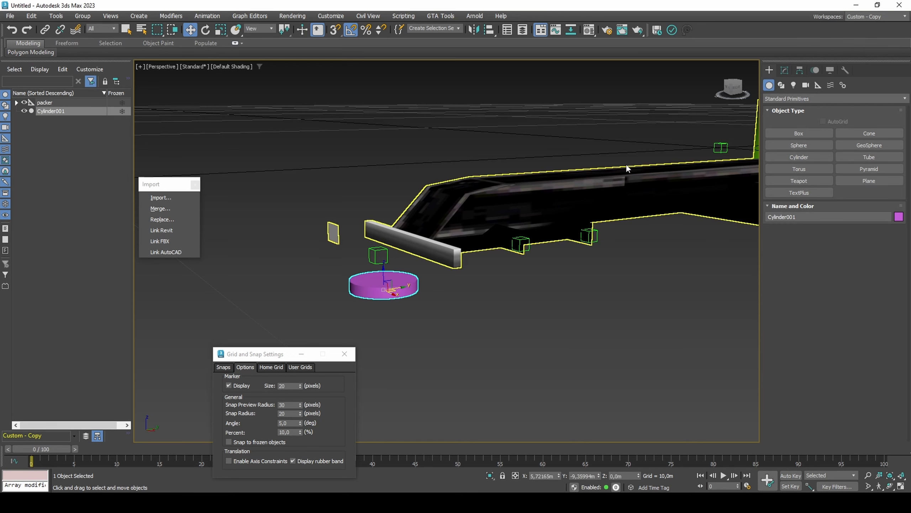
# Set the cylinder to radius 0.075 m, height 0.025 m, 1 height segment and 8 sides, and rotate it 90° about X.
pyautogui.click(785, 69)
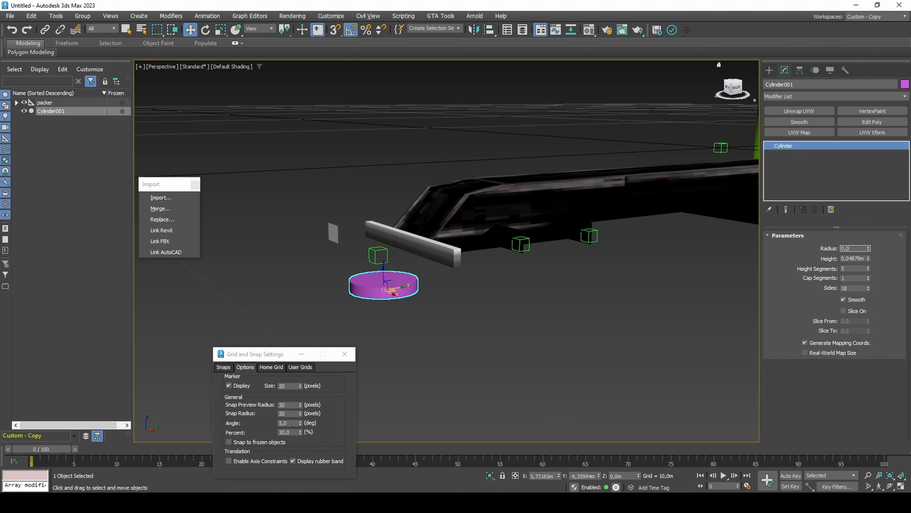
pyautogui.write('0,075')
pyautogui.press('Return')
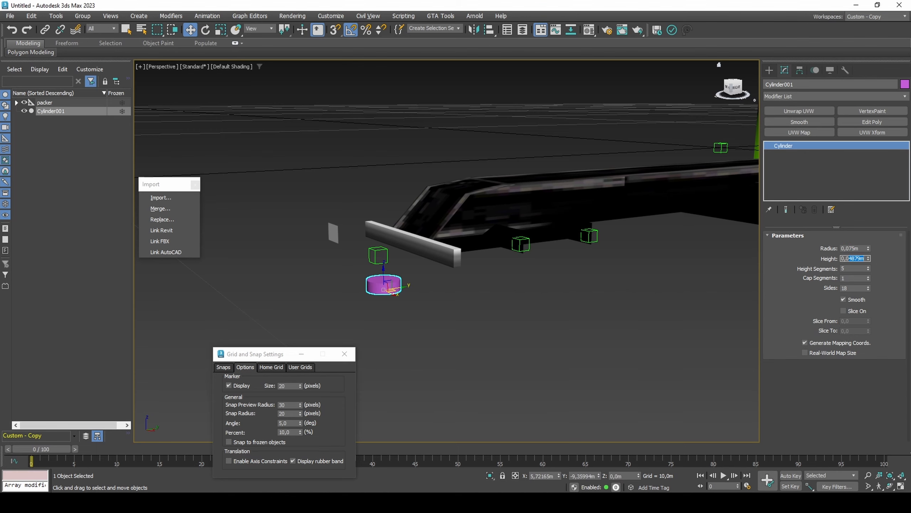
pyautogui.write('0,025')
pyautogui.press('Return')
pyautogui.moveTo(859, 289); pyautogui.dragTo(843, 289)
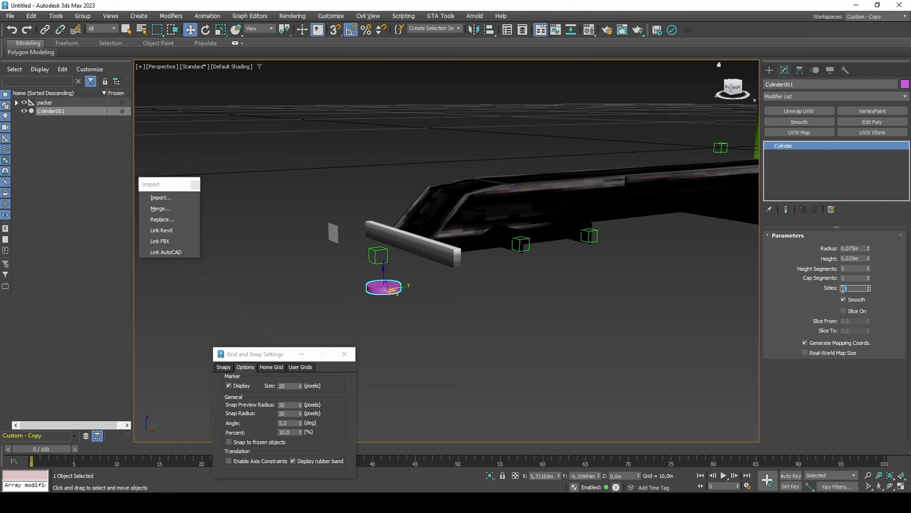
pyautogui.press('e')
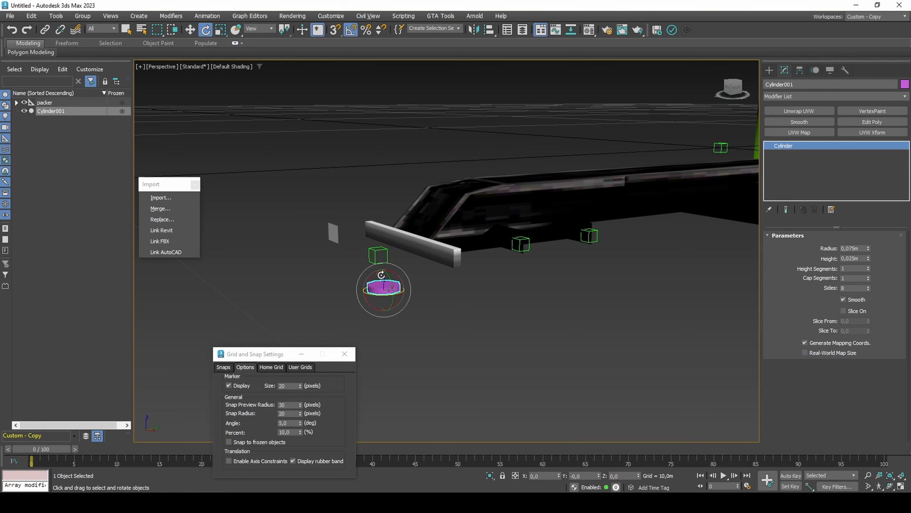
pyautogui.moveTo(375, 274); pyautogui.dragTo(349, 302)
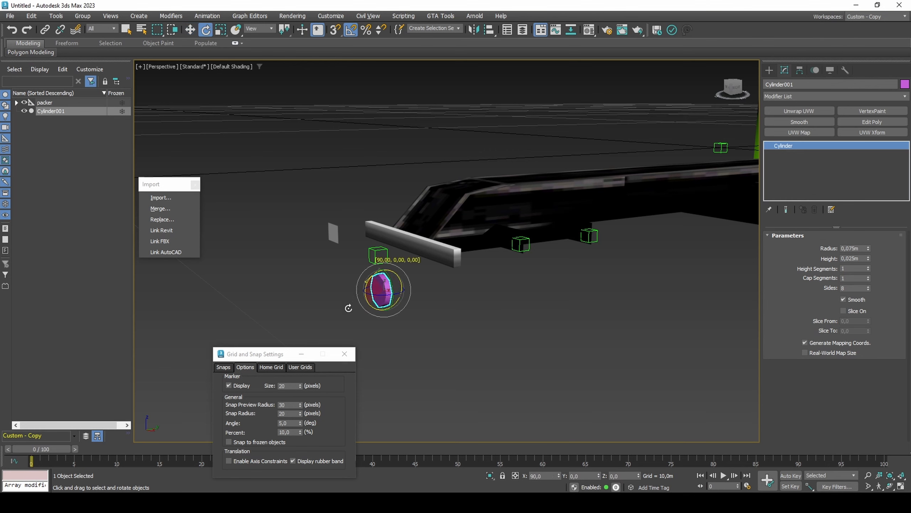
# Position the cylinder on the bumper's rear face at X 1.1 m, using the middle rear polygon's Y -6.16761 m and Z -1.03741 m.
pyautogui.press('w')
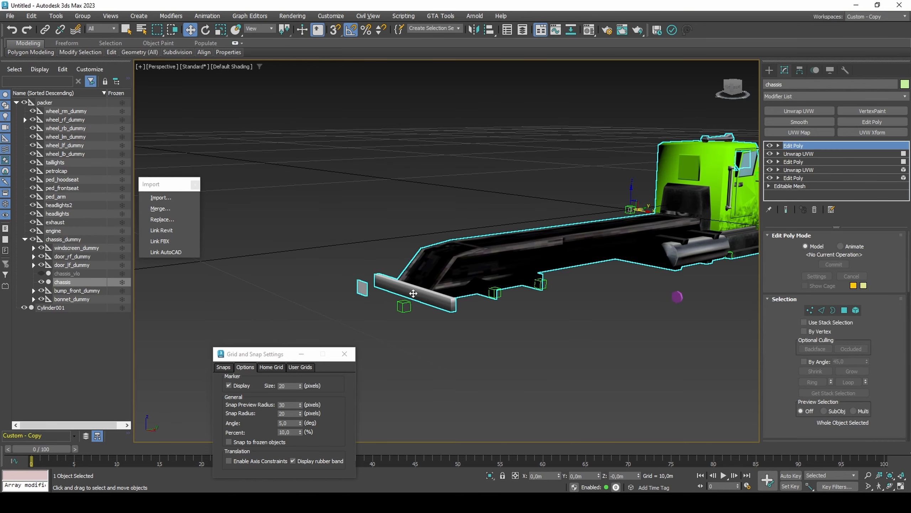
pyautogui.click(412, 294)
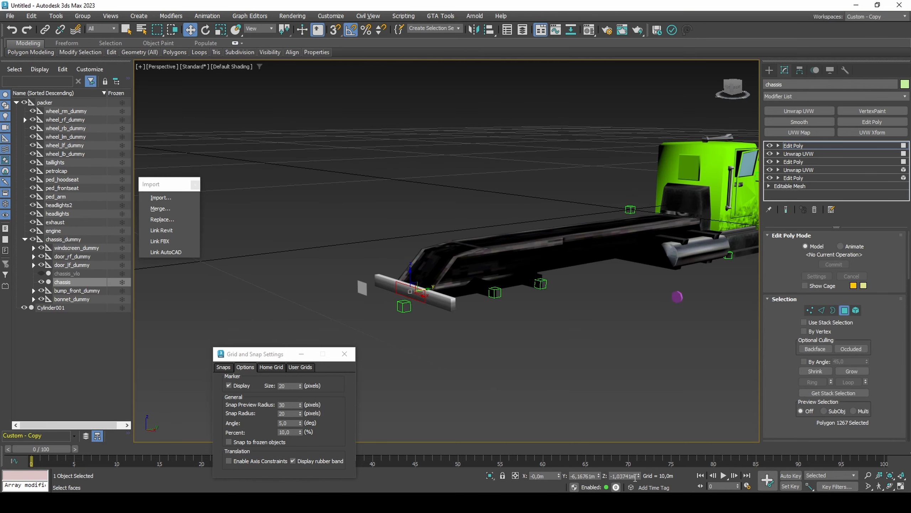
pyautogui.click(678, 297)
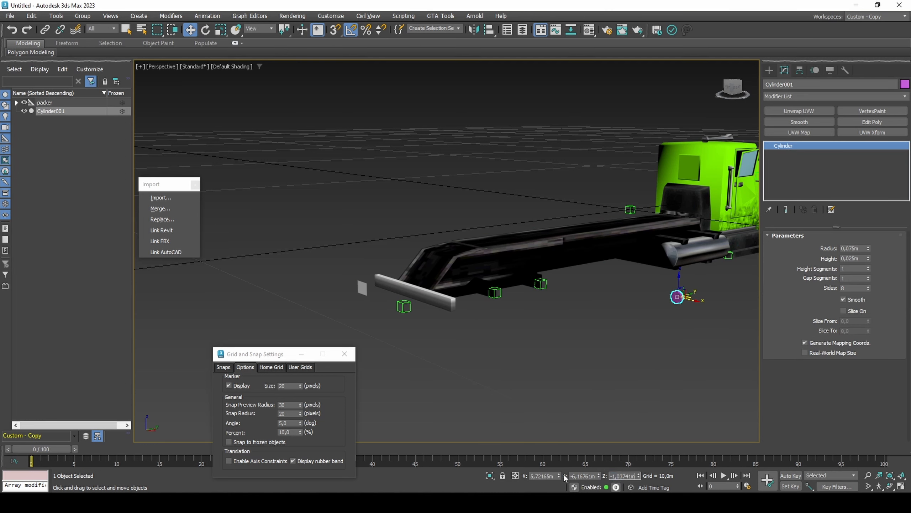
pyautogui.moveTo(555, 476); pyautogui.dragTo(496, 471)
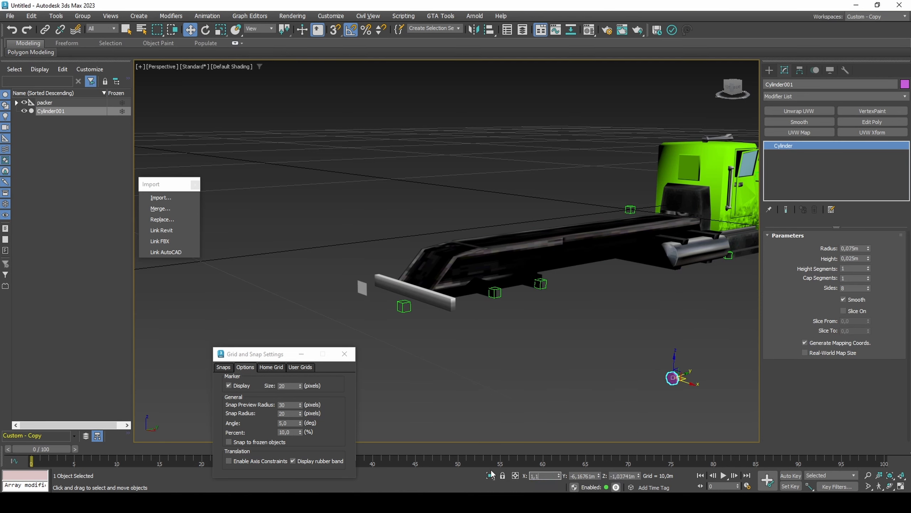
pyautogui.press('Return')
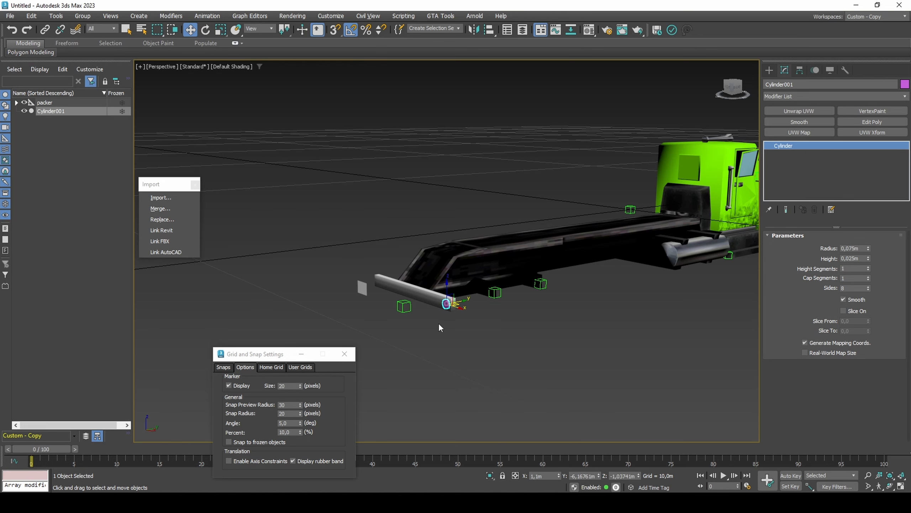
# Clone the cylinder along the bumper as instances to make a row of three lights.
pyautogui.press('z')
pyautogui.keyDown('alt'); pyautogui.moveTo(439, 324); pyautogui.dragTo(549, 361, button='middle'); pyautogui.keyUp('alt')
pyautogui.keyDown('shift'); pyautogui.moveTo(550, 284); pyautogui.dragTo(429, 267); pyautogui.keyUp('shift')
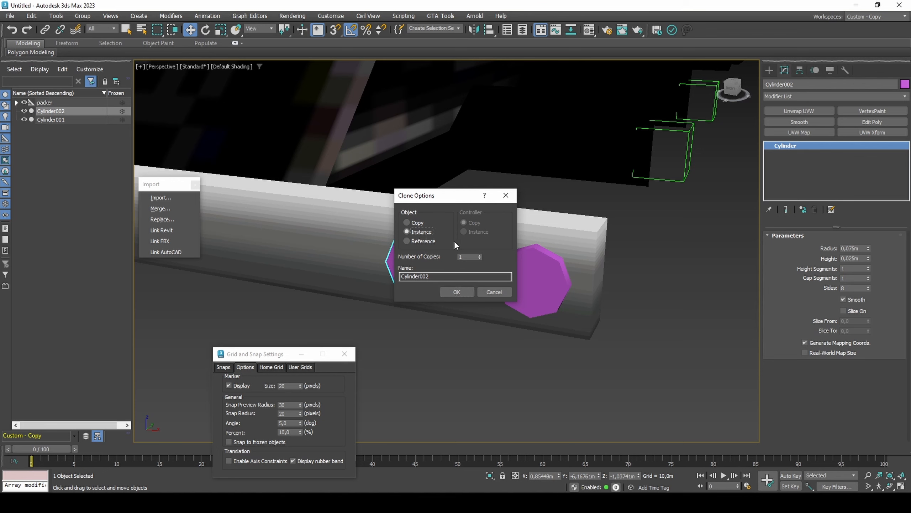
pyautogui.click(457, 291)
# Set the X positions of the two cloned cylinders to 0.85 m for the middle one and 0.6 m for the innermost.
pyautogui.click(523, 272)
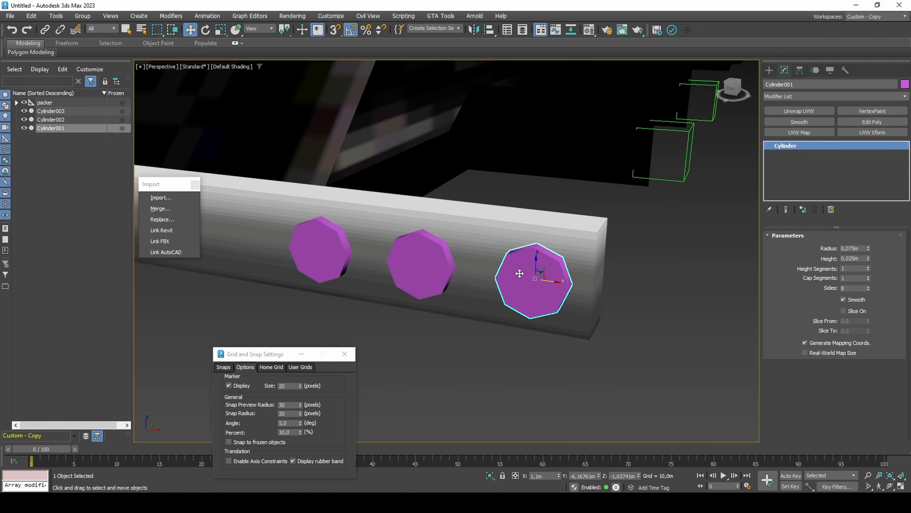
pyautogui.click(433, 265)
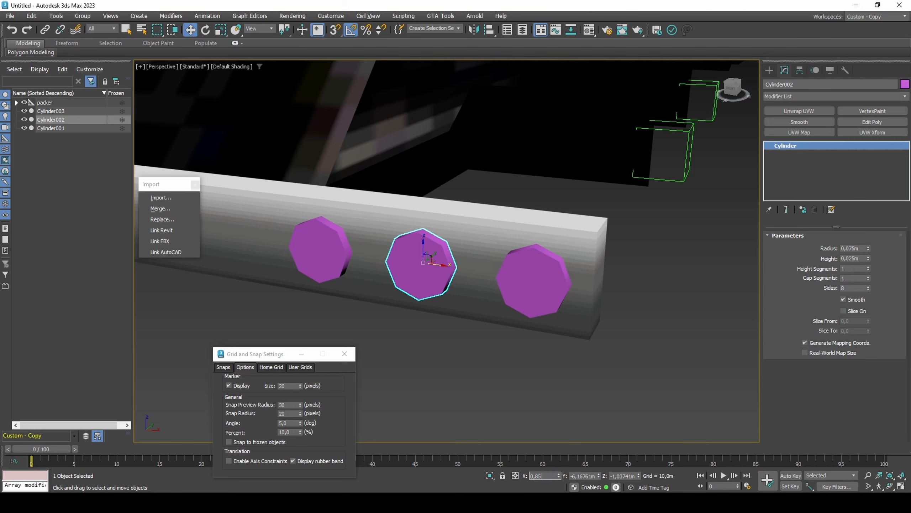
pyautogui.click(349, 254)
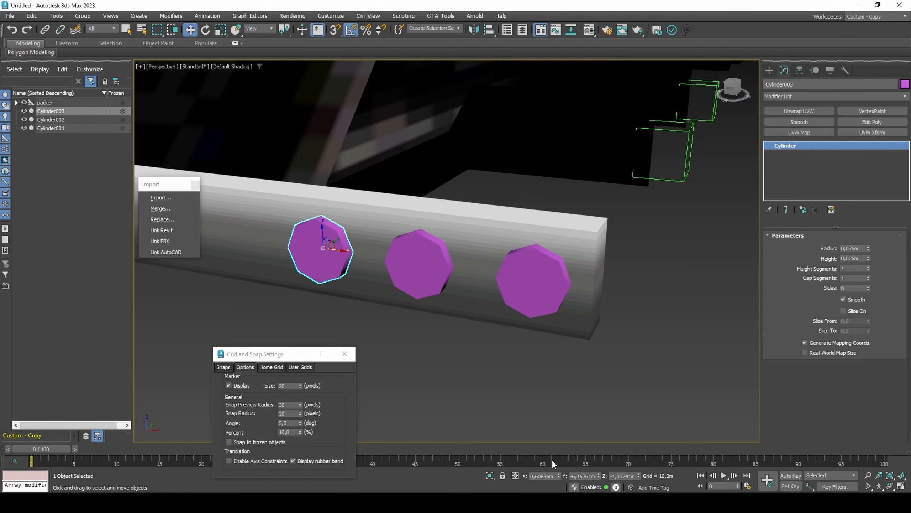
pyautogui.write('0,6')
pyautogui.press('Return')
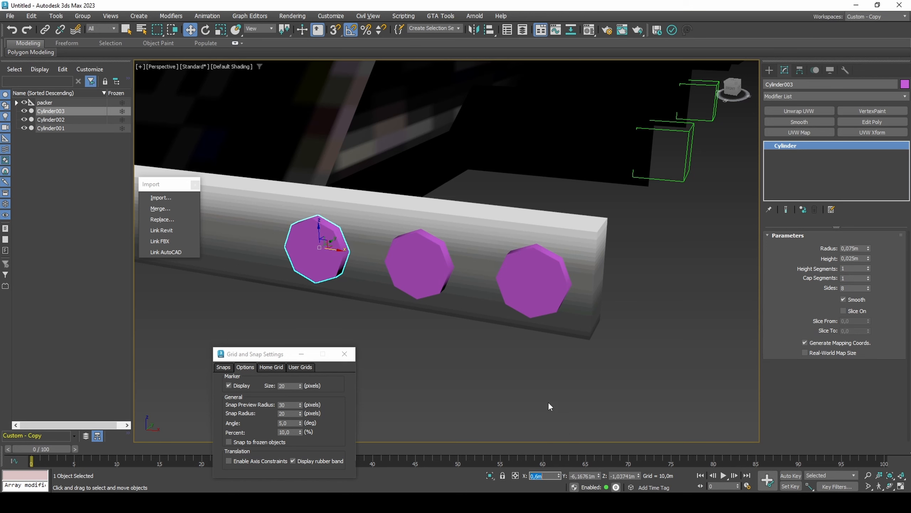
# Add an Edit Poly modifier to the innermost cylinder and inset its outward-facing cap polygon twice by 0.01 m.
pyautogui.click(852, 120)
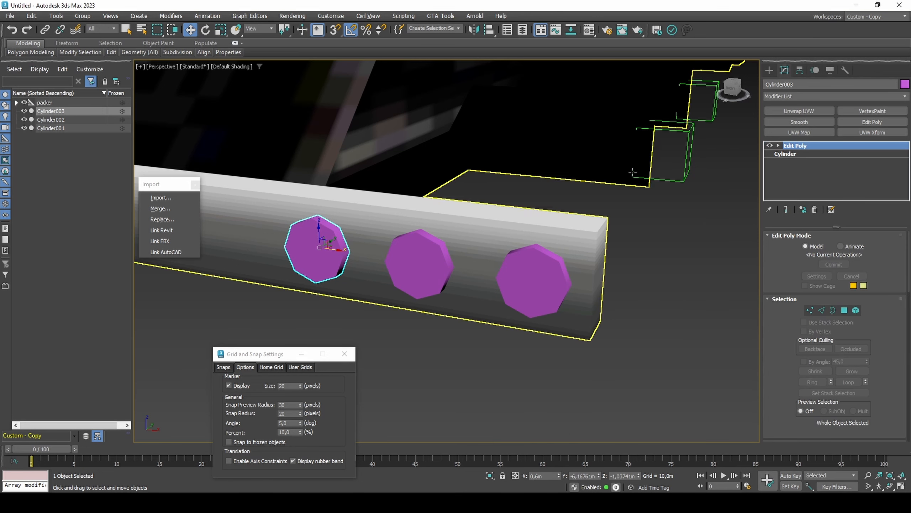
pyautogui.press('4')
pyautogui.click(326, 262)
pyautogui.press('F2')
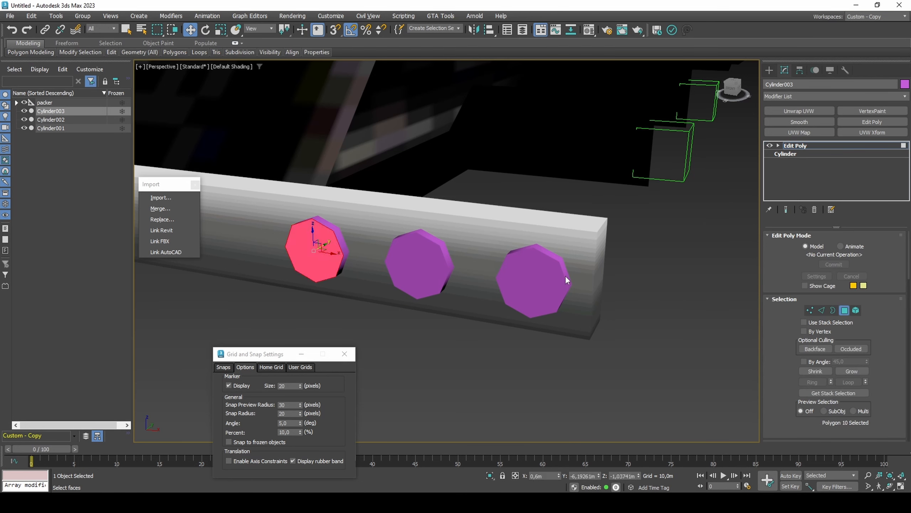
pyautogui.scroll(-10, 780, 322)
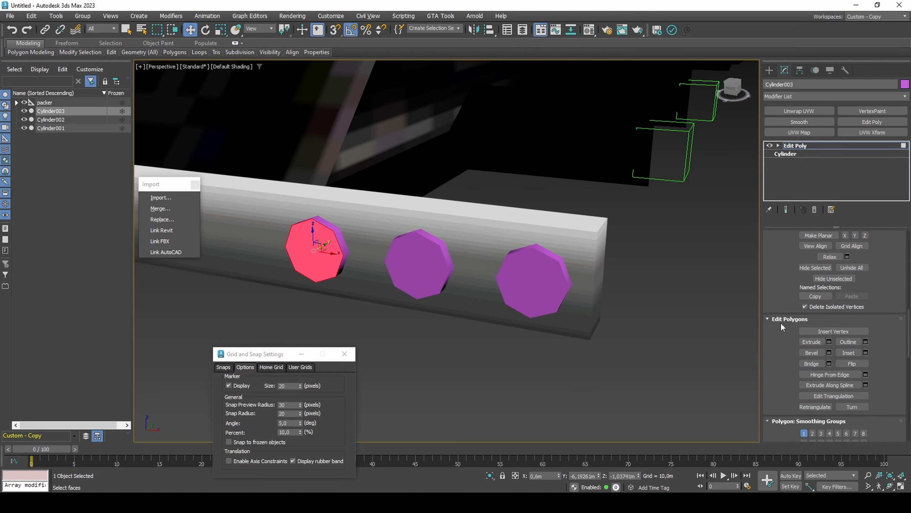
pyautogui.click(865, 296)
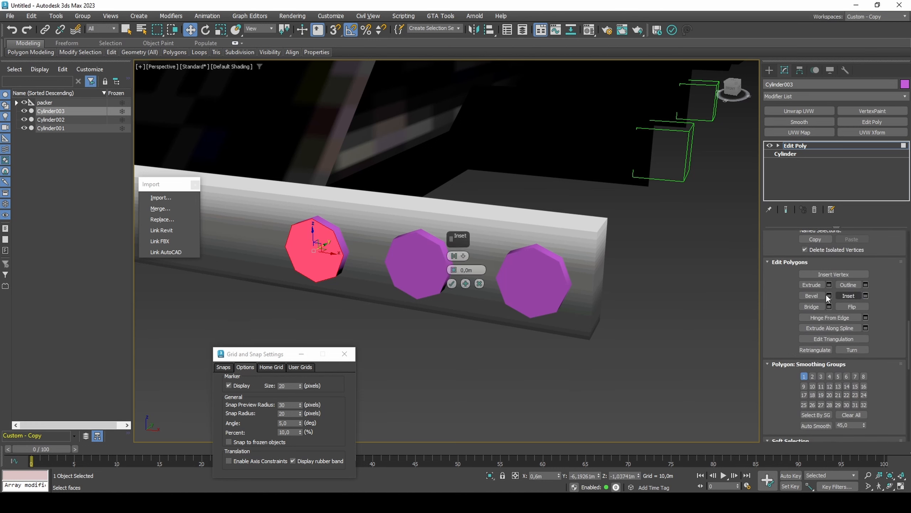
pyautogui.press('Return')
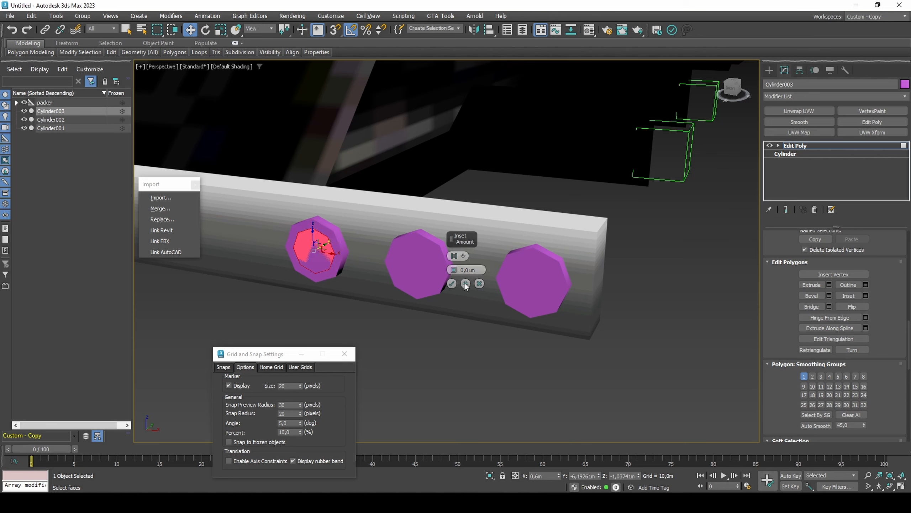
pyautogui.click(452, 283)
# Collapse the cap's inner polygon into a centre vertex and delete the cylinder's hidden back cap.
pyautogui.rightClick(402, 261)
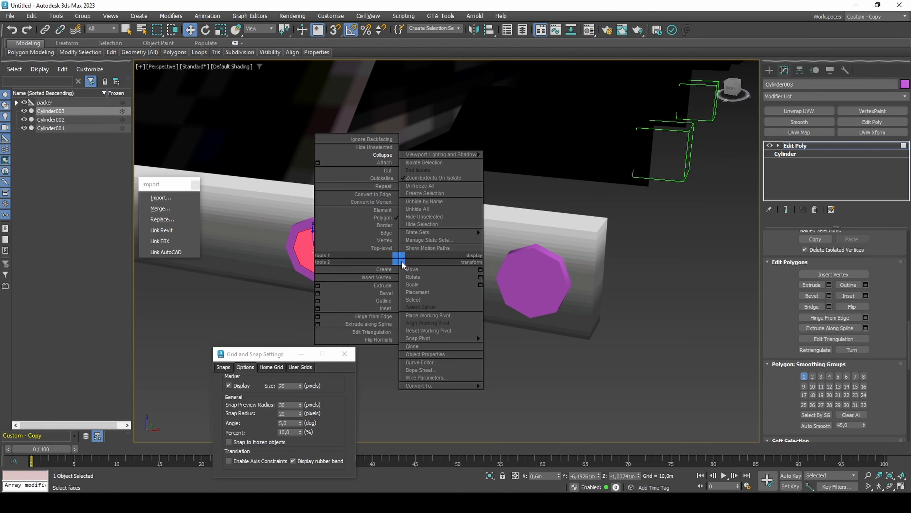
pyautogui.click(359, 170)
pyautogui.press('F4')
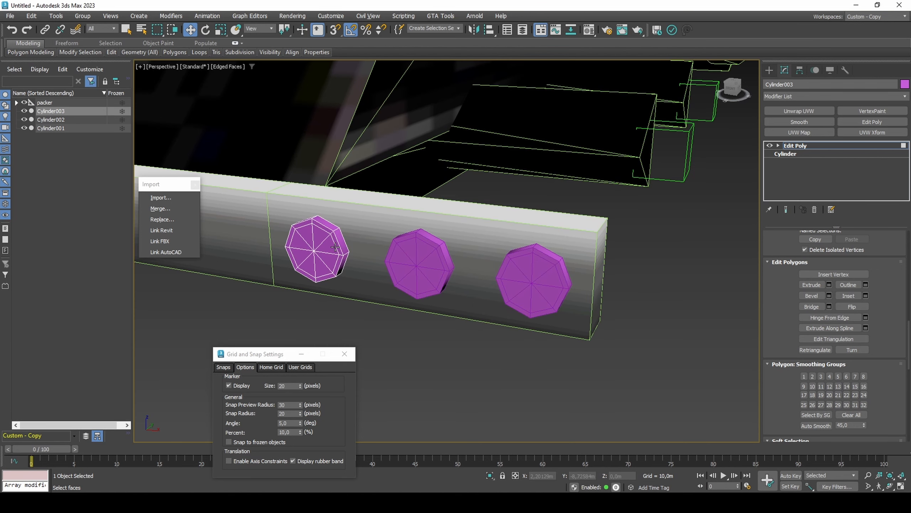
pyautogui.keyDown('alt'); pyautogui.moveTo(335, 247); pyautogui.dragTo(222, 219, button='middle'); pyautogui.keyUp('alt')
pyautogui.press('F3')
pyautogui.click(439, 283)
pyautogui.press('Delete')
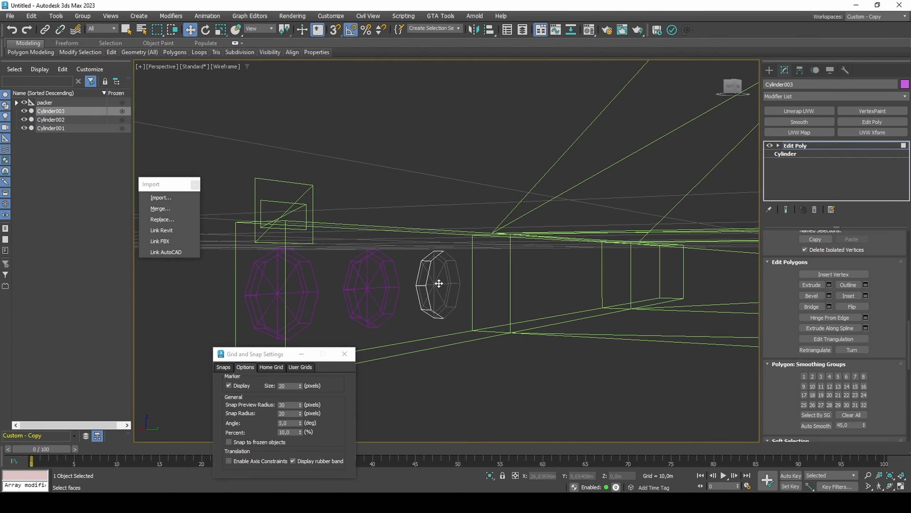
# Select the triangles around the cap's centre vertex and bevel them with height -0.005 m and outline -0.005 m.
pyautogui.press('1')
pyautogui.keyDown('alt'); pyautogui.moveTo(439, 284); pyautogui.dragTo(440, 292, button='middle'); pyautogui.keyUp('alt')
pyautogui.press('F3')
pyautogui.scroll(10, 792, 270)
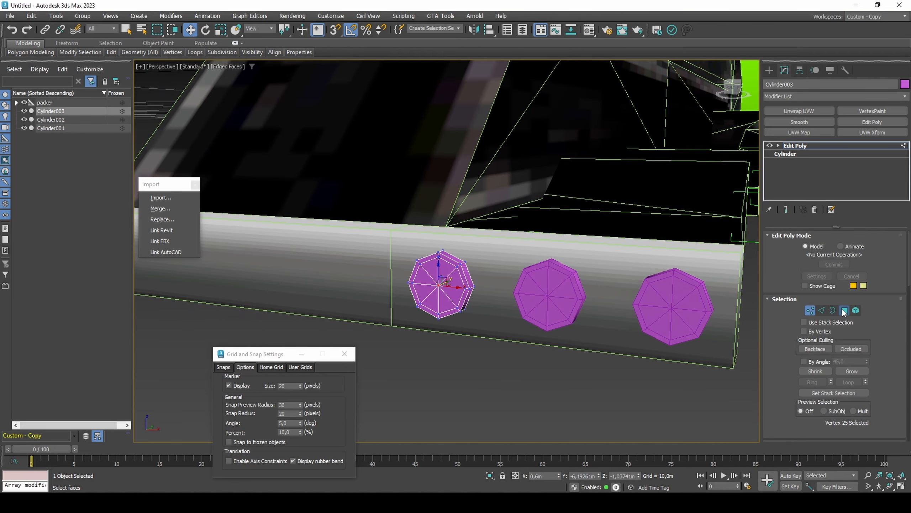
pyautogui.click(845, 311)
pyautogui.scroll(-10, 867, 325)
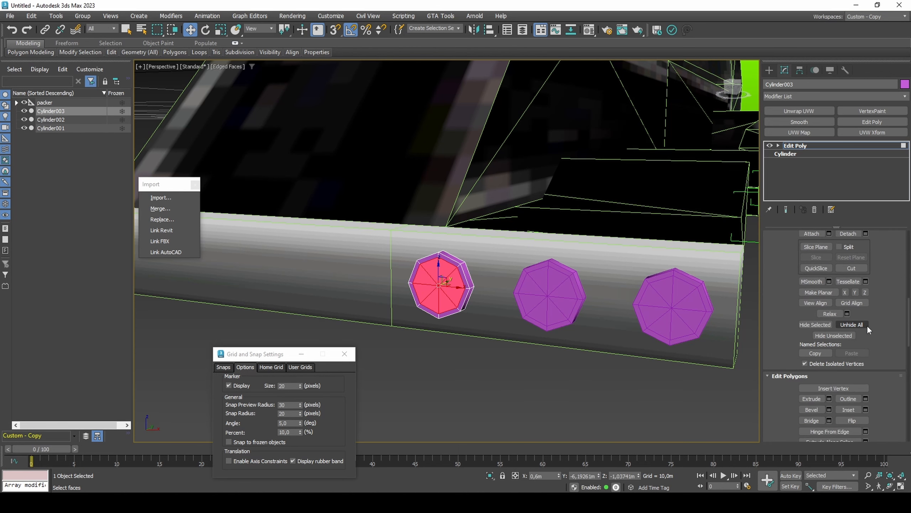
pyautogui.click(829, 410)
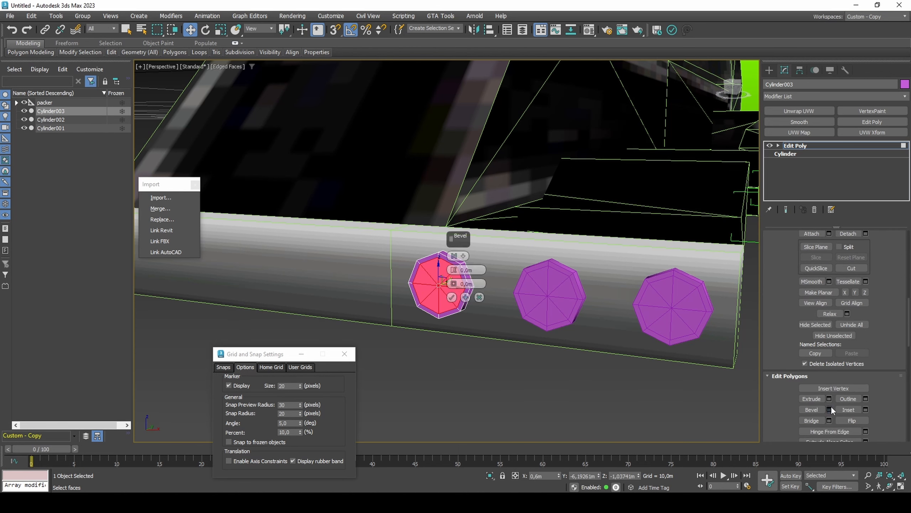
pyautogui.doubleClick(476, 270)
pyautogui.write('-0,005')
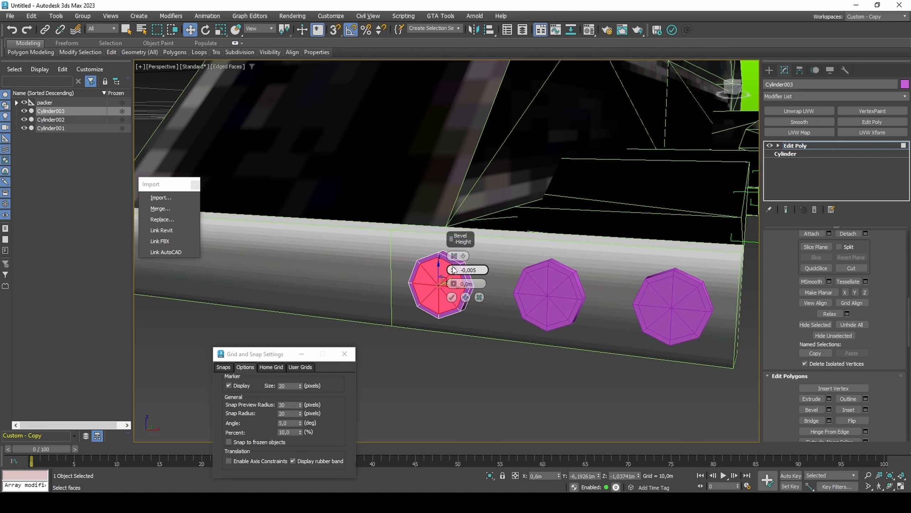
pyautogui.press('Return')
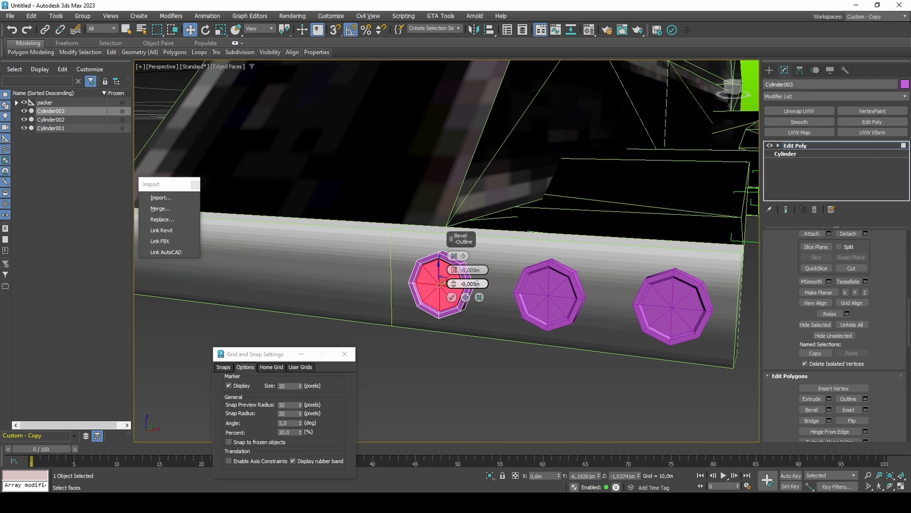
pyautogui.click(452, 297)
# Assign material ID 12 to the light's centre polygons and material ID 1 to its surrounding rim polygons.
pyautogui.scroll(6, 799, 281)
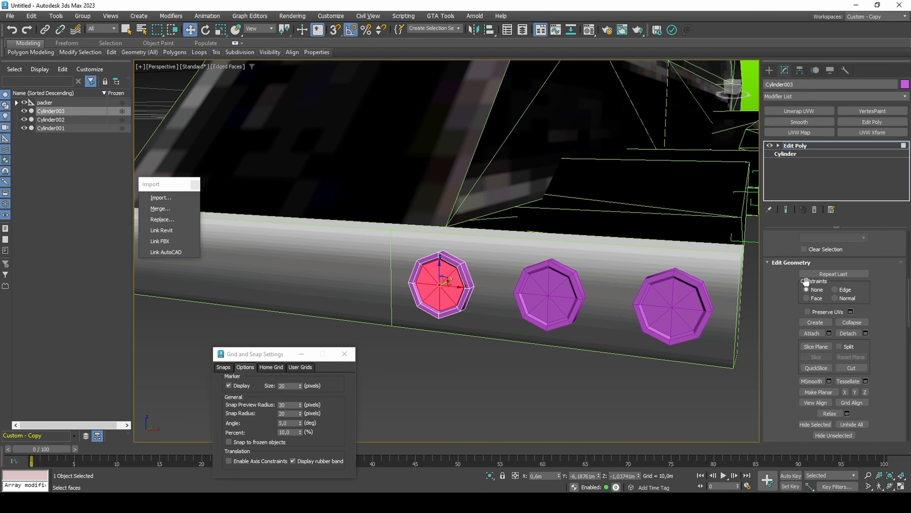
pyautogui.doubleClick(845, 385)
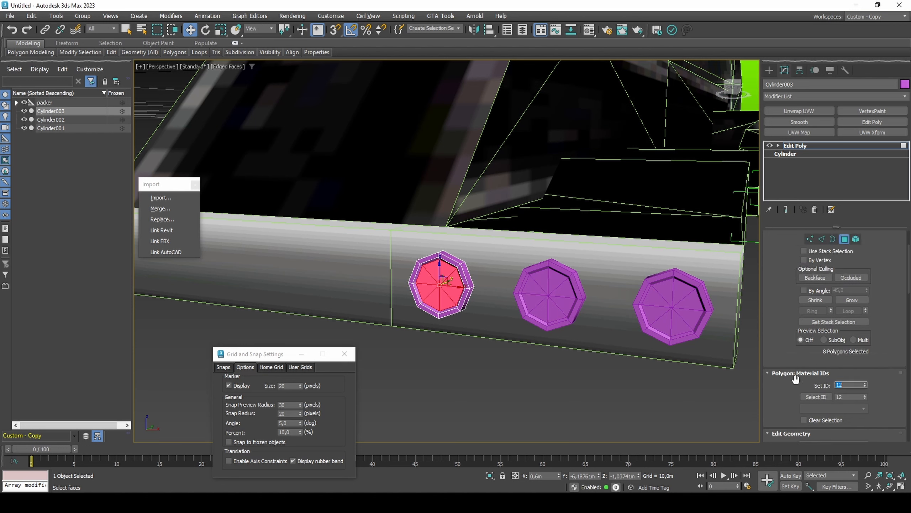
pyautogui.click(733, 371)
pyautogui.hotkey('ctrl', 'i')
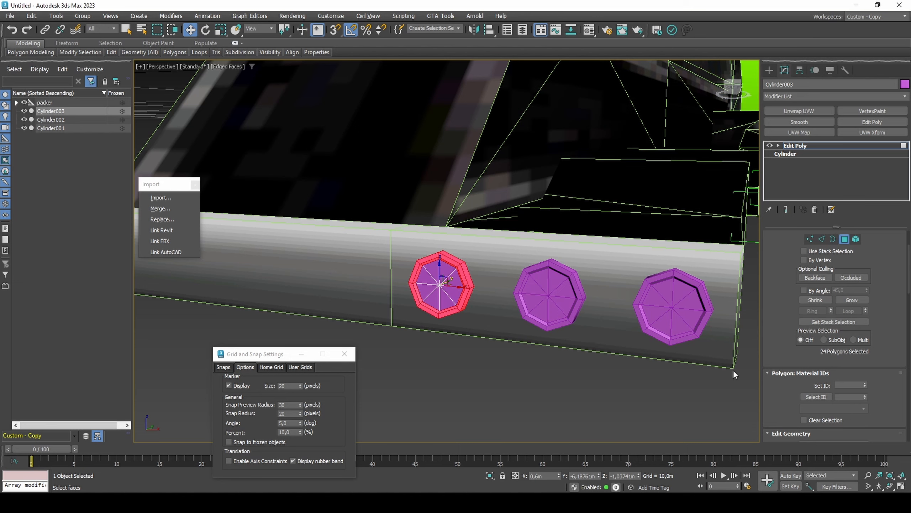
pyautogui.click(849, 385)
pyautogui.write('1')
pyautogui.hotkey('ctrl', 'i')
# Assign smoothing group 1 to the light's centre polygons and auto-smooth the rim polygons with a 65° threshold.
pyautogui.scroll(-10, 790, 372)
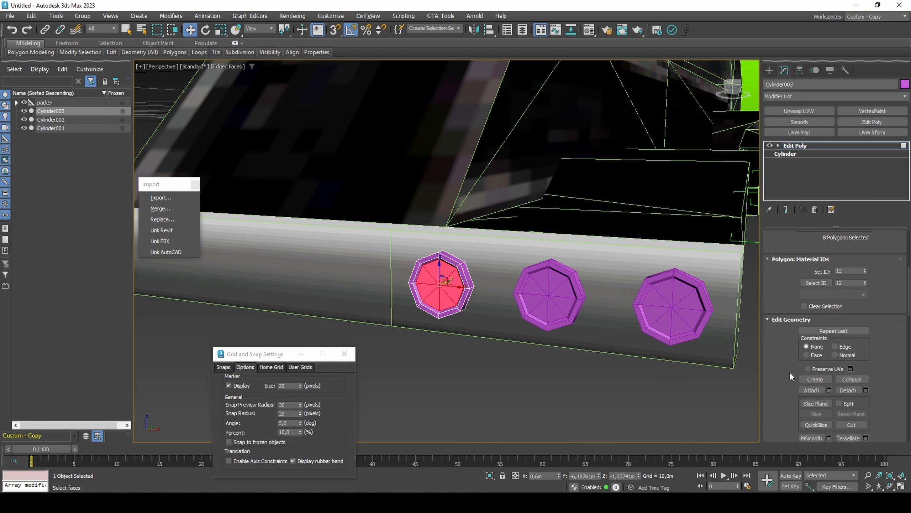
pyautogui.click(802, 362)
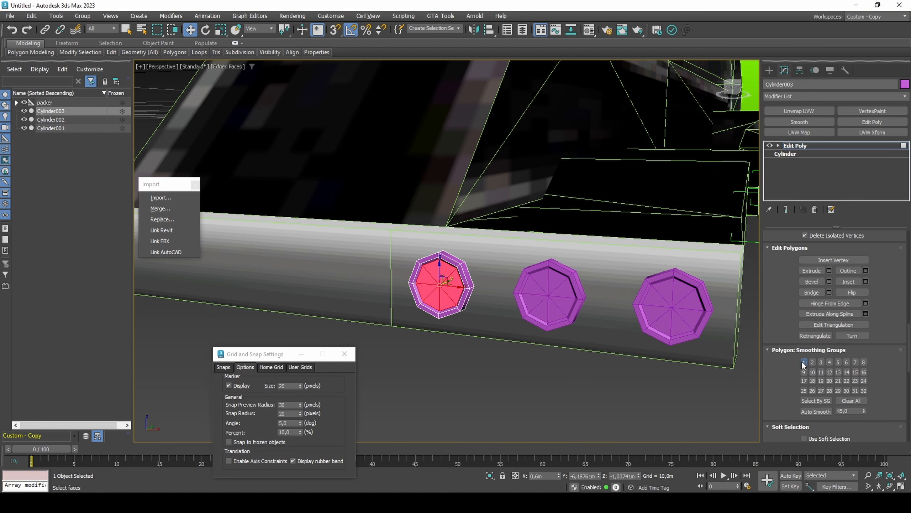
pyautogui.hotkey('ctrl', 'i')
pyautogui.doubleClick(854, 411)
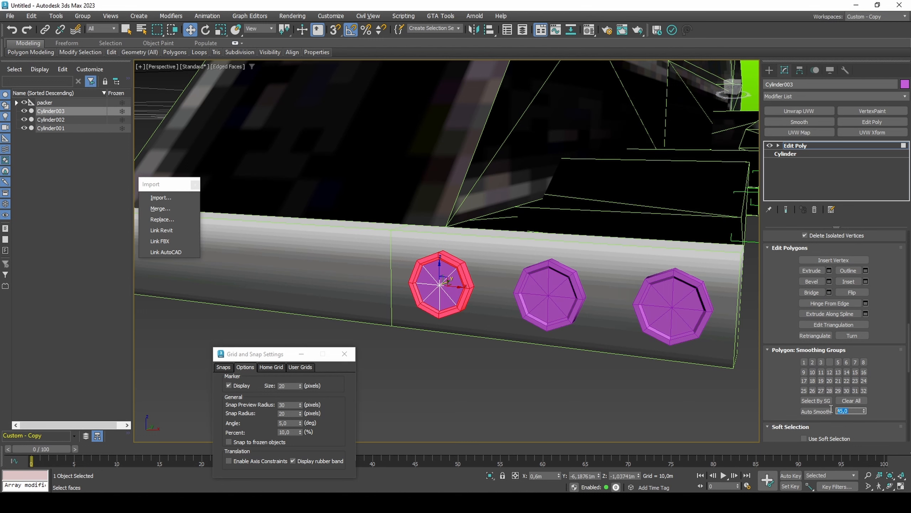
pyautogui.write('65')
pyautogui.click(816, 411)
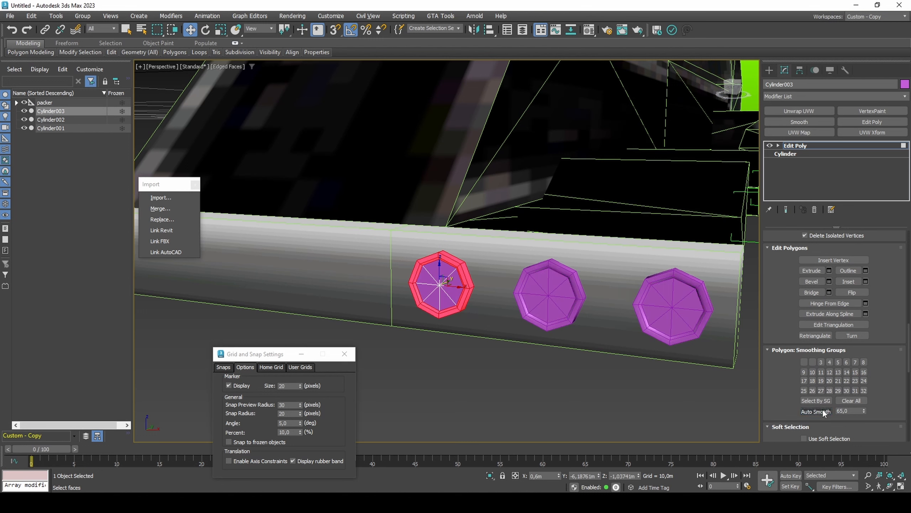
pyautogui.press('4')
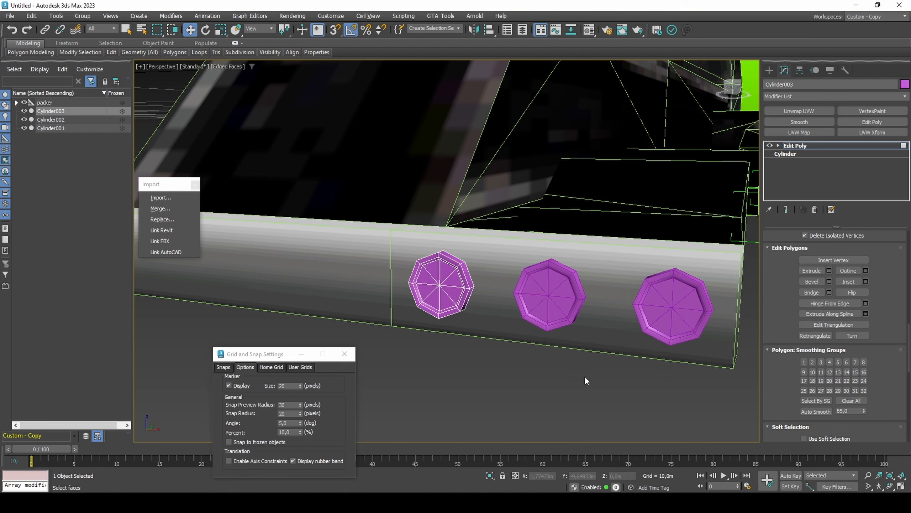
# Sample the truck's Multi/Sub-Object material into the Material Editor and assign it to all three cylinder lights.
pyautogui.press('m')
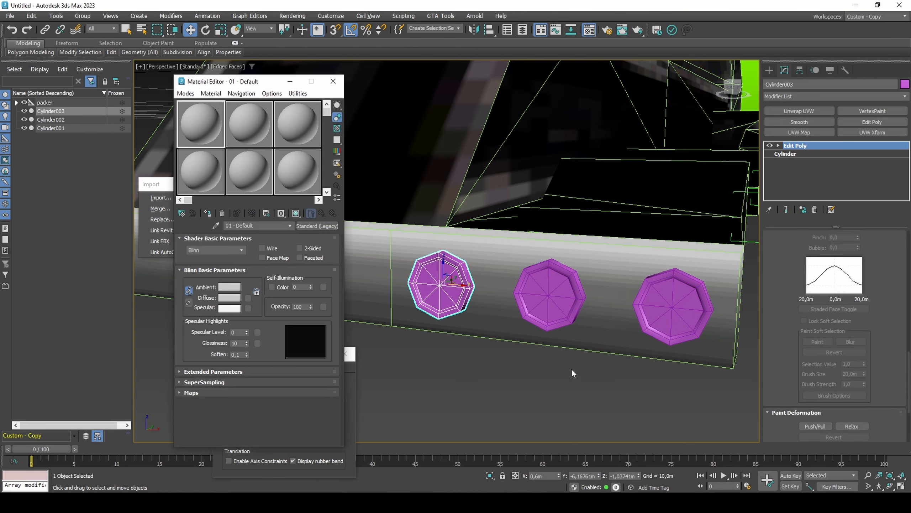
pyautogui.click(216, 225)
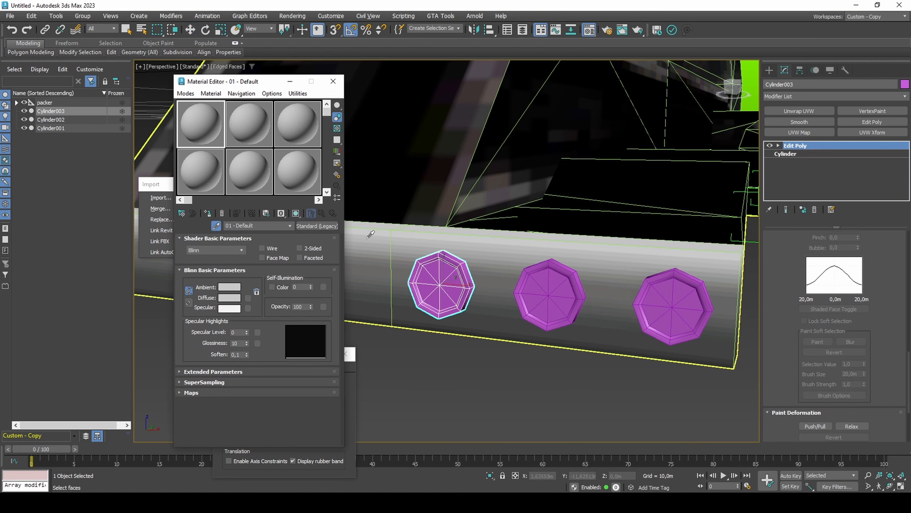
pyautogui.click(470, 266)
pyautogui.keyDown('ctrl'); pyautogui.click(549, 295); pyautogui.keyUp('ctrl')
pyautogui.keyDown('ctrl'); pyautogui.click(673, 307); pyautogui.keyUp('ctrl')
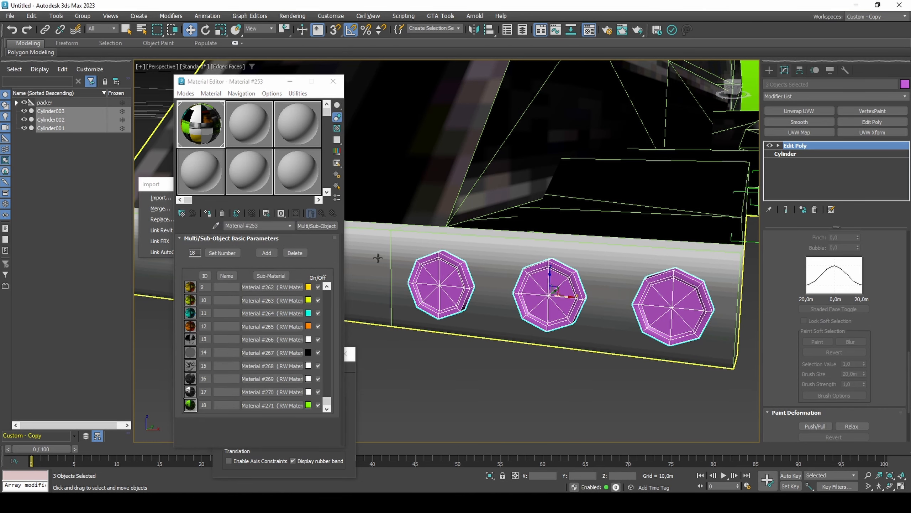
pyautogui.click(208, 213)
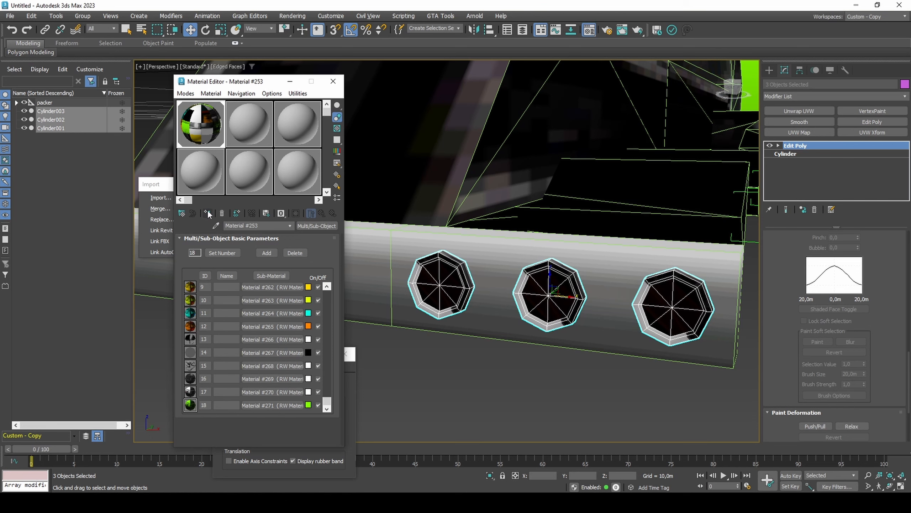
# Add an Unwrap UVW modifier to the outermost light and open its UV editor.
pyautogui.press('q')
pyautogui.click(678, 288)
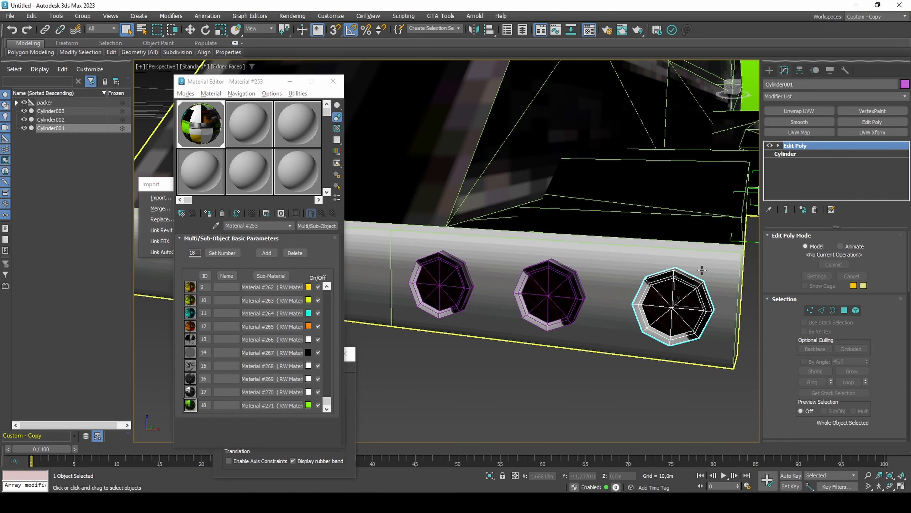
pyautogui.click(812, 110)
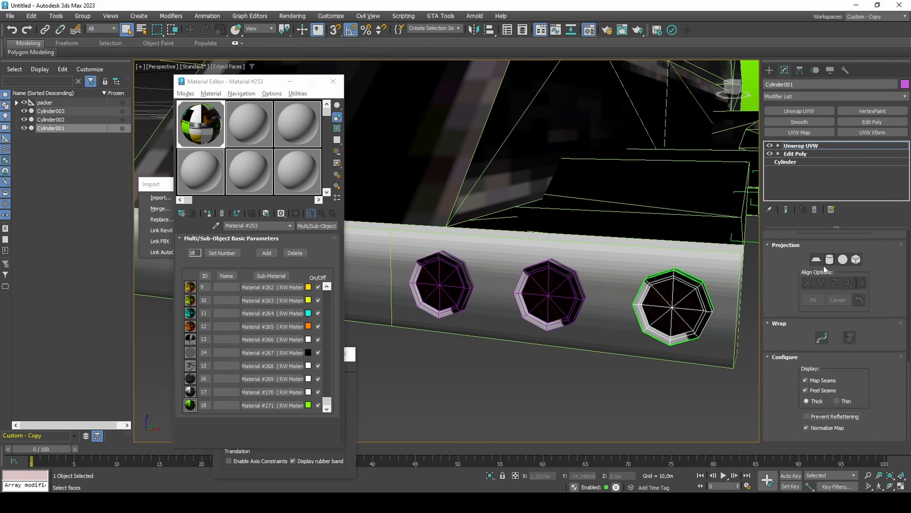
pyautogui.scroll(5, 821, 267)
pyautogui.click(827, 255)
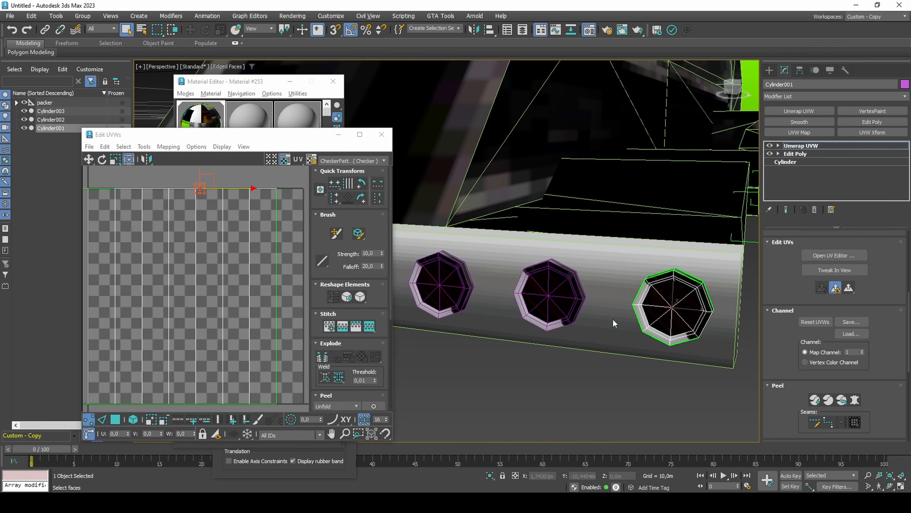
# Planar-map the light's centre polygons aligned to Y and show Map #148 (vehiclelights128.tga) as the UV background.
pyautogui.click(115, 419)
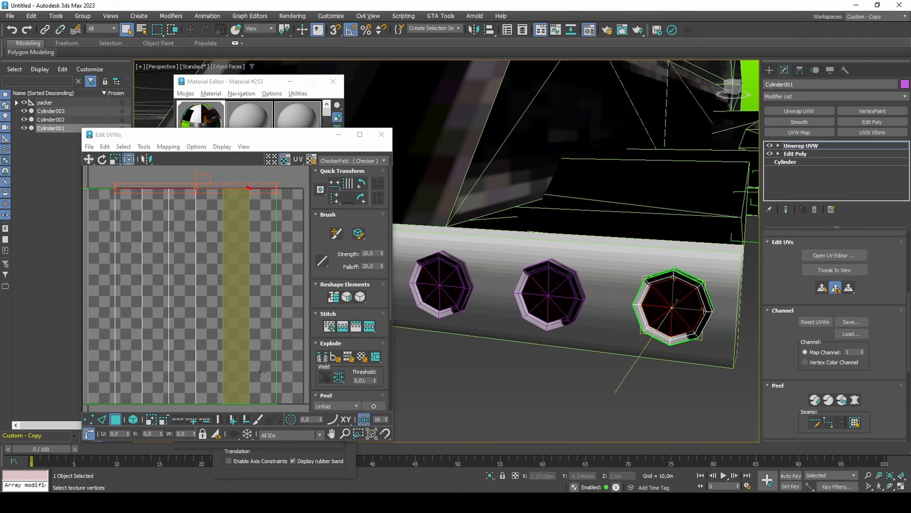
pyautogui.scroll(-3, 794, 365)
pyautogui.click(817, 344)
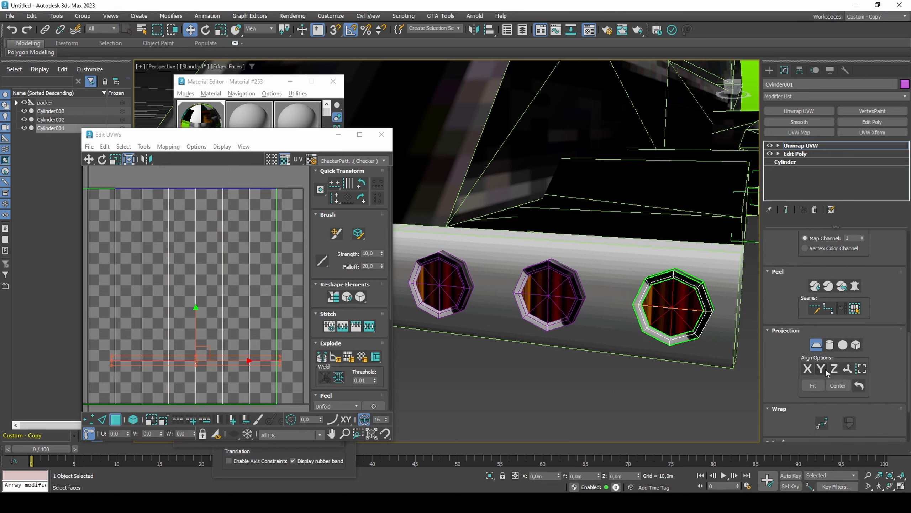
pyautogui.click(818, 346)
pyautogui.click(337, 162)
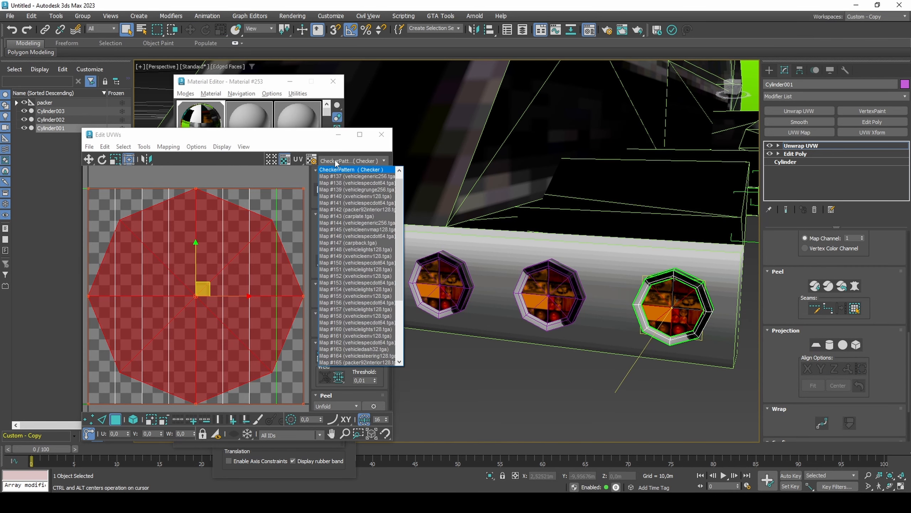
pyautogui.click(355, 249)
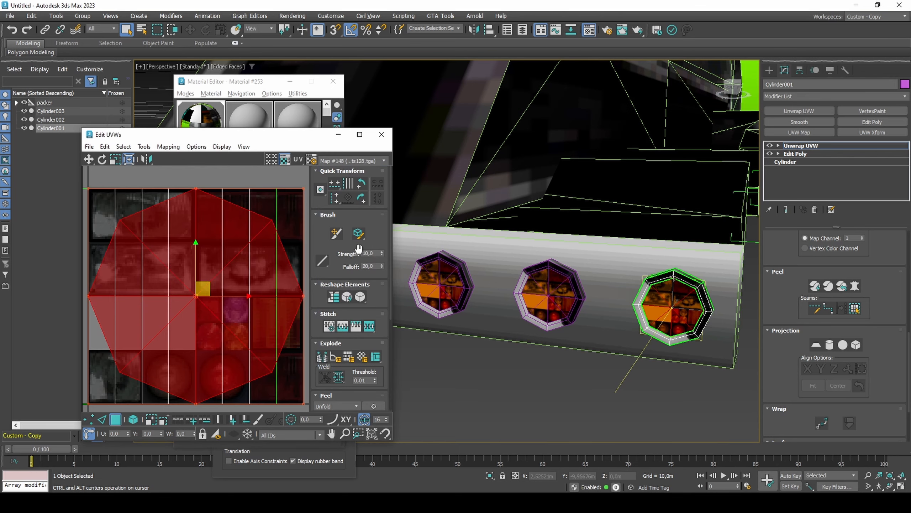
# Scale and move the centre polygons' UVs onto the large round red light in the lights texture.
pyautogui.moveTo(273, 219); pyautogui.dragTo(214, 309)
pyautogui.scroll(3, 234, 290)
pyautogui.scroll(-6, 214, 309)
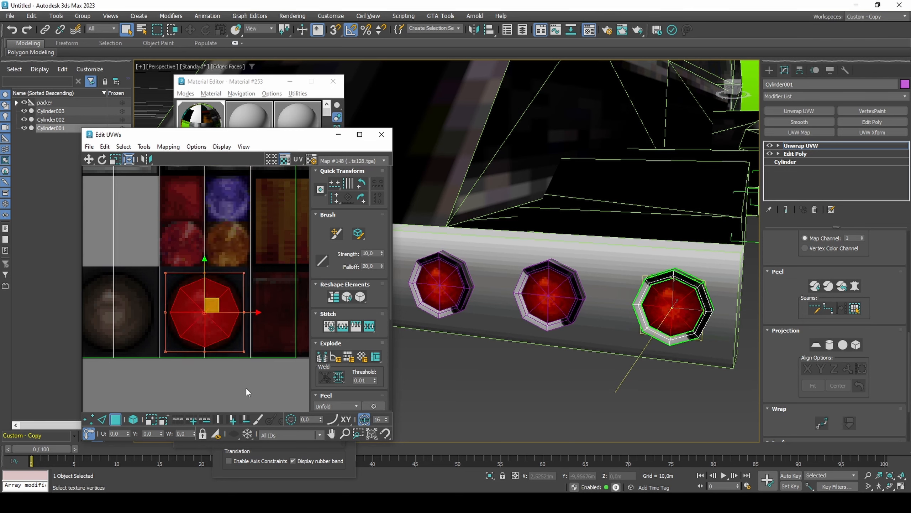
# Planar-map the light's rim polygons aligned to X and show Map #137 (vehiclegeneric256.tga) as the UV background.
pyautogui.moveTo(157, 274); pyautogui.dragTo(286, 291)
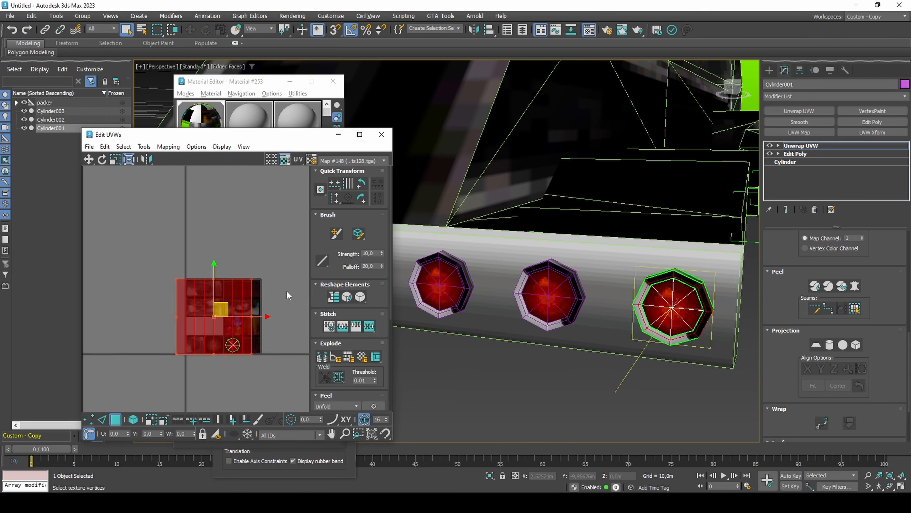
pyautogui.click(813, 346)
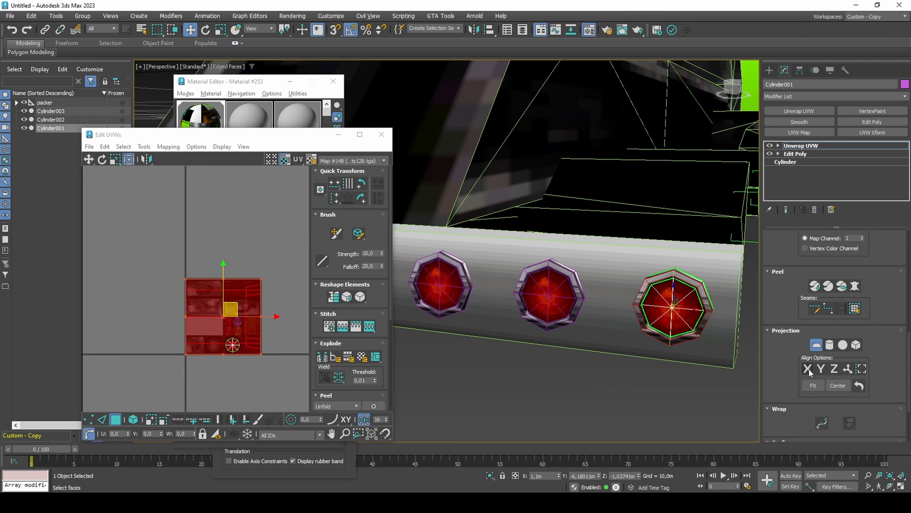
pyautogui.click(816, 345)
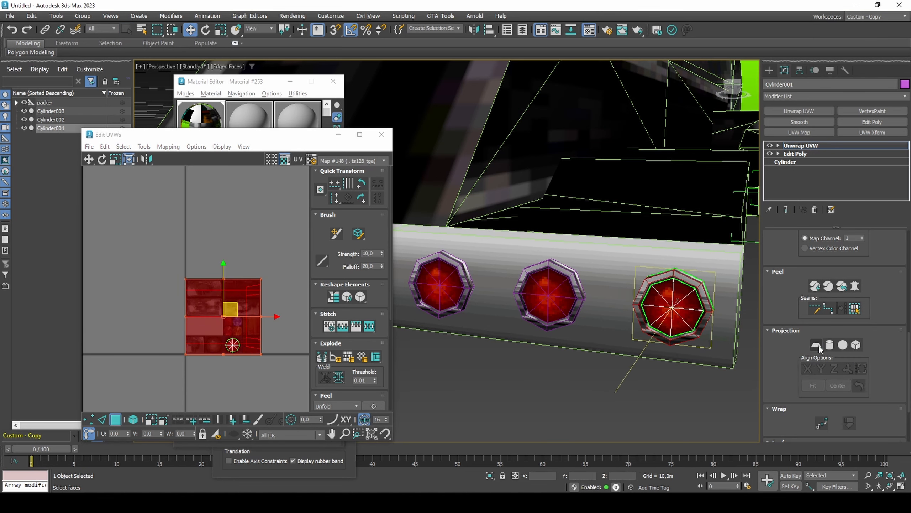
pyautogui.click(359, 161)
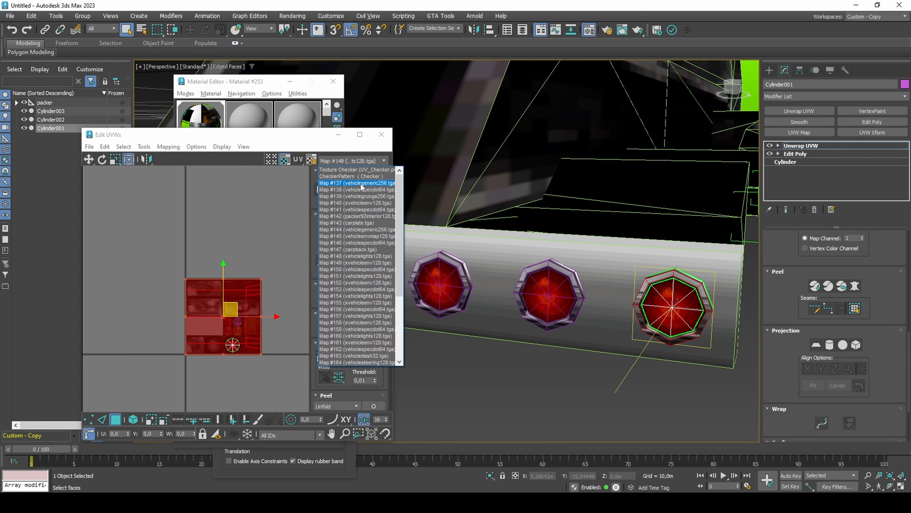
pyautogui.click(361, 183)
# Shrink the rim UVs and position them inside the light grey gradient strip of the generic vehicle texture.
pyautogui.moveTo(263, 284); pyautogui.dragTo(240, 348)
pyautogui.scroll(8, 240, 349)
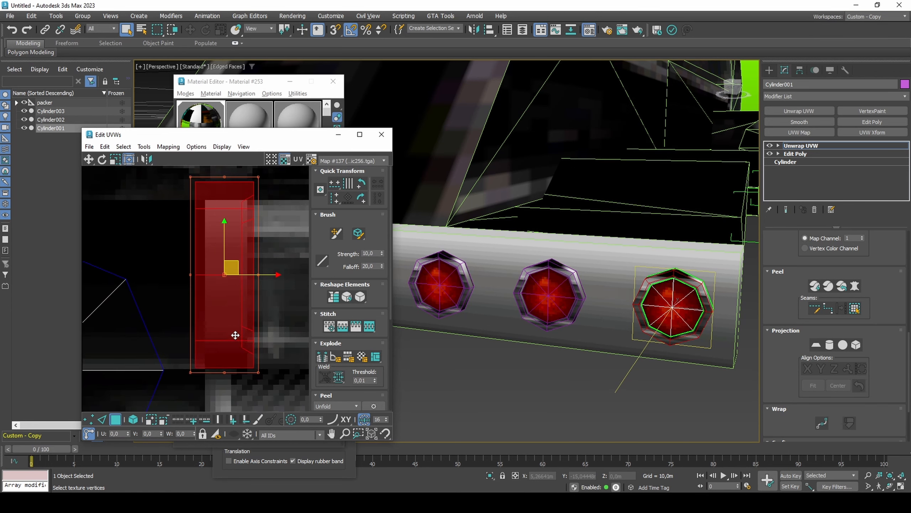
pyautogui.moveTo(194, 372); pyautogui.dragTo(249, 338)
pyautogui.keyDown('shift'); pyautogui.moveTo(250, 338); pyautogui.dragTo(254, 314); pyautogui.keyUp('shift')
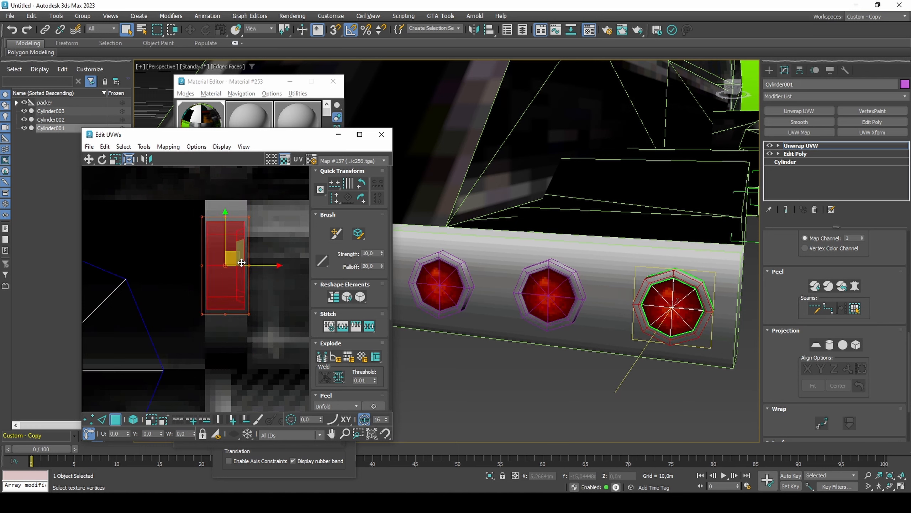
pyautogui.moveTo(226, 243); pyautogui.dragTo(227, 248)
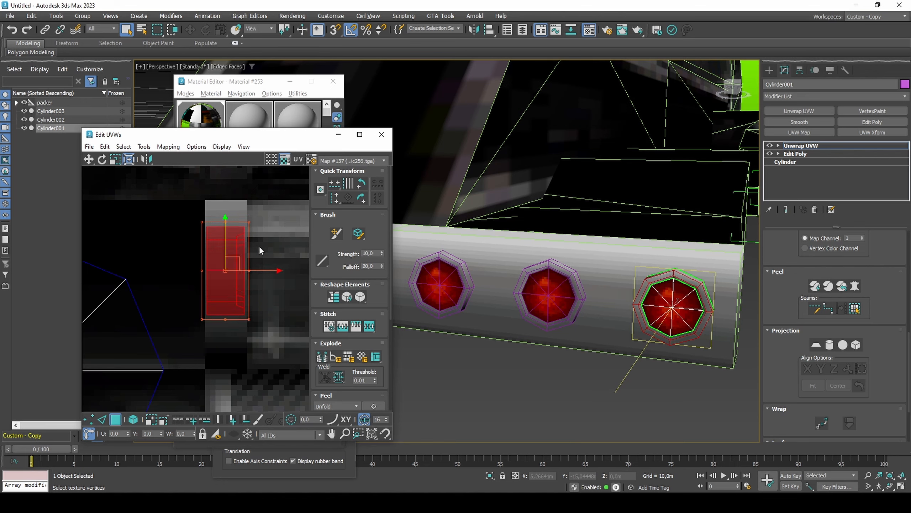
# Add an Edit Poly modifier above the unwrap, then make the other two lights unique with respect to each other.
pyautogui.click(872, 122)
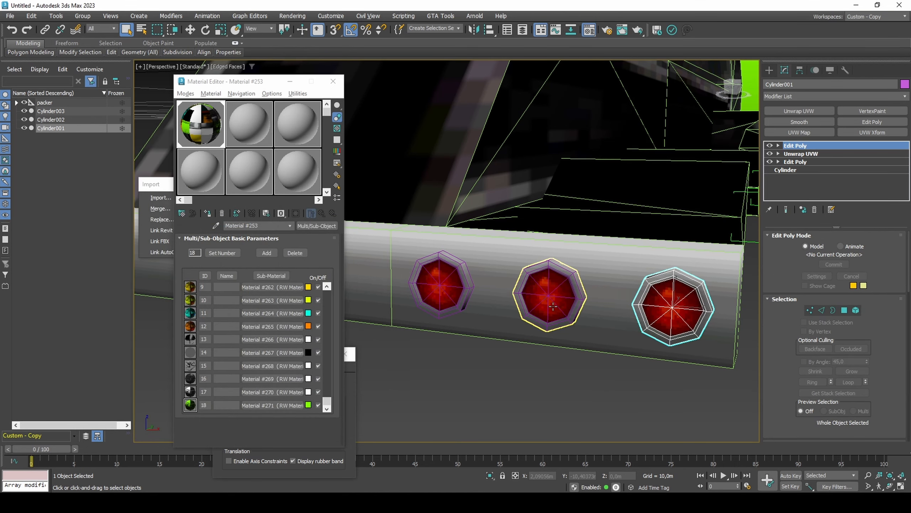
pyautogui.click(549, 295)
pyautogui.keyDown('ctrl'); pyautogui.click(453, 292); pyautogui.keyUp('ctrl')
pyautogui.click(803, 210)
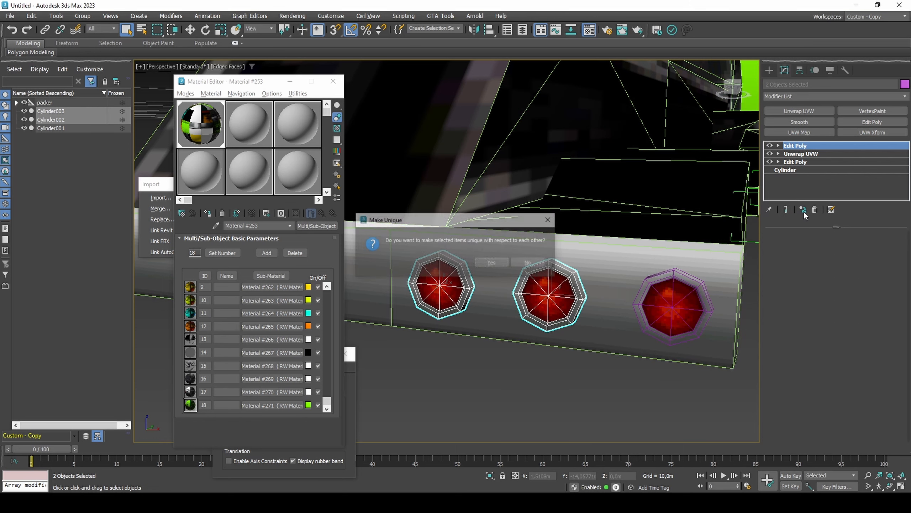
pyautogui.click(501, 262)
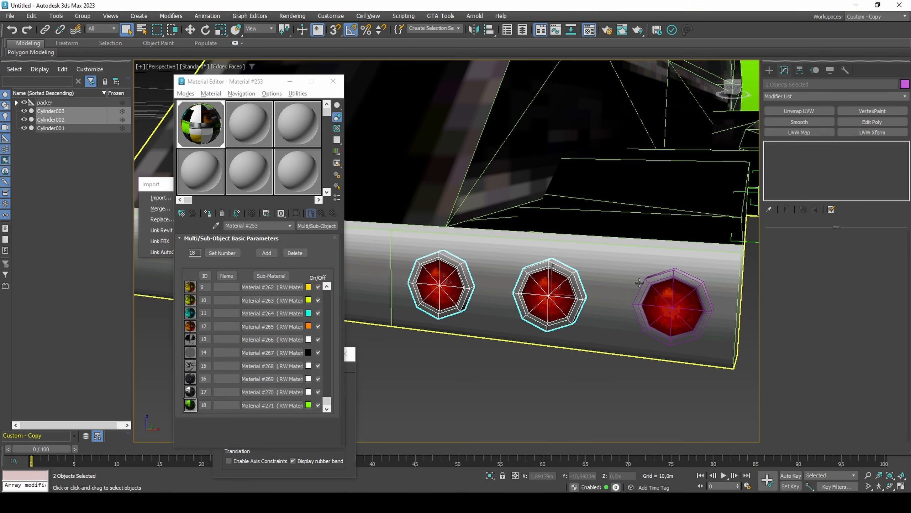
# Attach the middle and inner lights to the outermost light.
pyautogui.click(657, 286)
pyautogui.scroll(-3, 785, 343)
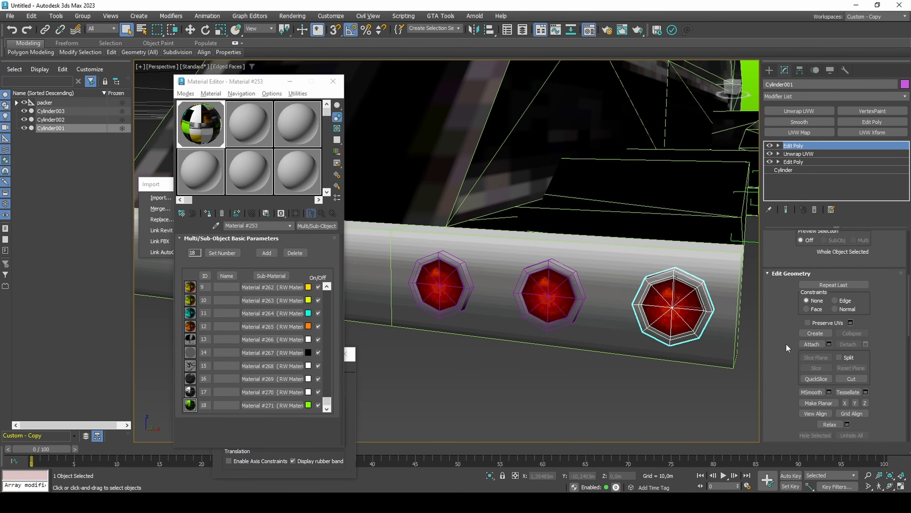
pyautogui.click(811, 344)
pyautogui.click(555, 305)
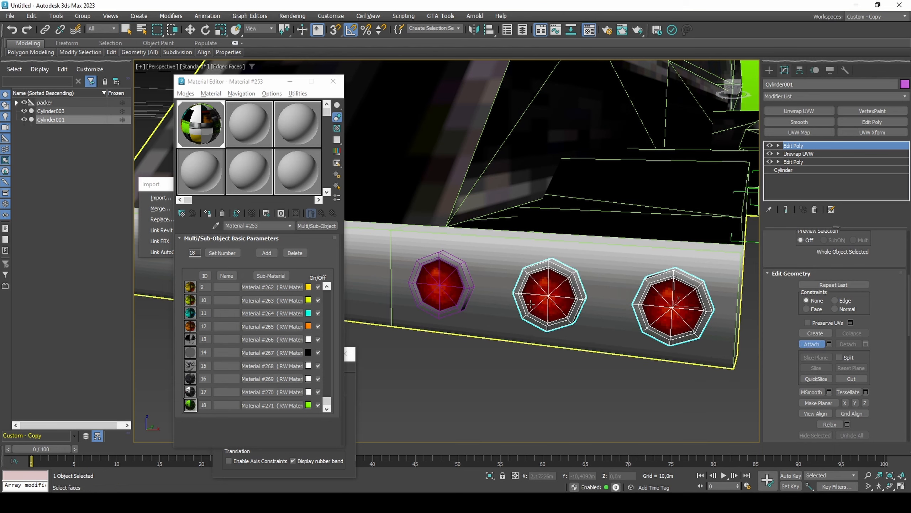
pyautogui.click(454, 294)
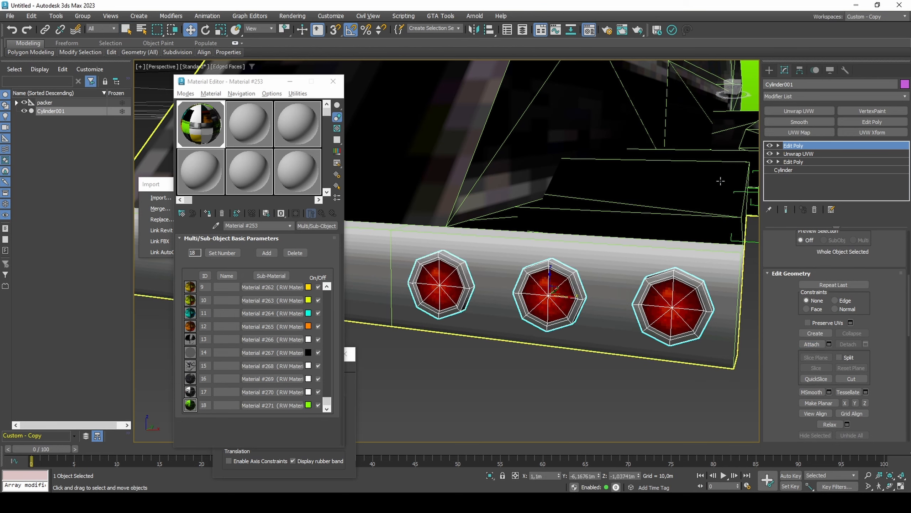
# Move only the combined lights' pivot to X 0 at the truck's centreline.
pyautogui.click(799, 71)
pyautogui.click(831, 136)
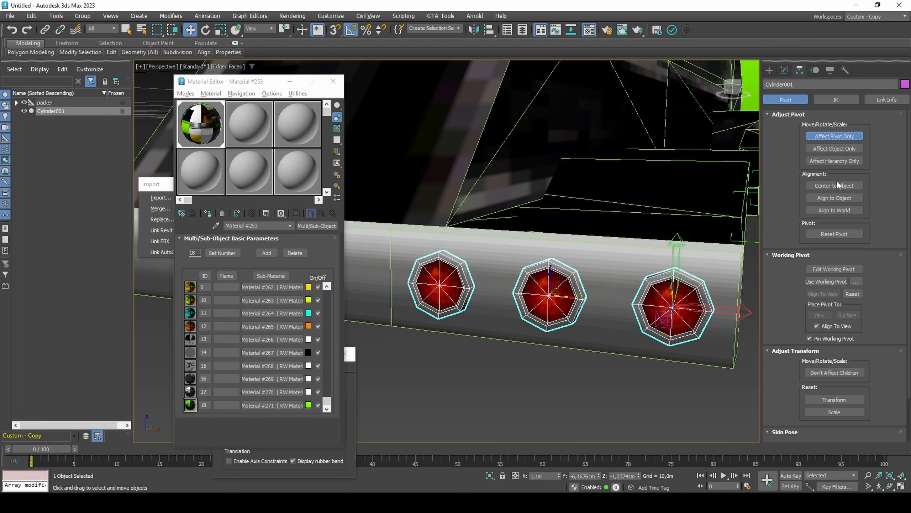
pyautogui.scroll(-10, 670, 339)
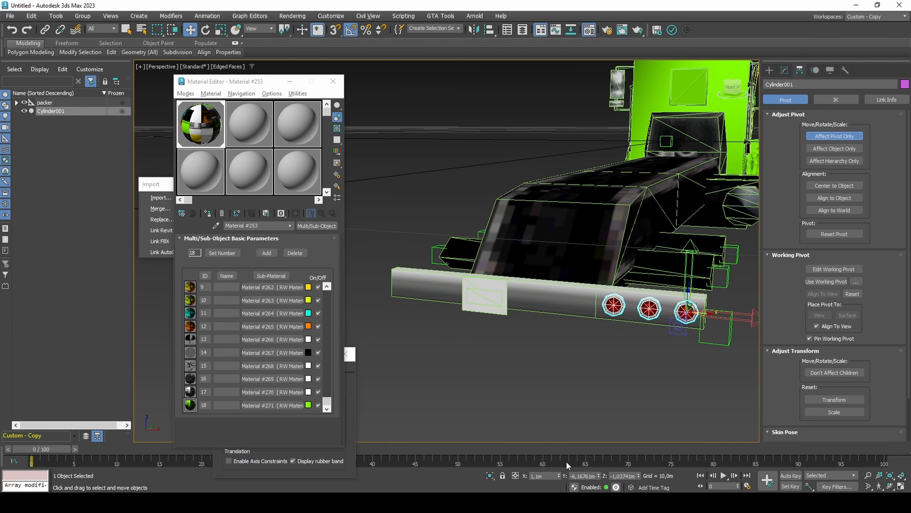
pyautogui.rightClick(559, 476)
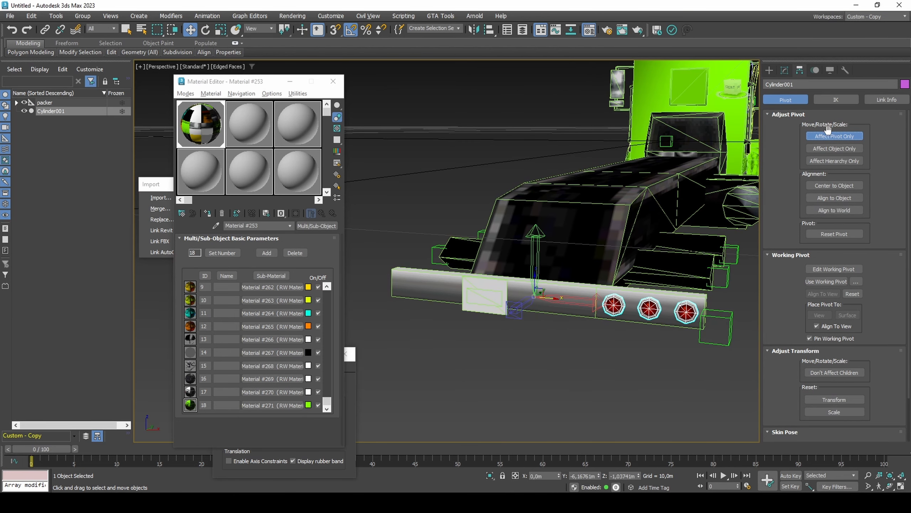
pyautogui.click(829, 135)
# Add a Symmetry modifier to the lights and mirror them across the X axis only.
pyautogui.click(784, 70)
pyautogui.click(798, 97)
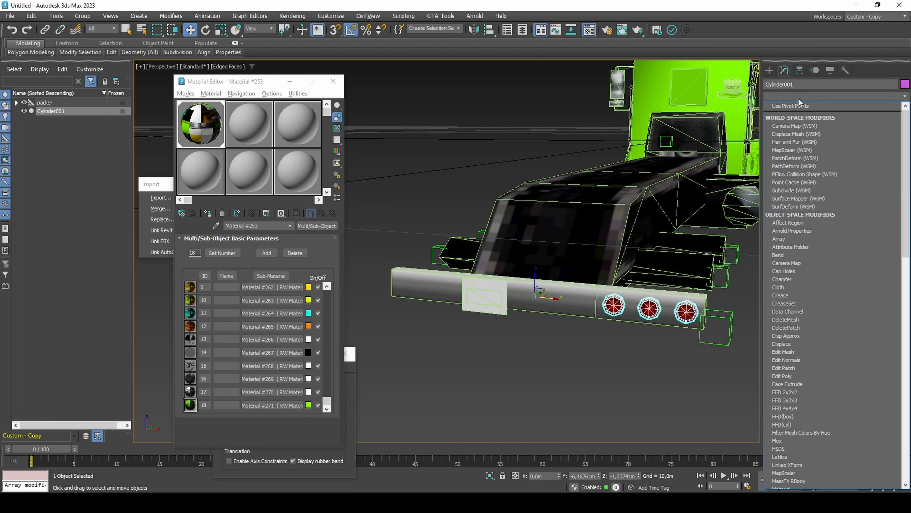
pyautogui.press('s')
pyautogui.click(794, 288)
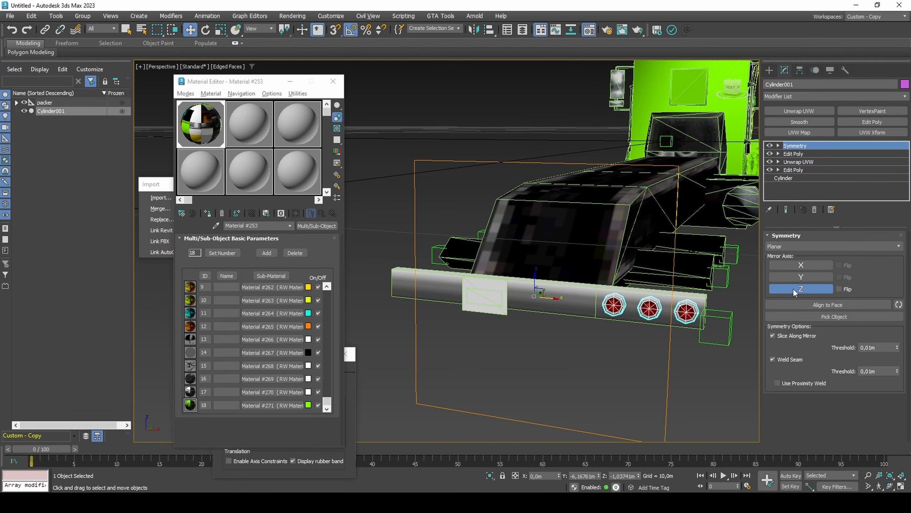
pyautogui.click(793, 288)
pyautogui.click(798, 266)
# Add an Edit Poly modifier and assign material ID 10 to the centre polygons of the three mirrored lights.
pyautogui.click(872, 122)
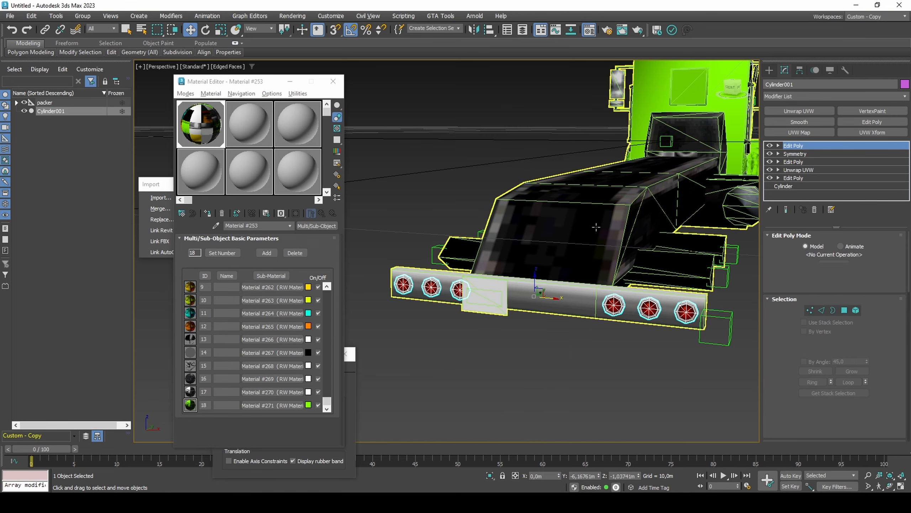
pyautogui.scroll(5, 414, 283)
pyautogui.press('1')
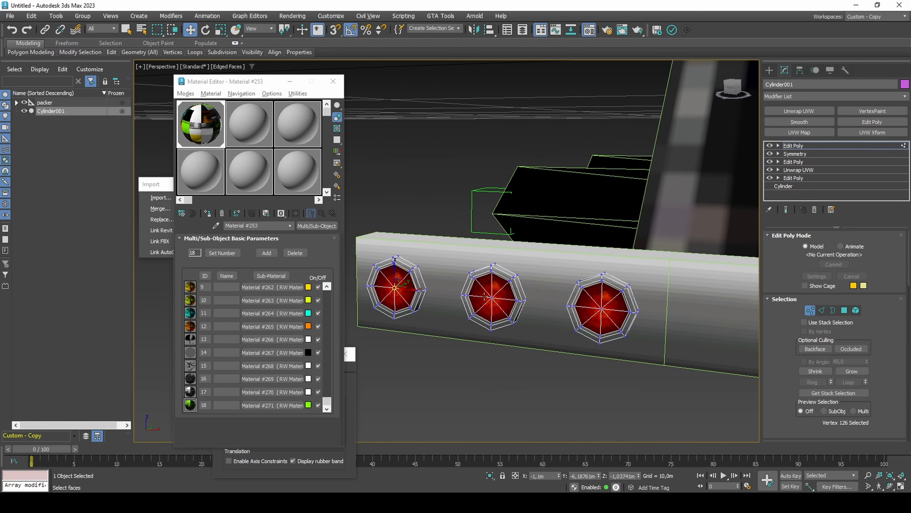
pyautogui.click(522, 301)
pyautogui.keyDown('ctrl'); pyautogui.click(599, 310); pyautogui.keyUp('ctrl')
pyautogui.keyDown('ctrl'); pyautogui.click(844, 310); pyautogui.keyUp('ctrl')
pyautogui.scroll(-5, 783, 346)
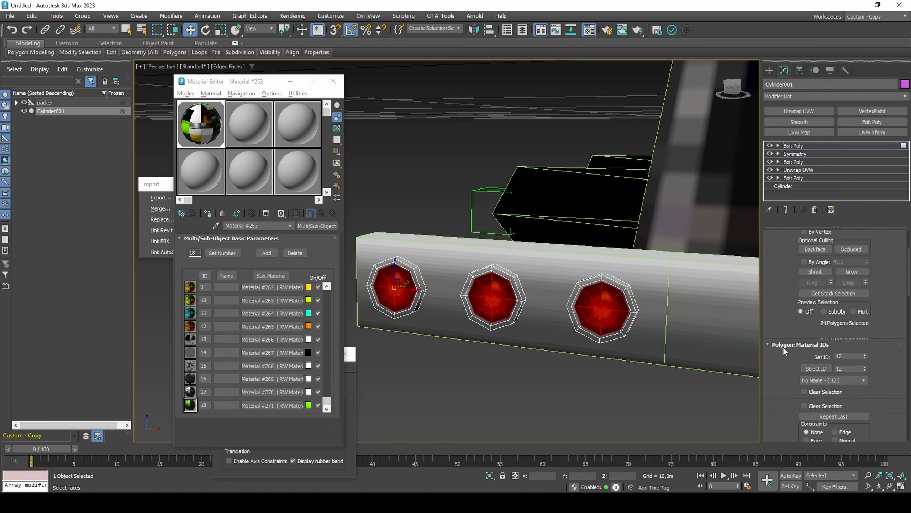
pyautogui.click(863, 343)
pyautogui.click(863, 344)
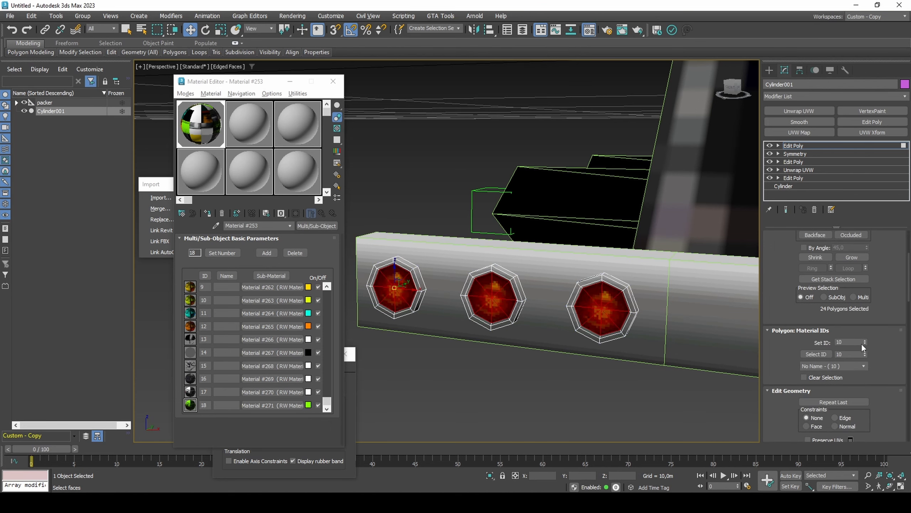
# Close the Material Editor, enable axis constraints for snapping, and snap the chassis's licence plate element to the rear bumper's face.
pyautogui.press('m')
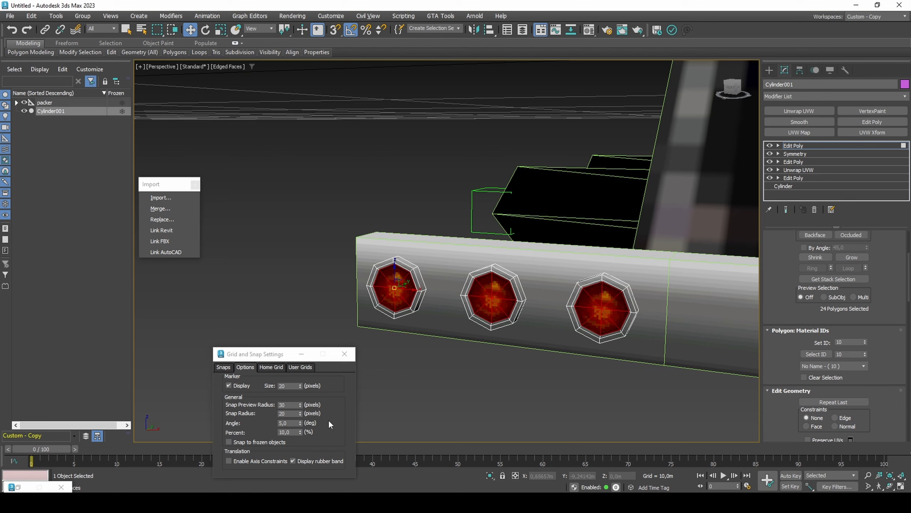
pyautogui.click(260, 461)
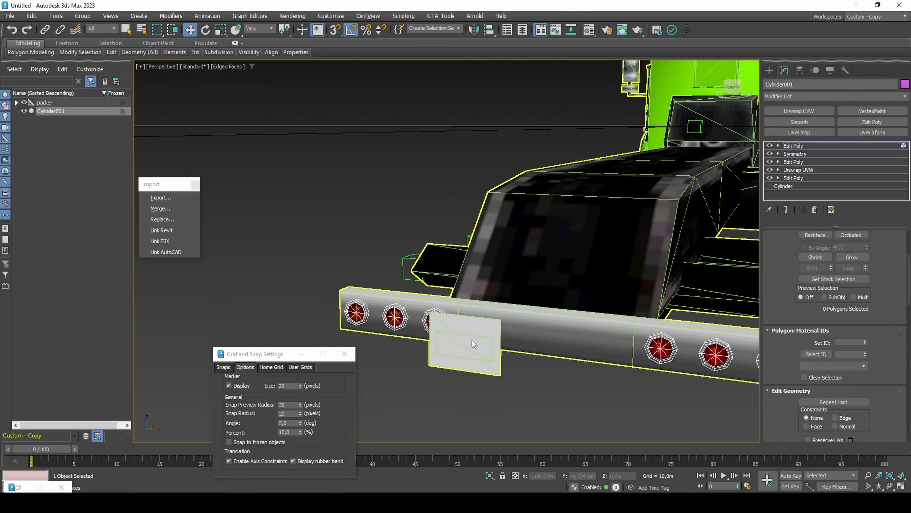
pyautogui.click(467, 343)
pyautogui.press('5')
pyautogui.click(468, 343)
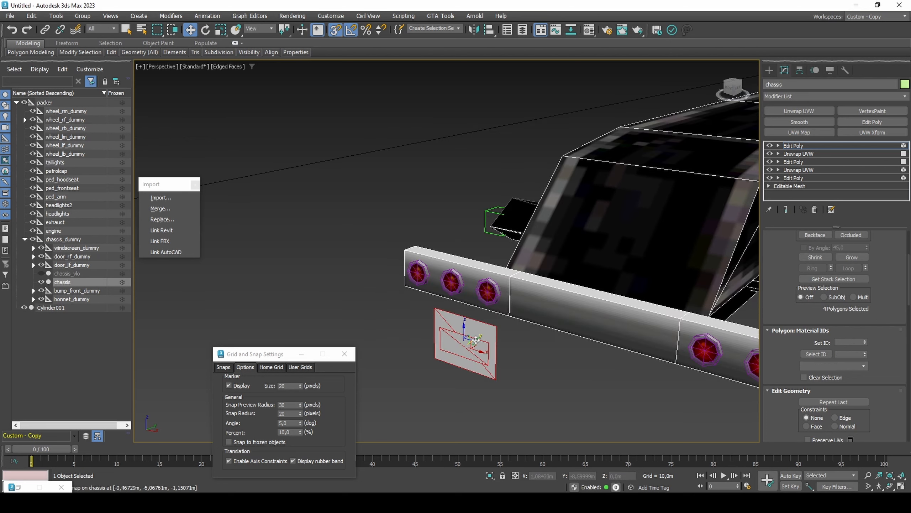
pyautogui.moveTo(472, 341); pyautogui.dragTo(405, 286)
pyautogui.press('s')
# Adjust the licence plate's position so it sits centred between the light groups and just in front of the bumper face.
pyautogui.moveTo(592, 264); pyautogui.dragTo(587, 298)
pyautogui.scroll(5, 587, 298)
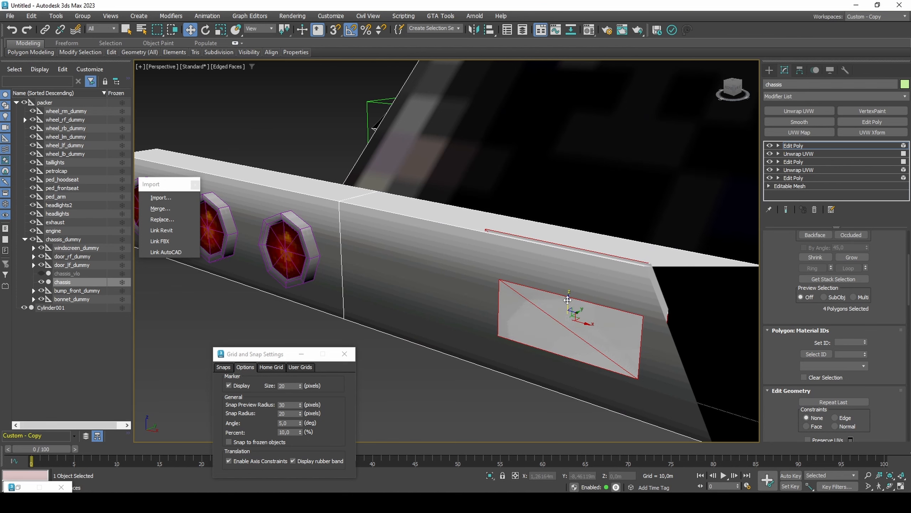
pyautogui.press('F3')
pyautogui.press('F3')
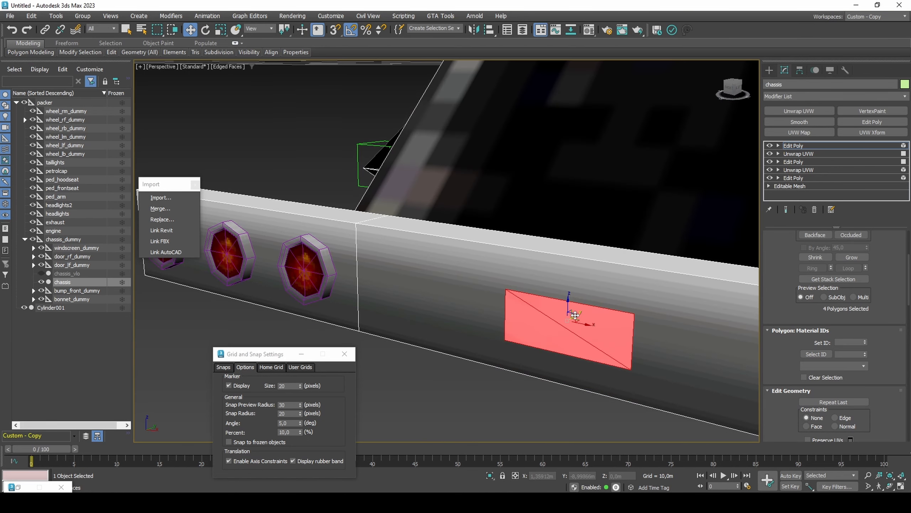
pyautogui.moveTo(577, 315); pyautogui.dragTo(575, 318)
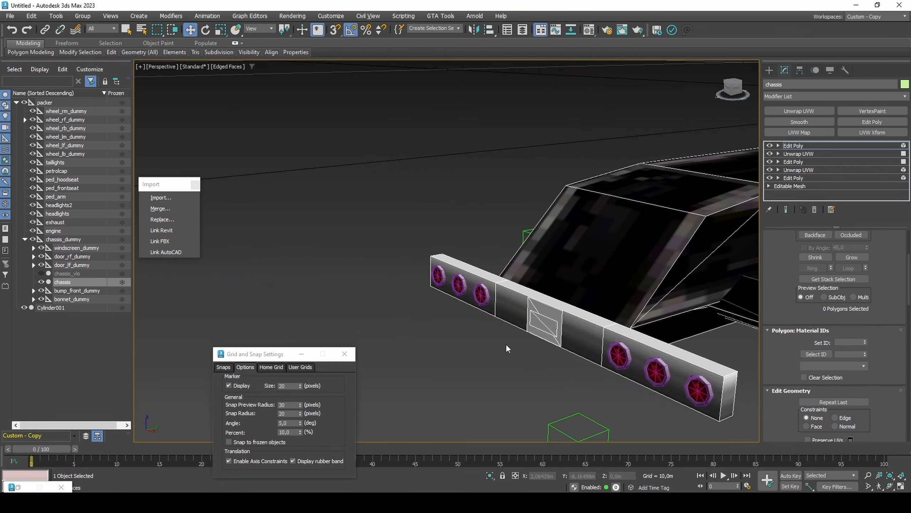
# Attach the mirrored lights object to the chassis.
pyautogui.press('4')
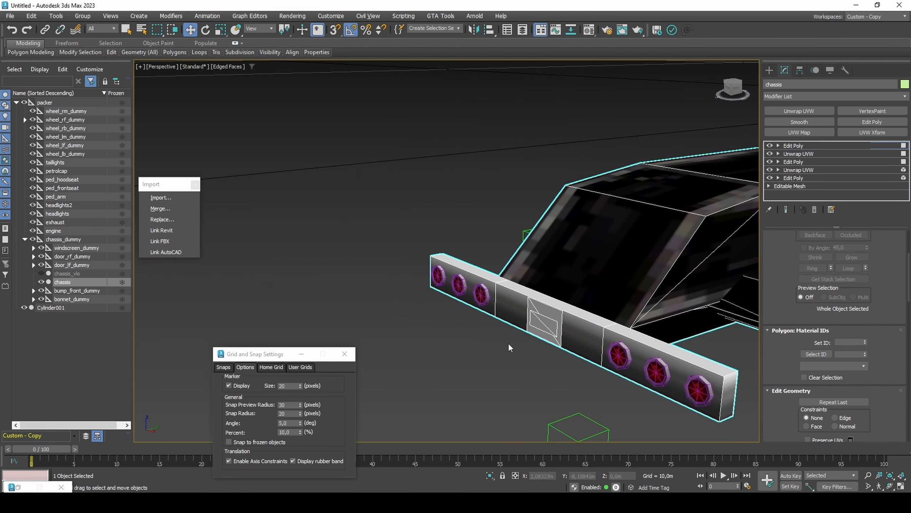
pyautogui.click(812, 401)
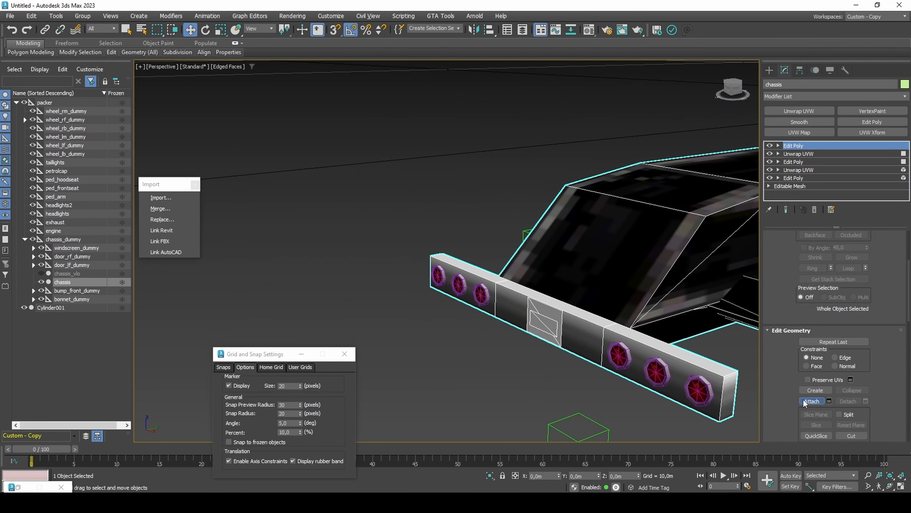
pyautogui.click(697, 389)
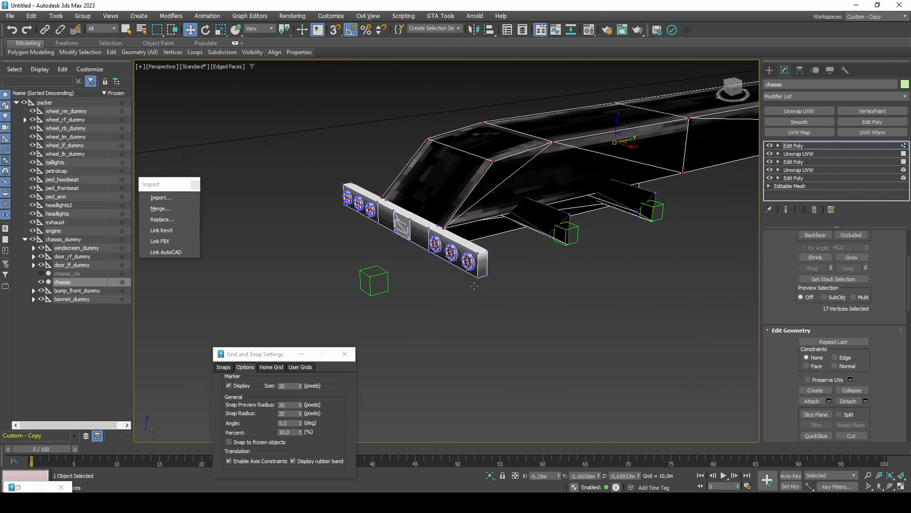
# Select the vertices of the bumper, lights and licence plate without the frame's, and snap them to the frame's rear edge.
pyautogui.keyDown('alt'); pyautogui.moveTo(357, 175); pyautogui.dragTo(434, 199, button='middle'); pyautogui.keyUp('alt')
pyautogui.press('F3')
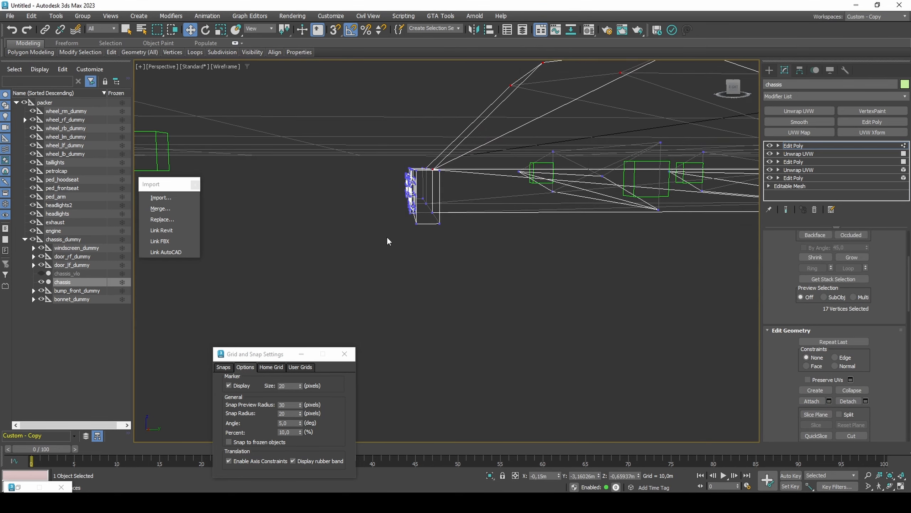
pyautogui.moveTo(482, 148); pyautogui.dragTo(477, 152)
pyautogui.keyDown('alt'); pyautogui.moveTo(477, 152); pyautogui.dragTo(473, 222, button='middle'); pyautogui.keyUp('alt')
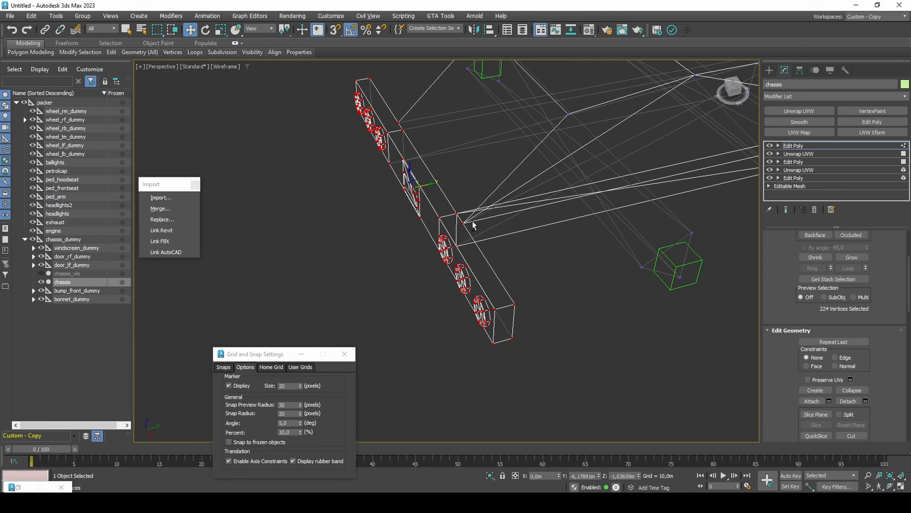
pyautogui.keyDown('alt'); pyautogui.moveTo(441, 189); pyautogui.dragTo(397, 163, button='middle'); pyautogui.keyUp('alt')
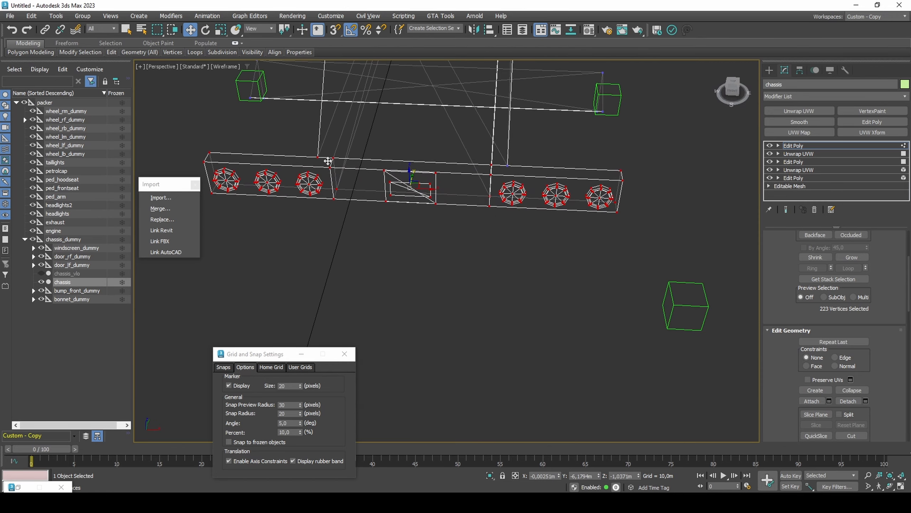
pyautogui.keyDown('alt'); pyautogui.moveTo(319, 160); pyautogui.dragTo(329, 166, button='middle'); pyautogui.keyUp('alt')
pyautogui.press('s')
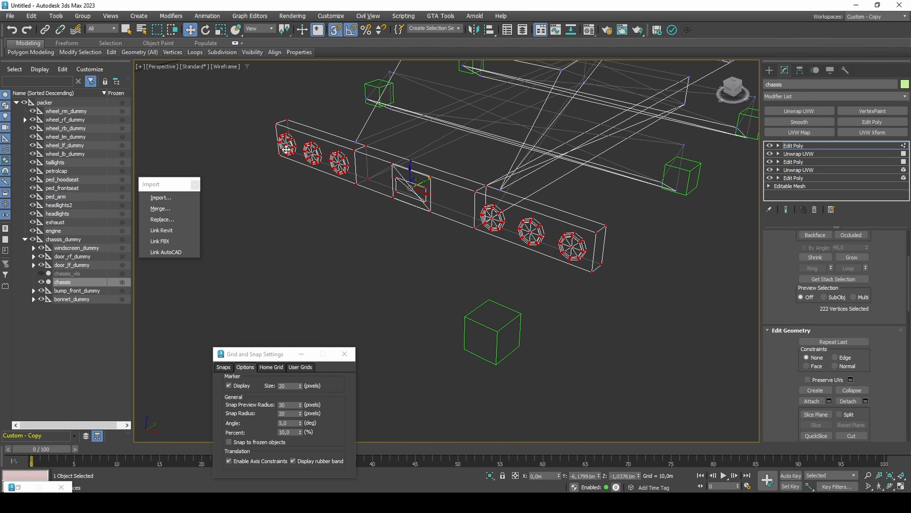
pyautogui.press('F3')
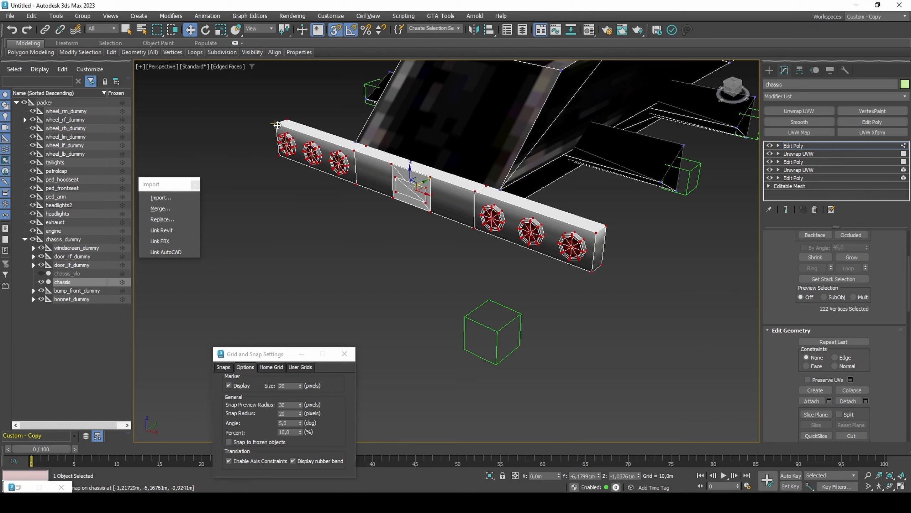
pyautogui.moveTo(276, 125); pyautogui.dragTo(359, 145)
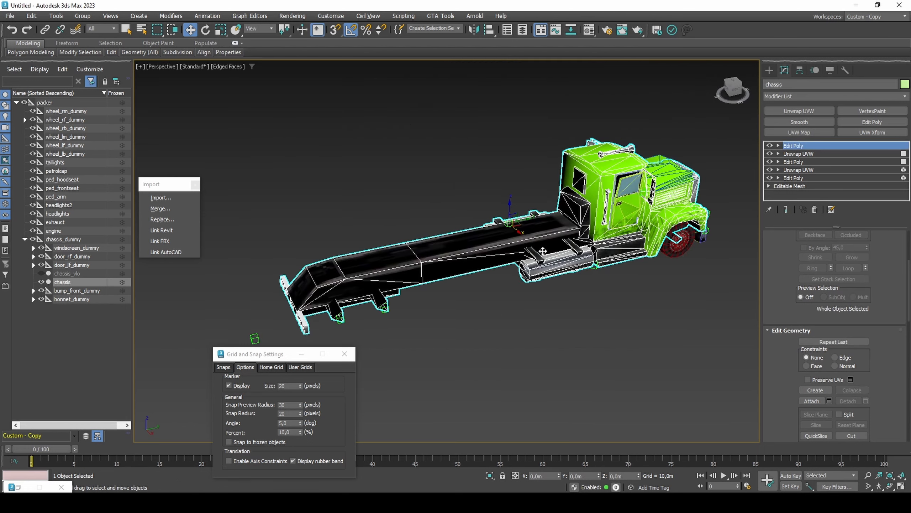
# Shorten both side fuel tanks by moving their rear-end and rear-bracket vertices 0.5 m forward along Y.
pyautogui.press('1')
pyautogui.scroll(8, 543, 251)
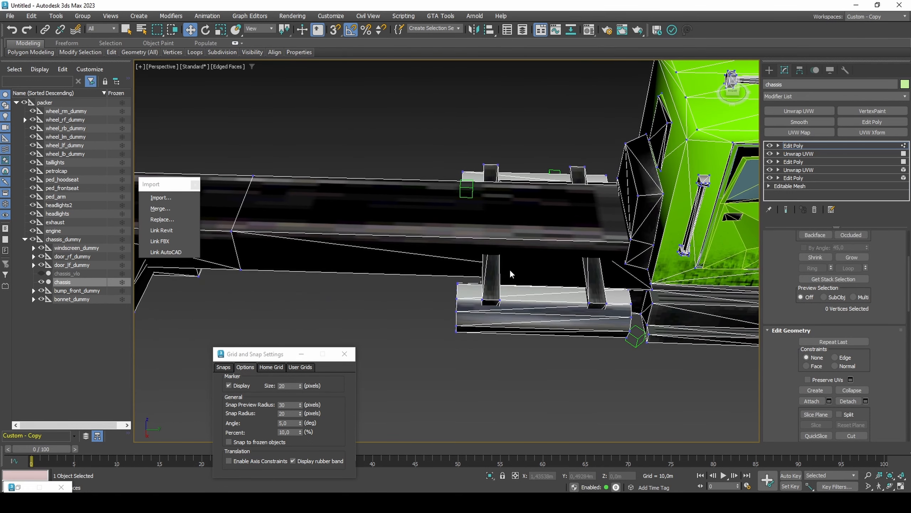
pyautogui.press('F3')
pyautogui.moveTo(408, 124); pyautogui.dragTo(526, 344)
pyautogui.press('F3')
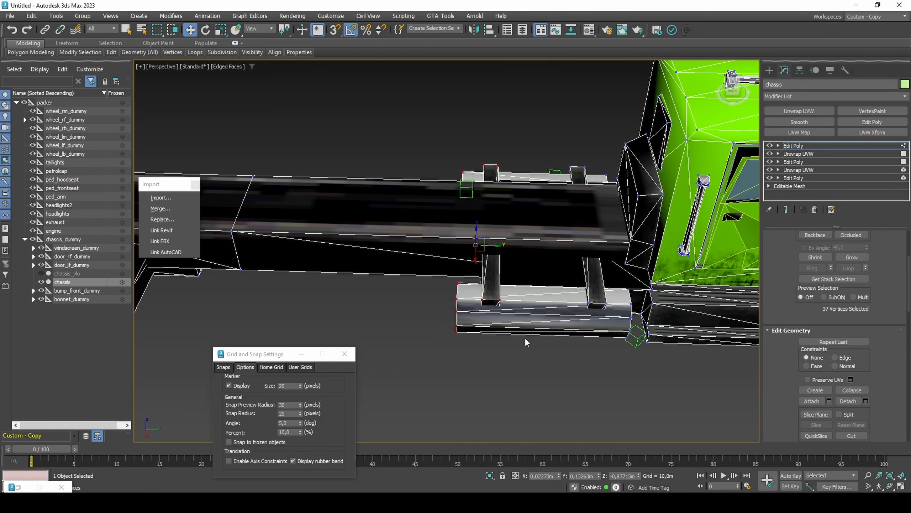
pyautogui.press('F12')
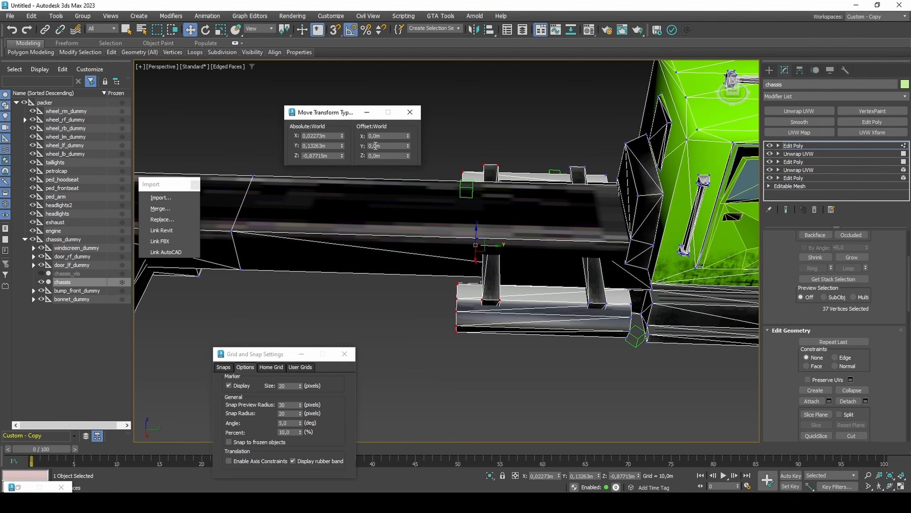
pyautogui.doubleClick(376, 146)
pyautogui.press('Return')
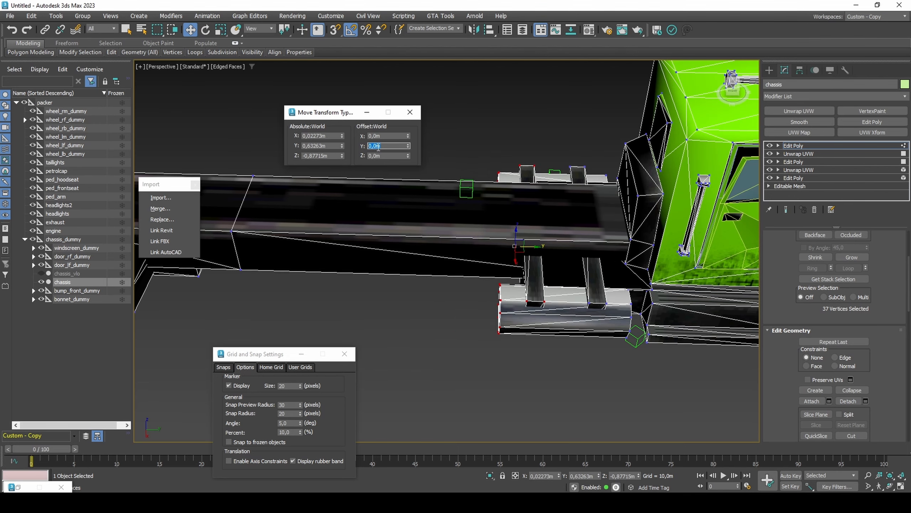
# Shorten the truck by moving all rear frame, axle and bumper vertices 3.5 m forward along Y.
pyautogui.moveTo(328, 210); pyautogui.dragTo(590, 232, button='middle')
pyautogui.scroll(-3, 590, 231)
pyautogui.moveTo(505, 225); pyautogui.dragTo(481, 268, button='middle')
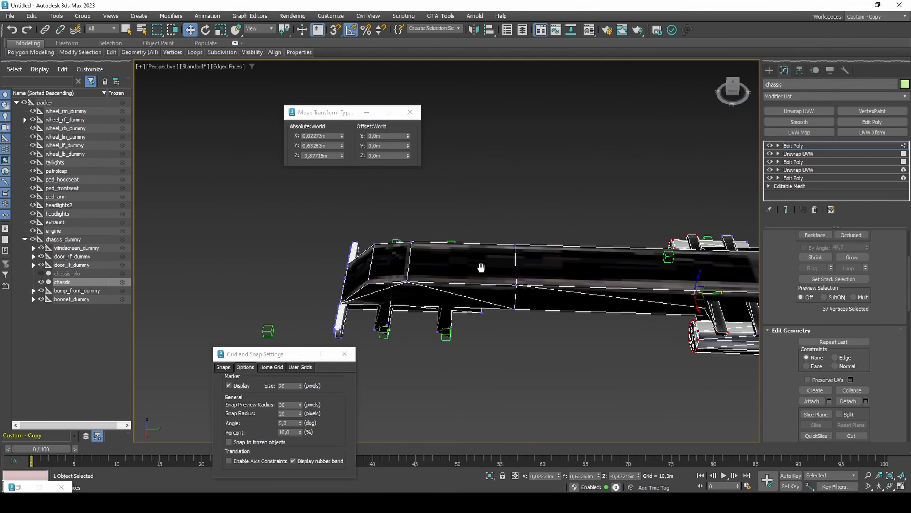
pyautogui.moveTo(571, 209); pyautogui.dragTo(290, 376)
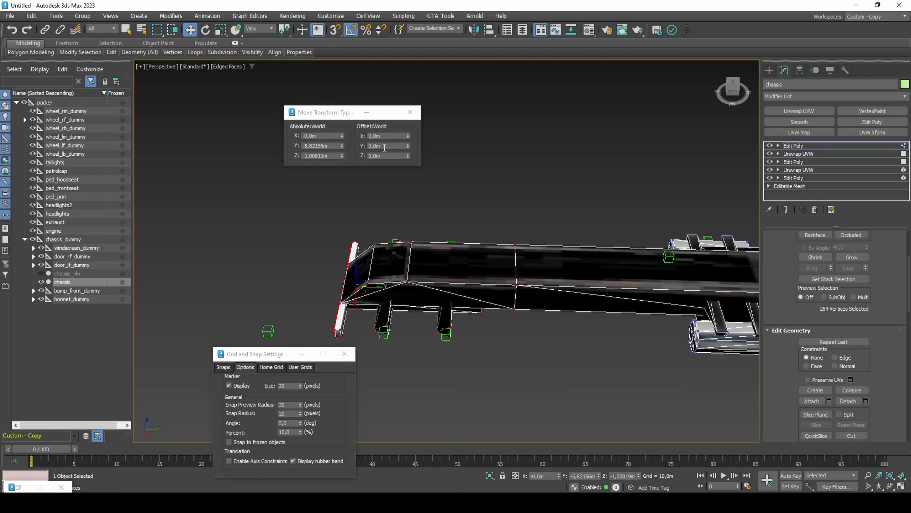
pyautogui.moveTo(384, 147); pyautogui.dragTo(368, 147)
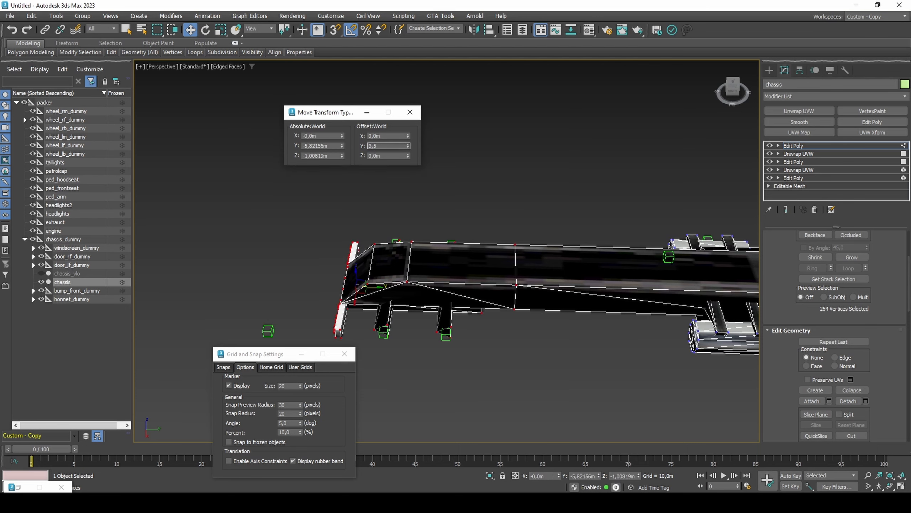
pyautogui.press('Return')
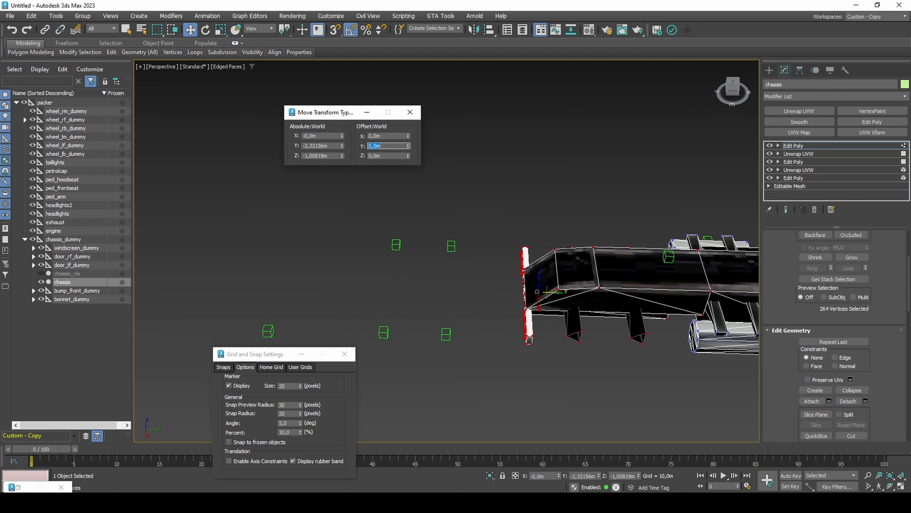
# Move the four rear wheel dummies and the taillights dummy 3.5 m forward along Y.
pyautogui.click(409, 238)
pyautogui.press('1')
pyautogui.moveTo(332, 364); pyautogui.dragTo(255, 358)
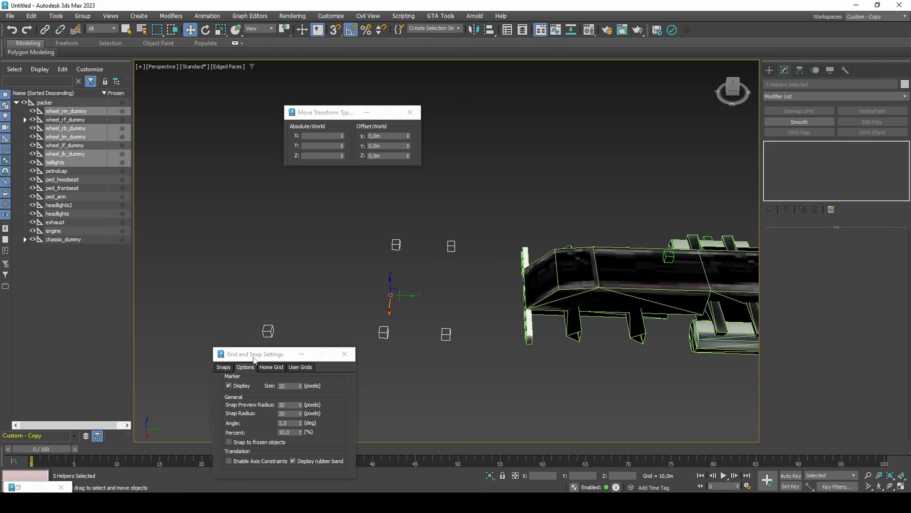
pyautogui.click(370, 145)
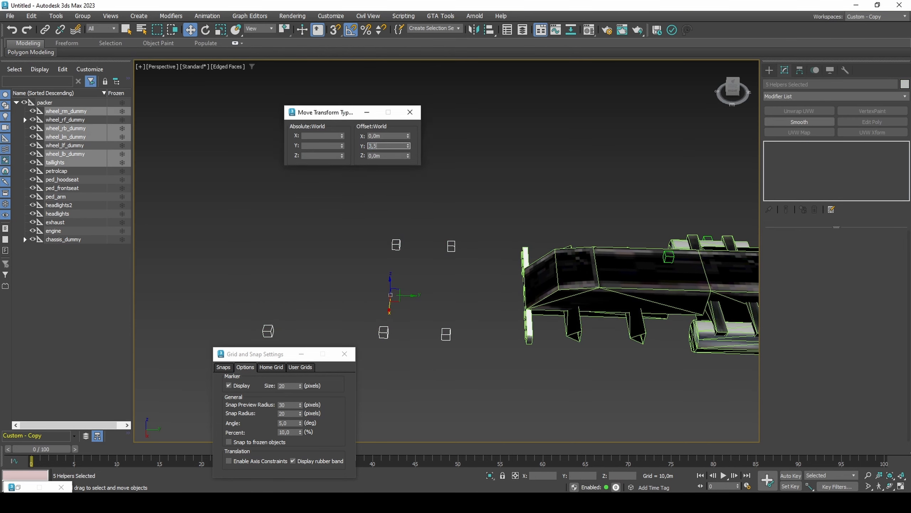
pyautogui.write('3,5')
pyautogui.press('Return')
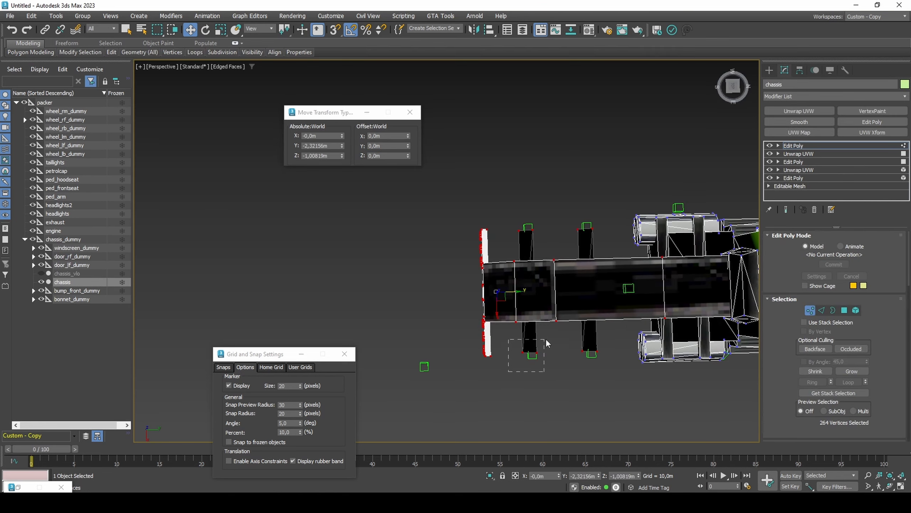
# Shift the end vertices of the rearmost axle by -0.1 m along Y.
pyautogui.moveTo(547, 343); pyautogui.dragTo(547, 343)
pyautogui.keyDown('ctrl'); pyautogui.moveTo(527, 227); pyautogui.dragTo(522, 231); pyautogui.keyUp('ctrl')
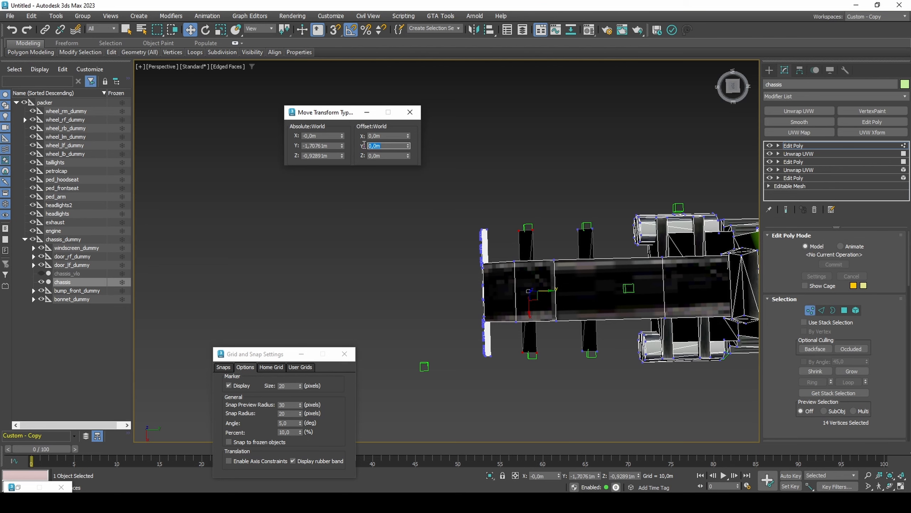
pyautogui.write('0,1')
pyautogui.press('Return')
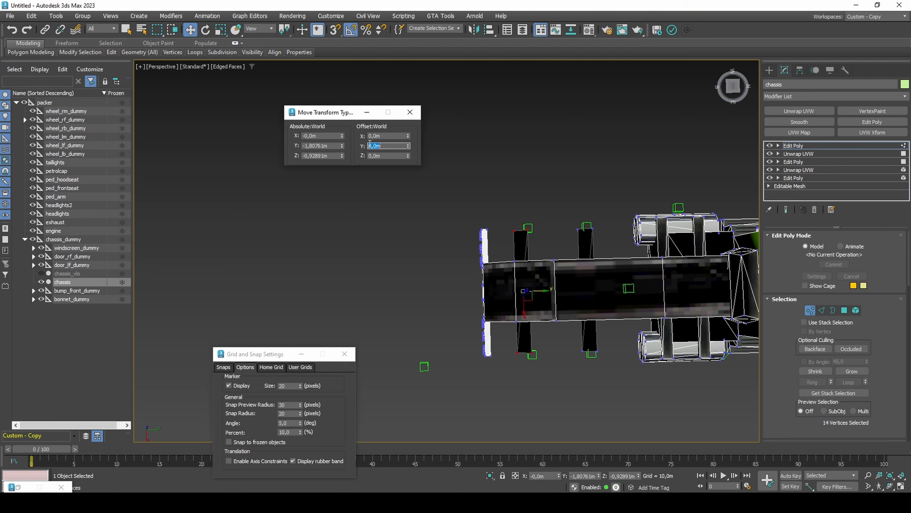
pyautogui.click(410, 112)
# Offset wheel_lb_dummy and wheel_rb_dummy rearward along Y to match the shifted rearmost axle.
pyautogui.click(530, 226)
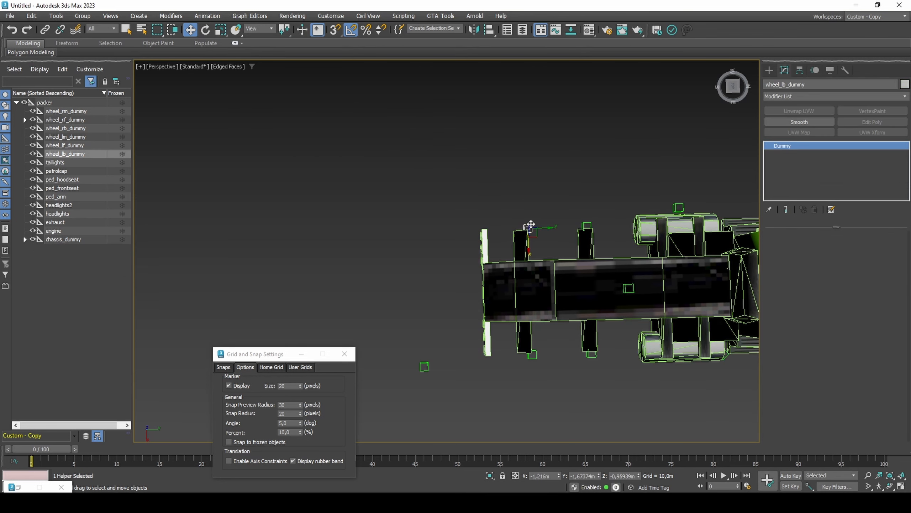
pyautogui.keyDown('ctrl'); pyautogui.click(533, 354); pyautogui.keyUp('ctrl')
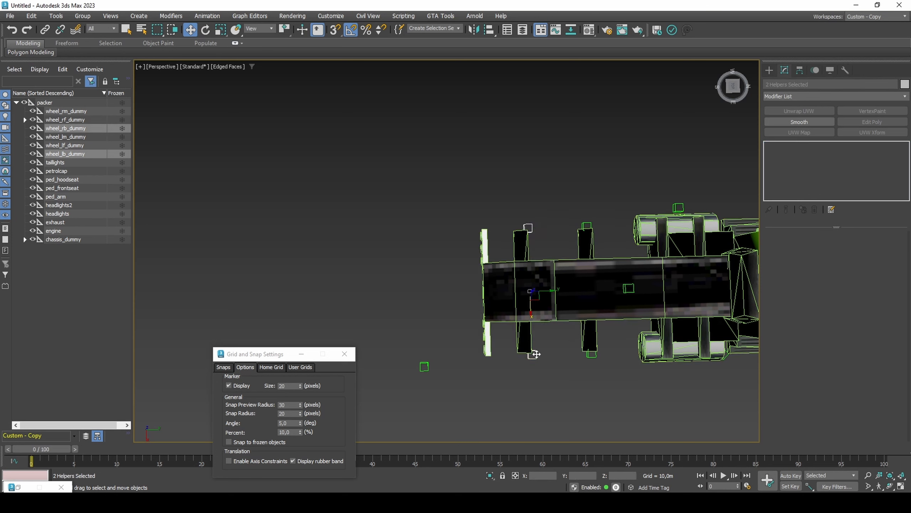
pyautogui.press('F12')
pyautogui.moveTo(387, 146); pyautogui.dragTo(358, 145)
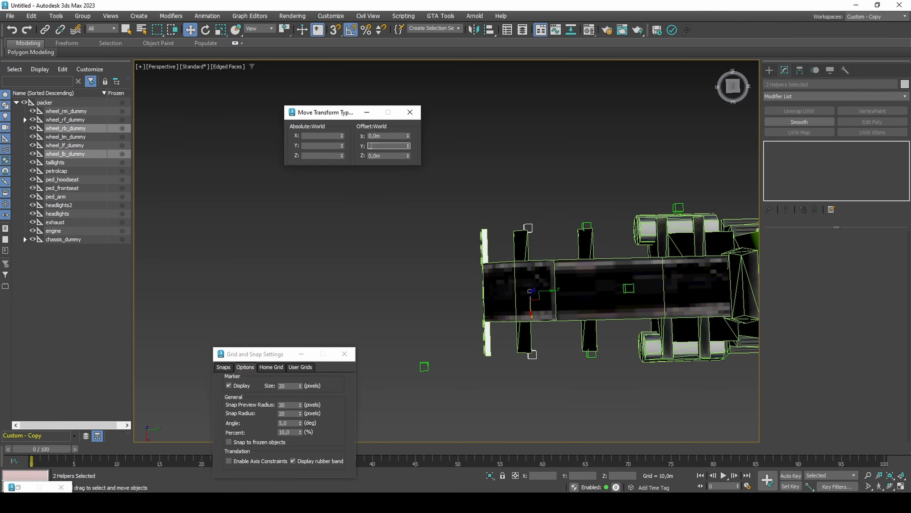
pyautogui.press('Return')
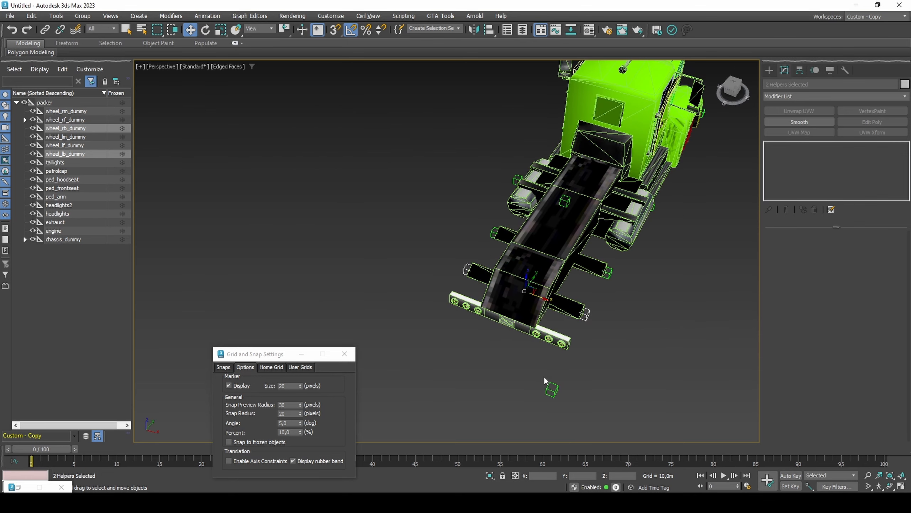
# Snap the taillights dummy to the outermost bumper light and place a copy named taillights2 on the innermost light of that group.
pyautogui.click(550, 385)
pyautogui.press('s')
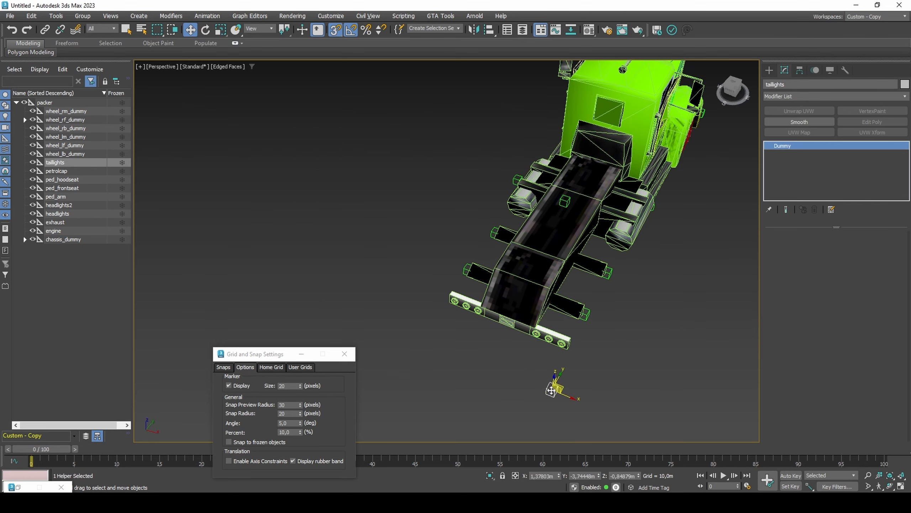
pyautogui.moveTo(551, 386)
pyautogui.mouseDown()
pyautogui.moveTo(571, 336)
pyautogui.moveTo(434, 313)
pyautogui.mouseUp()
pyautogui.scroll(8, 562, 345)
pyautogui.press('s')
pyautogui.press('s')
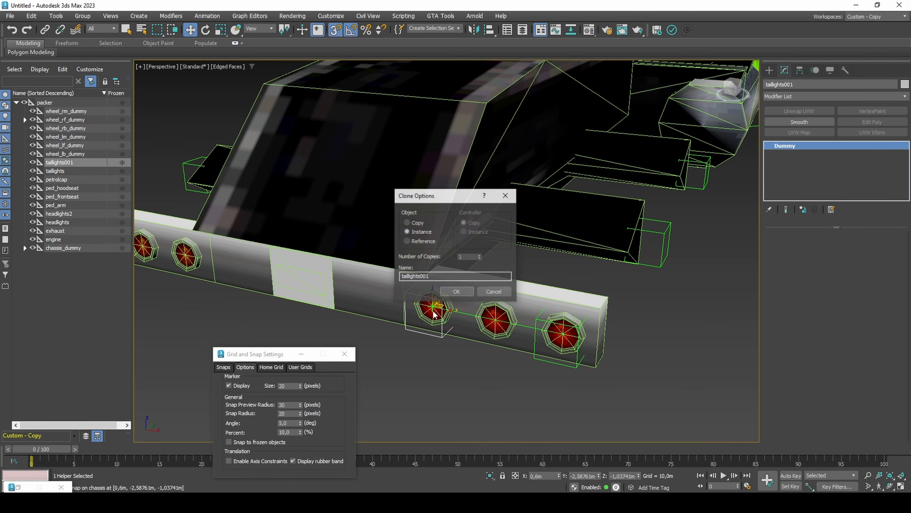
pyautogui.click(406, 223)
pyautogui.click(437, 276)
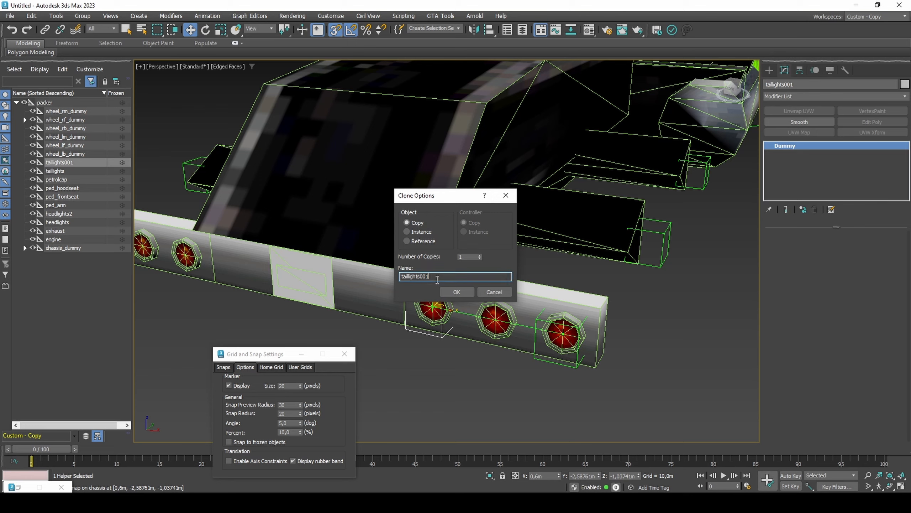
pyautogui.write('2')
pyautogui.press('Return')
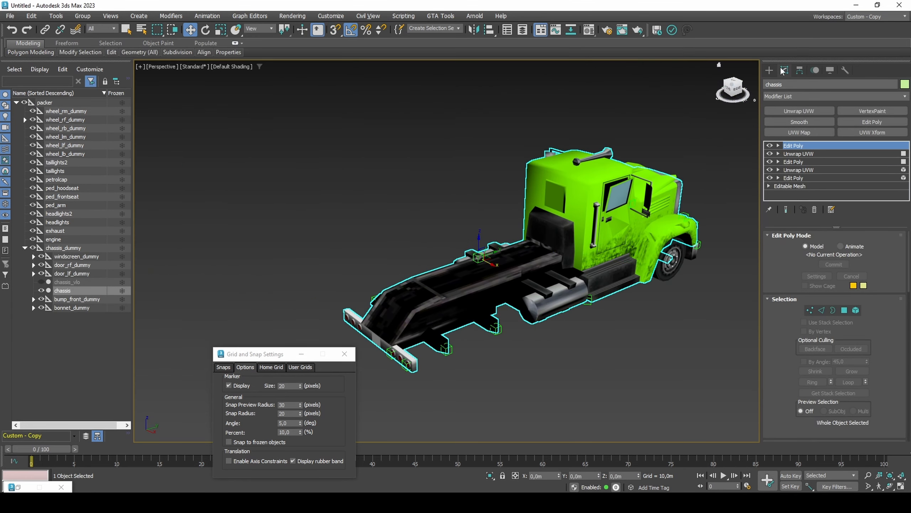
# Move only the chassis's pivot to Y 2.3 m.
pyautogui.click(800, 70)
pyautogui.click(829, 137)
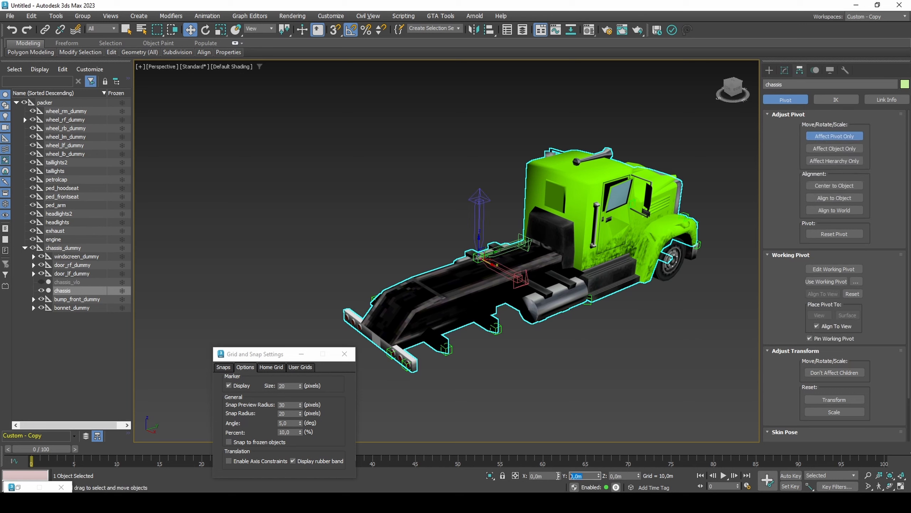
pyautogui.write('2,3')
pyautogui.press('Return')
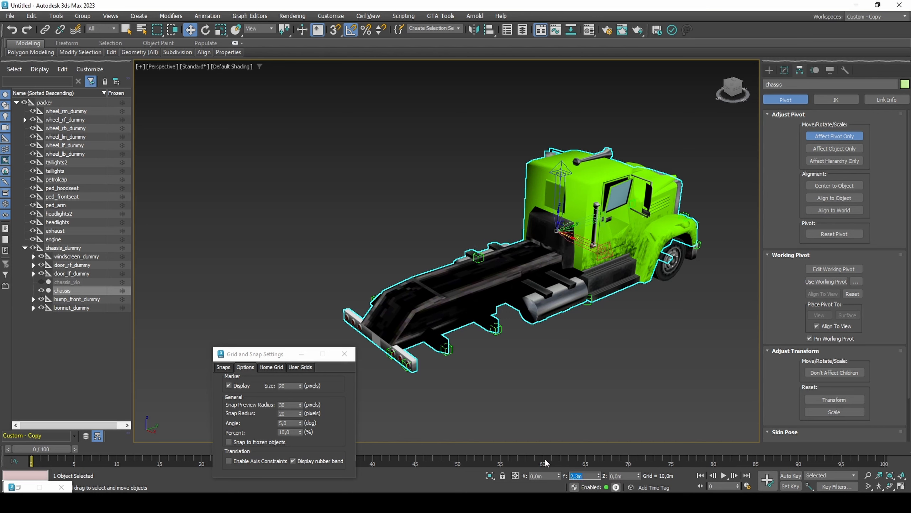
pyautogui.click(825, 137)
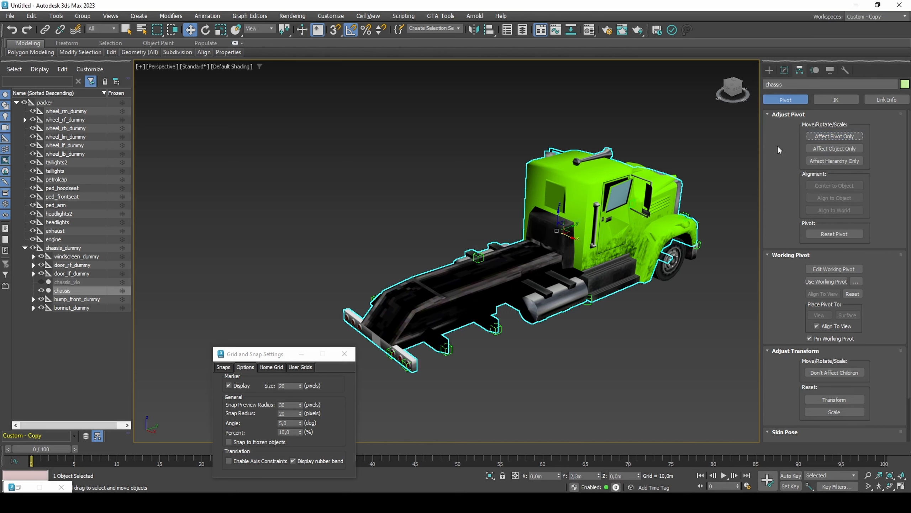
# Shift the packer and chassis_dummy helpers along world Y with an offset, without affecting their children.
pyautogui.click(480, 257)
pyautogui.keyDown('ctrl'); pyautogui.click(59, 102); pyautogui.keyUp('ctrl')
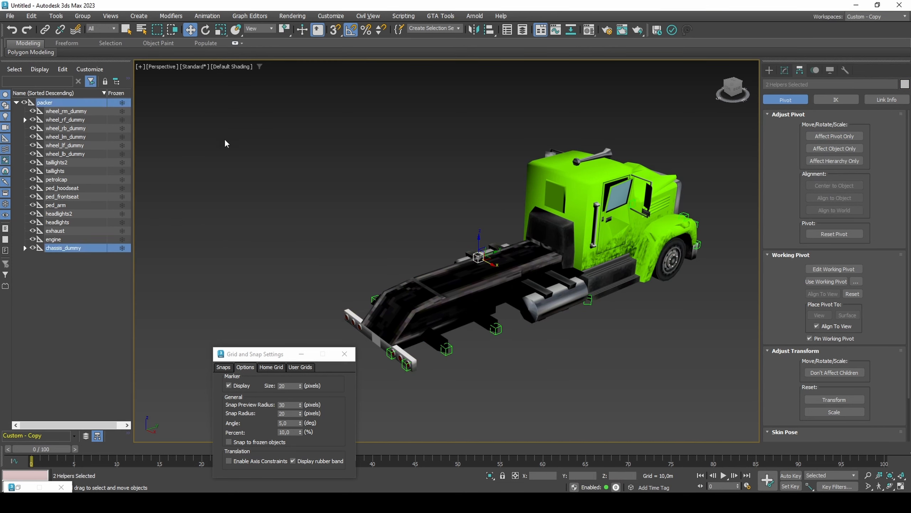
pyautogui.click(821, 373)
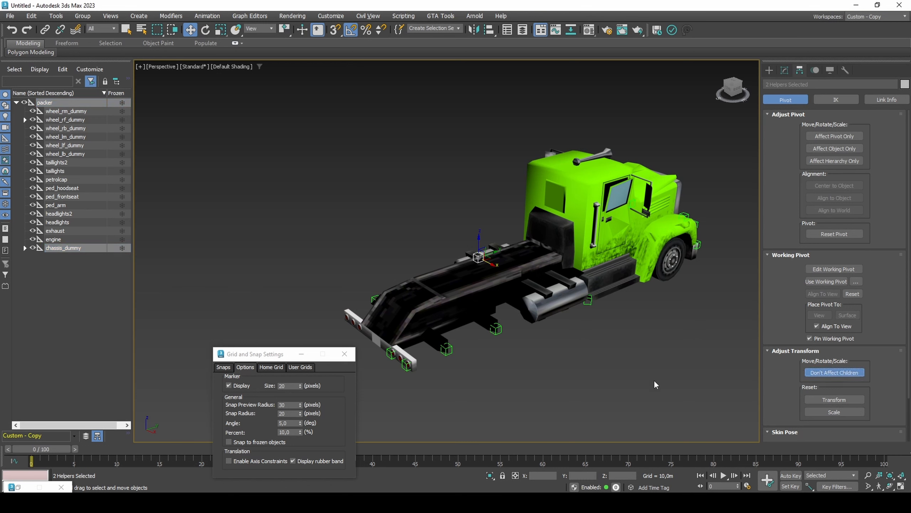
pyautogui.press('F12')
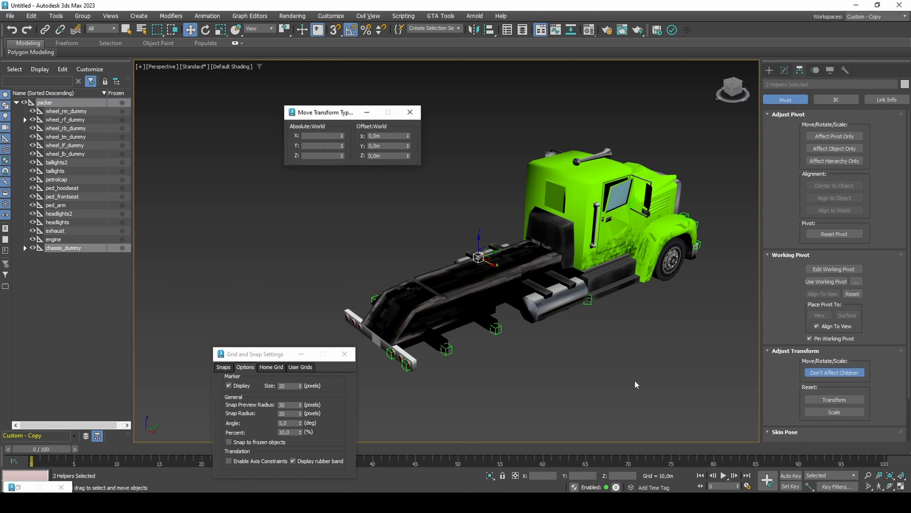
pyautogui.doubleClick(390, 146)
pyautogui.write('2,')
pyautogui.press('Return')
pyautogui.click(410, 112)
# Select the four chassis polygons forming the black panel and its lower strip behind the cab, and assign them material ID 4.
pyautogui.click(592, 230)
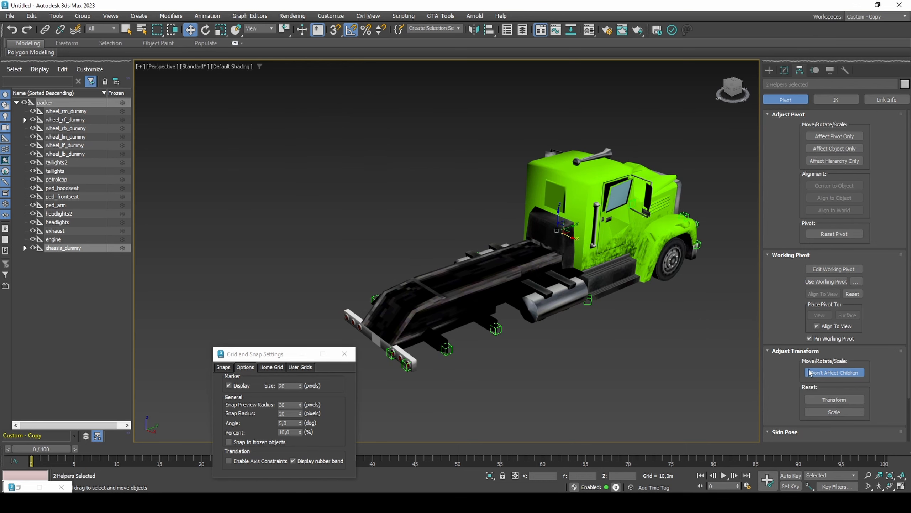
pyautogui.click(784, 70)
pyautogui.press('4')
pyautogui.click(546, 238)
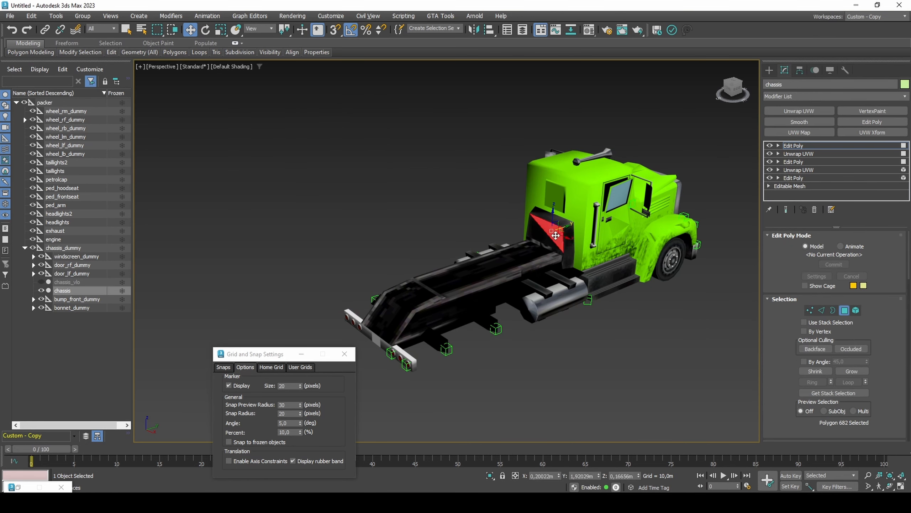
pyautogui.keyDown('alt'); pyautogui.moveTo(546, 238); pyautogui.dragTo(545, 230, button='middle'); pyautogui.keyUp('alt')
pyautogui.scroll(6, 545, 237)
pyautogui.keyDown('ctrl'); pyautogui.click(548, 256); pyautogui.keyUp('ctrl')
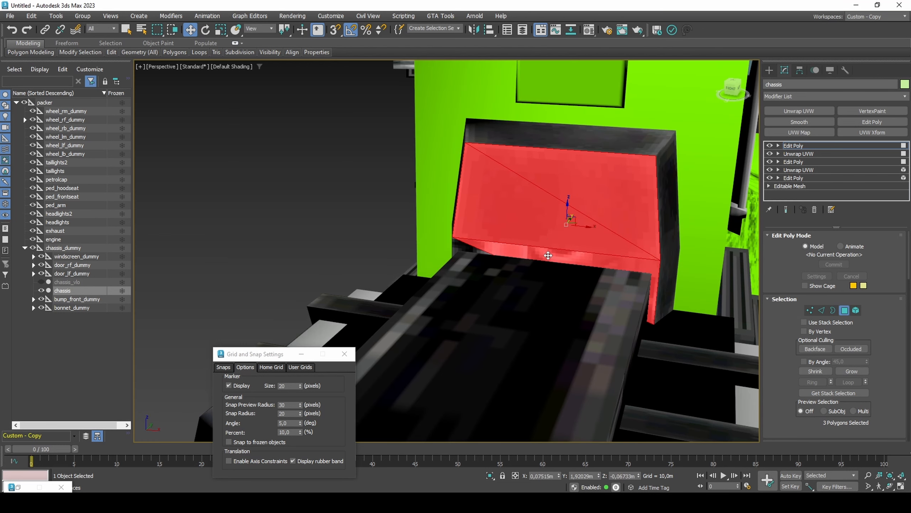
pyautogui.keyDown('ctrl'); pyautogui.click(465, 250); pyautogui.keyUp('ctrl')
pyautogui.press('F2')
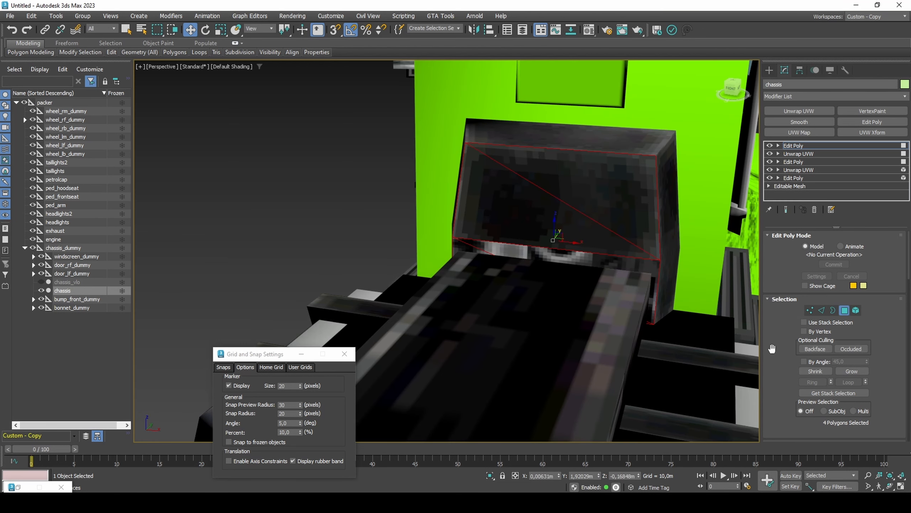
pyautogui.scroll(-4, 782, 347)
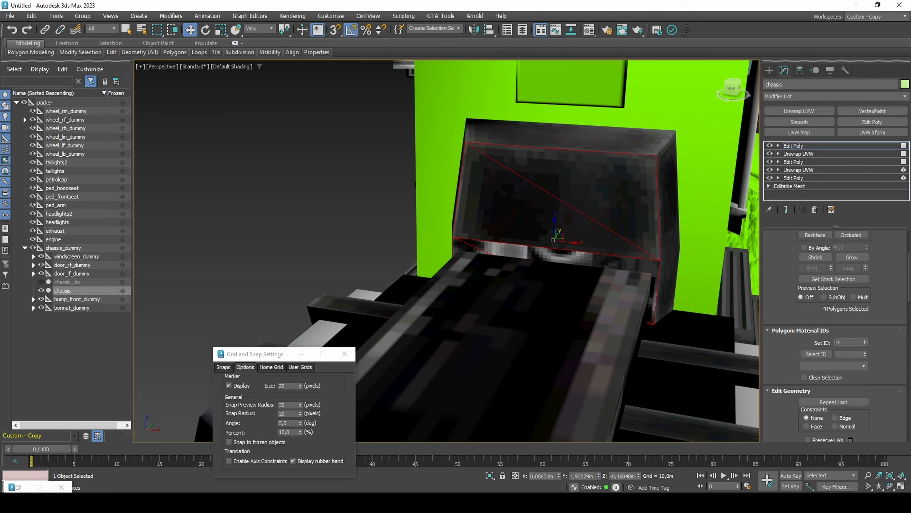
pyautogui.write('4')
pyautogui.press('Return')
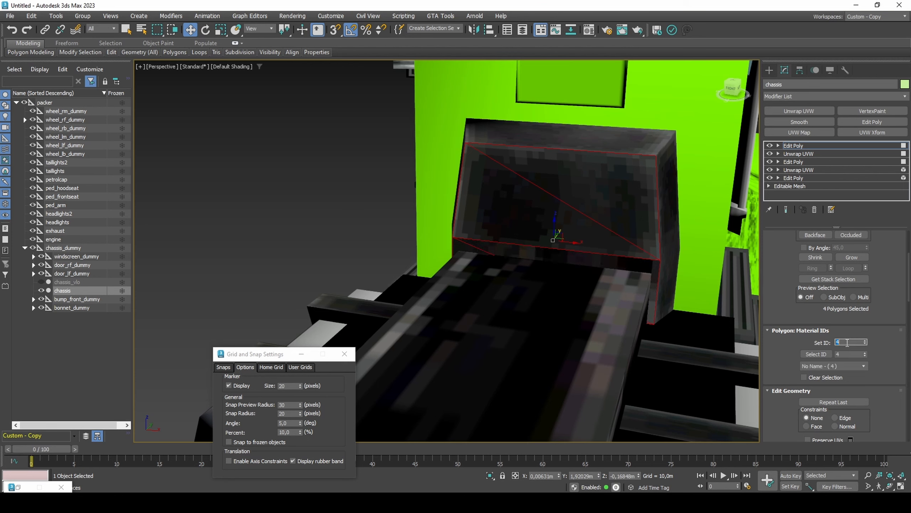
# Add an Unwrap UVW modifier to the selected panel faces and move the smaller UV island below the larger one.
pyautogui.click(808, 114)
pyautogui.scroll(3, 887, 269)
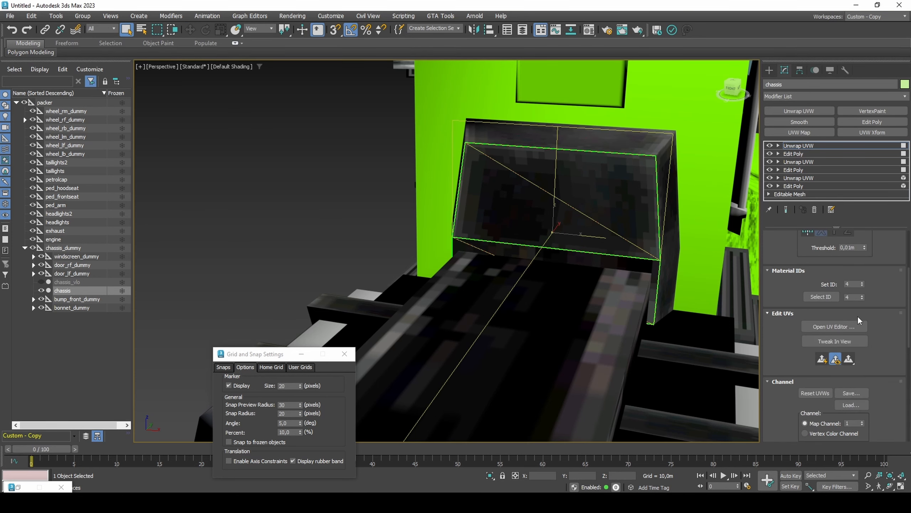
pyautogui.click(834, 327)
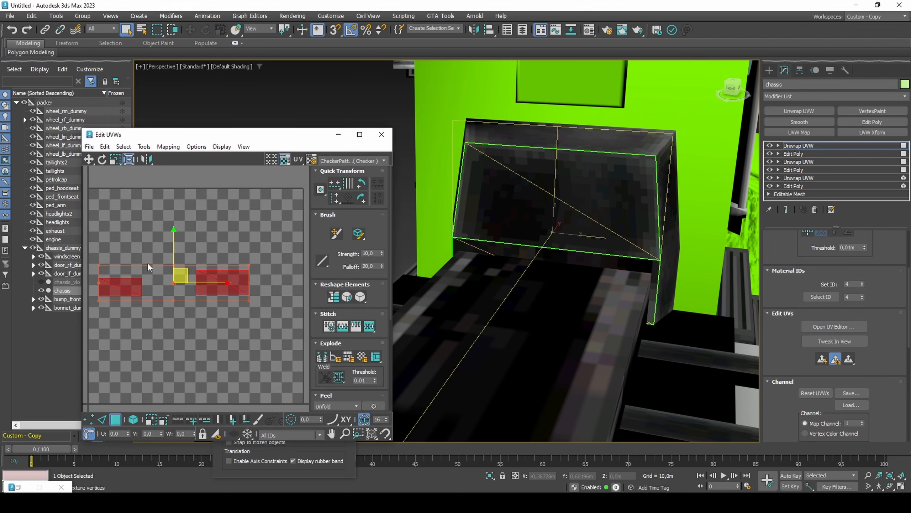
pyautogui.moveTo(94, 316); pyautogui.dragTo(95, 315)
pyautogui.moveTo(126, 287); pyautogui.dragTo(233, 311)
pyautogui.scroll(3, 232, 312)
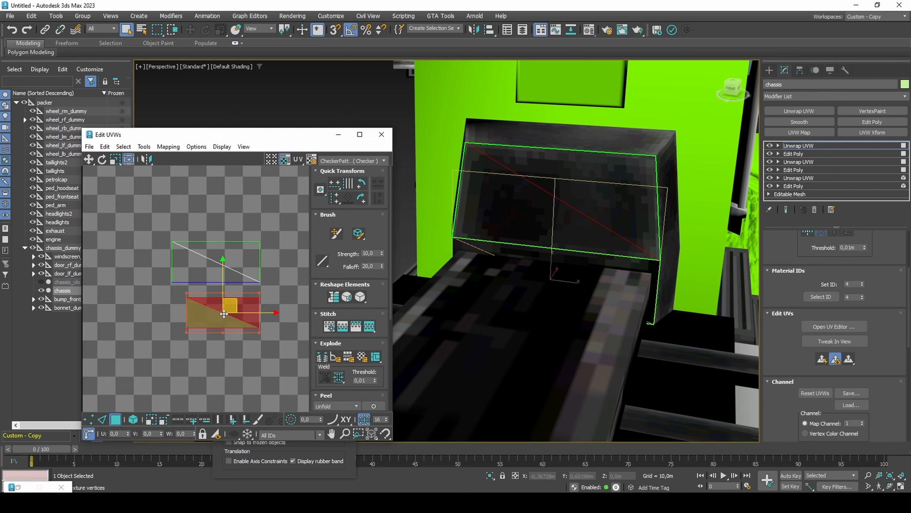
# Align the smaller UV island's vertices with the larger island, and add an Edit Poly modifier on top of the chassis stack.
pyautogui.click(223, 338)
pyautogui.moveTo(170, 344); pyautogui.dragTo(271, 296)
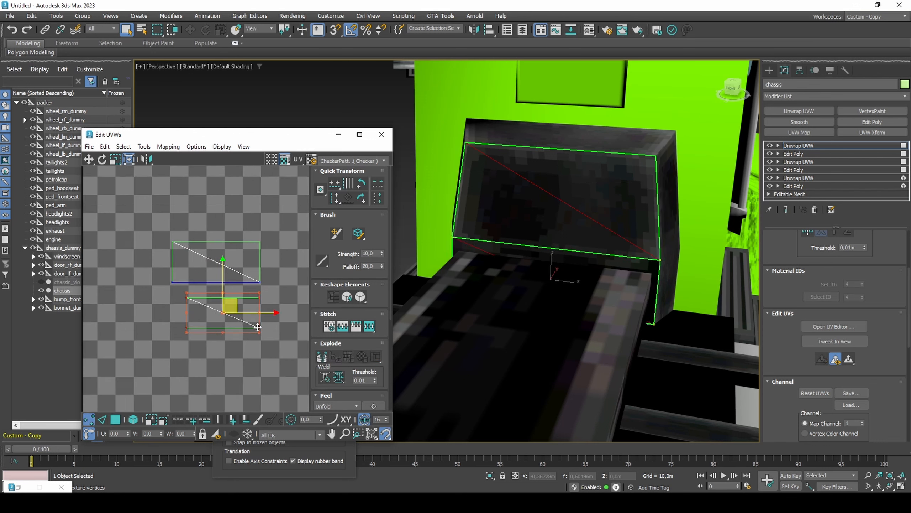
pyautogui.moveTo(257, 327); pyautogui.dragTo(259, 284)
pyautogui.scroll(2, 175, 254)
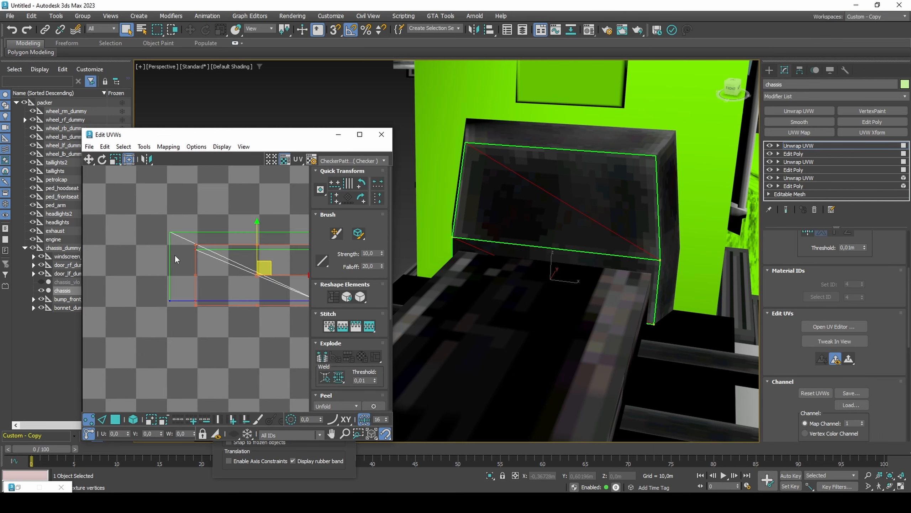
pyautogui.scroll(-2, 174, 254)
pyautogui.moveTo(279, 300); pyautogui.dragTo(172, 274)
pyautogui.scroll(3, 129, 259)
pyautogui.scroll(-3, 128, 234)
pyautogui.click(846, 122)
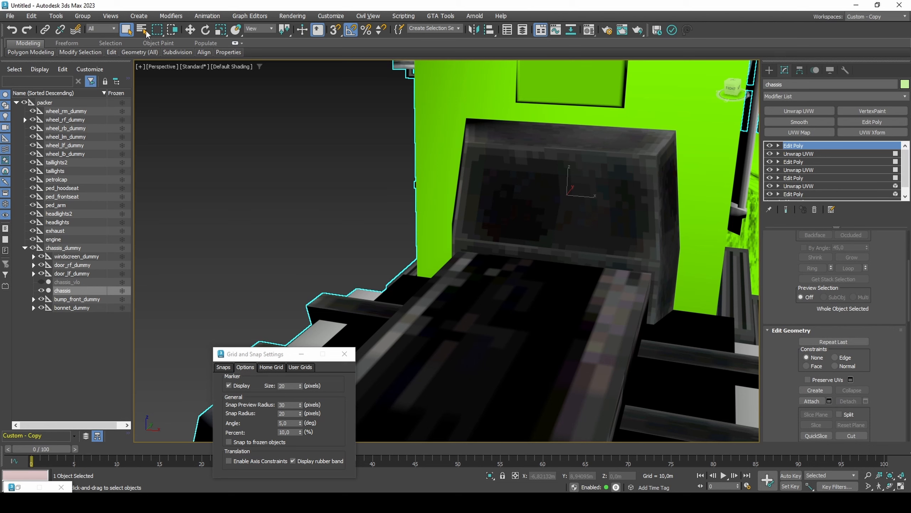
# Import rdtrain.dff from the Extra contents folder into the scene.
pyautogui.click(10, 16)
pyautogui.moveTo(76, 154)
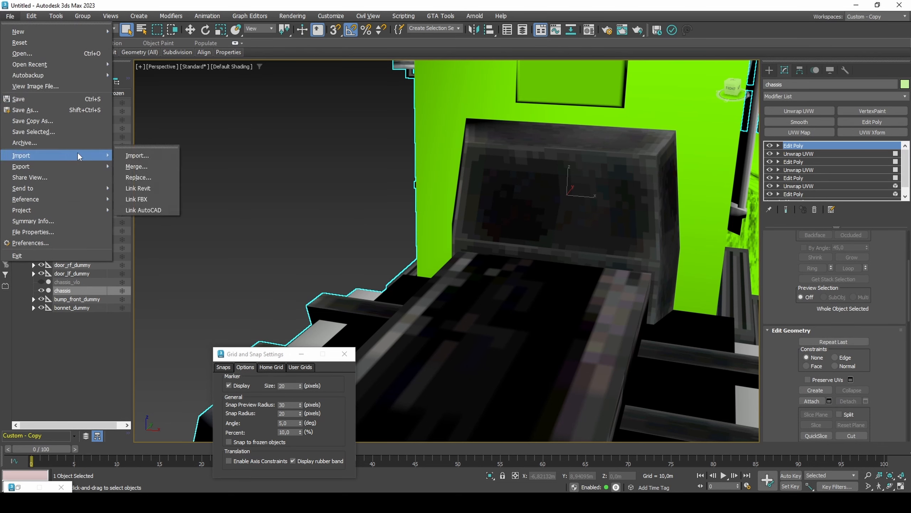
pyautogui.click(143, 155)
pyautogui.doubleClick(129, 84)
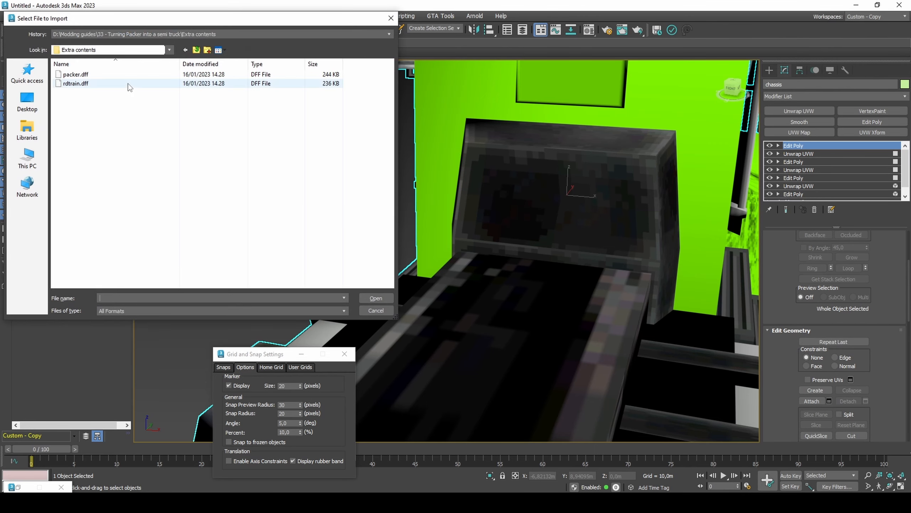
pyautogui.click(427, 277)
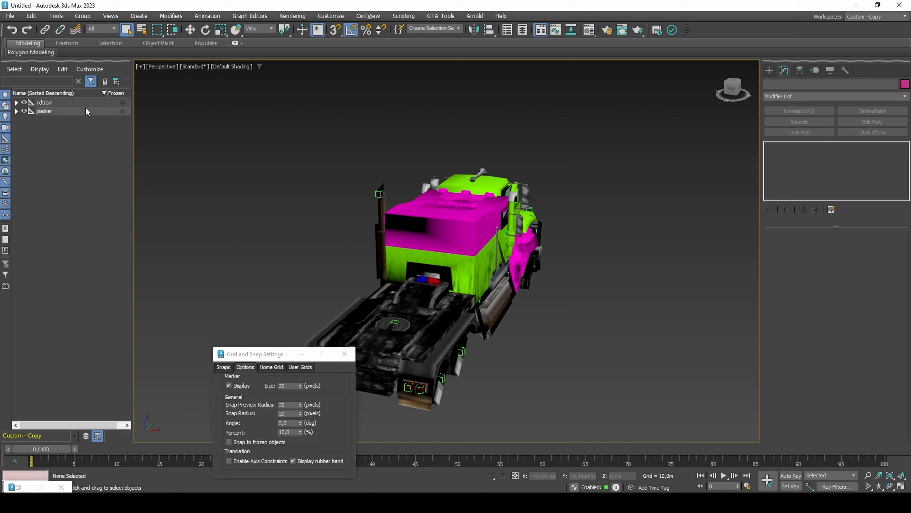
# Move the whole rdtrain model about 5.7 m along X, beside the packer.
pyautogui.click(87, 103)
pyautogui.press('w')
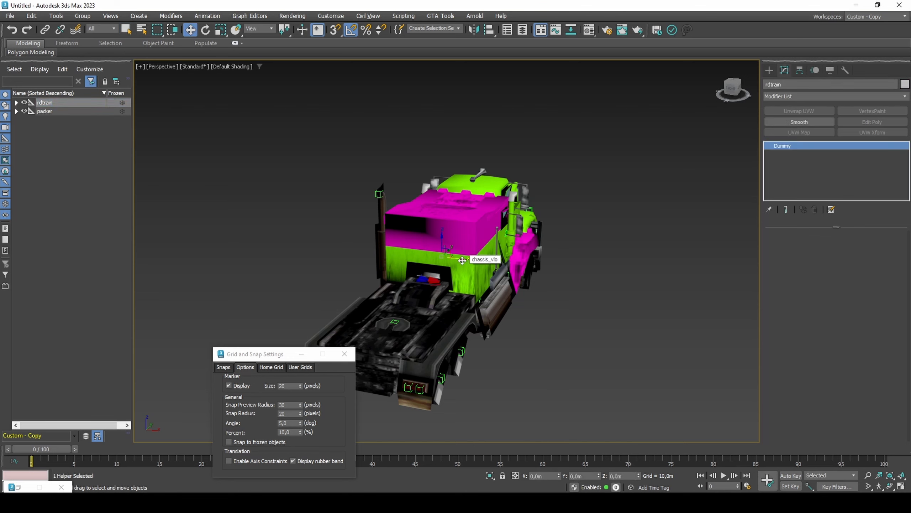
pyautogui.moveTo(462, 260); pyautogui.dragTo(683, 326)
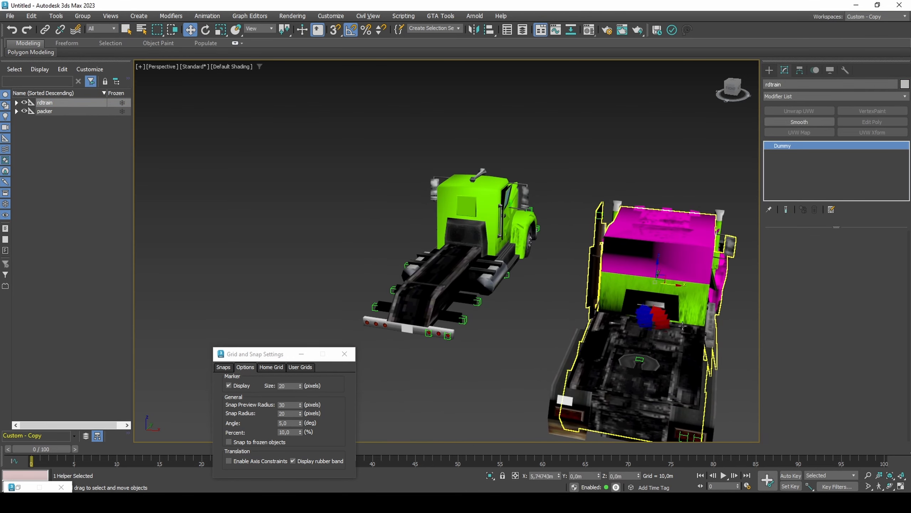
# Delete the rdtrain's chassis_vlo mesh.
pyautogui.moveTo(677, 354); pyautogui.dragTo(542, 314, button='middle')
pyautogui.click(553, 319)
pyautogui.press('Delete')
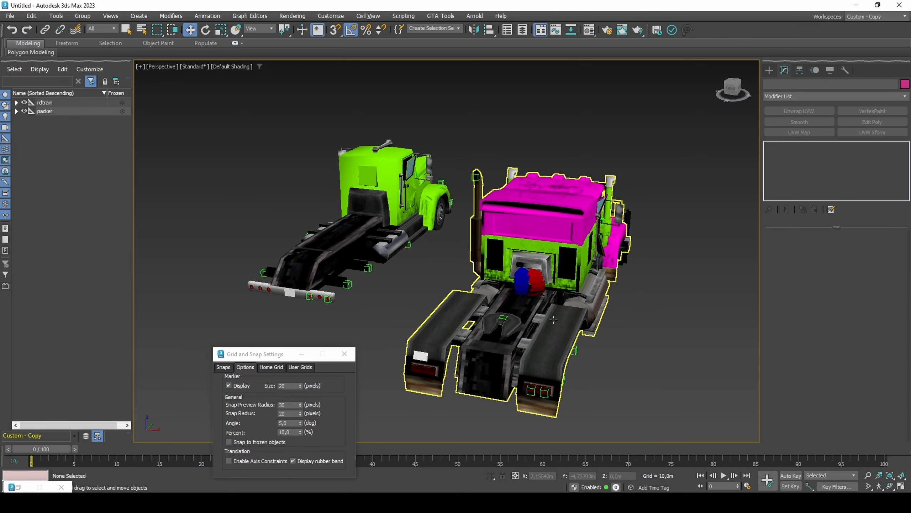
# Select the rdtrain chassis faces with material ID 16 and reduce the selection to the red and blue hoses.
pyautogui.scroll(6, 527, 286)
pyautogui.click(525, 289)
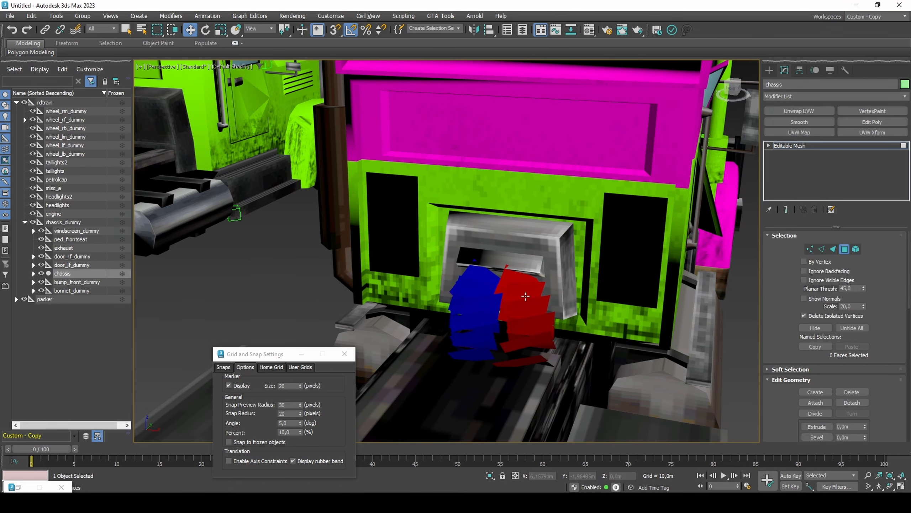
pyautogui.click(527, 296)
pyautogui.scroll(-10, 774, 305)
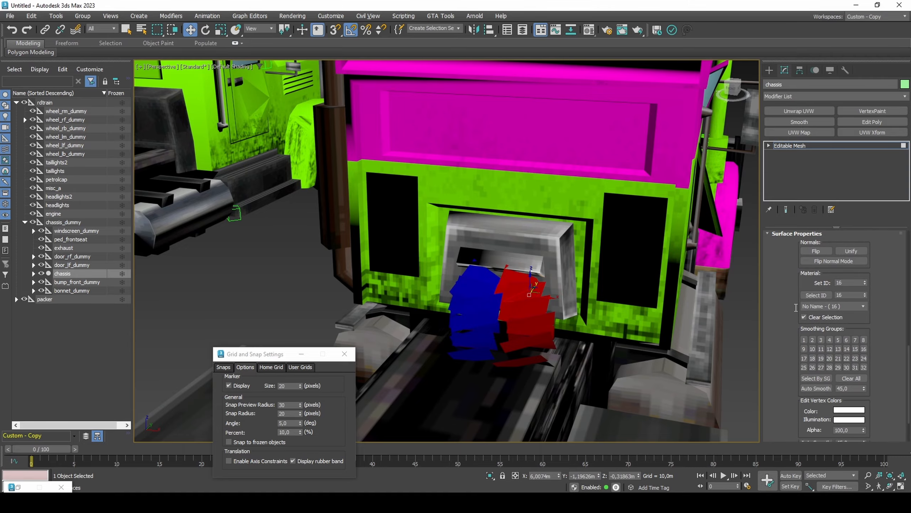
pyautogui.click(812, 299)
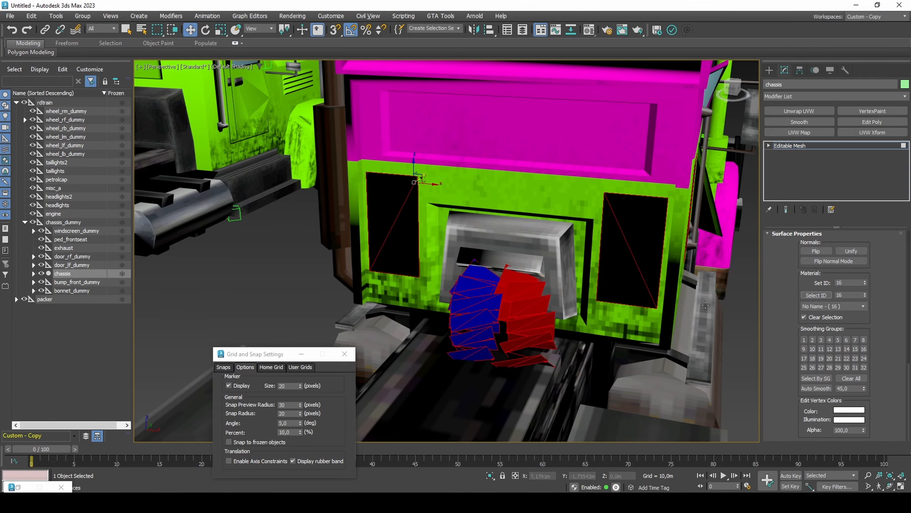
pyautogui.moveTo(646, 316)
pyautogui.keyDown('alt'); pyautogui.mouseDown(button='middle')
pyautogui.moveTo(528, 306)
pyautogui.moveTo(613, 247)
pyautogui.moveTo(436, 292)
pyautogui.mouseUp(button='middle'); pyautogui.keyUp('alt')
pyautogui.press('F2')
pyautogui.press('F3')
pyautogui.scroll(-5, 527, 305)
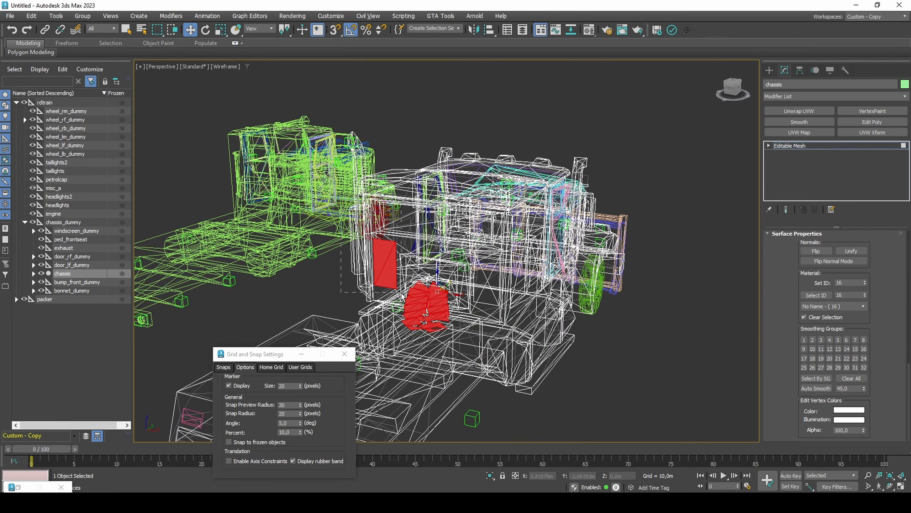
pyautogui.click(419, 286)
# Add the connector plate above the hoses to the face selection and detach everything selected as a separate object.
pyautogui.press('F3')
pyautogui.scroll(5, 418, 283)
pyautogui.keyDown('ctrl'); pyautogui.click(424, 284); pyautogui.keyUp('ctrl')
pyautogui.keyDown('ctrl'); pyautogui.click(429, 274); pyautogui.keyUp('ctrl')
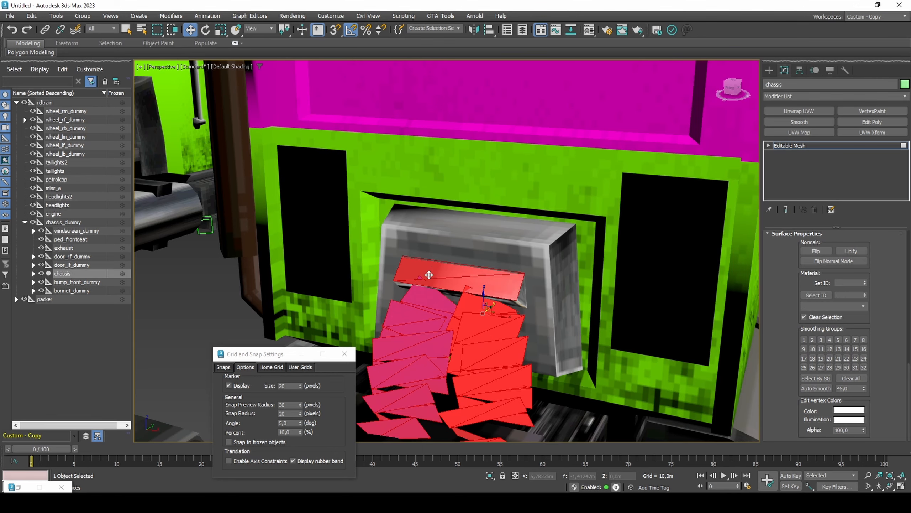
pyautogui.keyDown('ctrl'); pyautogui.click(337, 302); pyautogui.keyUp('ctrl')
pyautogui.keyDown('alt'); pyautogui.moveTo(429, 274); pyautogui.dragTo(530, 301, button='middle'); pyautogui.keyUp('alt')
pyautogui.keyDown('ctrl'); pyautogui.click(353, 308); pyautogui.keyUp('ctrl')
pyautogui.keyDown('ctrl'); pyautogui.click(455, 293); pyautogui.keyUp('ctrl')
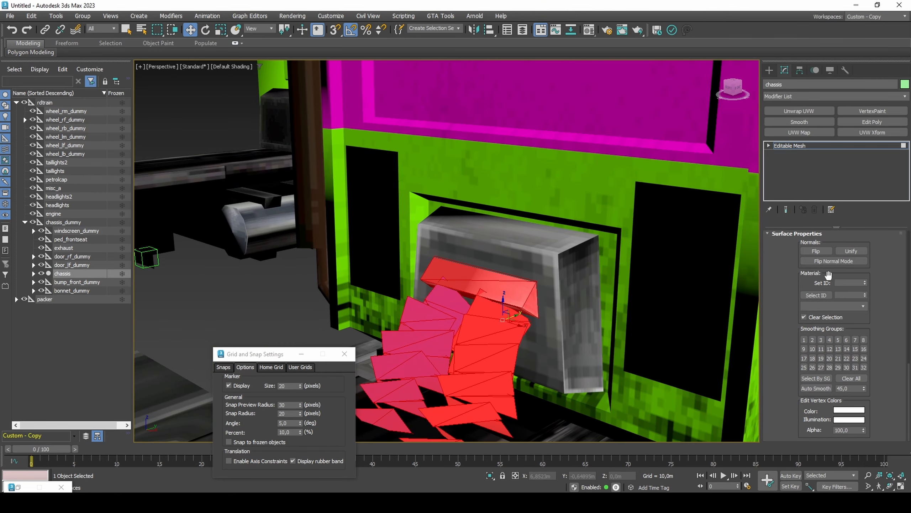
pyautogui.scroll(5, 828, 275)
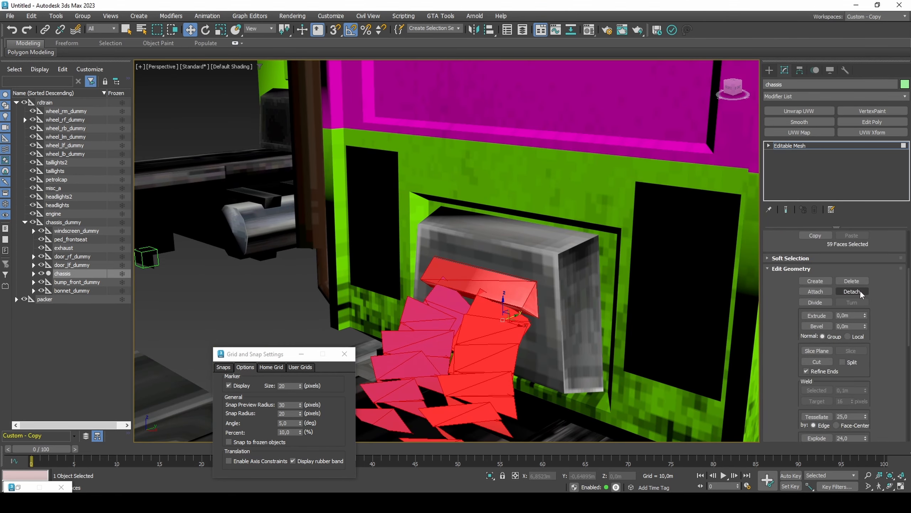
pyautogui.click(859, 292)
pyautogui.click(487, 255)
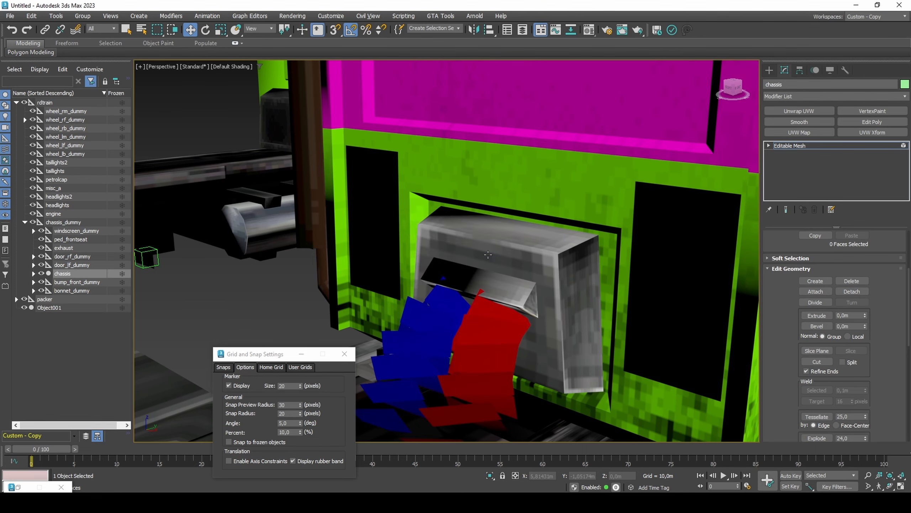
# Move the detached hoses and connector plate from the rdtrain onto the packer's frame behind the cab.
pyautogui.click(488, 260)
pyautogui.scroll(-8, 501, 303)
pyautogui.keyDown('alt'); pyautogui.moveTo(506, 303); pyautogui.dragTo(611, 279, button='middle'); pyautogui.keyUp('alt')
pyautogui.moveTo(611, 278); pyautogui.dragTo(374, 188)
pyautogui.keyDown('alt'); pyautogui.moveTo(375, 188); pyautogui.dragTo(404, 227, button='middle'); pyautogui.keyUp('alt')
pyautogui.scroll(6, 404, 228)
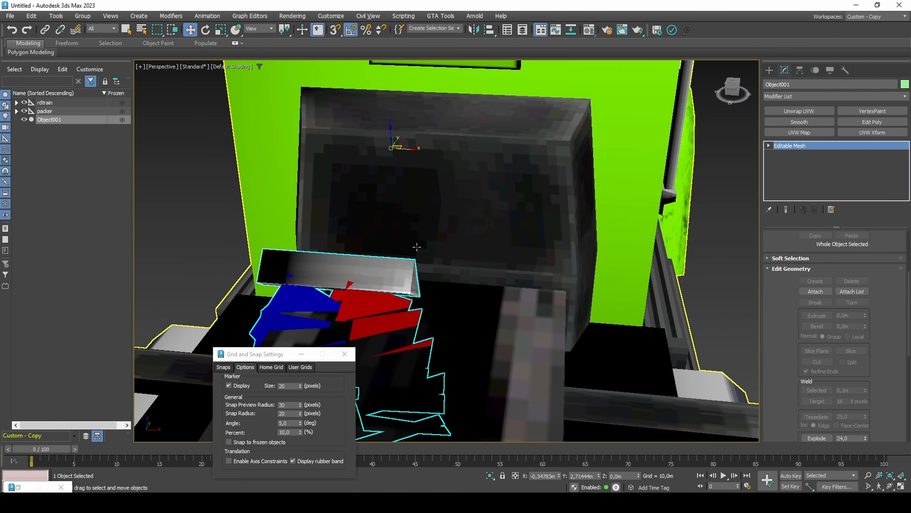
pyautogui.scroll(-2, 404, 227)
# Center the pivot of the detached hose object on its geometry.
pyautogui.click(800, 71)
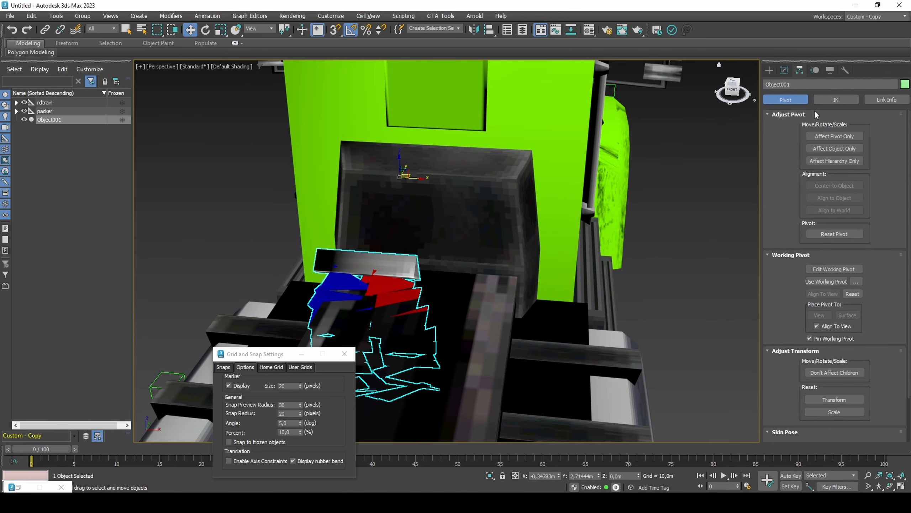
pyautogui.click(838, 184)
pyautogui.click(828, 135)
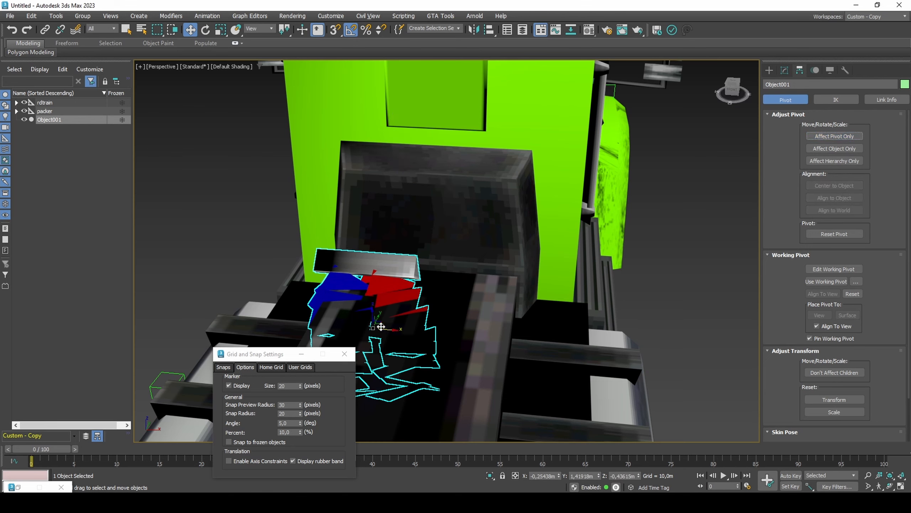
# Center the hose object on the packer at X 0 and raise it against the black panel behind the cab.
pyautogui.moveTo(387, 322); pyautogui.dragTo(428, 308)
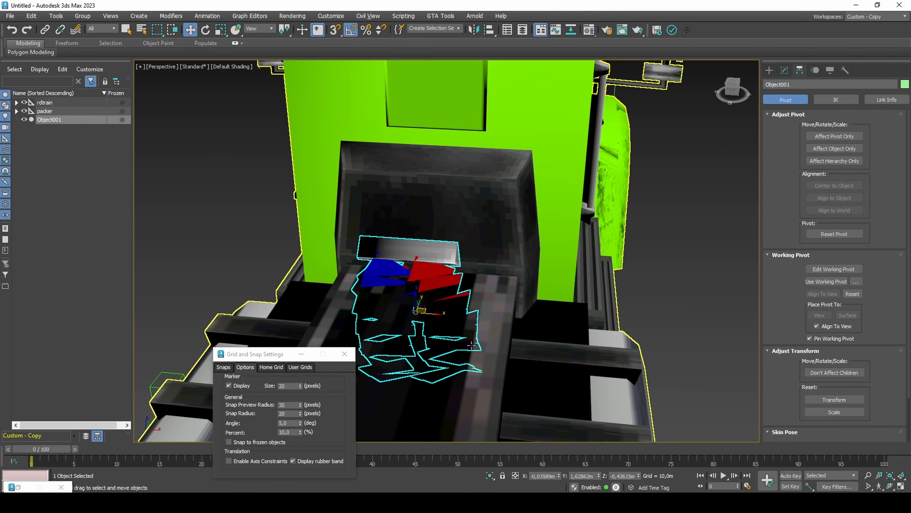
pyautogui.rightClick(560, 476)
pyautogui.keyDown('alt'); pyautogui.moveTo(491, 265); pyautogui.dragTo(370, 271, button='middle'); pyautogui.keyUp('alt')
pyautogui.scroll(4, 369, 271)
pyautogui.moveTo(388, 345); pyautogui.dragTo(386, 275)
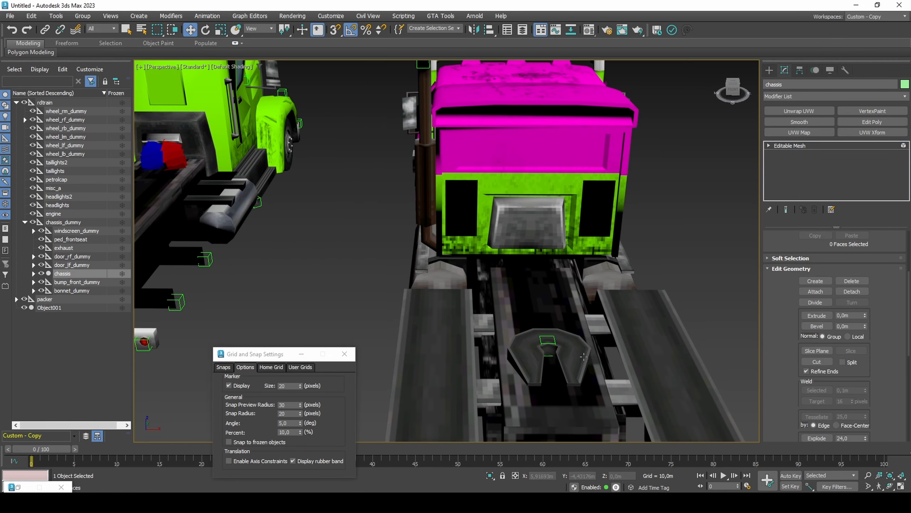
# Detach the fifth-wheel coupling faces from the rdtrain chassis as a separate object.
pyautogui.click(583, 355)
pyautogui.click(852, 291)
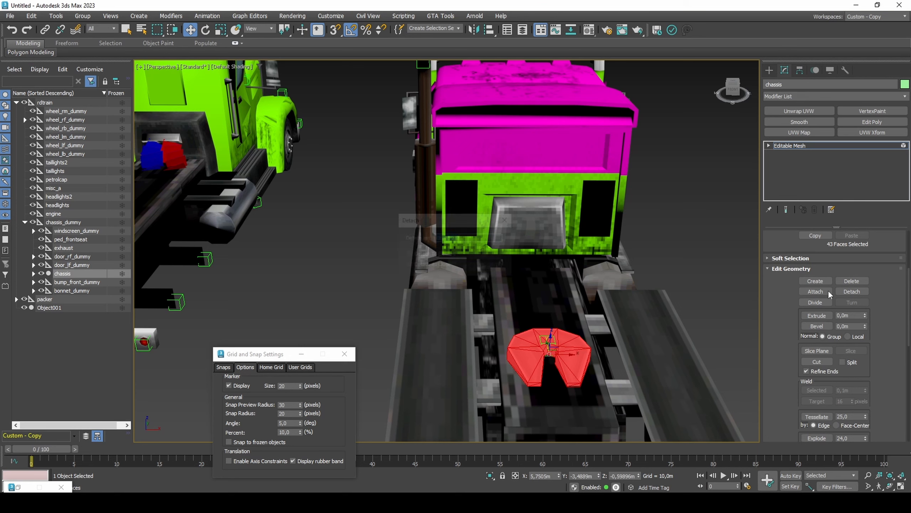
pyautogui.click(487, 258)
pyautogui.hotkey('ctrl', 'b')
# Link the misc_a dummy to the detached fifth-wheel coupling and delete the remaining rdtrain hierarchy.
pyautogui.click(549, 340)
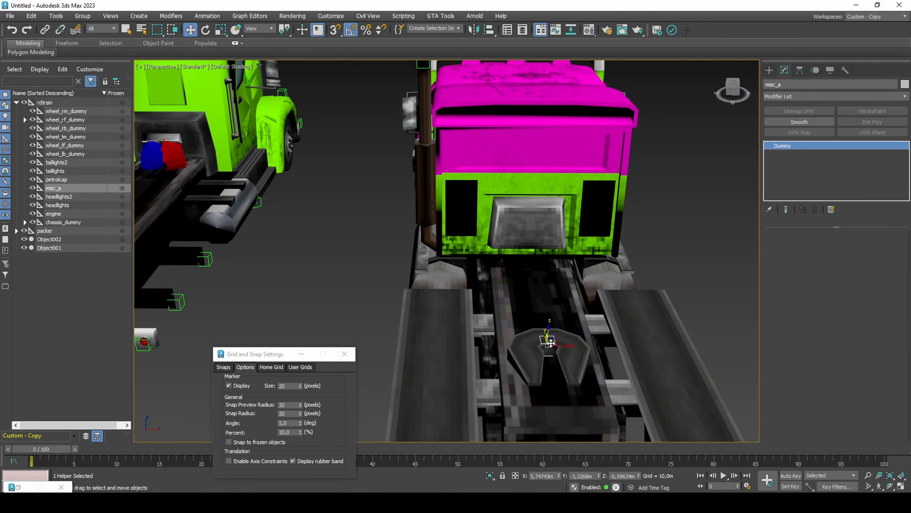
pyautogui.click(45, 31)
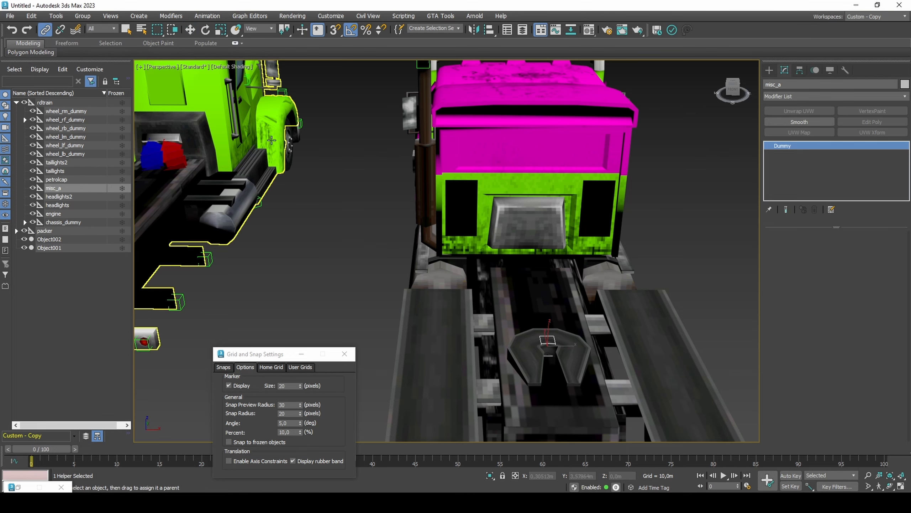
pyautogui.scroll(2, 549, 337)
pyautogui.press('F3')
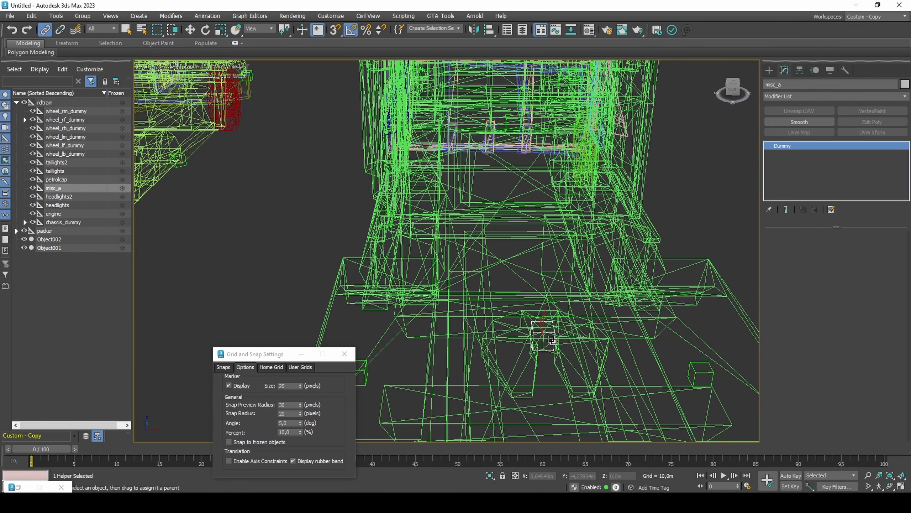
pyautogui.press('F3')
pyautogui.moveTo(552, 340); pyautogui.dragTo(558, 344)
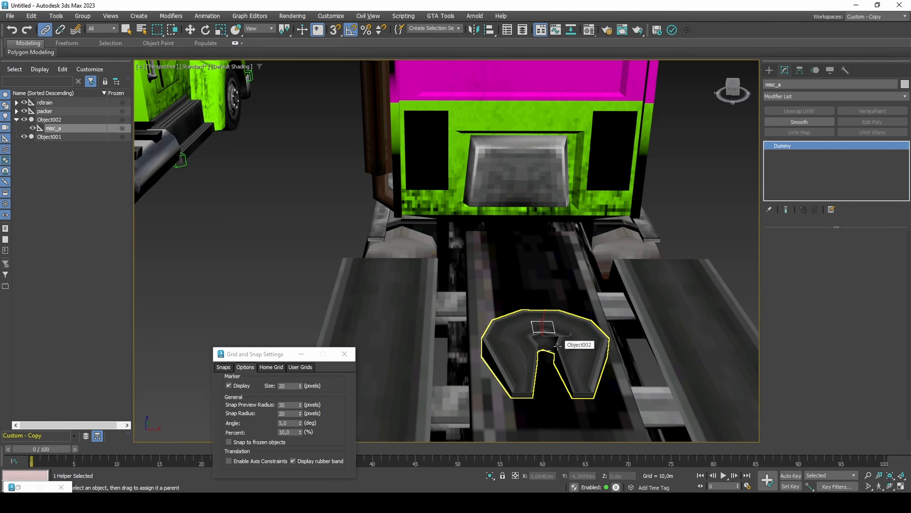
pyautogui.doubleClick(53, 109)
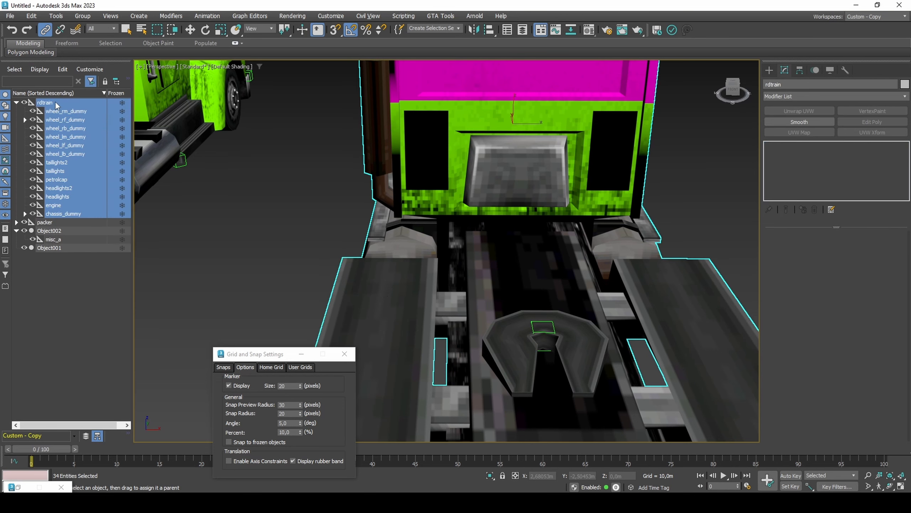
pyautogui.press('Delete')
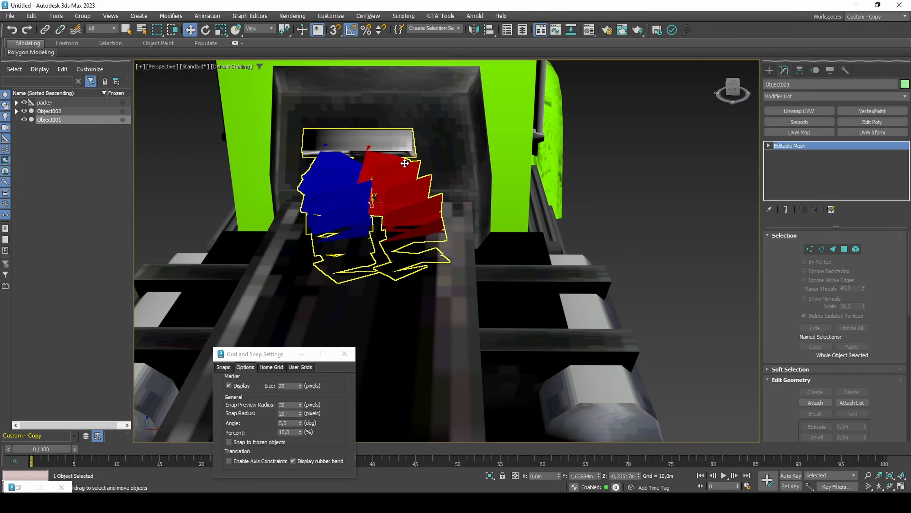
# Add an Edit Poly modifier to the hose object and set the connector plate's polygons to material ID 1.
pyautogui.press('4')
pyautogui.click(400, 145)
pyautogui.scroll(-3, 803, 304)
pyautogui.scroll(3, 803, 304)
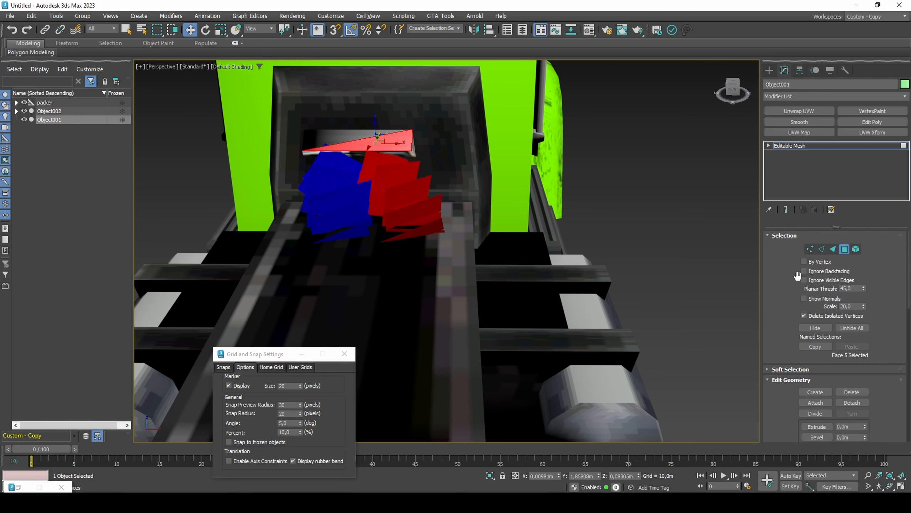
pyautogui.click(873, 122)
pyautogui.click(816, 354)
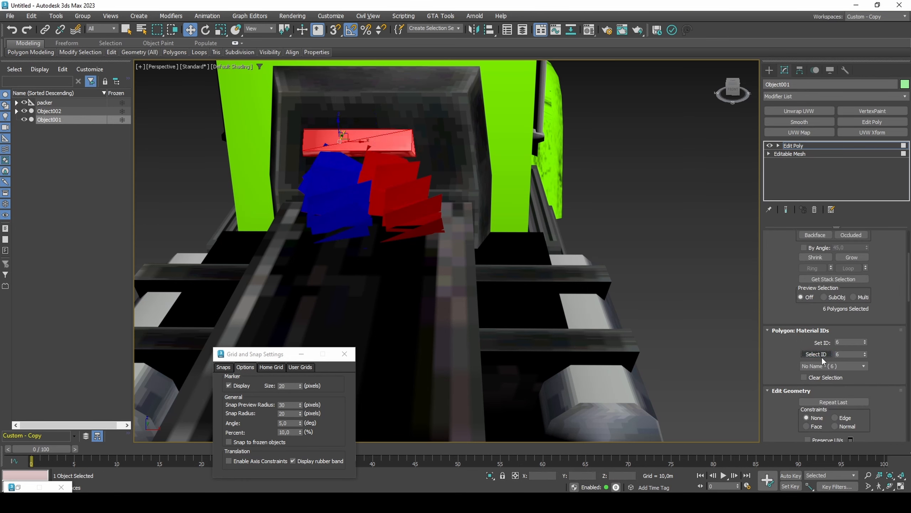
pyautogui.press('Return')
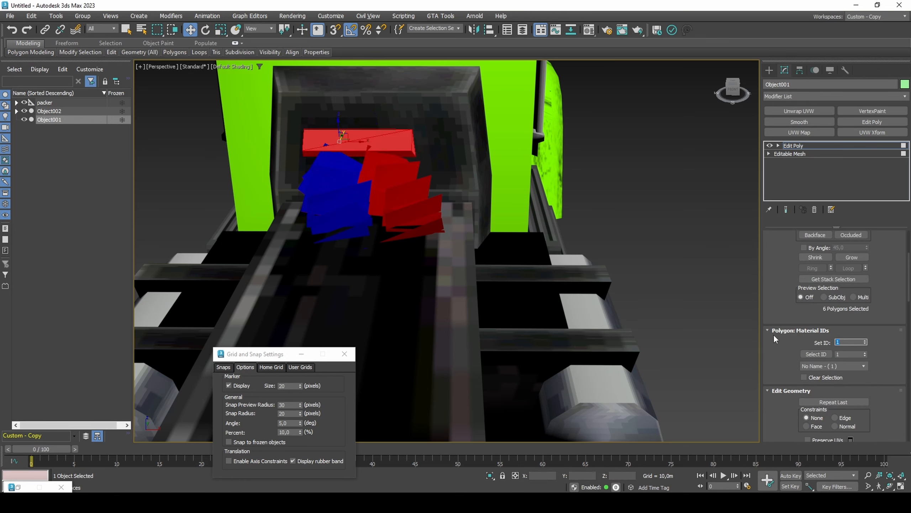
# Invert the polygon selection to the hoses and set their material ID to 19.
pyautogui.hotkey('ctrl', 'i')
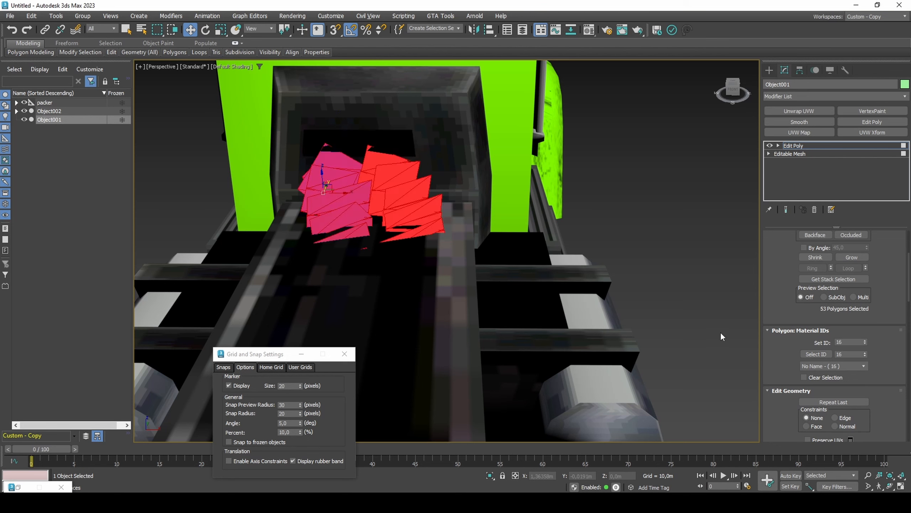
pyautogui.moveTo(846, 343); pyautogui.dragTo(840, 343)
pyautogui.press('Return')
# Sample the hose object's multi-material in the Material Editor and copy its sub-material in slot 16.
pyautogui.press('m')
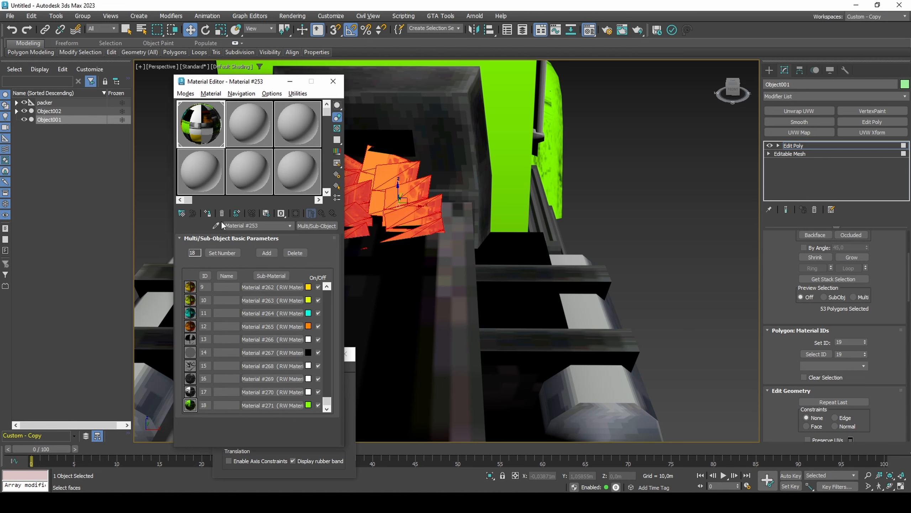
pyautogui.click(216, 226)
pyautogui.click(381, 182)
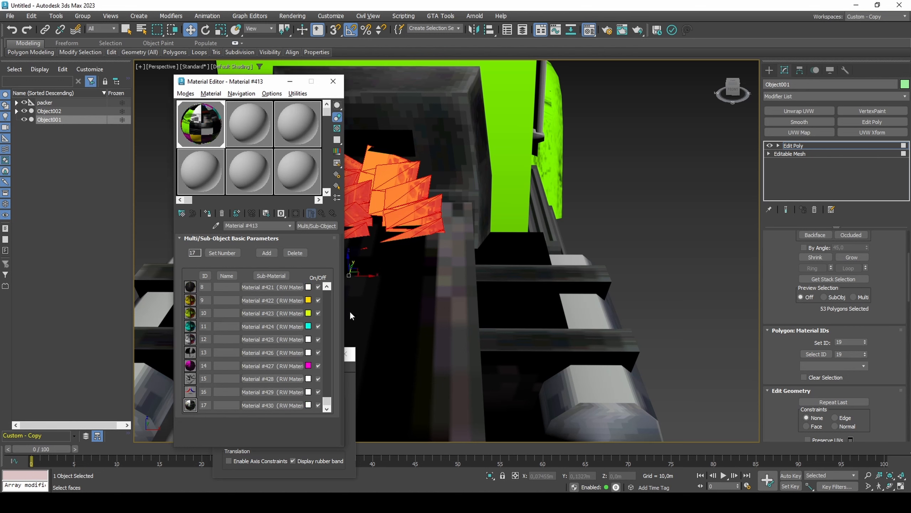
pyautogui.rightClick(288, 391)
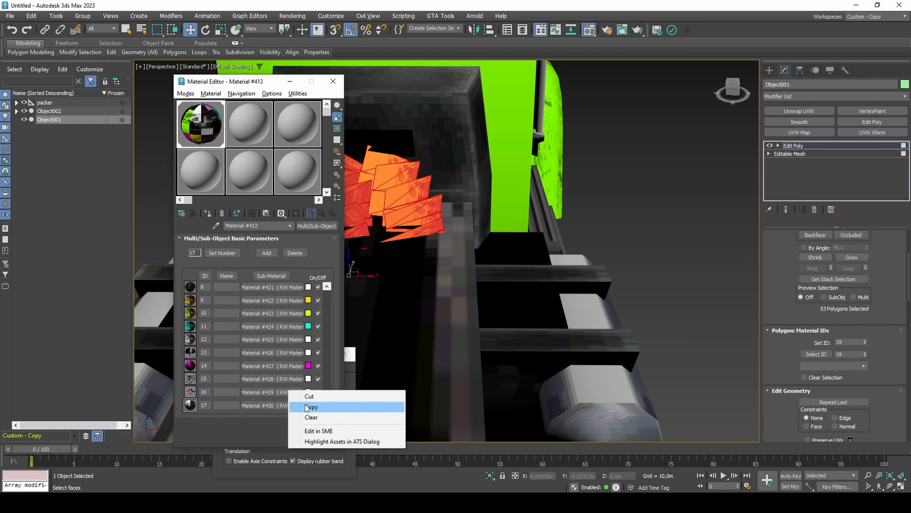
pyautogui.click(316, 408)
# Sample the packer's multi-material, expand it to 19 sub-materials and paste the copied hose material into slot 19.
pyautogui.click(216, 226)
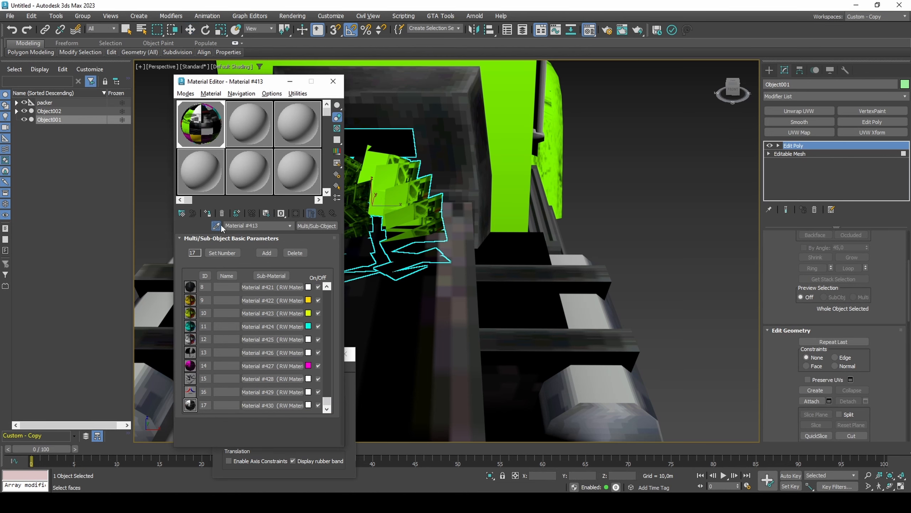
pyautogui.click(470, 133)
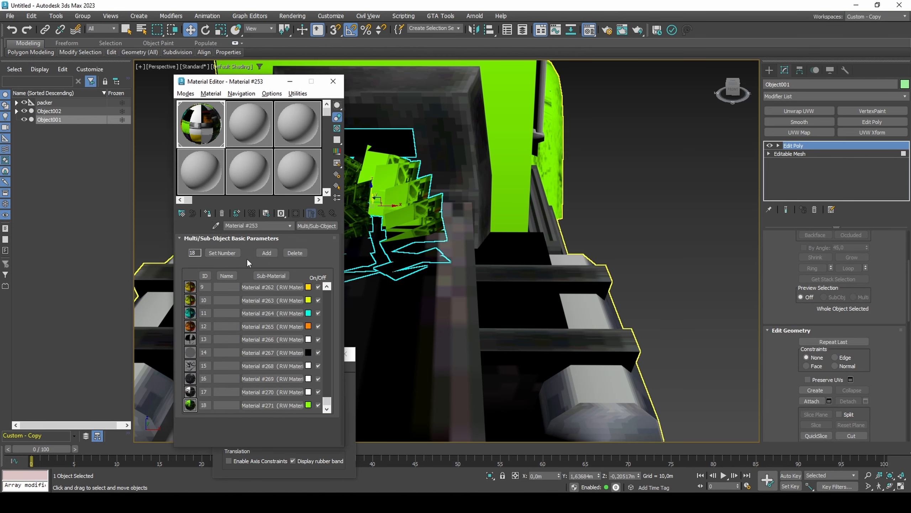
pyautogui.click(234, 253)
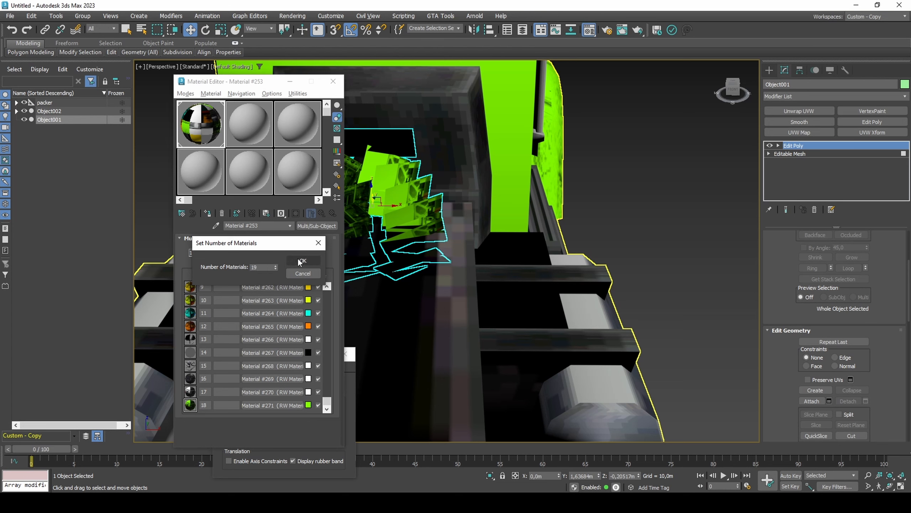
pyautogui.click(300, 260)
pyautogui.rightClick(271, 404)
pyautogui.click(284, 410)
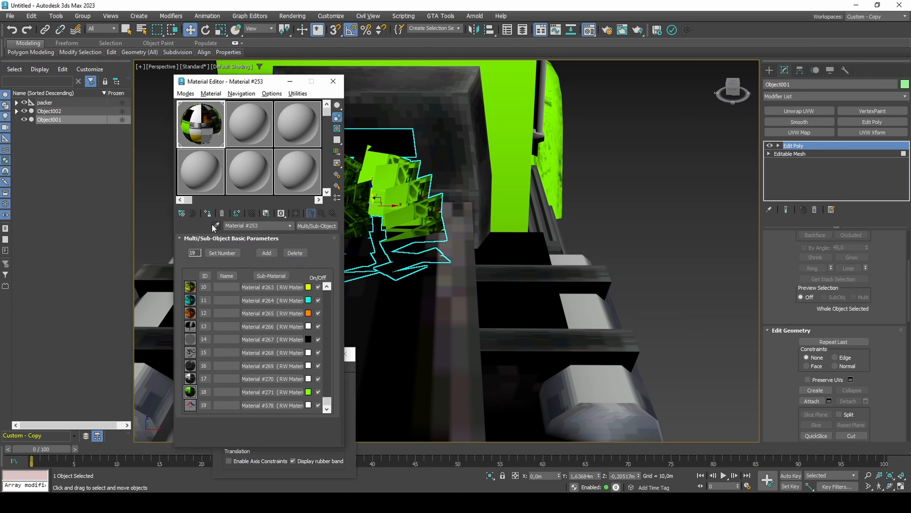
# Assign the packer's multi-material to the hose object and attach that object to the packer's chassis.
pyautogui.click(207, 214)
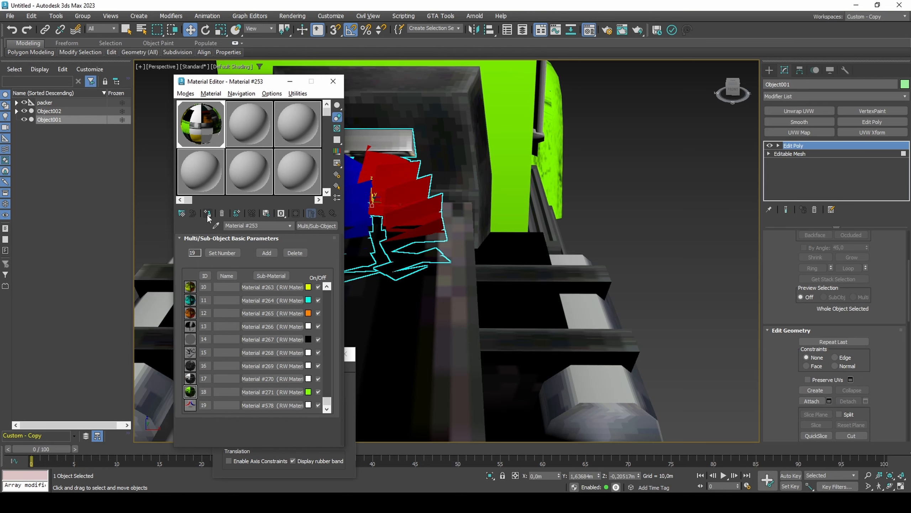
pyautogui.click(333, 81)
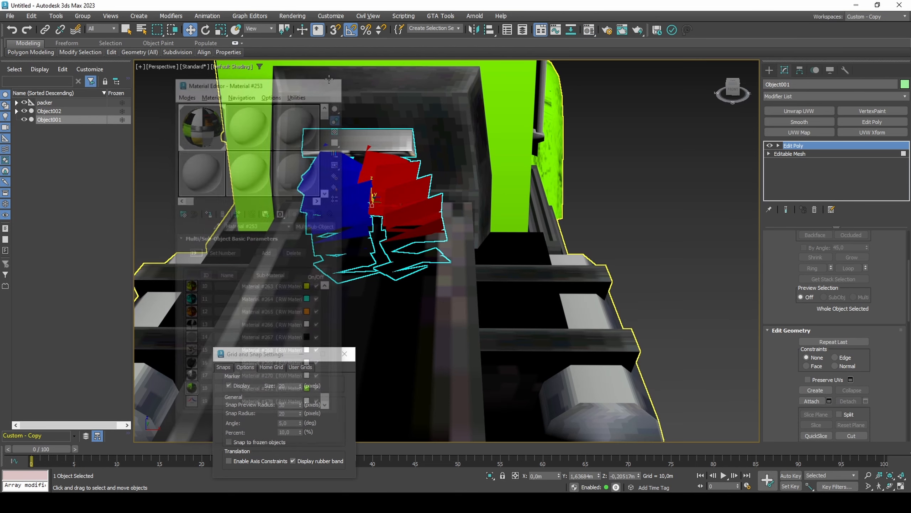
pyautogui.click(413, 105)
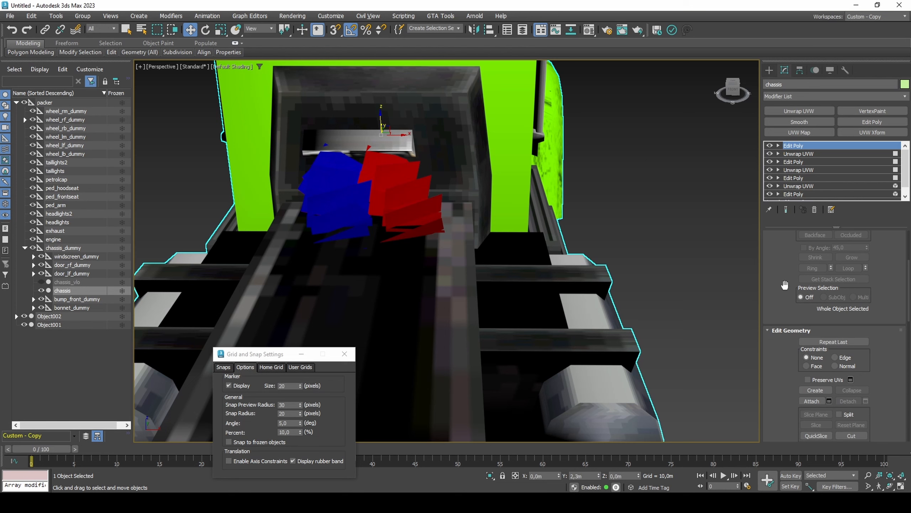
pyautogui.click(811, 401)
pyautogui.click(403, 190)
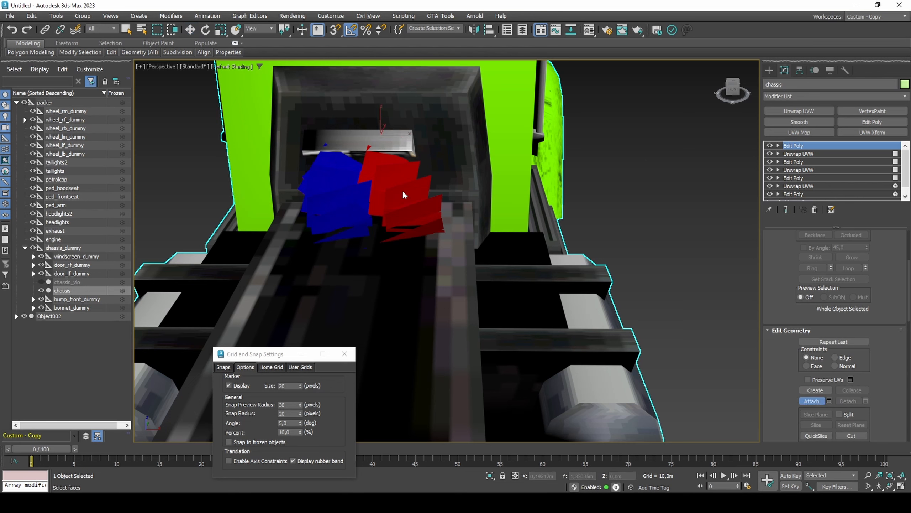
pyautogui.press('w')
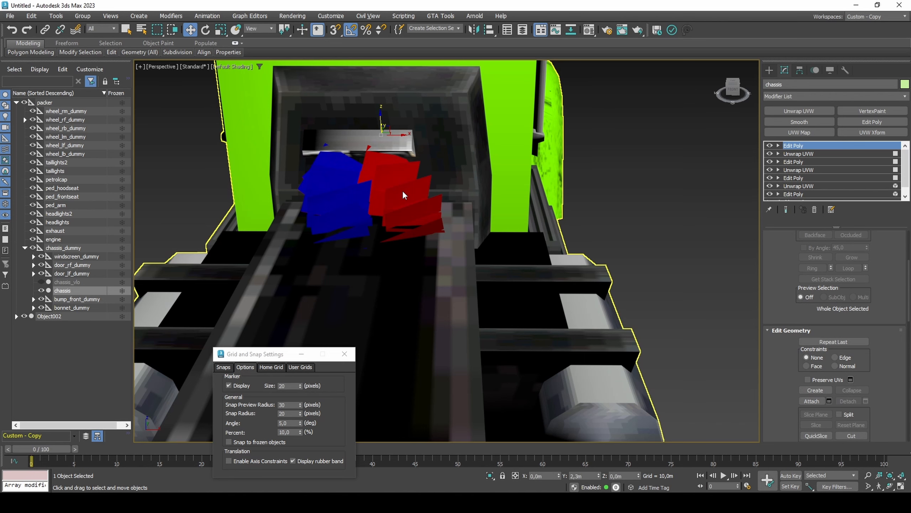
# Quick-align the fifth-wheel coupling to the packer's chassis and raise it onto the frame at Z about 0.37 m.
pyautogui.scroll(-8, 403, 190)
pyautogui.click(634, 339)
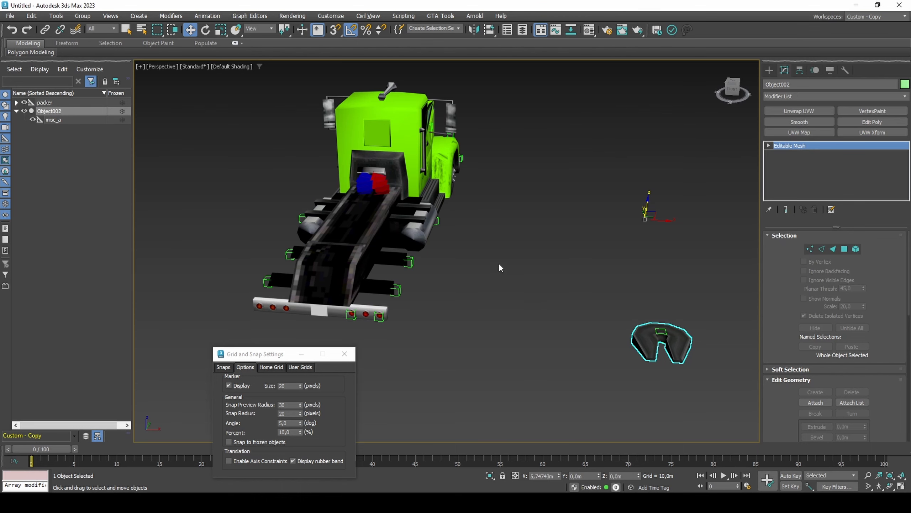
pyautogui.hotkey('shift', 'a')
pyautogui.click(392, 214)
pyautogui.moveTo(380, 154); pyautogui.dragTo(379, 135)
pyautogui.moveTo(387, 217)
pyautogui.mouseDown(button='middle')
pyautogui.moveTo(425, 226)
pyautogui.moveTo(386, 230)
pyautogui.moveTo(387, 200)
pyautogui.mouseUp(button='middle')
pyautogui.scroll(8, 386, 230)
pyautogui.press('F4')
pyautogui.moveTo(397, 200); pyautogui.dragTo(402, 202)
# Shift the coupling along the frame to Y about 2.52 m and reparent the misc_a dummy to packer.
pyautogui.scroll(-3, 404, 204)
pyautogui.keyDown('alt'); pyautogui.moveTo(403, 204); pyautogui.dragTo(432, 244, button='middle'); pyautogui.keyUp('alt')
pyautogui.scroll(-2, 433, 245)
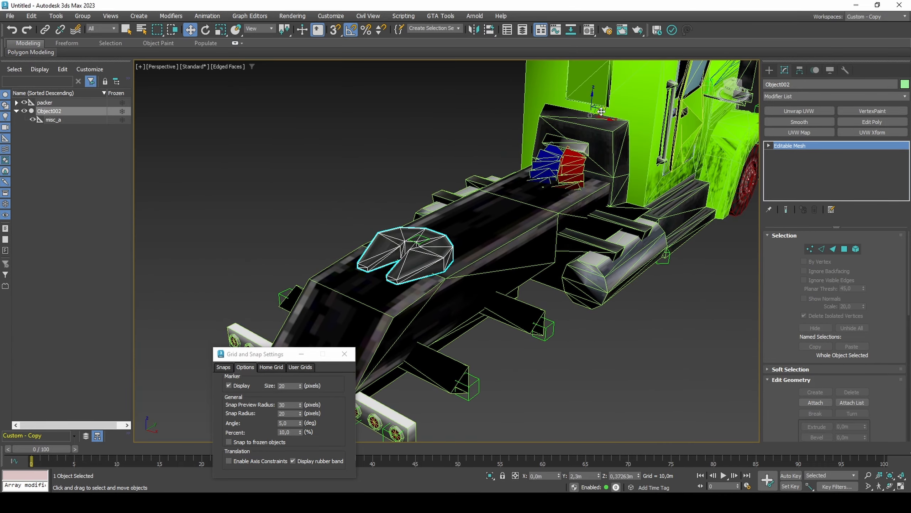
pyautogui.press('z')
pyautogui.moveTo(447, 215); pyautogui.dragTo(444, 217)
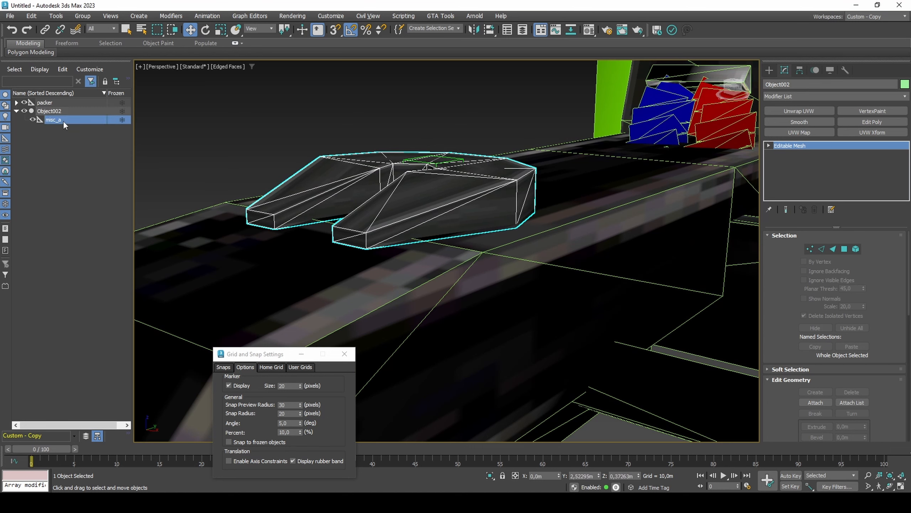
pyautogui.moveTo(63, 121); pyautogui.dragTo(62, 103)
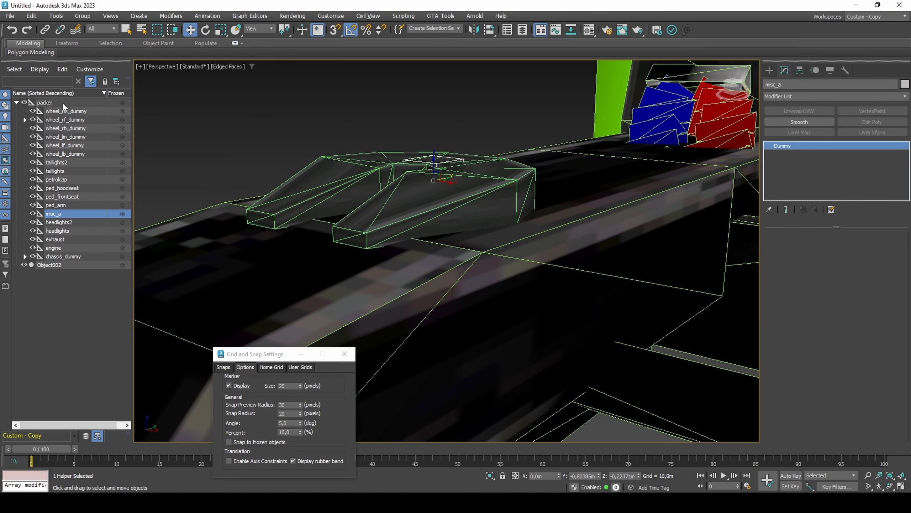
# Set the material ID of all the fifth-wheel coupling's faces to 1.
pyautogui.click(423, 204)
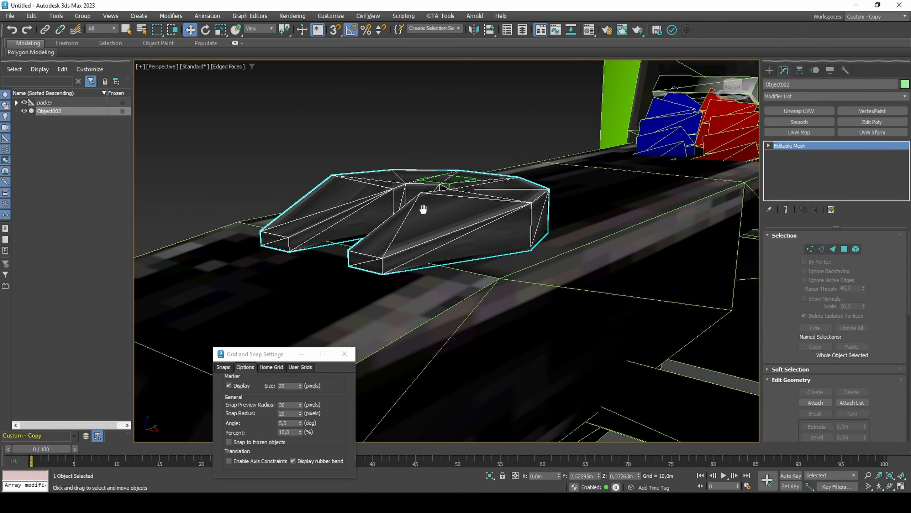
pyautogui.scroll(-3, 423, 212)
pyautogui.press('4')
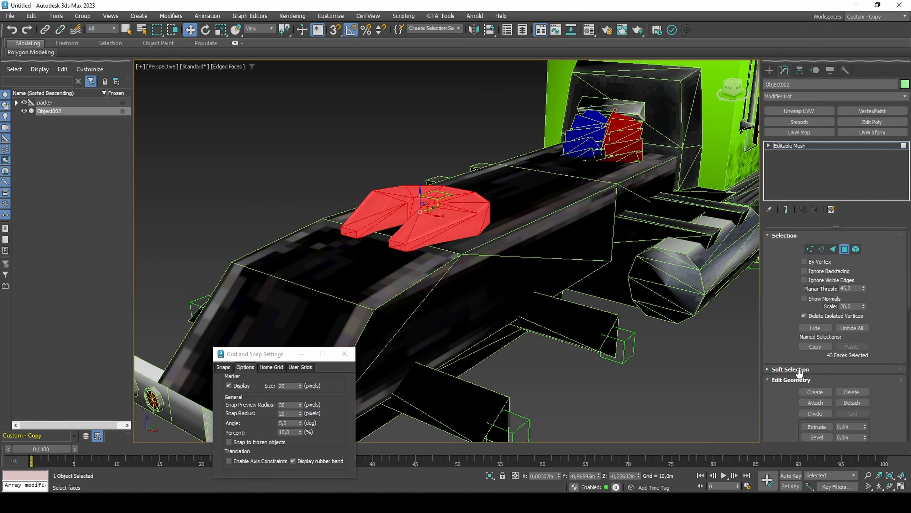
pyautogui.scroll(-5, 800, 374)
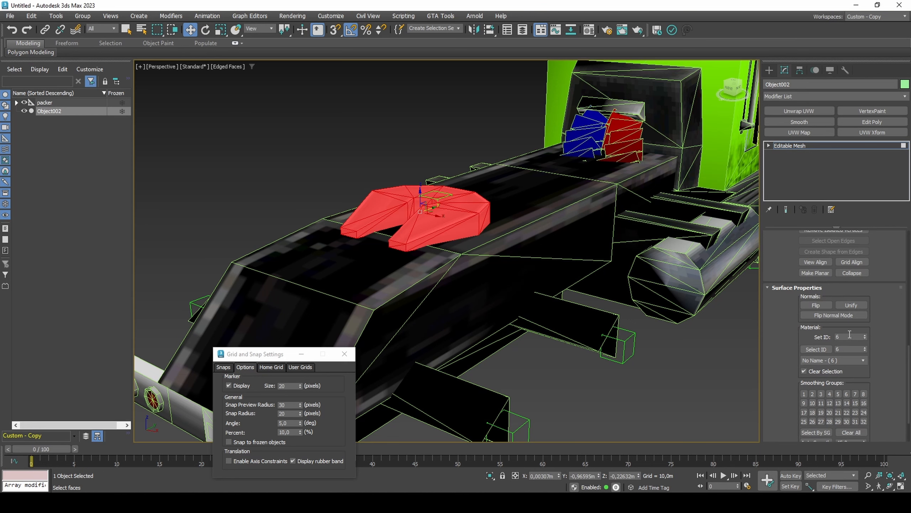
pyautogui.doubleClick(850, 334)
pyautogui.write('1')
pyautogui.press('Return')
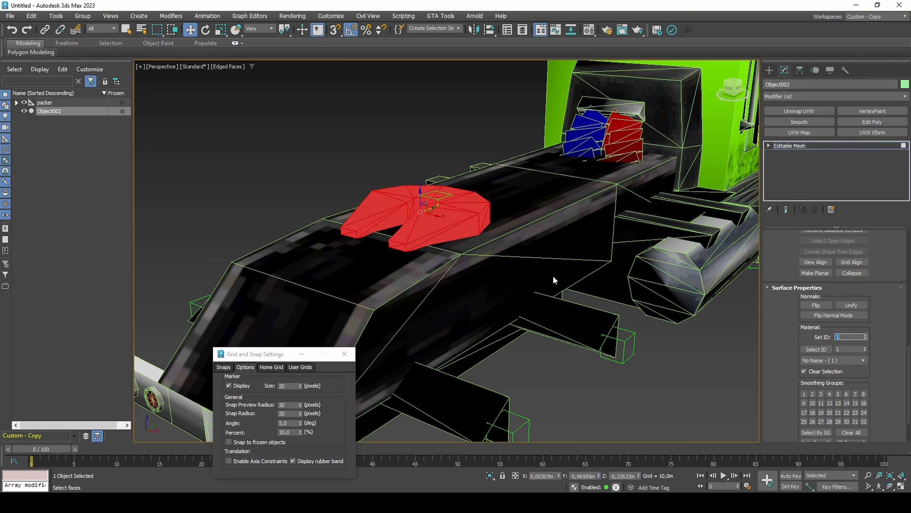
pyautogui.press('4')
# Assign the packer's multi-material to the fifth-wheel coupling and attach the coupling to the chassis.
pyautogui.press('m')
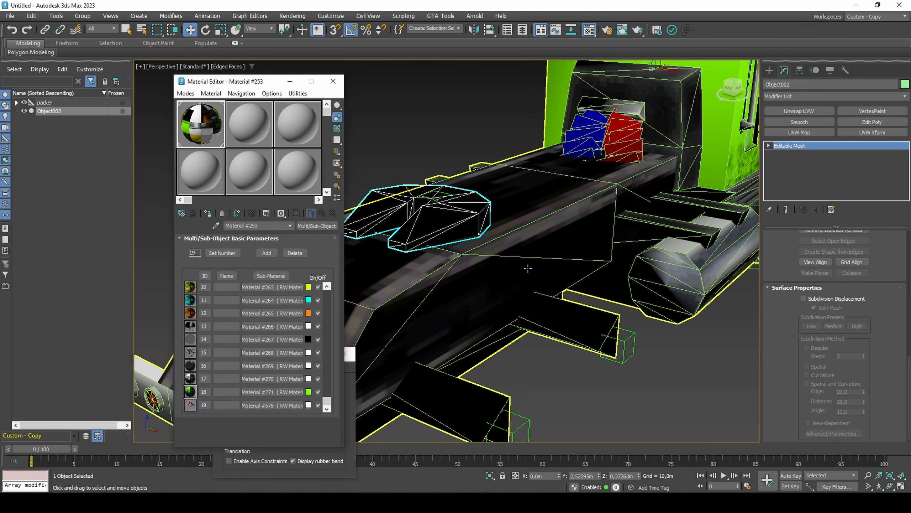
pyautogui.click(523, 206)
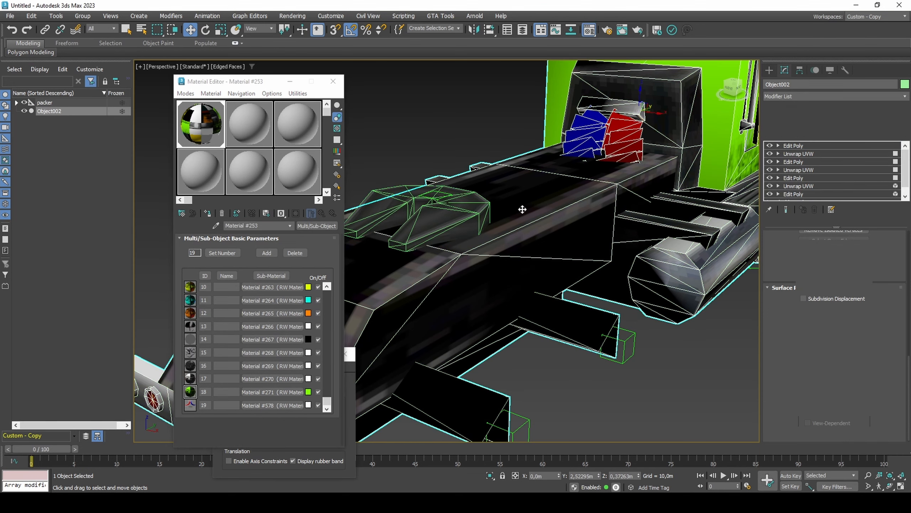
pyautogui.scroll(-2, 797, 350)
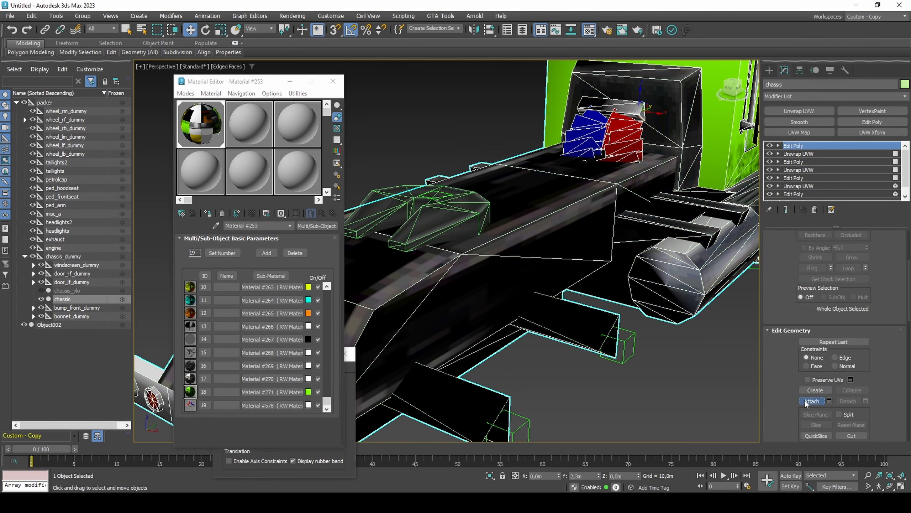
# Select all the chassis polygons with the headlights' material ID 6 and set their ID to 18.
pyautogui.click(454, 317)
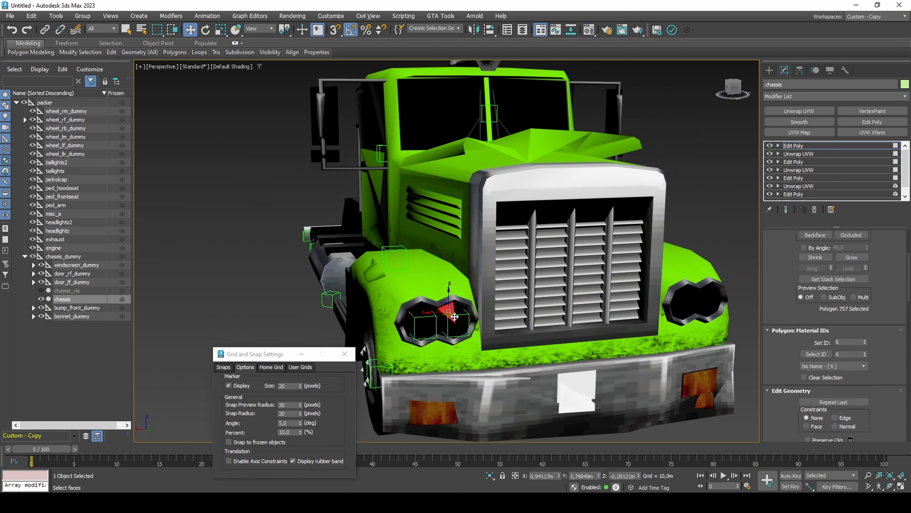
pyautogui.click(822, 356)
pyautogui.moveTo(849, 342); pyautogui.dragTo(837, 342)
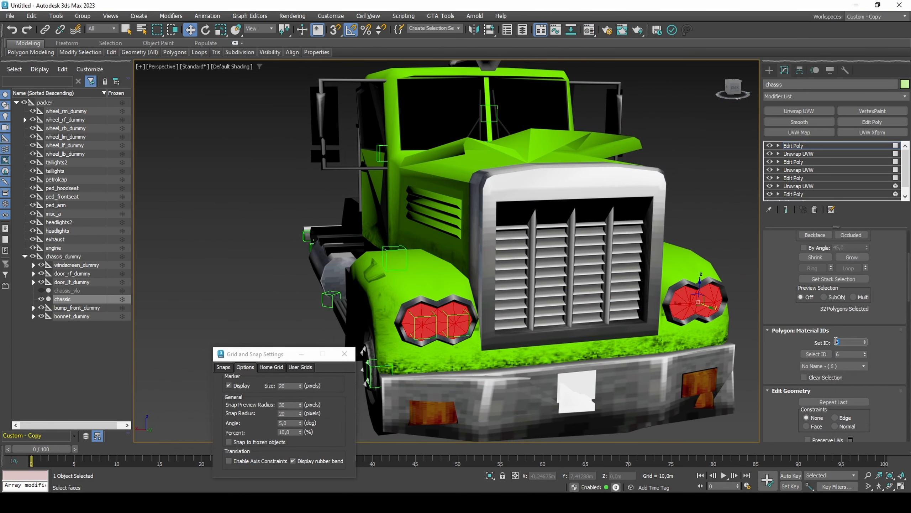
pyautogui.write('18')
pyautogui.press('Return')
# Swap two sub-material IDs in the packer's multi-material, giving Material #271 ID 6 and Material #259 ID 18.
pyautogui.press('m')
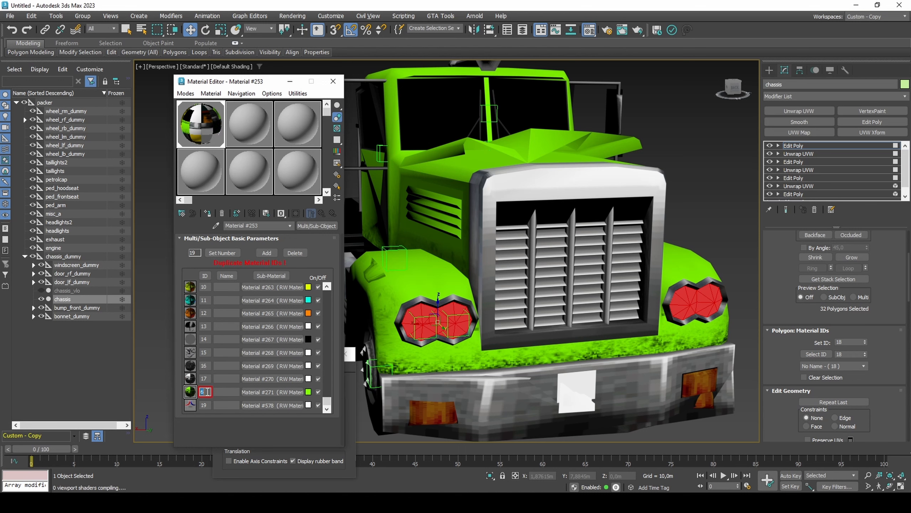
pyautogui.moveTo(326, 401); pyautogui.dragTo(328, 318)
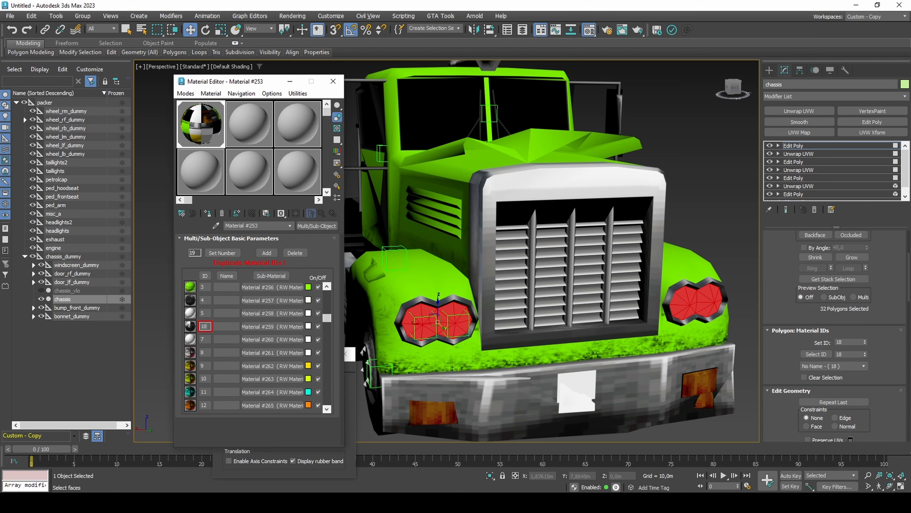
pyautogui.press('Return')
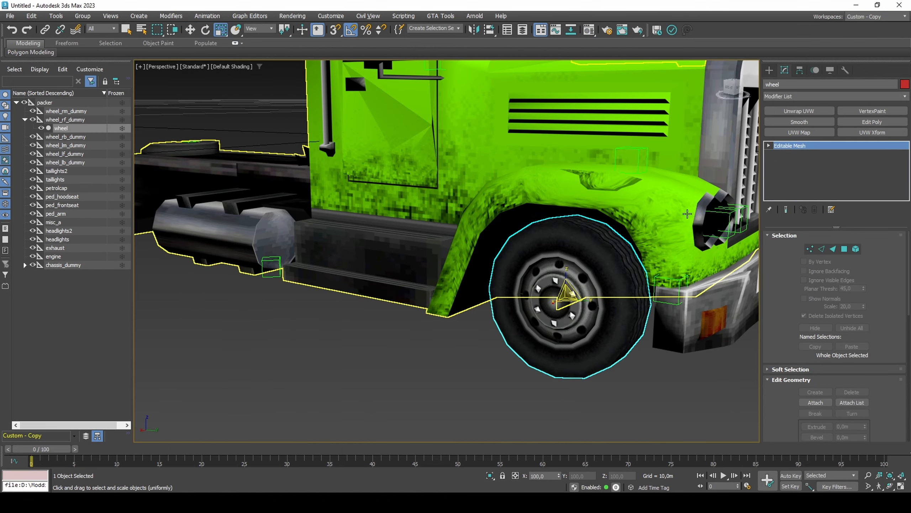
# Add an XForm modifier to the wheel and scale its gizmo uniformly by an offset percentage.
pyautogui.click(809, 96)
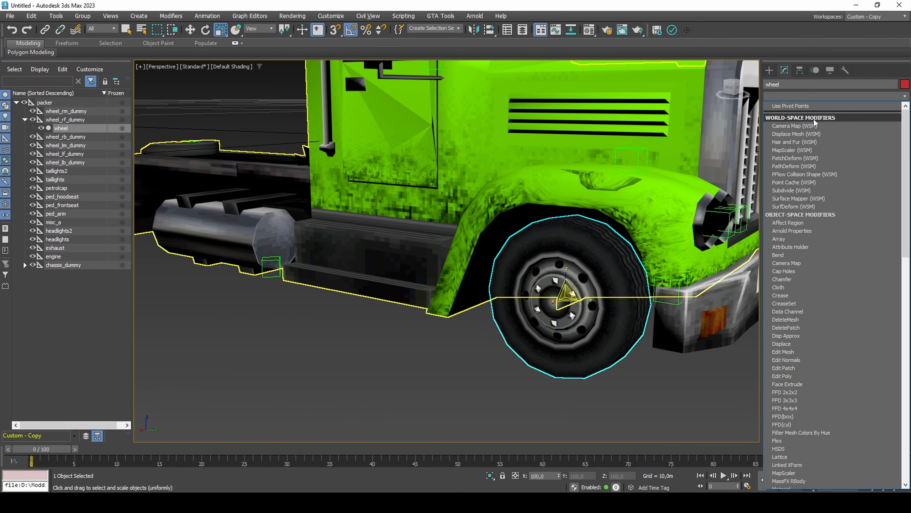
pyautogui.scroll(-15, 821, 403)
pyautogui.click(789, 474)
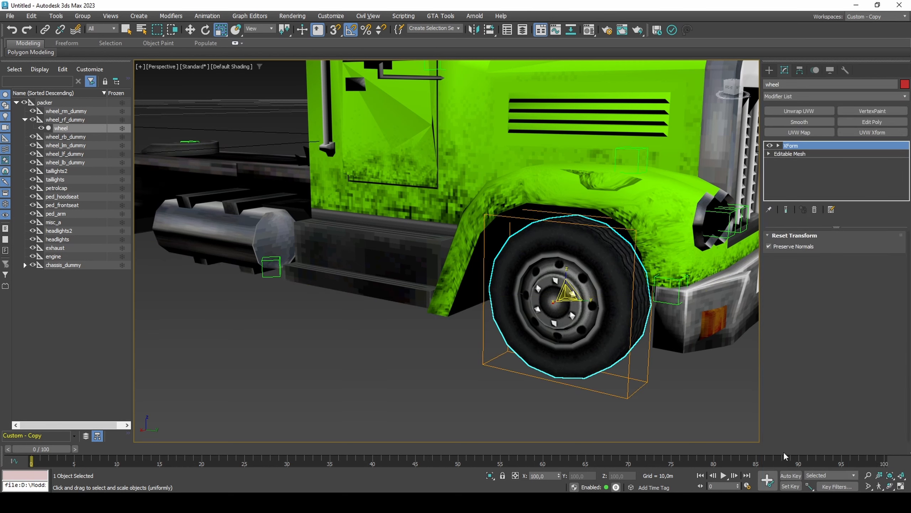
pyautogui.click(779, 146)
pyautogui.click(792, 154)
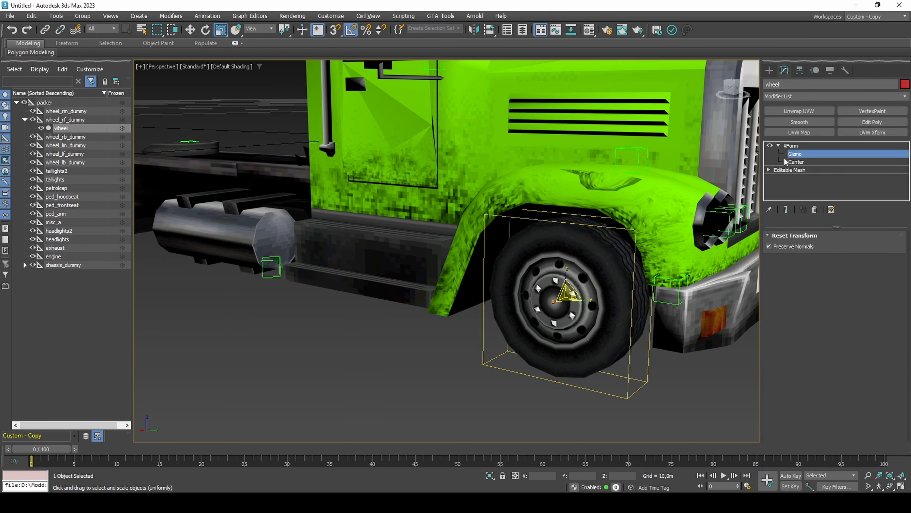
pyautogui.press('F12')
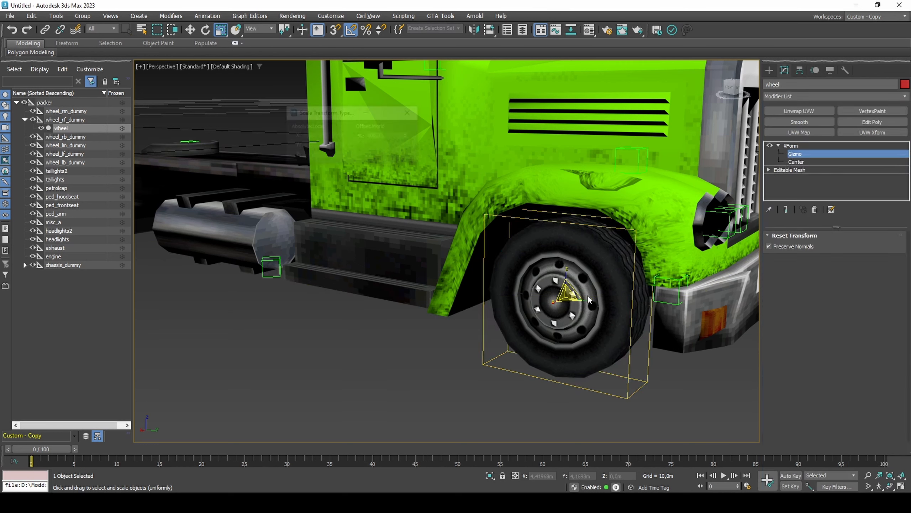
pyautogui.click(383, 136)
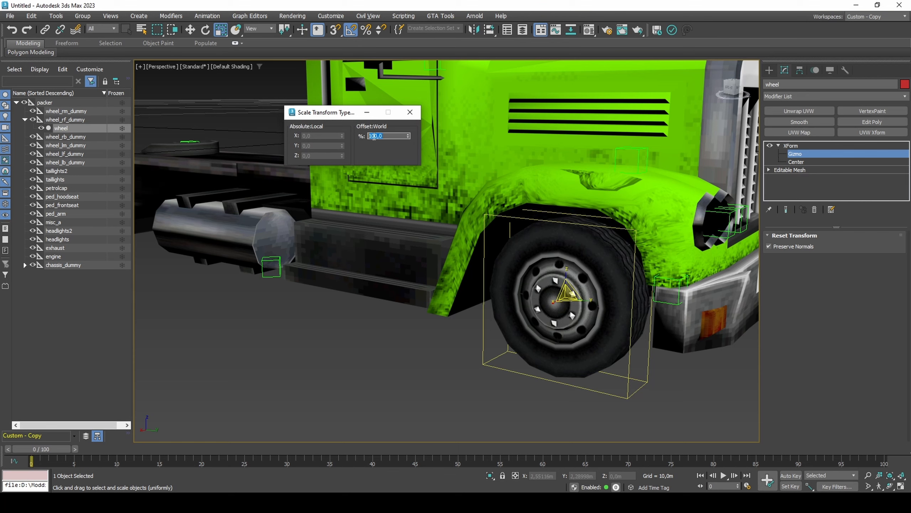
pyautogui.press('Return')
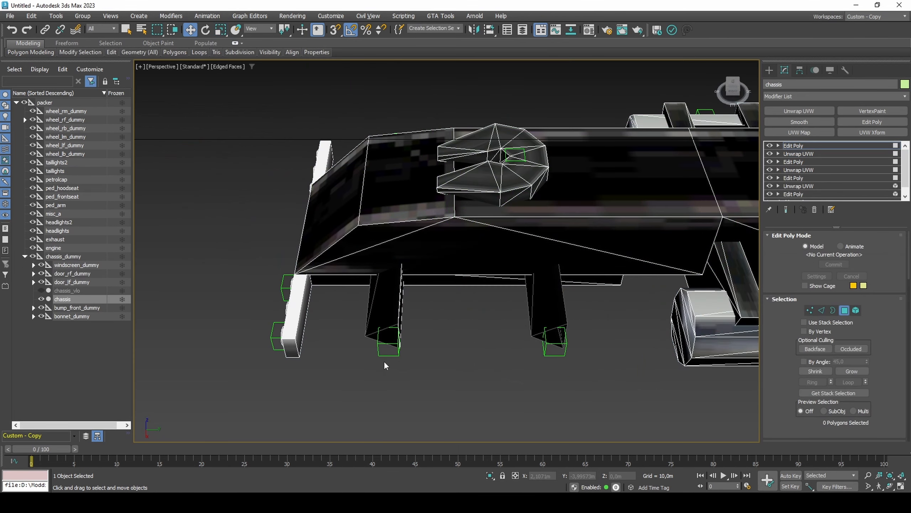
# Detach the two rear mudflaps' polygons as a cloned element within the chassis and flip the selected polygons.
pyautogui.moveTo(512, 341); pyautogui.dragTo(592, 309)
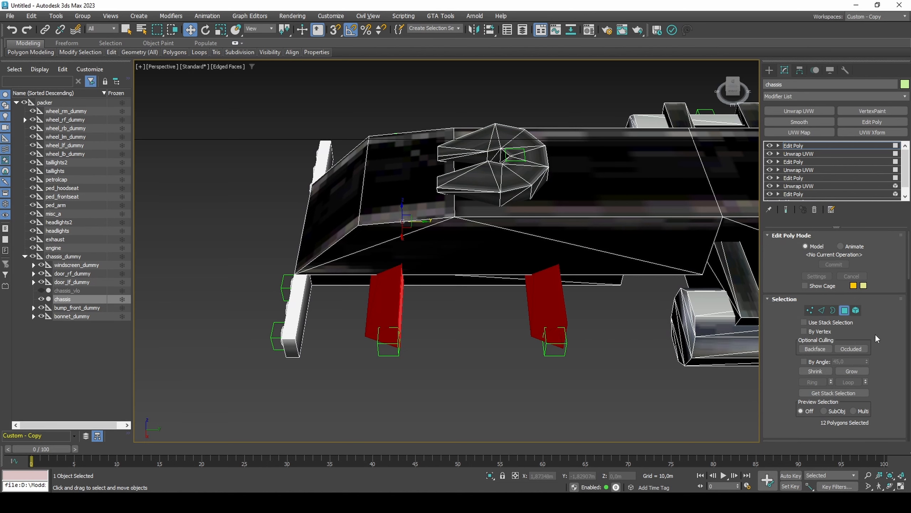
pyautogui.scroll(-5, 878, 338)
pyautogui.scroll(2, 878, 338)
pyautogui.click(847, 347)
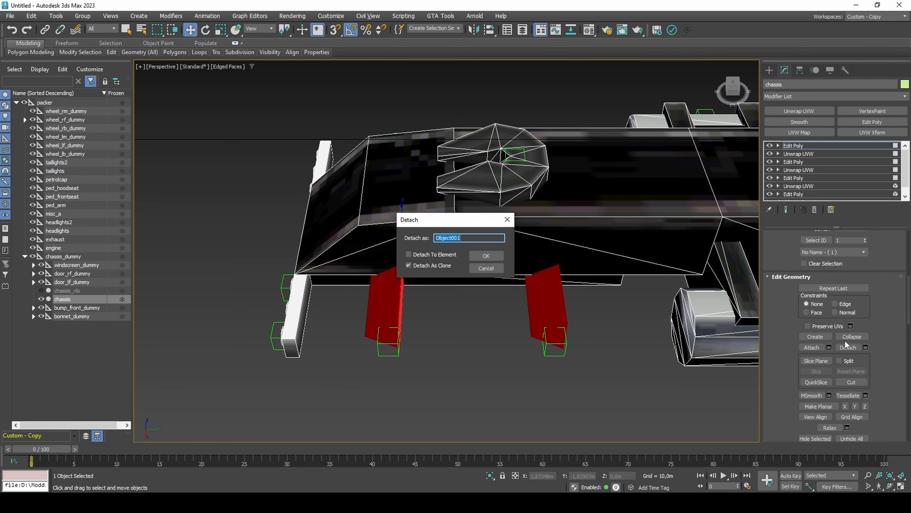
pyautogui.click(409, 254)
pyautogui.click(487, 255)
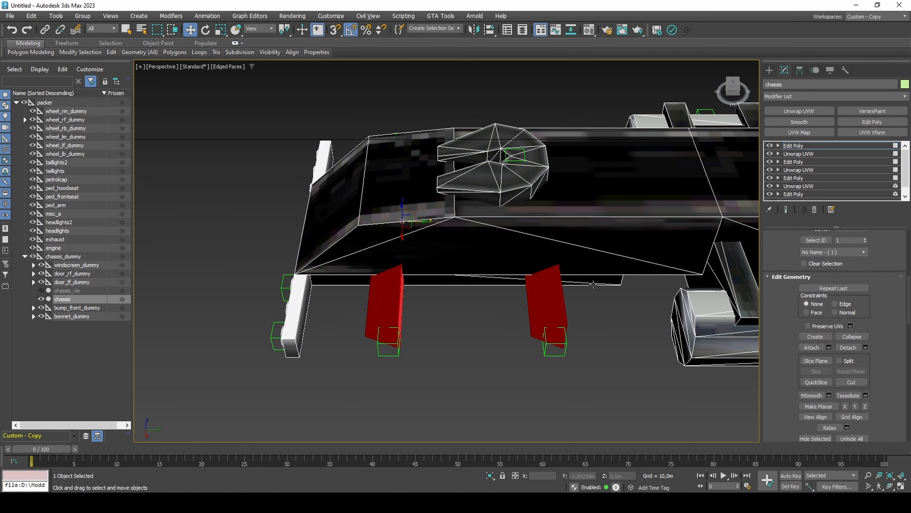
pyautogui.scroll(-6, 861, 320)
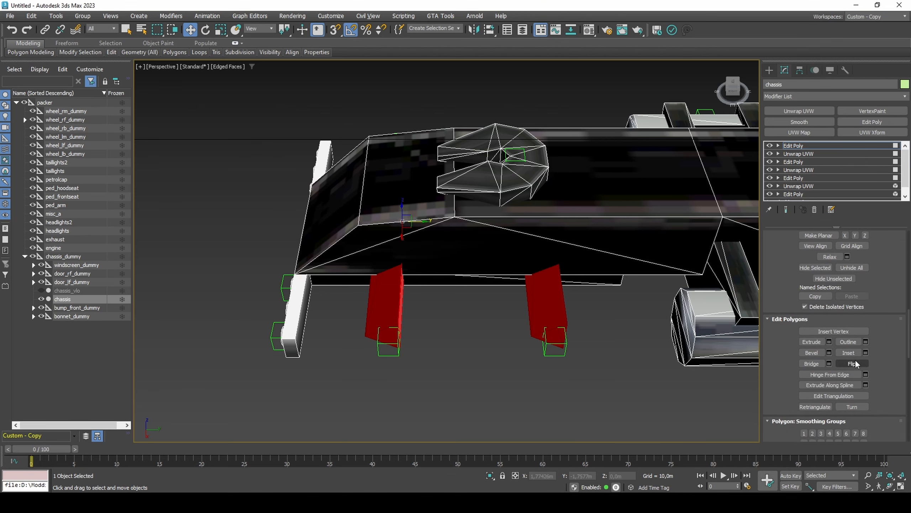
pyautogui.click(854, 363)
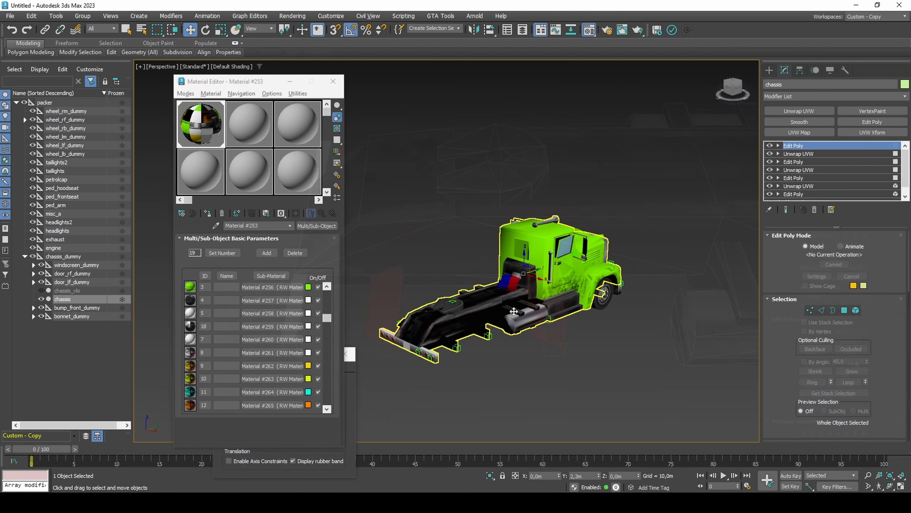
# Unhide all objects and isolate the low-detail chassis_vlo model.
pyautogui.rightClick(514, 306)
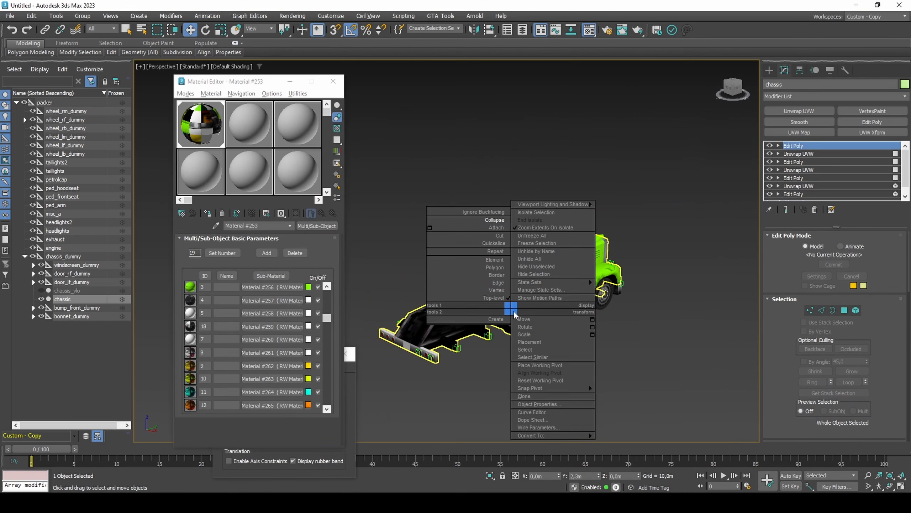
pyautogui.click(527, 260)
pyautogui.click(466, 324)
pyautogui.rightClick(450, 342)
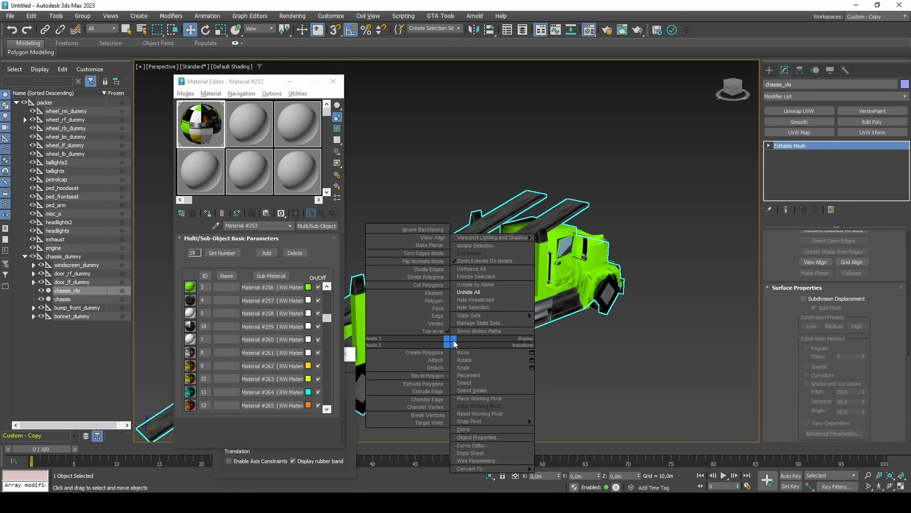
pyautogui.click(473, 245)
pyautogui.press('m')
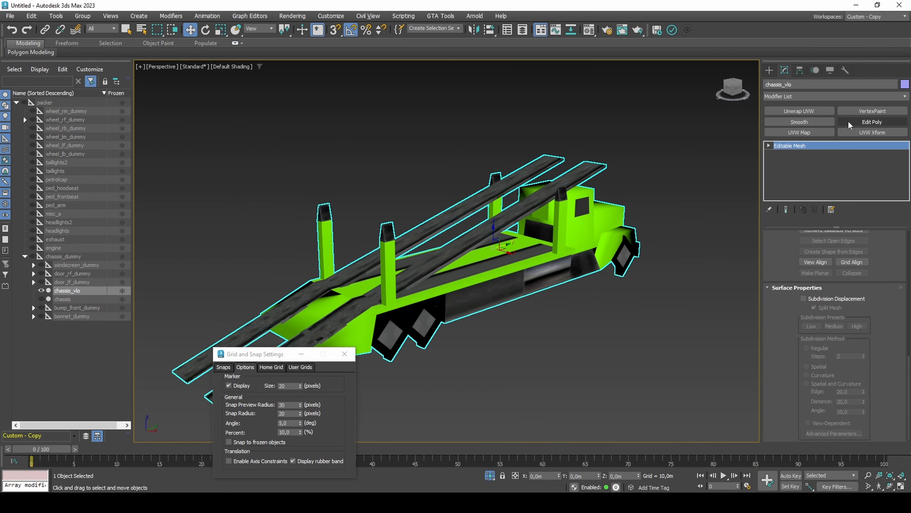
# Add an Edit Poly modifier to chassis_vlo and delete the long ramp elements above and behind the bed.
pyautogui.click(872, 122)
pyautogui.press('5')
pyautogui.click(472, 238)
pyautogui.moveTo(472, 238)
pyautogui.mouseDown(button='middle')
pyautogui.moveTo(507, 230)
pyautogui.moveTo(472, 236)
pyautogui.mouseUp(button='middle')
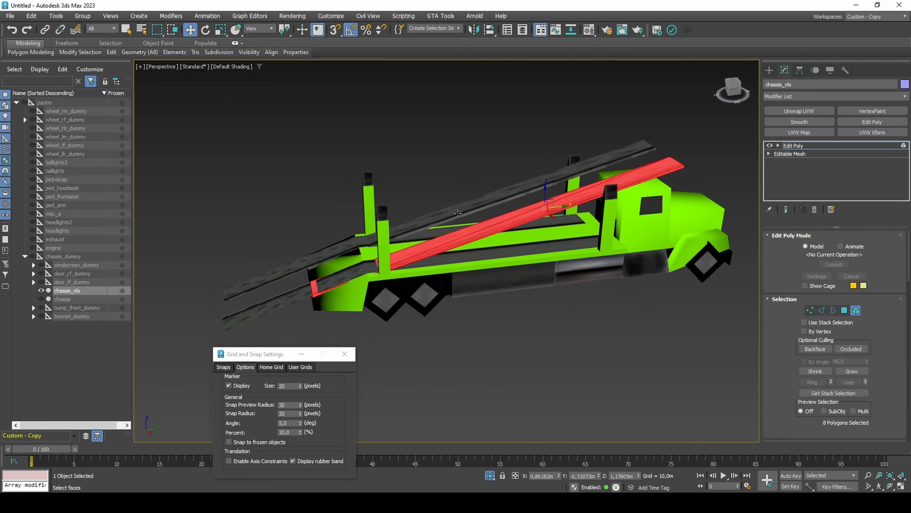
pyautogui.keyDown('ctrl'); pyautogui.click(458, 212); pyautogui.keyUp('ctrl')
pyautogui.keyDown('ctrl'); pyautogui.click(289, 268); pyautogui.keyUp('ctrl')
pyautogui.keyDown('ctrl'); pyautogui.click(291, 298); pyautogui.keyUp('ctrl')
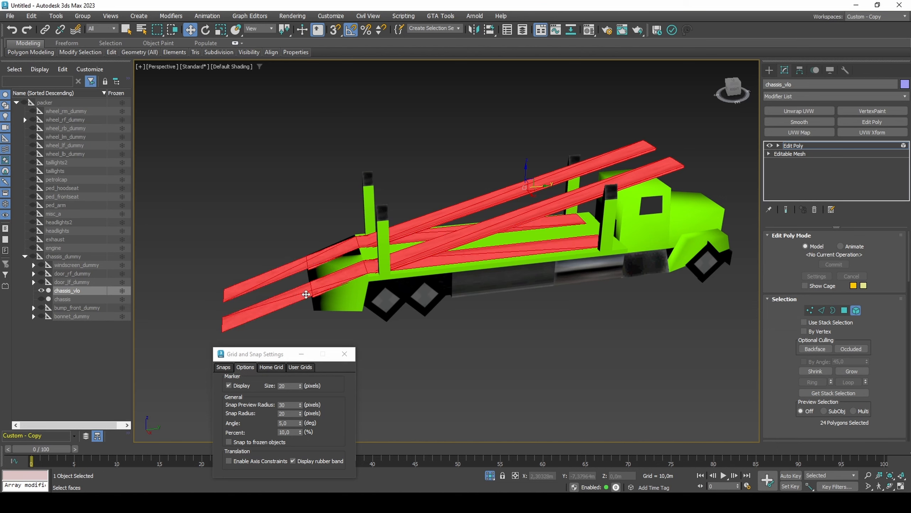
pyautogui.press('Delete')
# Delete the four upright posts and the green bed element from chassis_vlo.
pyautogui.keyDown('alt'); pyautogui.moveTo(305, 294); pyautogui.dragTo(466, 230, button='middle'); pyautogui.keyUp('alt')
pyautogui.moveTo(355, 169); pyautogui.dragTo(384, 215)
pyautogui.keyDown('ctrl'); pyautogui.moveTo(525, 138); pyautogui.dragTo(602, 212); pyautogui.keyUp('ctrl')
pyautogui.press('Delete')
pyautogui.click(509, 248)
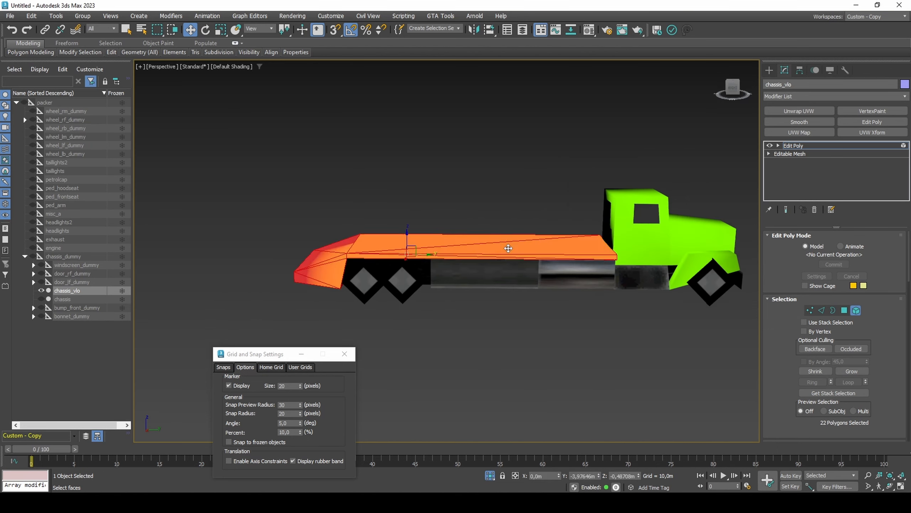
pyautogui.press('Delete')
# End the isolation and move chassis_vlo's rear wheel section vertices forward to Y about -1.90 m.
pyautogui.keyDown('alt'); pyautogui.moveTo(508, 249); pyautogui.dragTo(334, 233, button='middle'); pyautogui.keyUp('alt')
pyautogui.press('1')
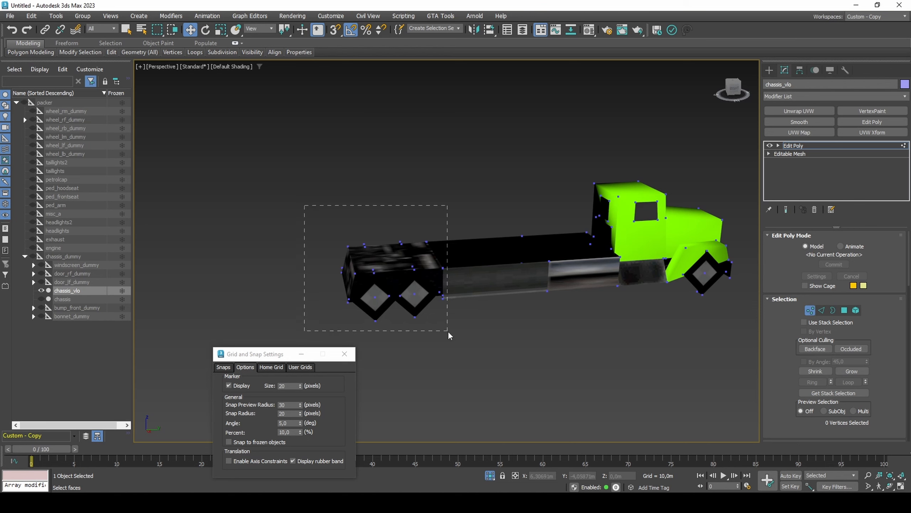
pyautogui.moveTo(448, 335); pyautogui.dragTo(450, 336)
pyautogui.rightClick(408, 268)
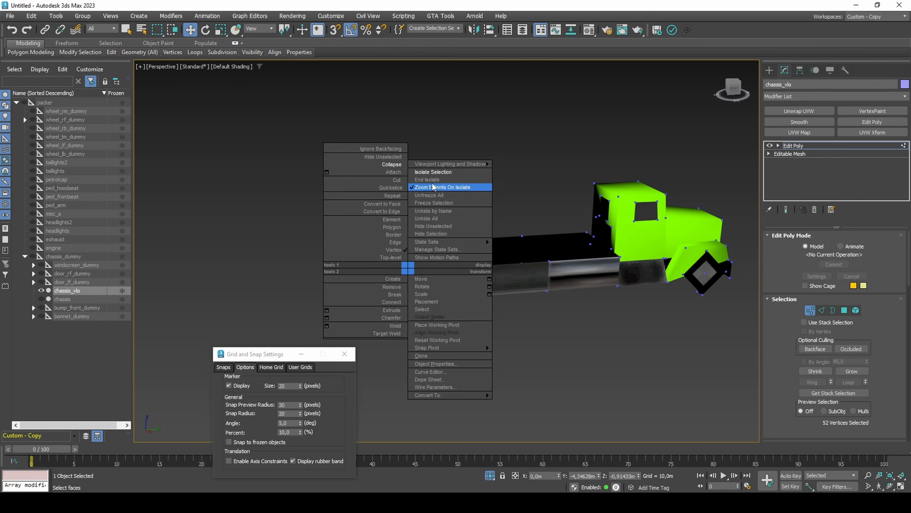
pyautogui.click(429, 195)
pyautogui.keyDown('alt'); pyautogui.moveTo(448, 220); pyautogui.dragTo(489, 264, button='middle'); pyautogui.keyUp('alt')
pyautogui.scroll(3, 461, 277)
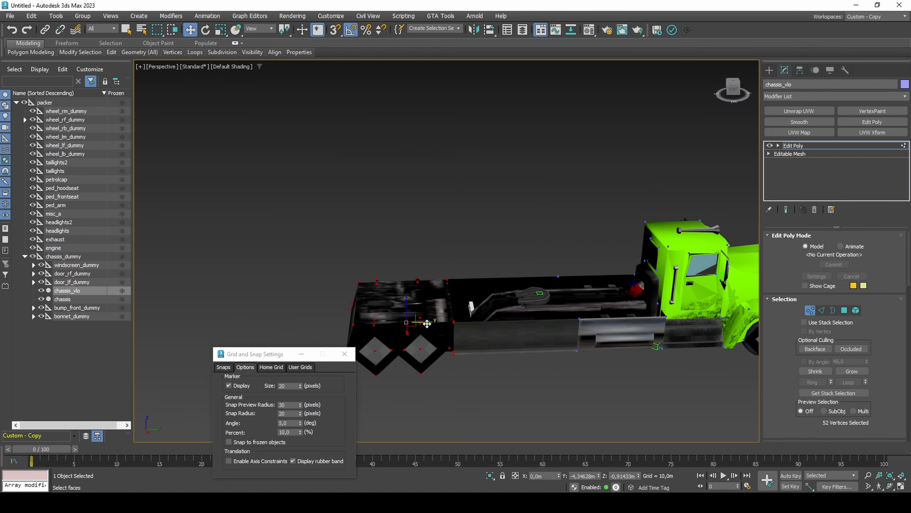
pyautogui.moveTo(426, 324); pyautogui.dragTo(576, 314)
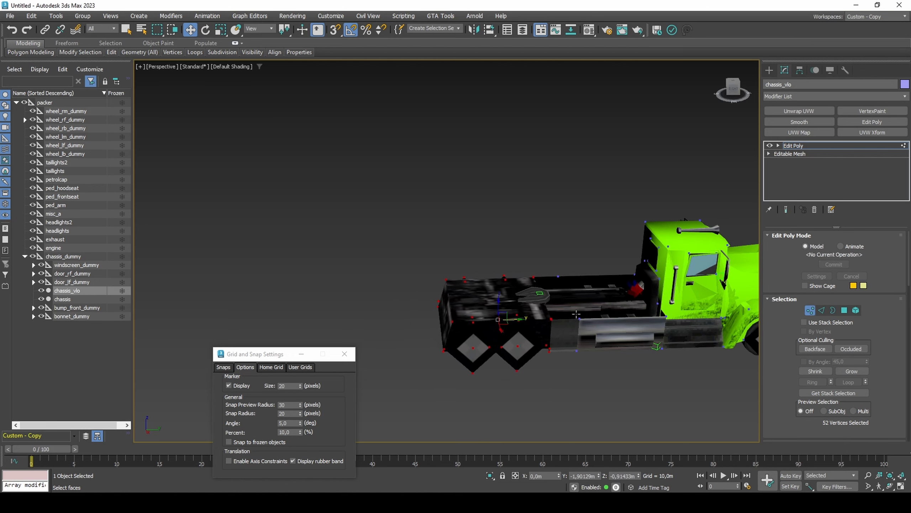
# Move the four vertices at the side tank's rear edge forward to match the detailed chassis, and shift chassis_vlo's rear wheel section further forward.
pyautogui.keyDown('alt'); pyautogui.moveTo(576, 314); pyautogui.dragTo(536, 269, button='middle'); pyautogui.keyUp('alt')
pyautogui.moveTo(495, 366); pyautogui.dragTo(494, 362)
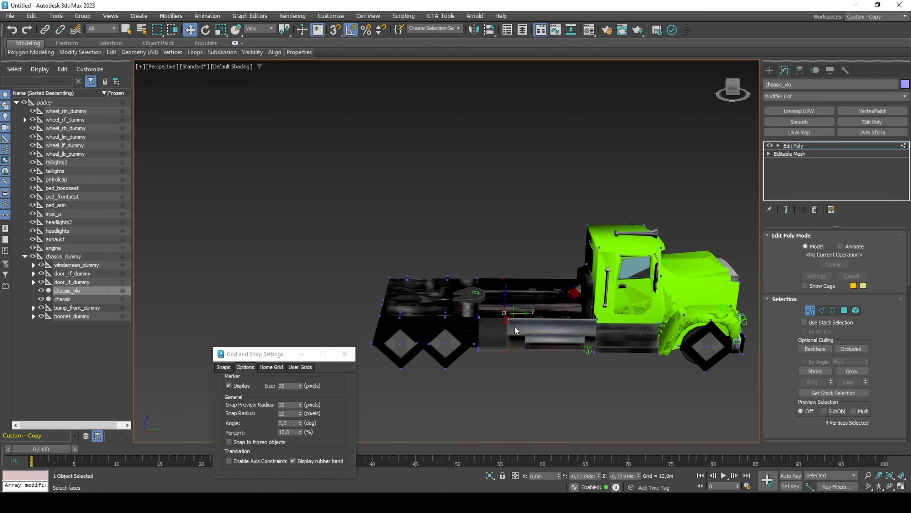
pyautogui.moveTo(522, 313); pyautogui.dragTo(542, 315)
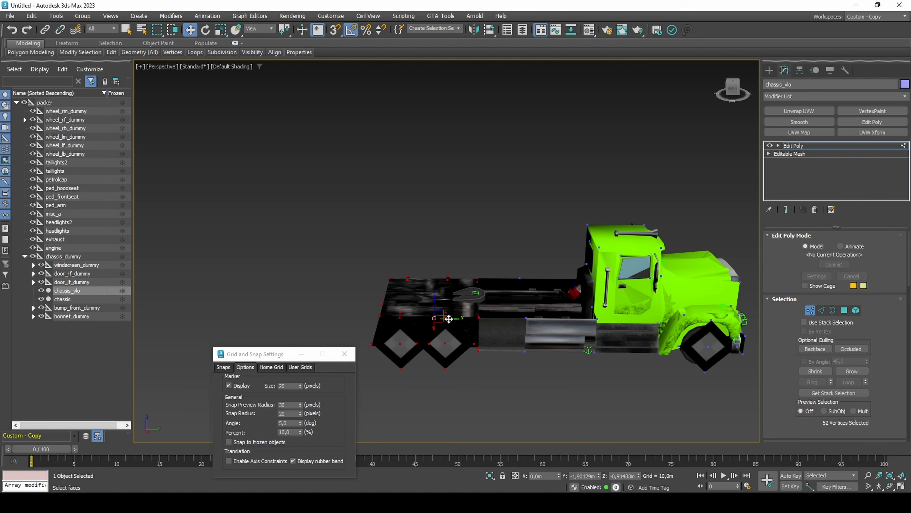
pyautogui.moveTo(448, 316); pyautogui.dragTo(480, 319)
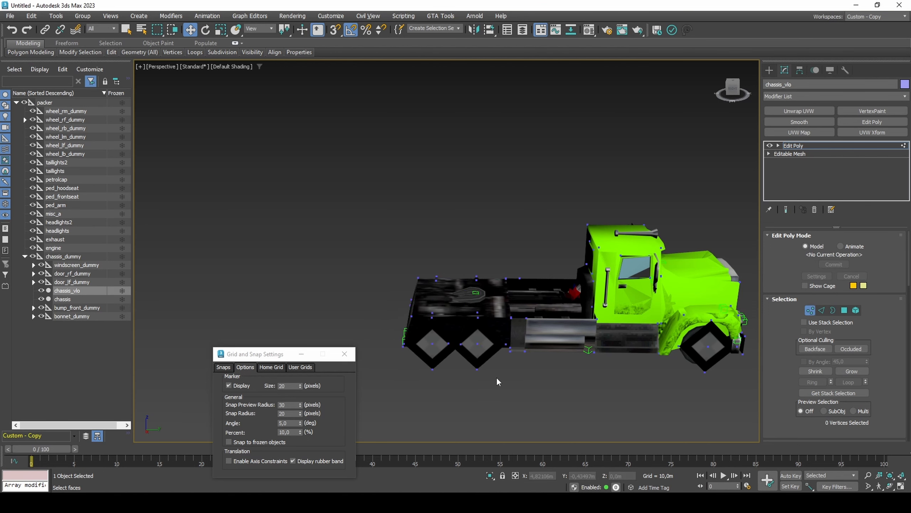
pyautogui.press('1')
# Move only chassis_vlo's pivot to Y 2.3 m.
pyautogui.click(800, 69)
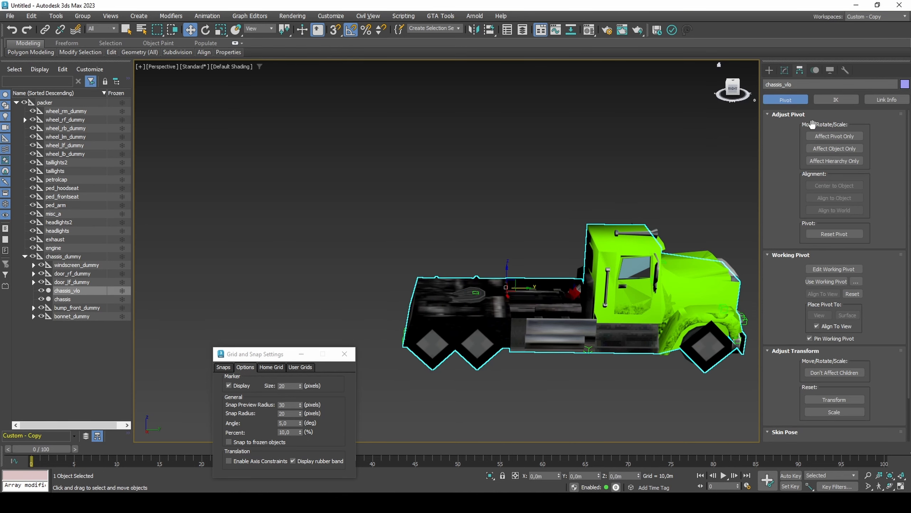
pyautogui.click(814, 135)
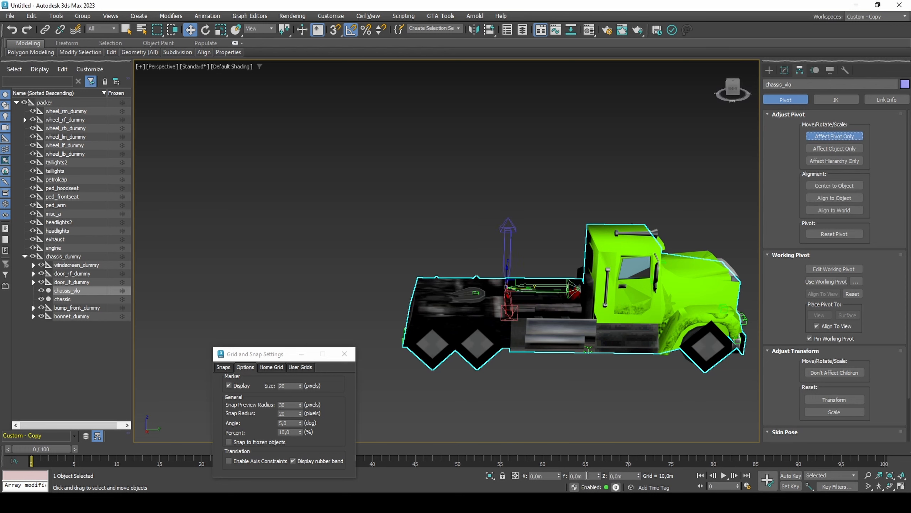
pyautogui.click(587, 476)
pyautogui.press('Return')
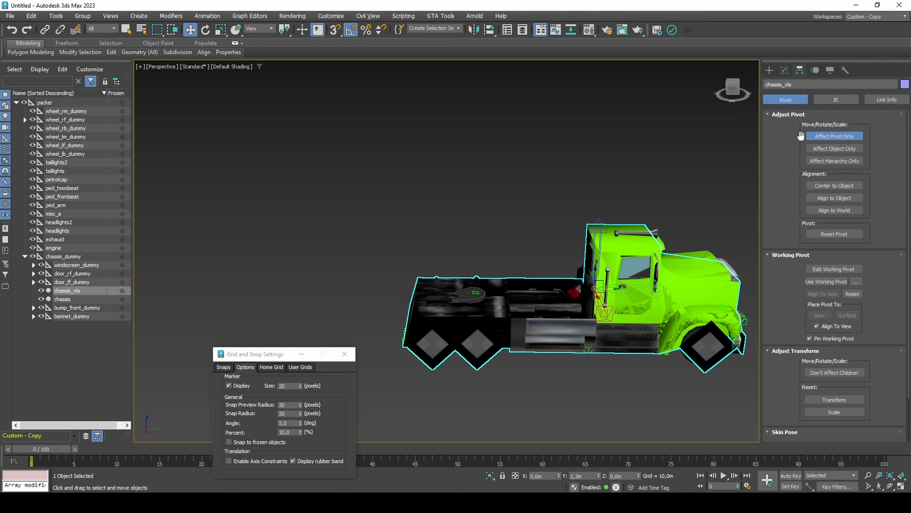
pyautogui.click(814, 136)
# Reset the packer root dummy's Y position to 0 m and select every object in the scene.
pyautogui.click(73, 103)
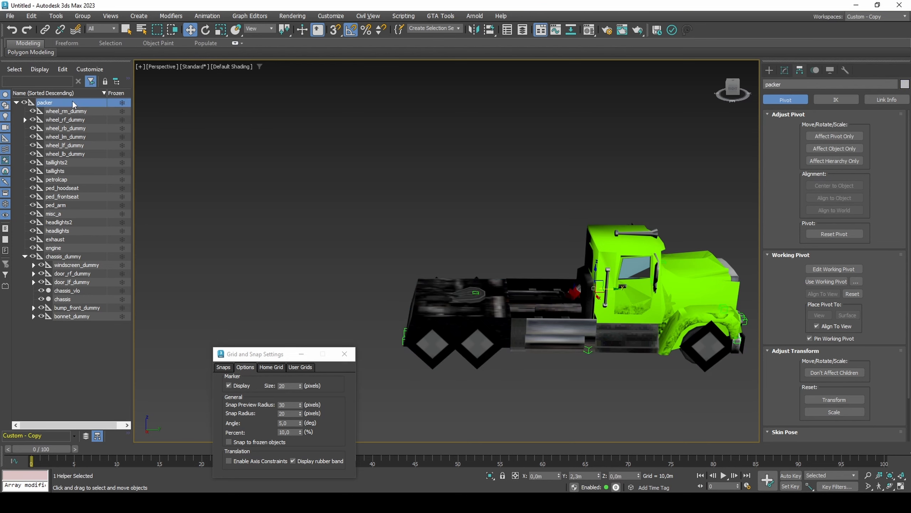
pyautogui.rightClick(599, 476)
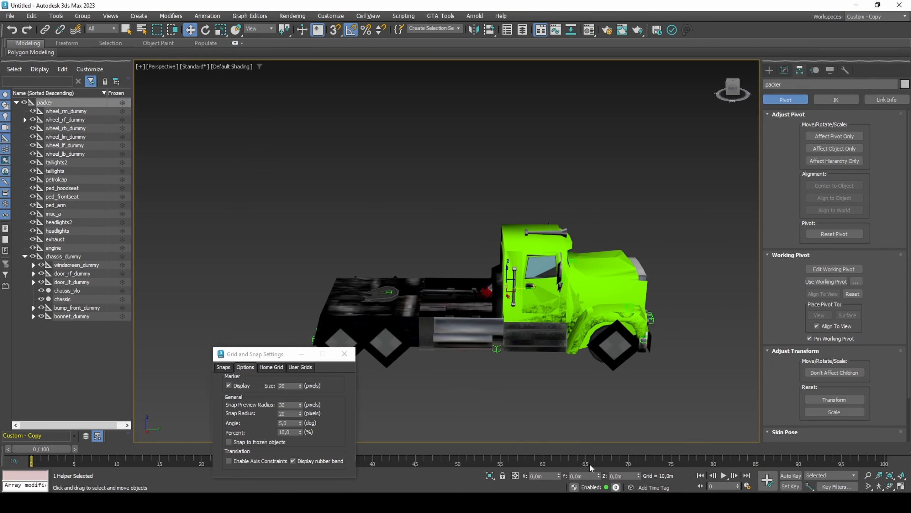
pyautogui.press('q')
pyautogui.click(695, 138)
pyautogui.hotkey('ctrl', 'a')
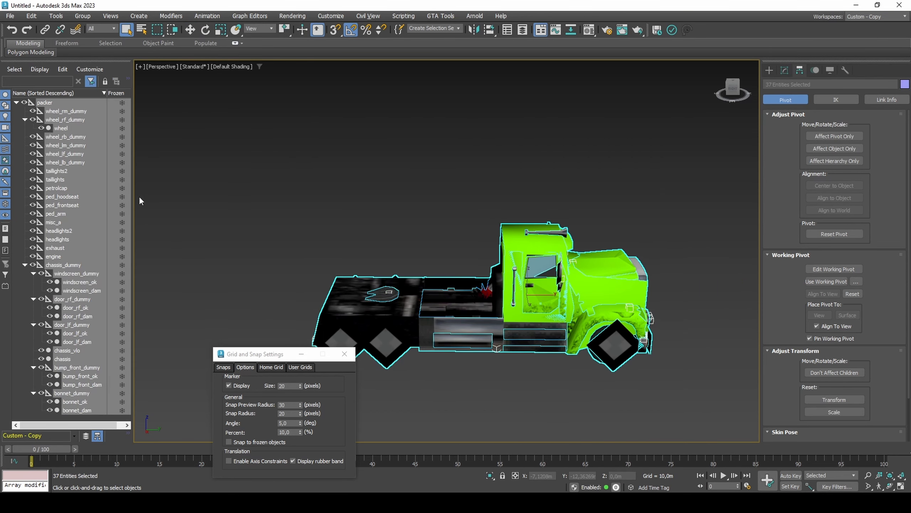
# Export the selected objects as the RenderWare model packertruck, accepting the DFF exporter settings.
pyautogui.click(10, 16)
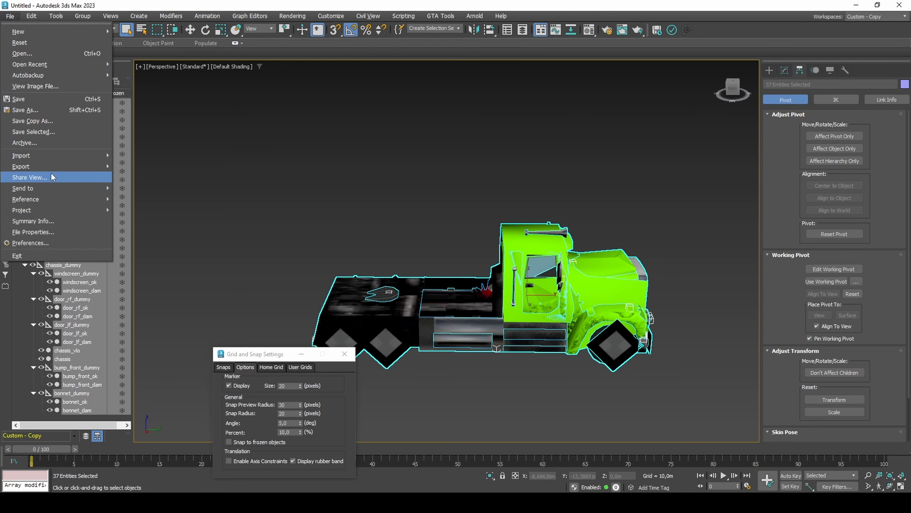
pyautogui.moveTo(64, 167)
pyautogui.click(139, 158)
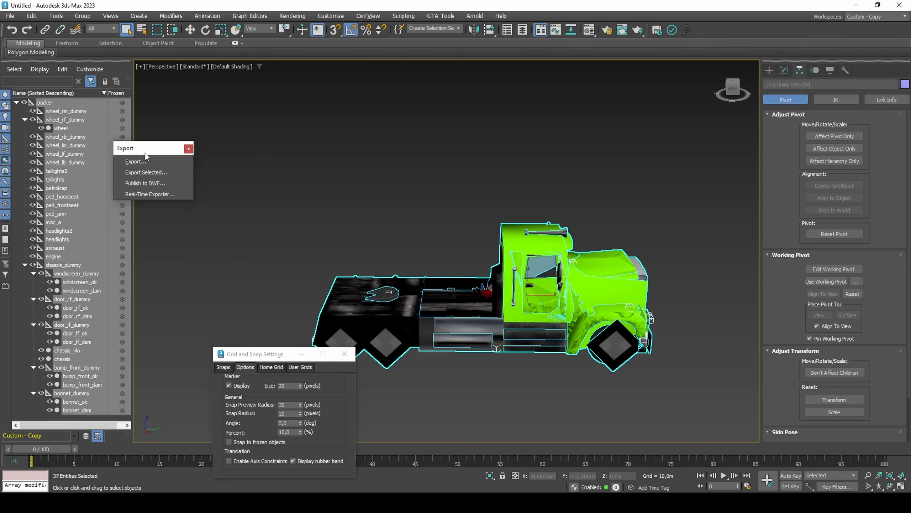
pyautogui.click(162, 188)
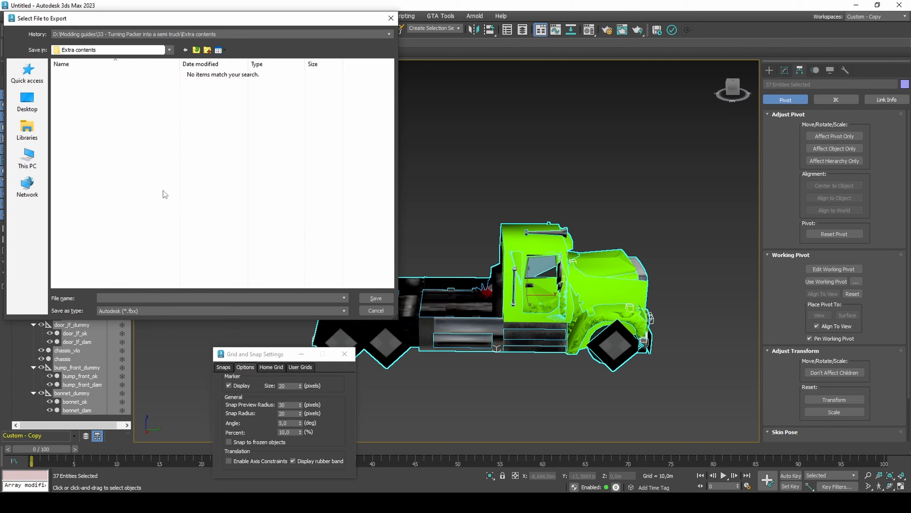
pyautogui.click(153, 307)
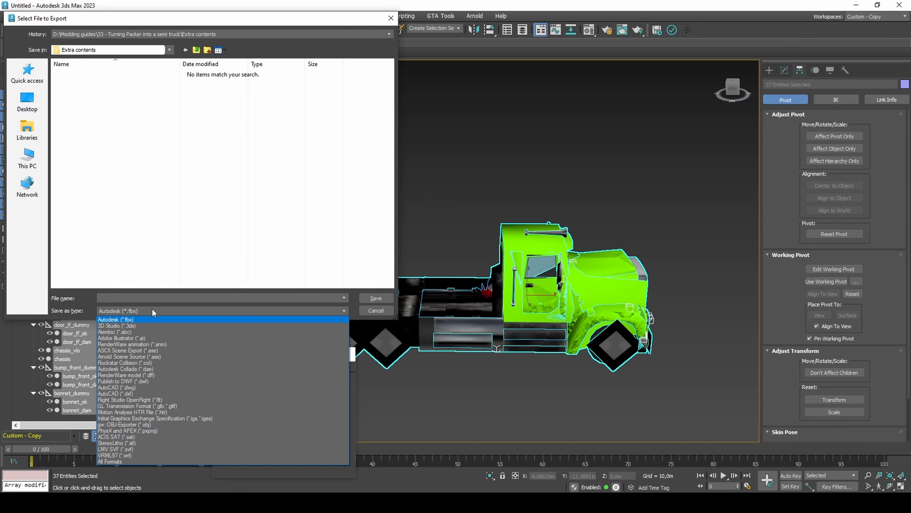
pyautogui.click(148, 373)
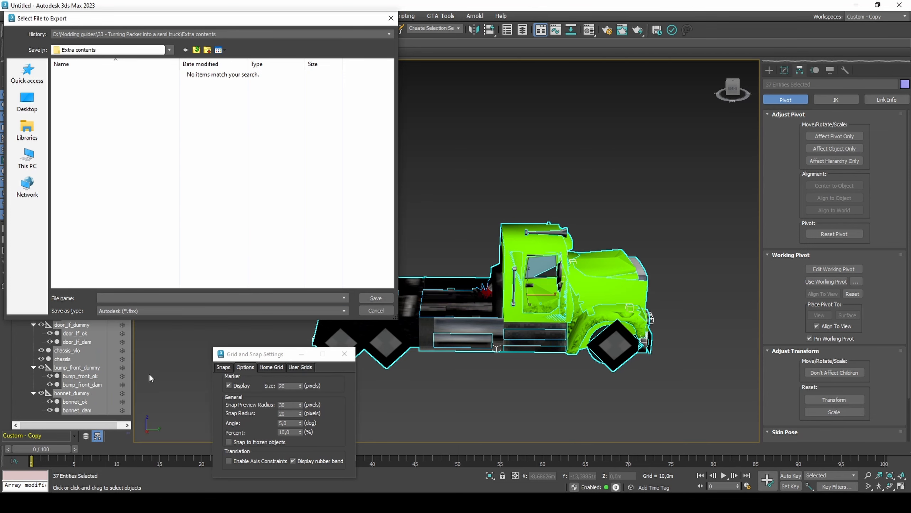
pyautogui.click(173, 299)
pyautogui.write('packertr')
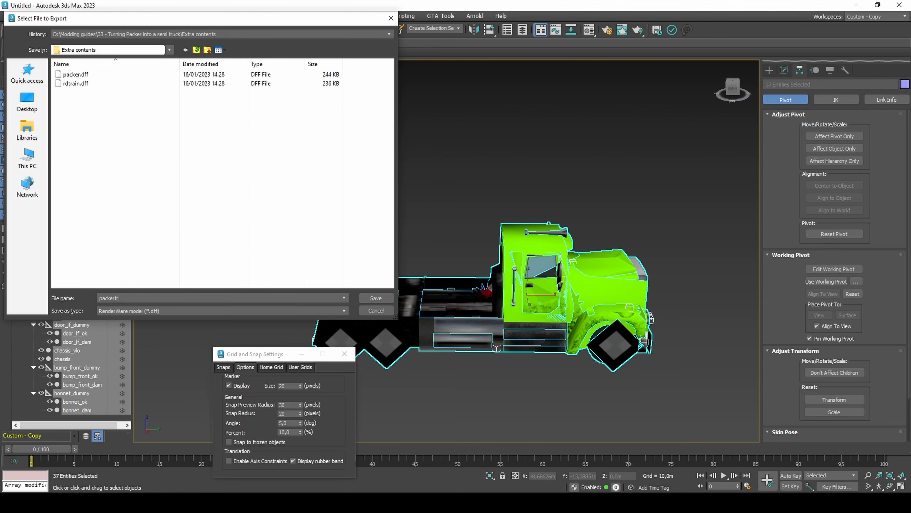
pyautogui.write('uck')
pyautogui.press('Return')
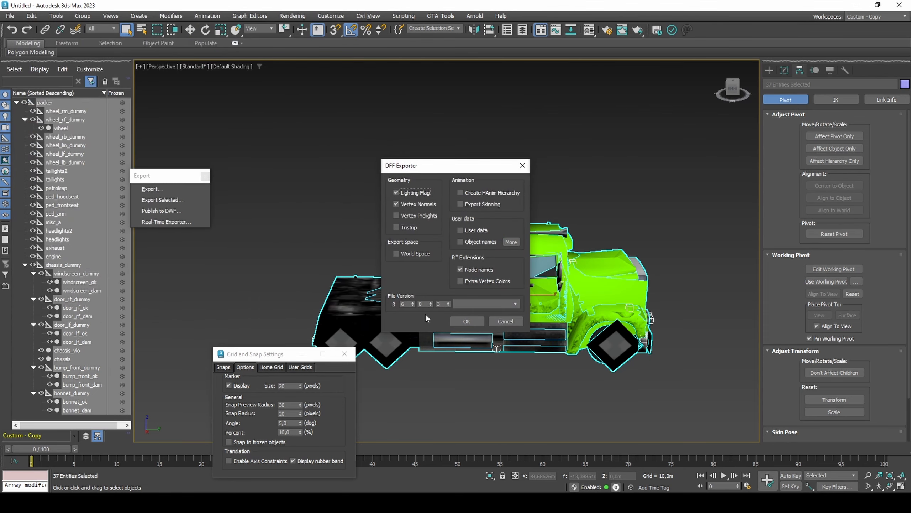
pyautogui.click(457, 321)
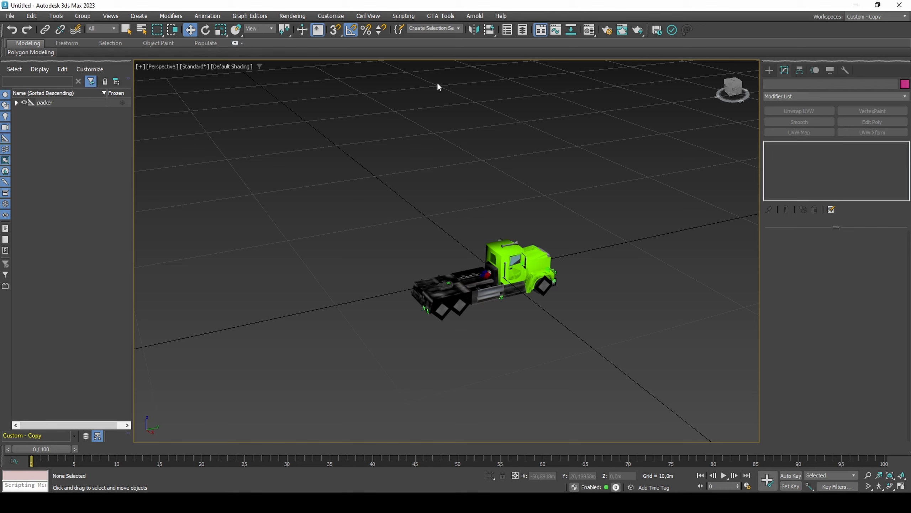
# Open the COL IO collision tool and load the vehicle collision embedded in packer.dff.
pyautogui.click(441, 17)
pyautogui.moveTo(449, 45)
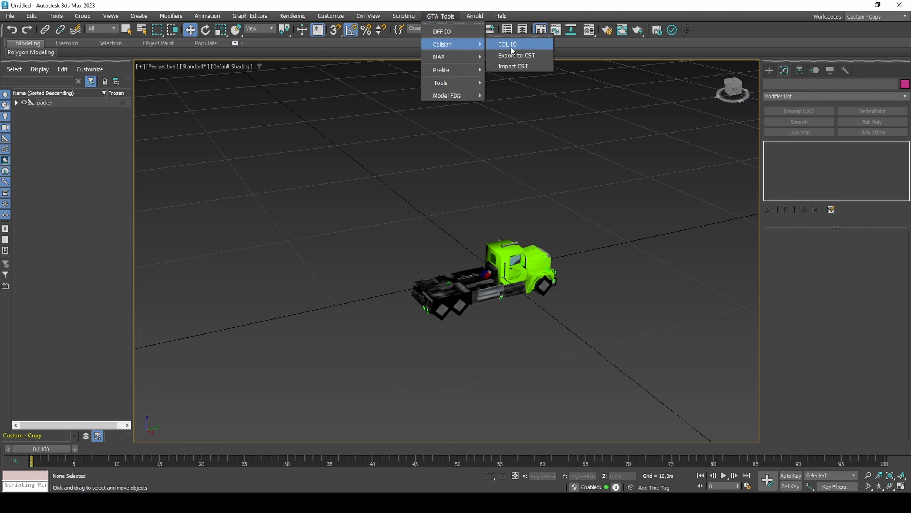
pyautogui.click(511, 46)
pyautogui.moveTo(23, 31); pyautogui.dragTo(163, 118)
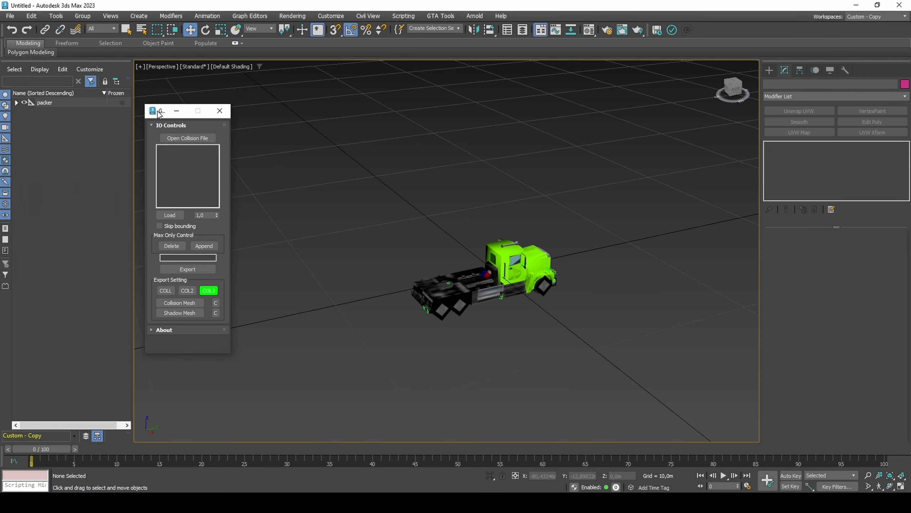
pyautogui.click(185, 146)
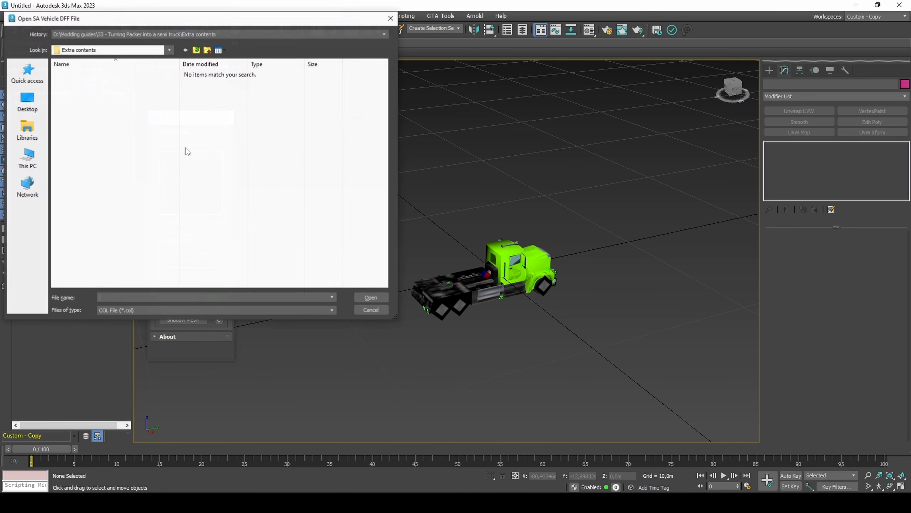
pyautogui.click(145, 311)
pyautogui.click(140, 323)
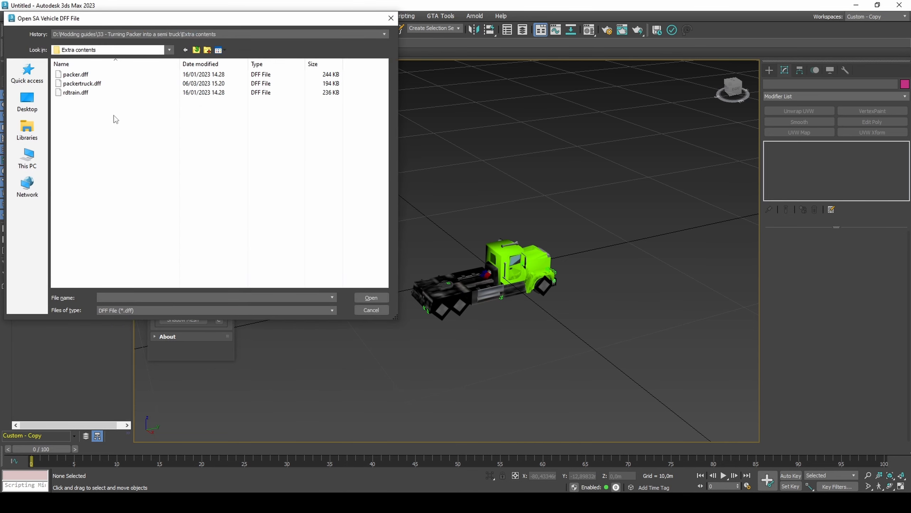
pyautogui.click(117, 76)
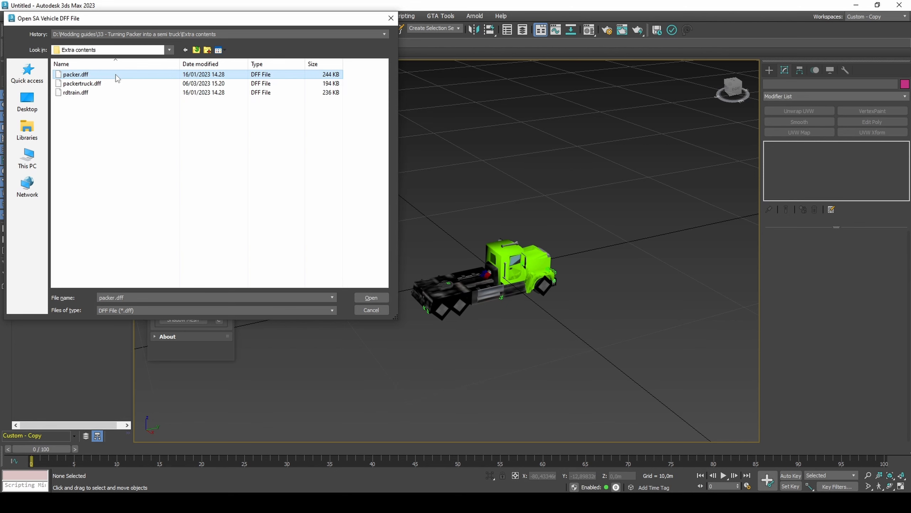
pyautogui.doubleClick(116, 75)
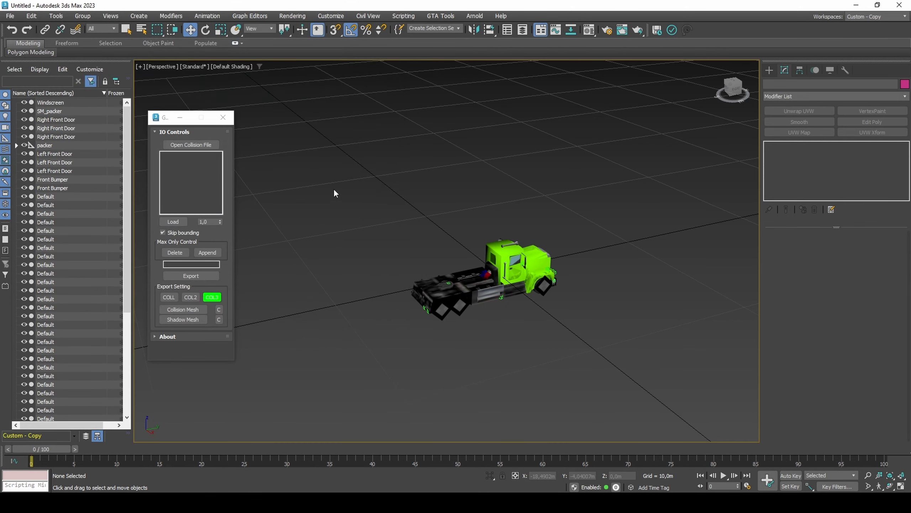
# Set the packer root dummy's Y position to 2.3 m.
pyautogui.click(66, 145)
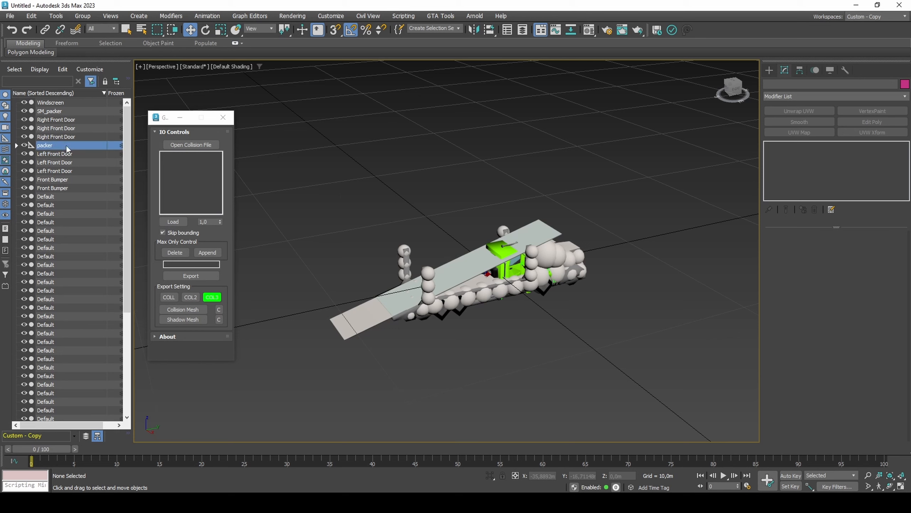
pyautogui.click(579, 476)
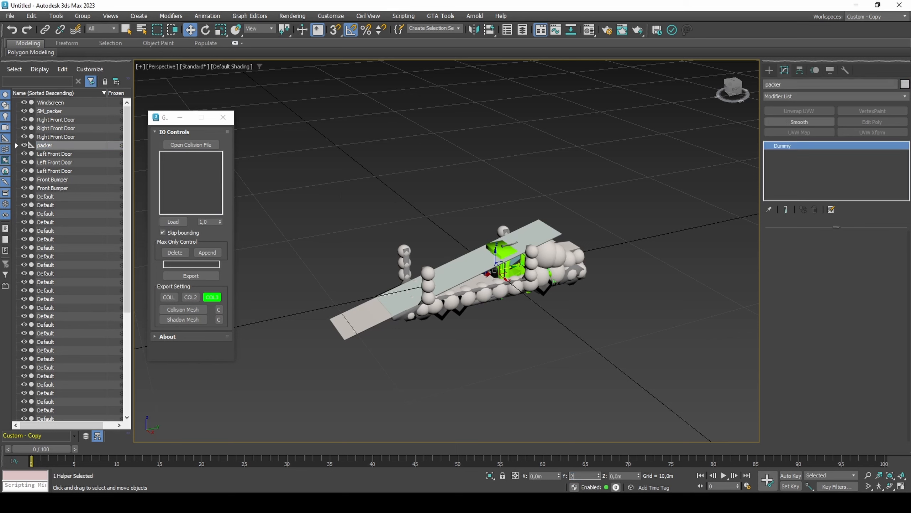
pyautogui.write('2,3')
pyautogui.press('Return')
# Add an Edit Poly modifier to the collision mesh CM_packer and delete the polygons of the raised car ramp.
pyautogui.click(477, 262)
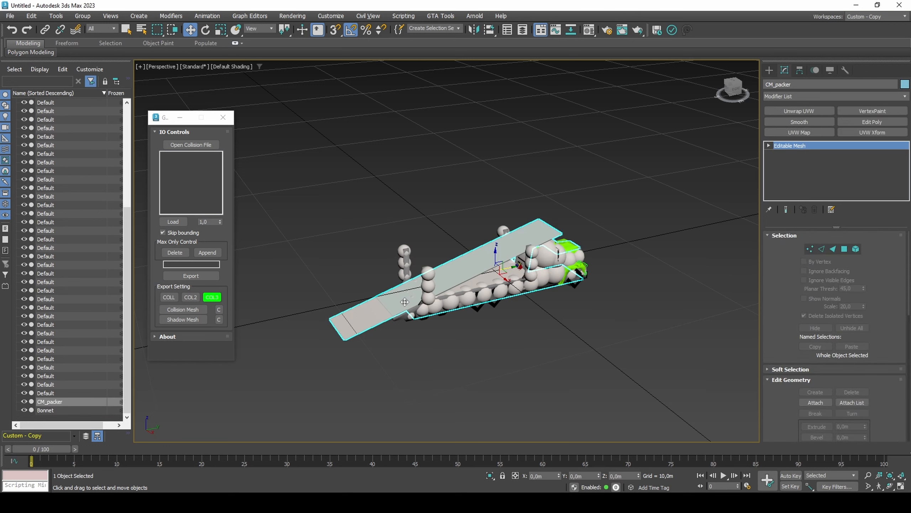
pyautogui.press('z')
pyautogui.press('4')
pyautogui.click(576, 210)
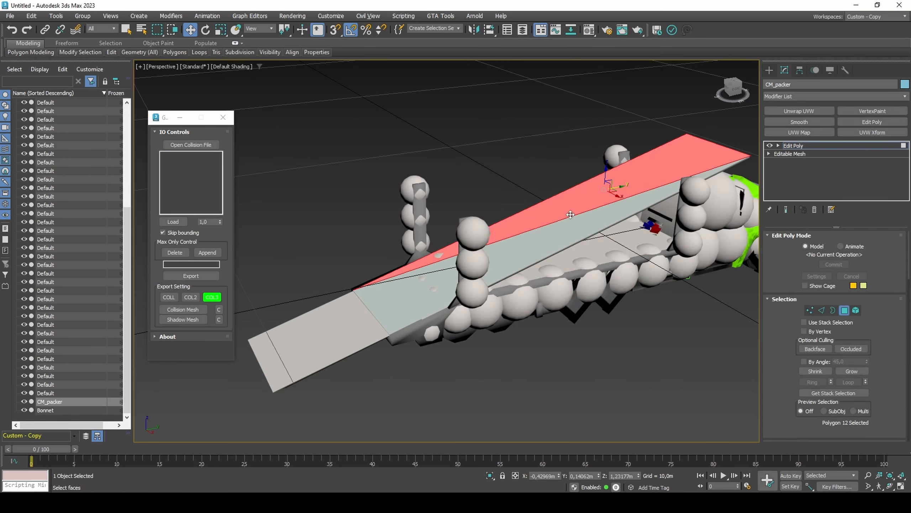
pyautogui.keyDown('ctrl'); pyautogui.click(568, 222); pyautogui.keyUp('ctrl')
pyautogui.keyDown('ctrl'); pyautogui.click(322, 335); pyautogui.keyUp('ctrl')
pyautogui.keyDown('ctrl'); pyautogui.click(343, 346); pyautogui.keyUp('ctrl')
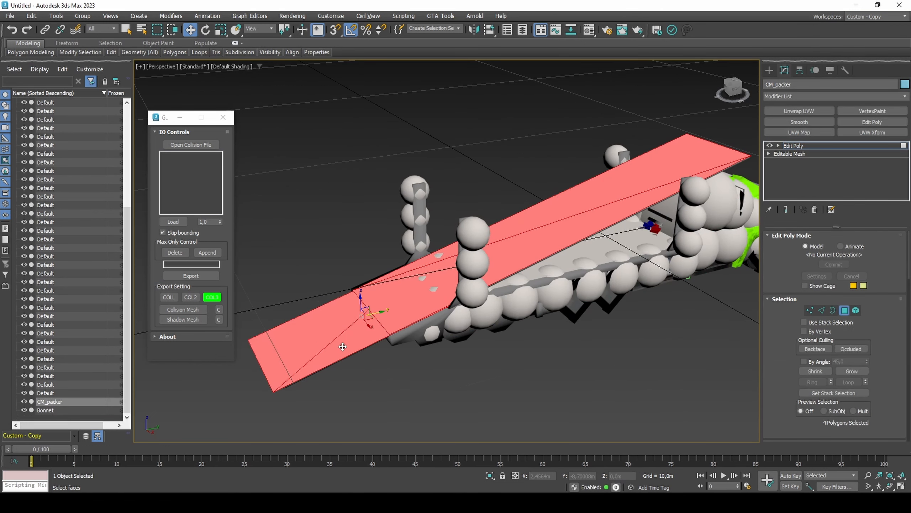
# Move the four vertices at CM_packer's rear end forward to Y about -2.08 m to match the shortened chassis.
pyautogui.press('1')
pyautogui.press('F3')
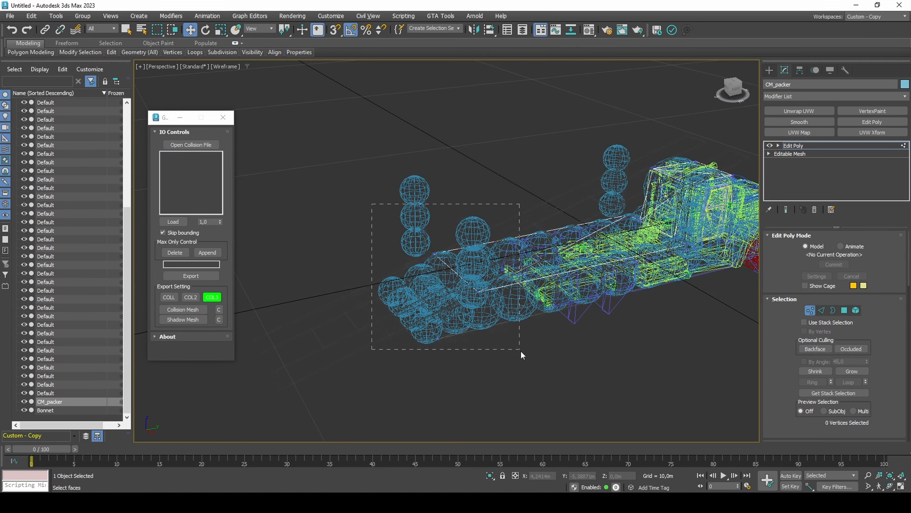
pyautogui.moveTo(521, 350); pyautogui.dragTo(521, 351)
pyautogui.keyDown('alt'); pyautogui.moveTo(497, 330); pyautogui.dragTo(471, 323, button='middle'); pyautogui.keyUp('alt')
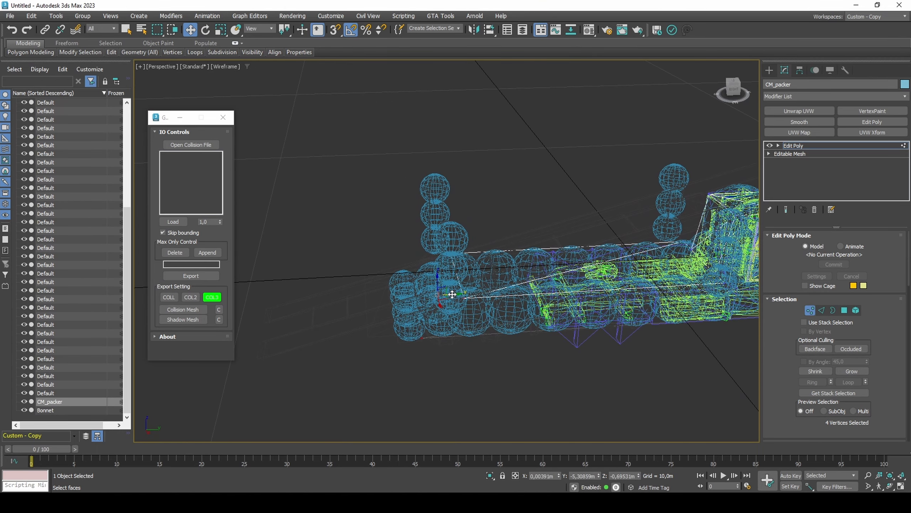
pyautogui.moveTo(452, 294); pyautogui.dragTo(571, 299)
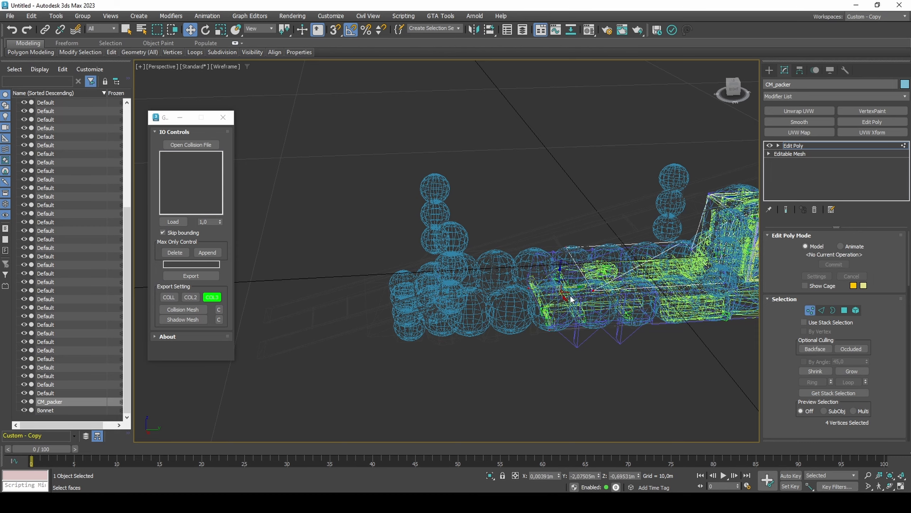
# Adjust CM_packer's rear vertices and deck polygons so the collision mesh follows the semi truck's rear chassis.
pyautogui.keyDown('alt'); pyautogui.moveTo(570, 296); pyautogui.dragTo(542, 285, button='middle'); pyautogui.keyUp('alt')
pyautogui.scroll(2, 549, 277)
pyautogui.moveTo(548, 248)
pyautogui.mouseDown()
pyautogui.moveTo(593, 285)
pyautogui.moveTo(575, 260)
pyautogui.moveTo(552, 261)
pyautogui.mouseUp()
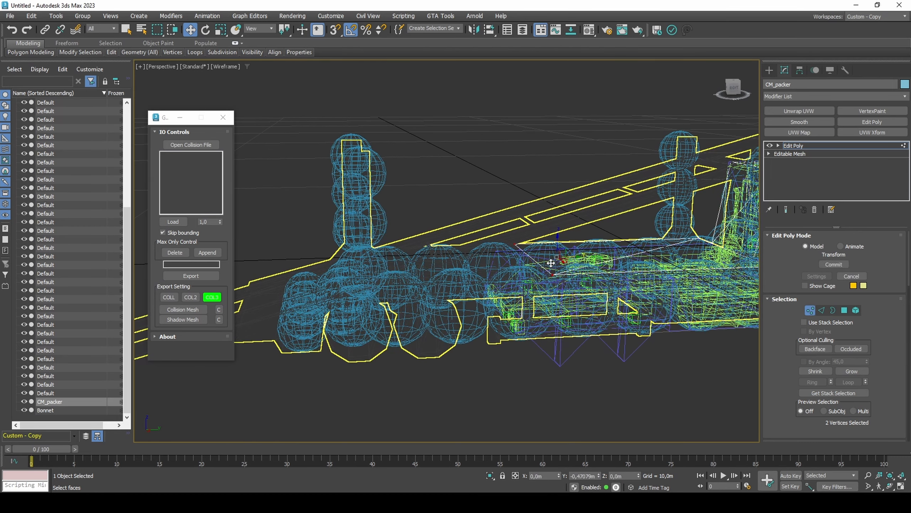
pyautogui.press('4')
pyautogui.click(601, 257)
pyautogui.keyDown('alt'); pyautogui.moveTo(551, 261); pyautogui.dragTo(637, 244, button='middle'); pyautogui.keyUp('alt')
pyautogui.keyDown('ctrl'); pyautogui.click(628, 270); pyautogui.keyUp('ctrl')
pyautogui.moveTo(638, 241)
pyautogui.mouseDown()
pyautogui.moveTo(637, 251)
pyautogui.moveTo(648, 248)
pyautogui.mouseUp()
pyautogui.scroll(3, 646, 249)
pyautogui.press('4')
pyautogui.press('z')
pyautogui.keyDown('alt'); pyautogui.moveTo(569, 287); pyautogui.dragTo(576, 312, button='middle'); pyautogui.keyUp('alt')
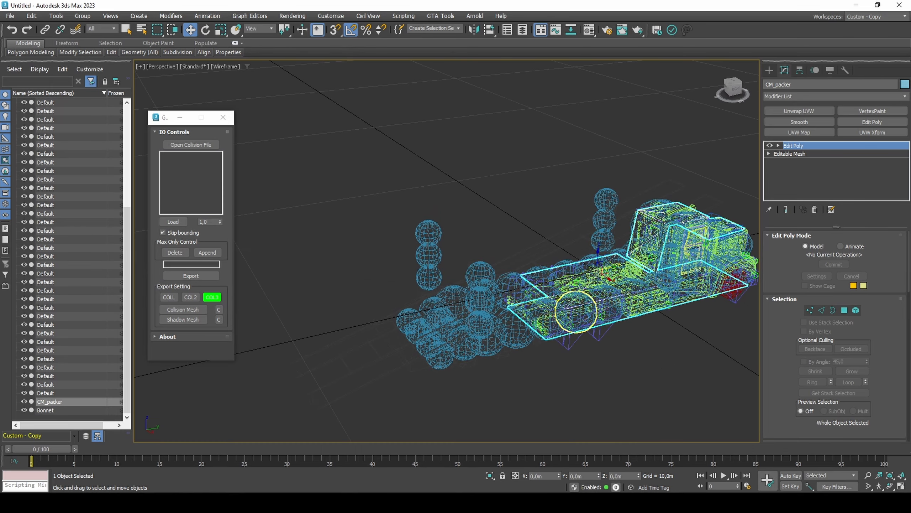
# Offset only the pivots of CM_packer and the shadow mesh SM_packer by 2.3 m along Y.
pyautogui.press('F3')
pyautogui.scroll(5, 580, 298)
pyautogui.keyDown('ctrl'); pyautogui.click(576, 274); pyautogui.keyUp('ctrl')
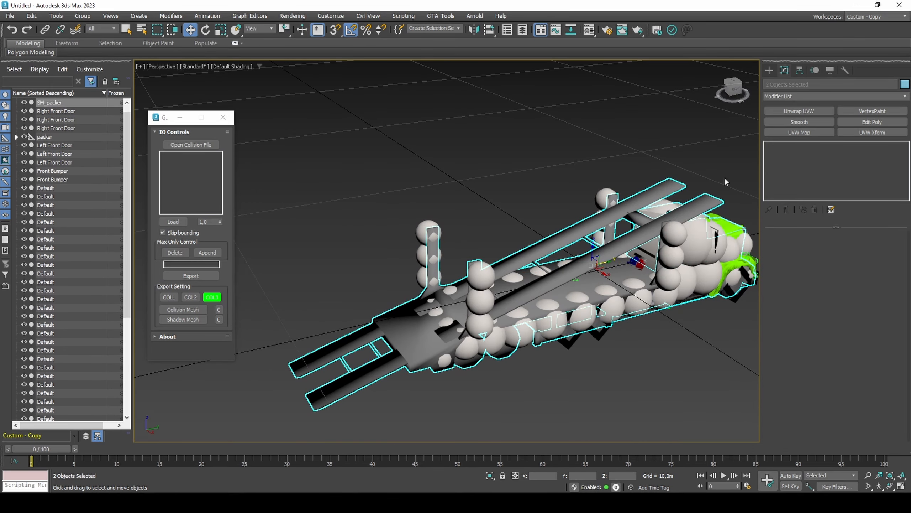
pyautogui.click(799, 70)
pyautogui.click(834, 136)
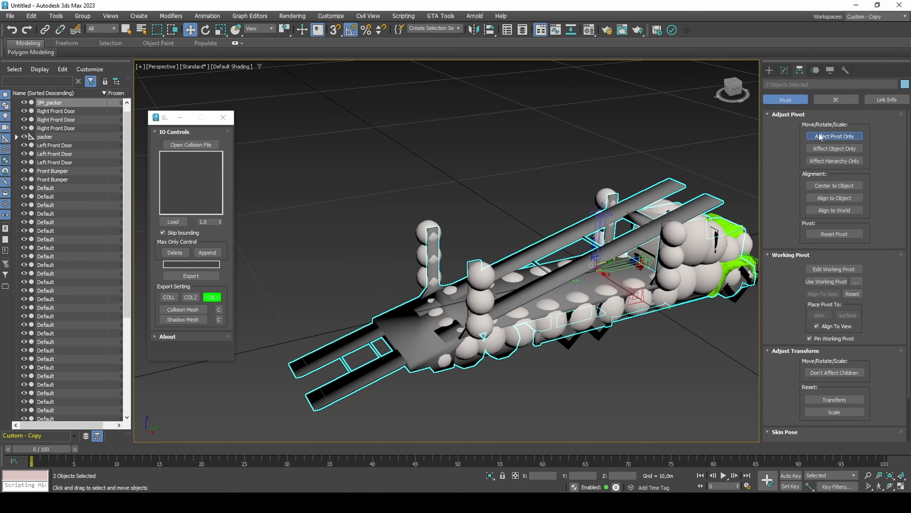
pyautogui.press('F12')
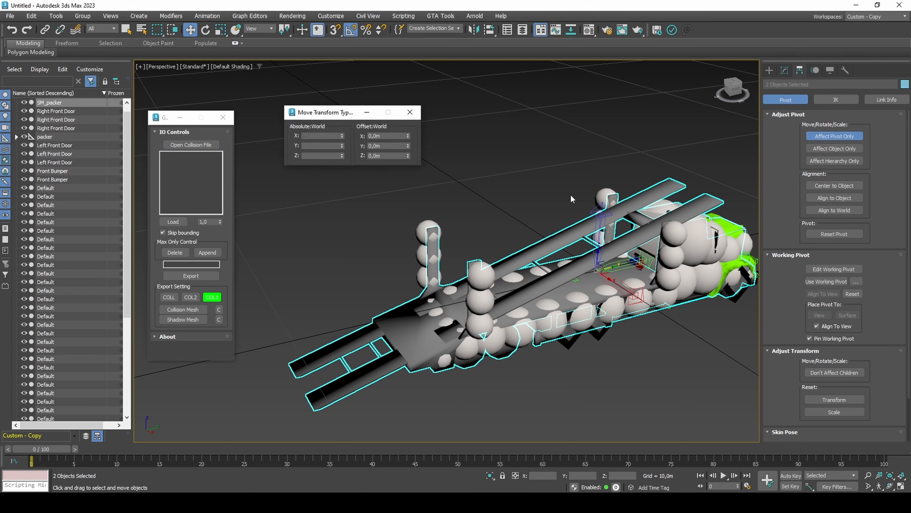
pyautogui.click(383, 145)
pyautogui.write('2,3')
pyautogui.press('Return')
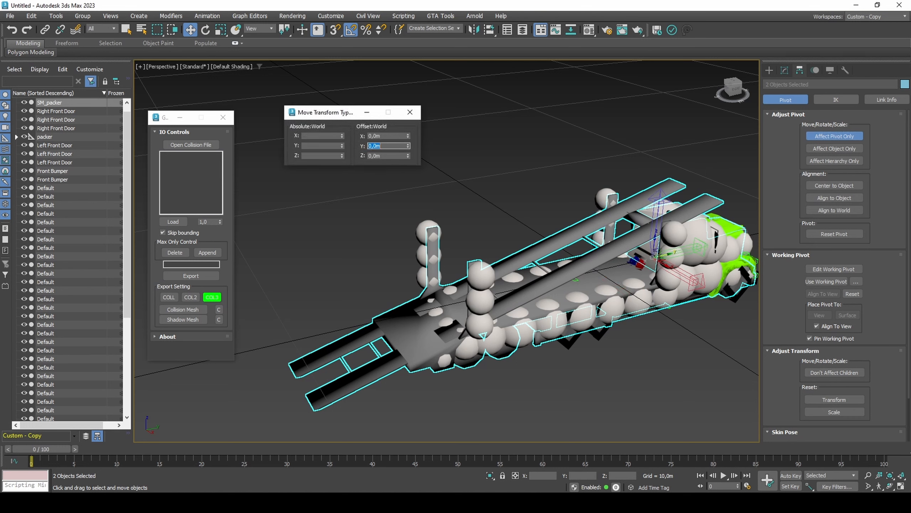
pyautogui.click(410, 112)
pyautogui.click(835, 136)
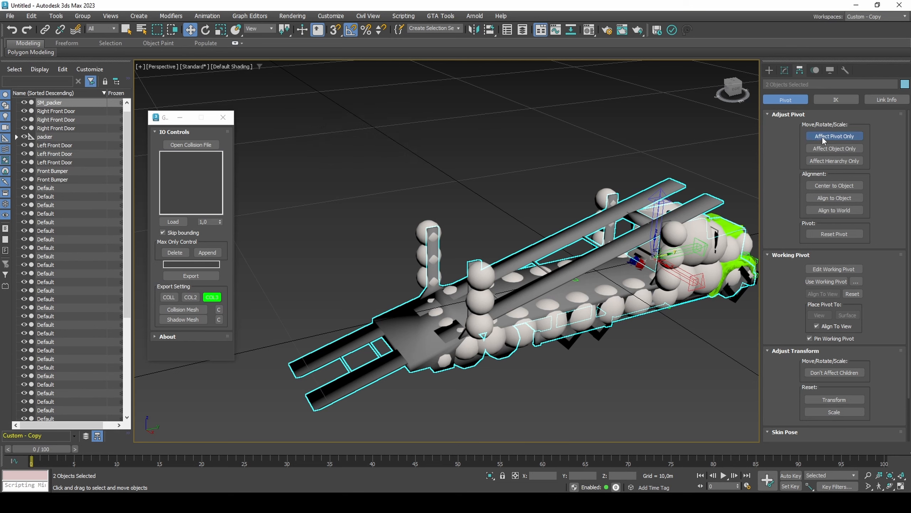
# Select all collision objects except the packer root dummy and move them back along Y until the mesh pivots sit at 0 m.
pyautogui.scroll(1, 68, 166)
pyautogui.click(70, 114)
pyautogui.keyDown('ctrl'); pyautogui.click(71, 102); pyautogui.keyUp('ctrl')
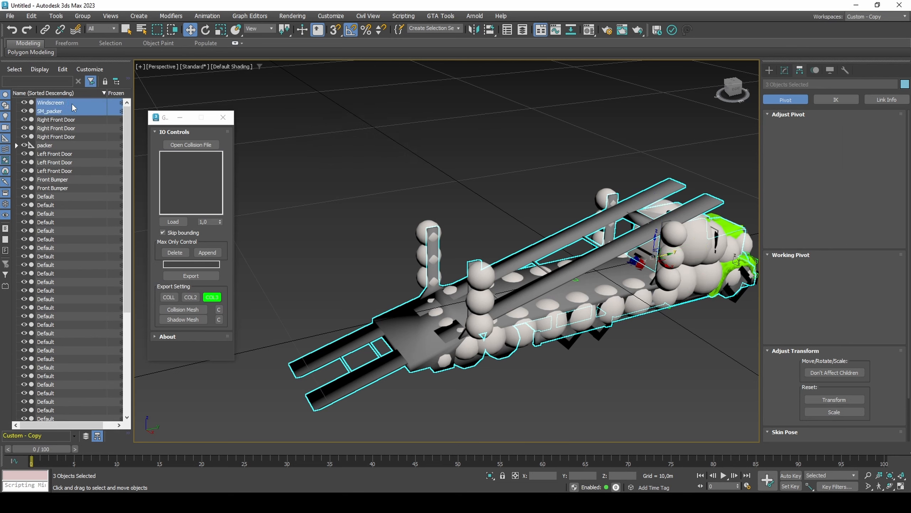
pyautogui.keyDown('ctrl'); pyautogui.click(71, 120); pyautogui.keyUp('ctrl')
pyautogui.keyDown('ctrl'); pyautogui.click(71, 128); pyautogui.keyUp('ctrl')
pyautogui.keyDown('ctrl'); pyautogui.click(72, 136); pyautogui.keyUp('ctrl')
pyautogui.keyDown('ctrl'); pyautogui.click(69, 155); pyautogui.keyUp('ctrl')
pyautogui.scroll(-6, 71, 163)
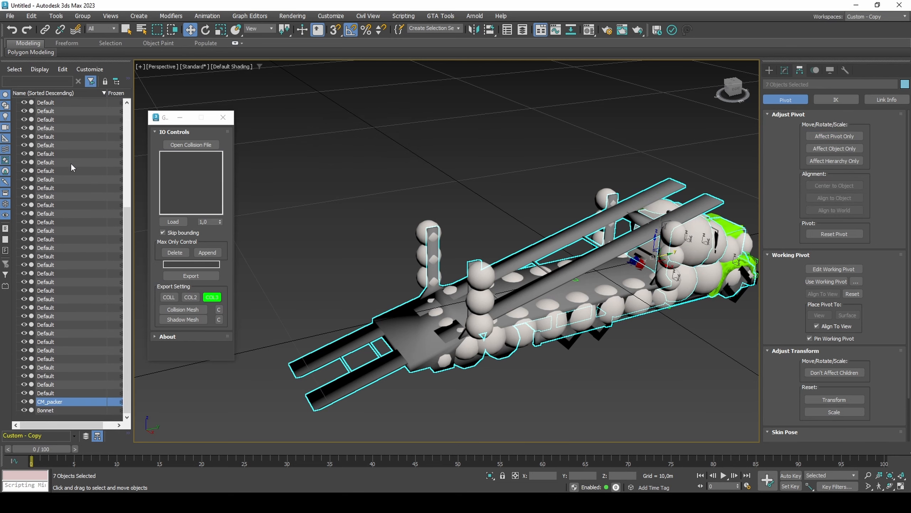
pyautogui.hotkey('ctrl', 'a')
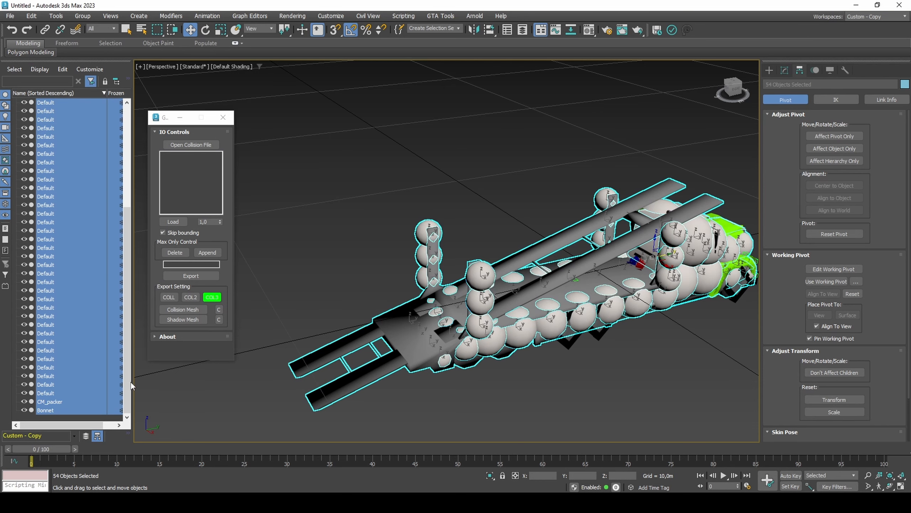
pyautogui.press('F12')
pyautogui.press('Tab')
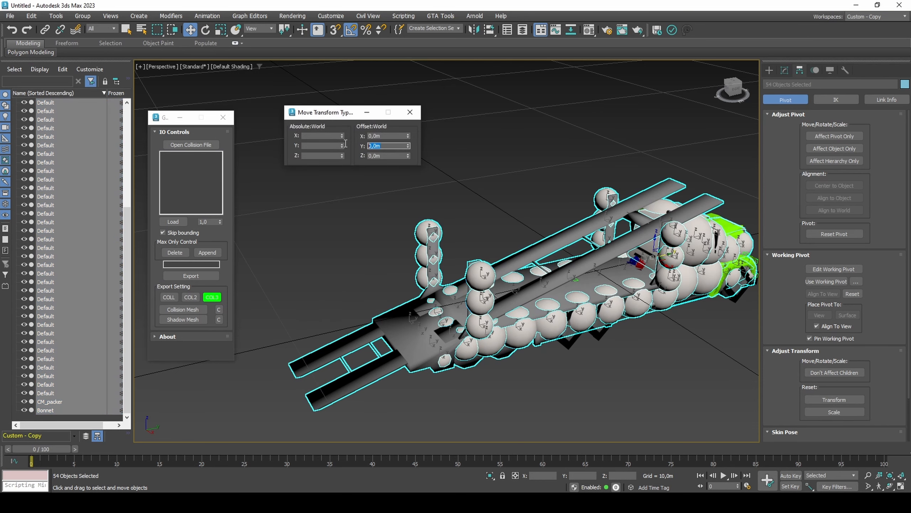
pyautogui.press('Return')
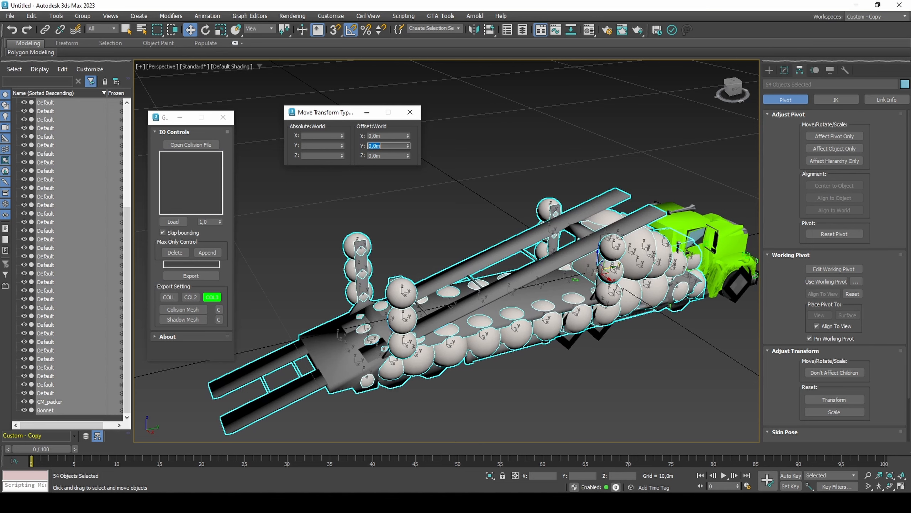
pyautogui.press('Escape')
# Reset the transforms of the SM_packer and CM_packer meshes with Reset XForm.
pyautogui.click(339, 356)
pyautogui.scroll(-6, 84, 221)
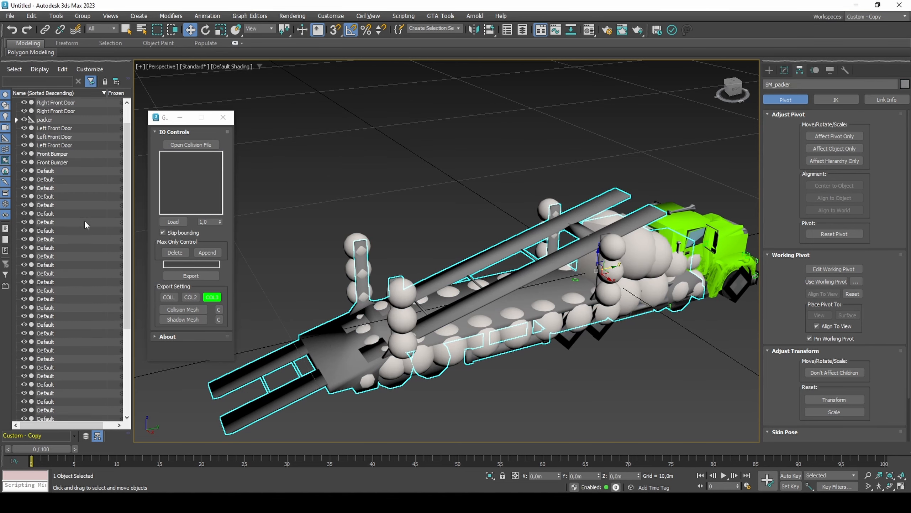
pyautogui.keyDown('ctrl'); pyautogui.click(73, 401); pyautogui.keyUp('ctrl')
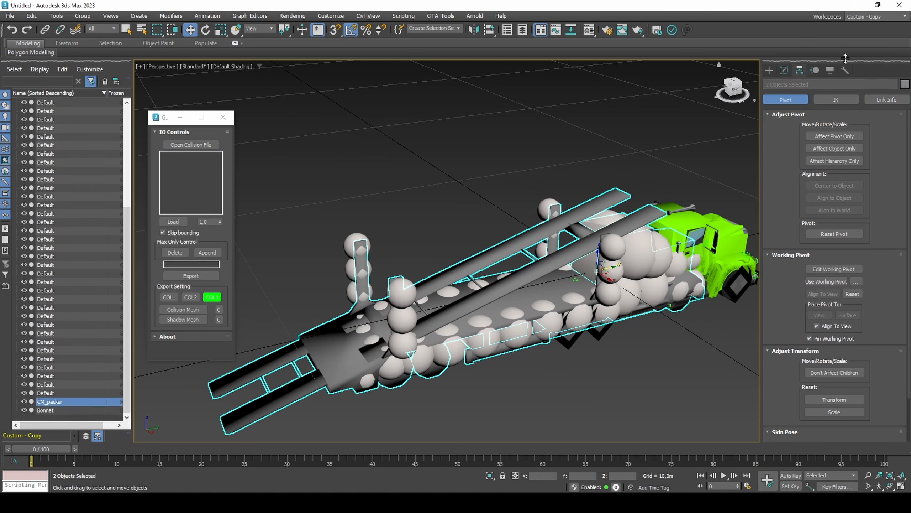
pyautogui.click(846, 70)
pyautogui.click(834, 185)
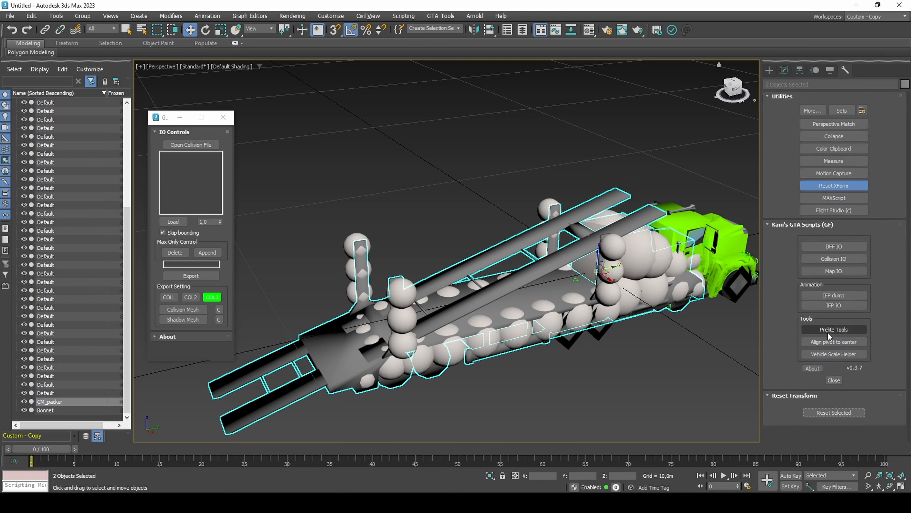
pyautogui.click(818, 413)
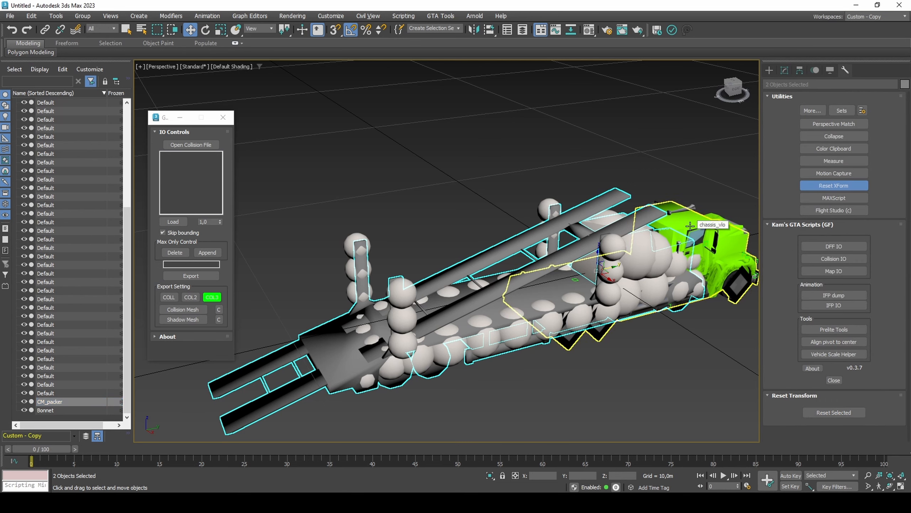
# Isolate the chassis with the SM_packer shadow mesh and set the packer root dummy's Y position to 0 m.
pyautogui.click(662, 226)
pyautogui.click(82, 113)
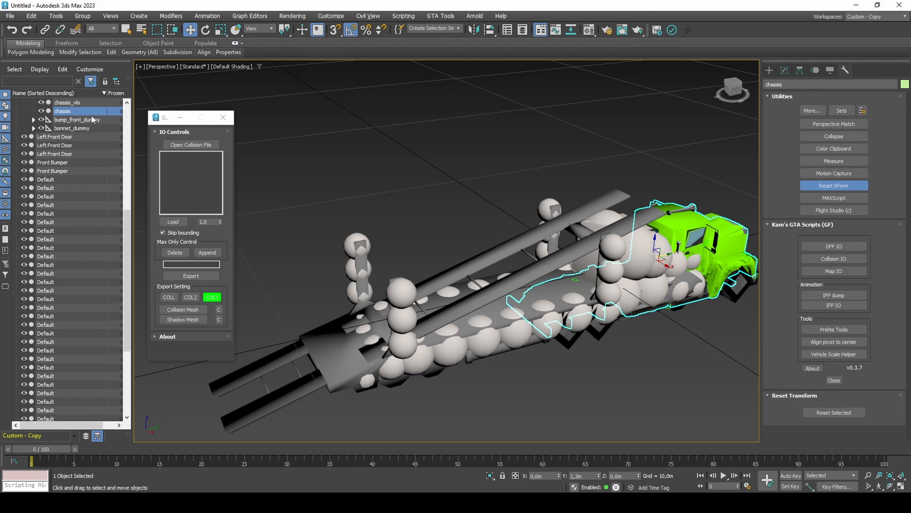
pyautogui.keyDown('ctrl'); pyautogui.click(349, 354); pyautogui.keyUp('ctrl')
pyautogui.rightClick(349, 355)
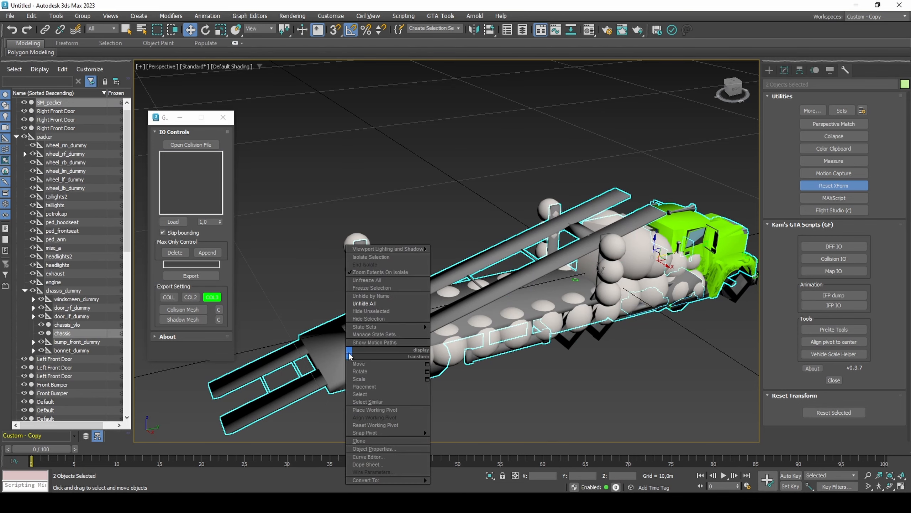
pyautogui.click(370, 257)
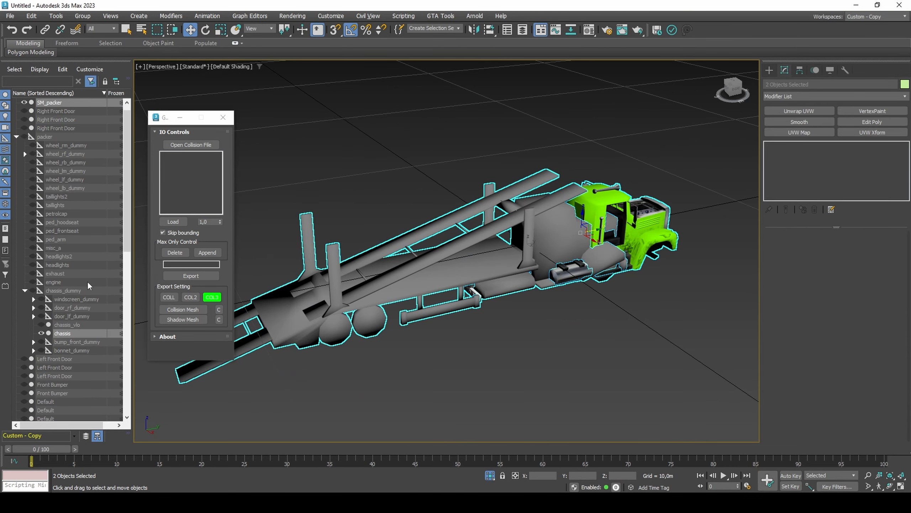
pyautogui.click(47, 137)
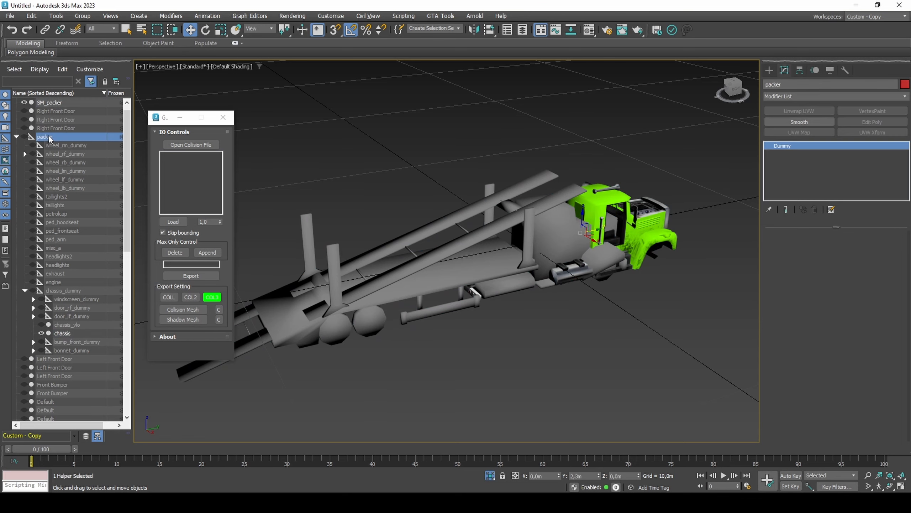
pyautogui.rightClick(599, 477)
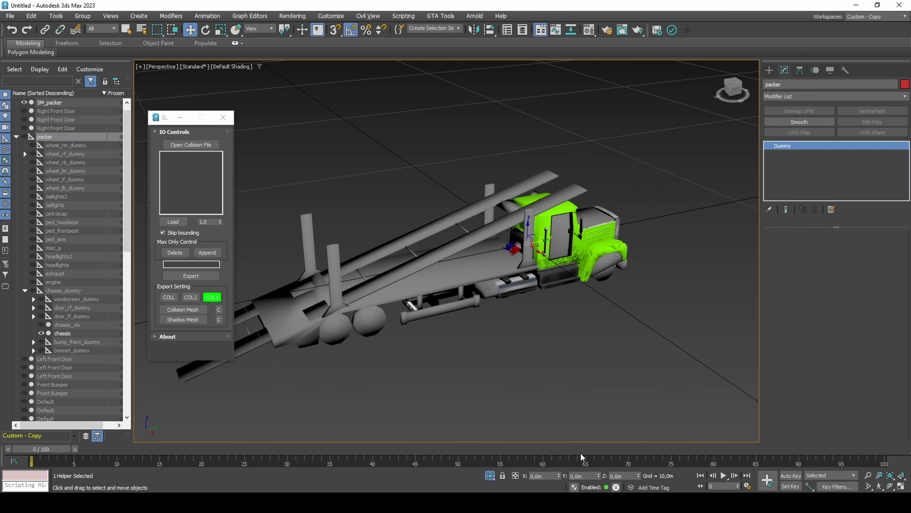
# Add an Edit Poly modifier to SM_packer and delete its long ramp and upright post elements, keeping the cab.
pyautogui.click(472, 303)
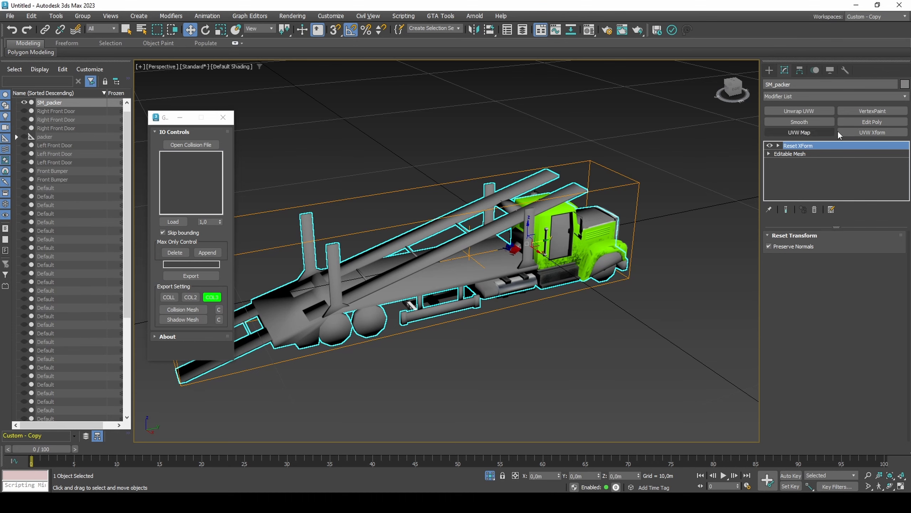
pyautogui.click(858, 123)
pyautogui.press('1')
pyautogui.keyDown('alt'); pyautogui.moveTo(488, 283); pyautogui.dragTo(326, 216, button='middle'); pyautogui.keyUp('alt')
pyautogui.press('5')
pyautogui.click(493, 277)
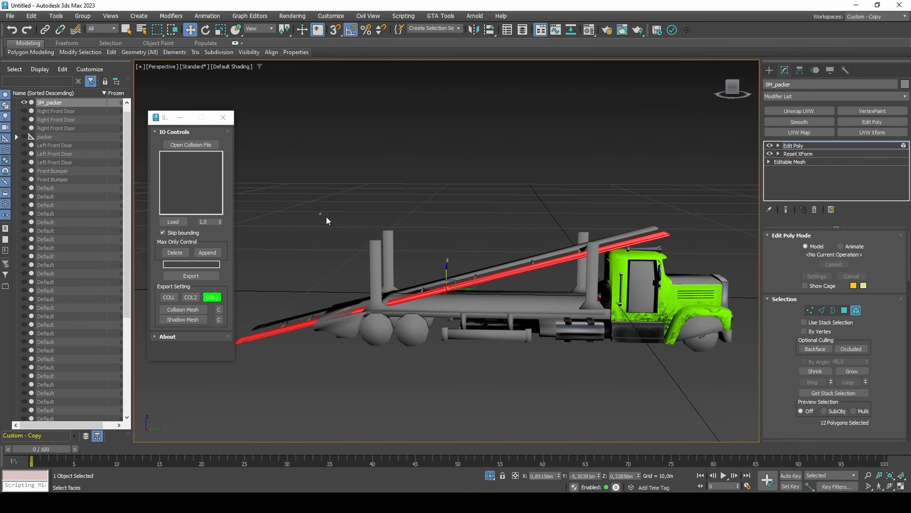
pyautogui.moveTo(610, 258); pyautogui.dragTo(609, 254)
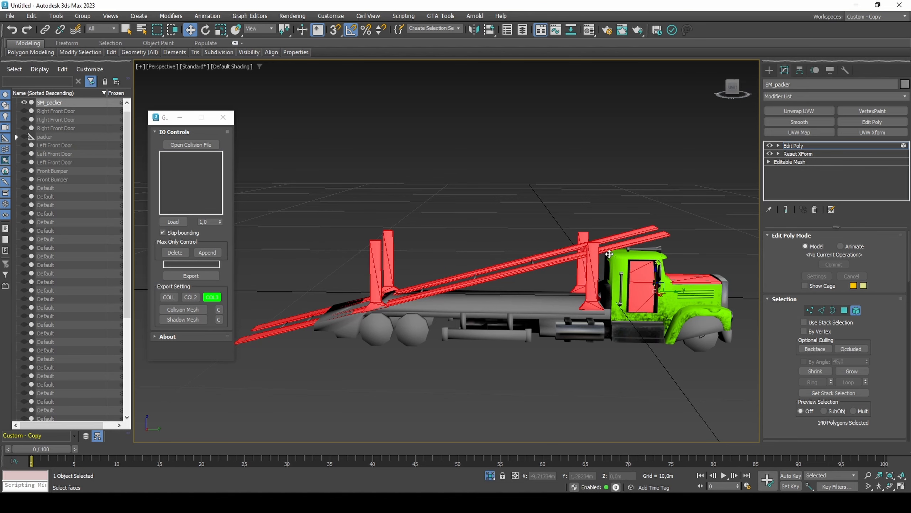
pyautogui.keyDown('alt'); pyautogui.click(637, 277); pyautogui.keyUp('alt')
pyautogui.press('Delete')
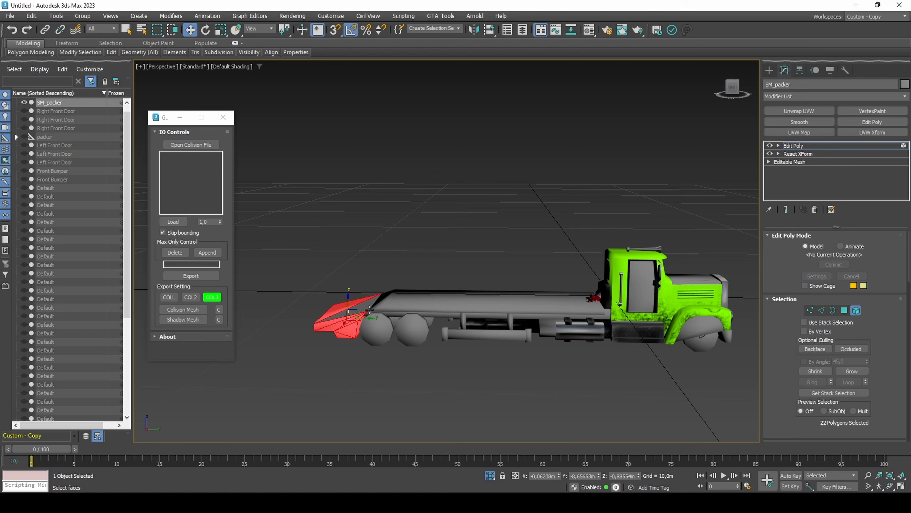
# Delete SM_packer's sloped rear section and the leftover packer deck elements around the semi truck's chassis.
pyautogui.press('Delete')
pyautogui.click(456, 304)
pyautogui.press('Delete')
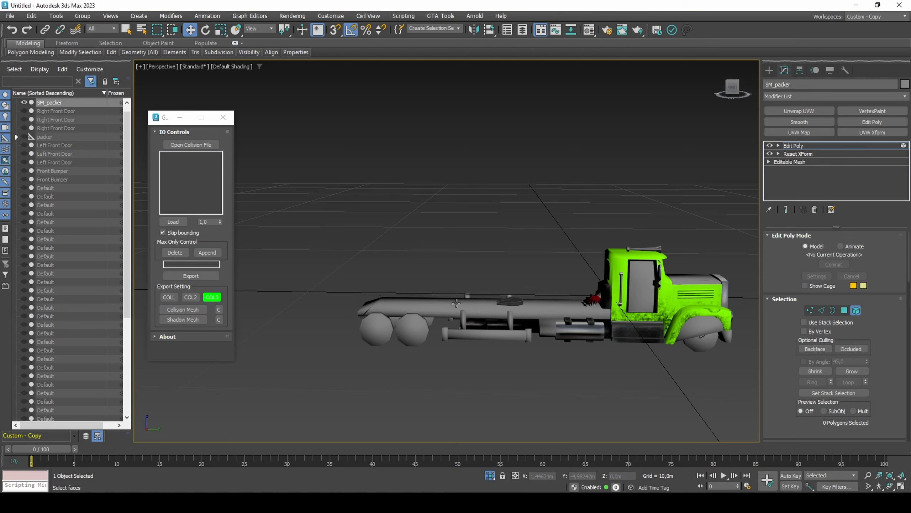
pyautogui.scroll(4, 418, 301)
pyautogui.click(316, 325)
pyautogui.press('Delete')
# Delete the side rail elements on both sides of SM_packer.
pyautogui.moveTo(386, 405); pyautogui.dragTo(556, 357)
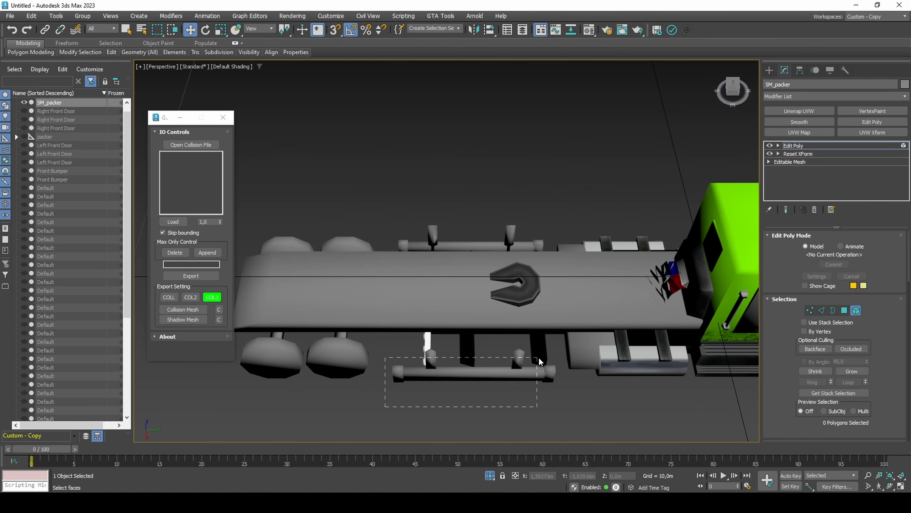
pyautogui.press('Delete')
pyautogui.keyDown('alt'); pyautogui.moveTo(467, 220); pyautogui.dragTo(394, 202, button='middle'); pyautogui.keyUp('alt')
pyautogui.moveTo(551, 246); pyautogui.dragTo(552, 247)
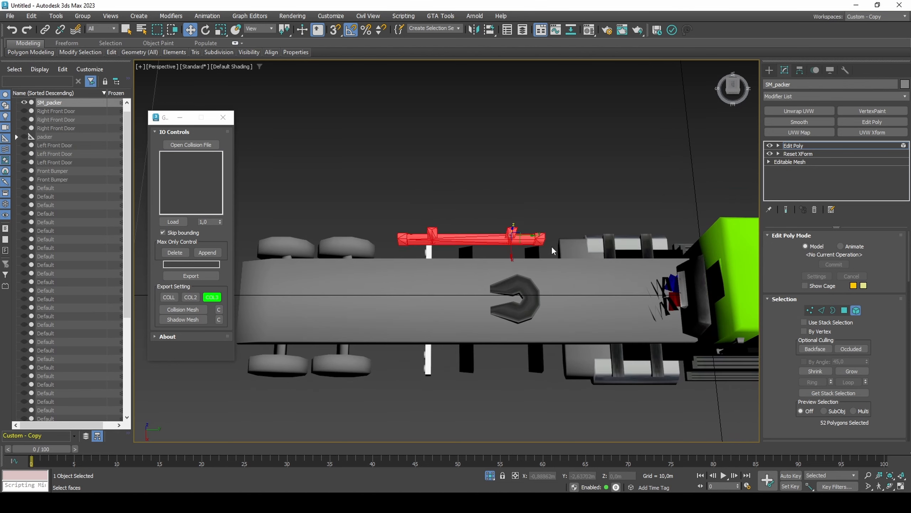
pyautogui.press('Delete')
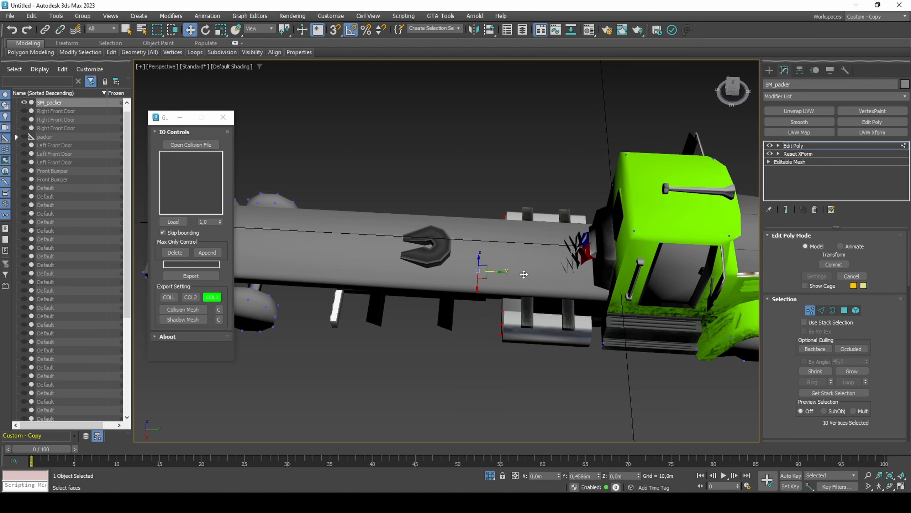
# Move SM_packer's rear wheel and frame-end vertices forward along Y to about -3.5 m to match the shortened chassis.
pyautogui.moveTo(299, 183); pyautogui.dragTo(545, 387)
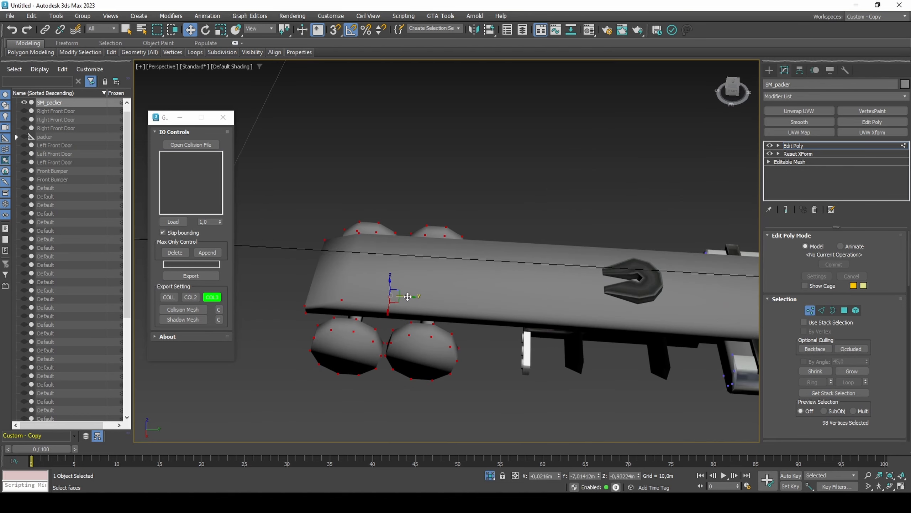
pyautogui.moveTo(408, 296)
pyautogui.mouseDown()
pyautogui.moveTo(640, 302)
pyautogui.moveTo(517, 305)
pyautogui.moveTo(535, 307)
pyautogui.mouseUp()
pyautogui.press('F3')
pyautogui.press('F3')
pyautogui.press('F3')
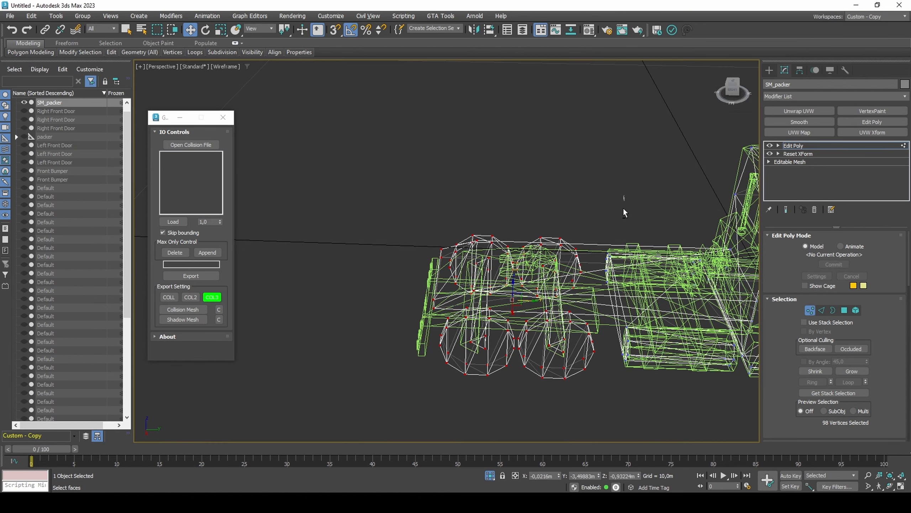
# Shift SM_packer's rearmost wheel and frame-end vertices slightly backward along Y and bring all hidden objects back into view.
pyautogui.moveTo(624, 196); pyautogui.dragTo(519, 389)
pyautogui.moveTo(493, 299); pyautogui.dragTo(485, 302)
pyautogui.press('F3')
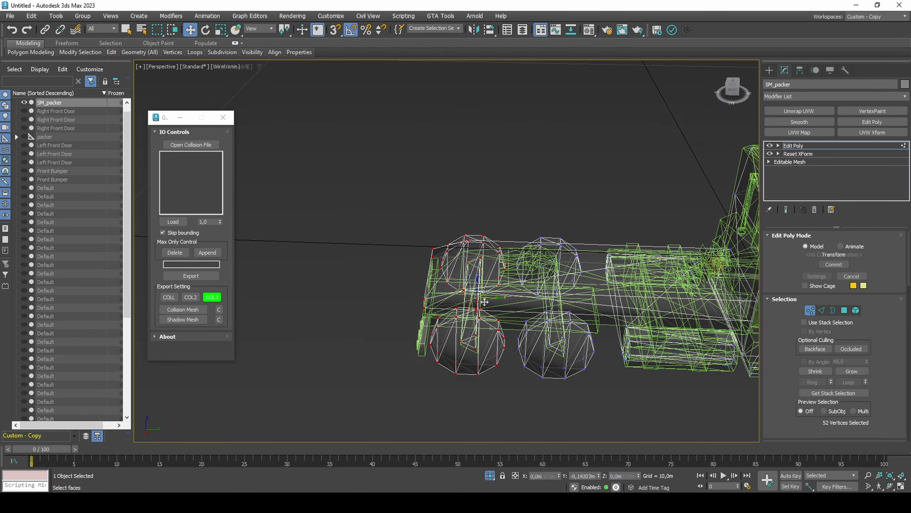
pyautogui.press('6')
pyautogui.rightClick(509, 300)
pyautogui.click(527, 206)
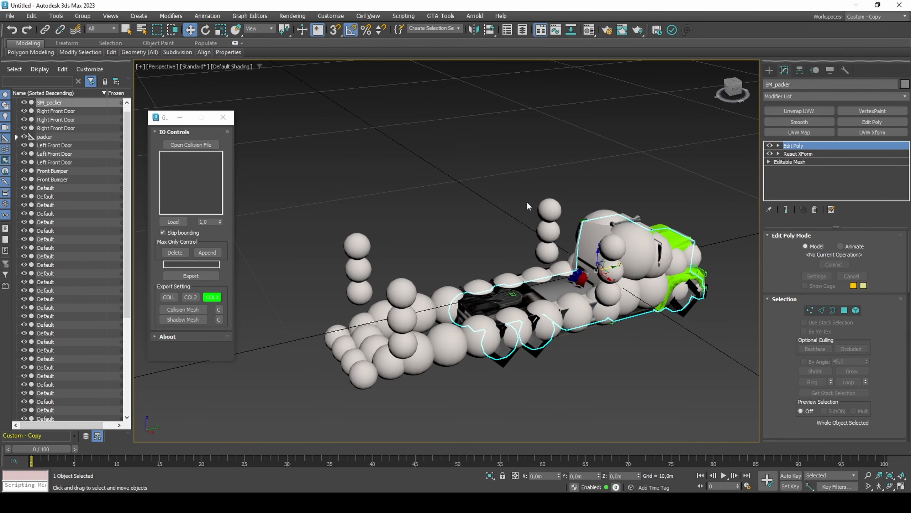
# Delete the collision spheres of the four upright posts and those extending behind the shortened chassis.
pyautogui.click(548, 210)
pyautogui.keyDown('alt'); pyautogui.moveTo(548, 210); pyautogui.dragTo(508, 184, button='middle'); pyautogui.keyUp('alt')
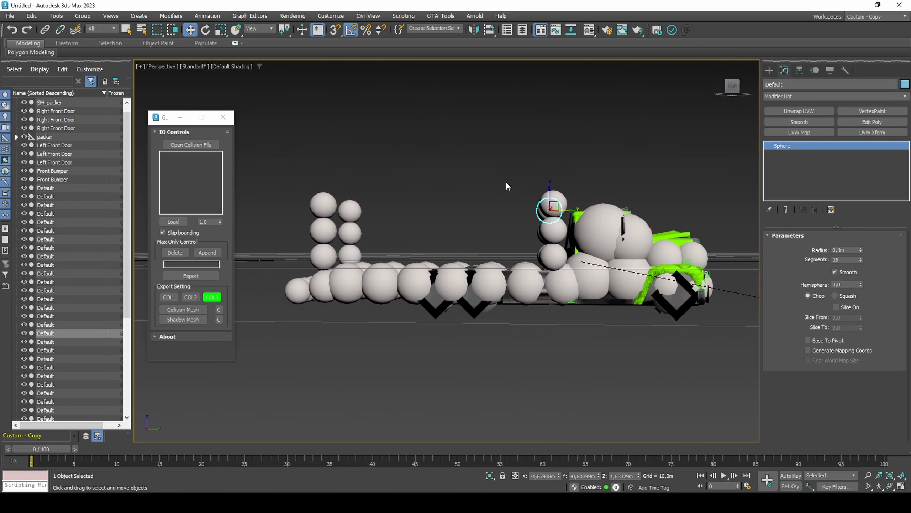
pyautogui.moveTo(542, 262); pyautogui.dragTo(543, 263)
pyautogui.keyDown('ctrl'); pyautogui.moveTo(414, 164); pyautogui.dragTo(294, 250); pyautogui.keyUp('ctrl')
pyautogui.keyDown('ctrl'); pyautogui.moveTo(380, 321); pyautogui.dragTo(386, 325); pyautogui.keyUp('ctrl')
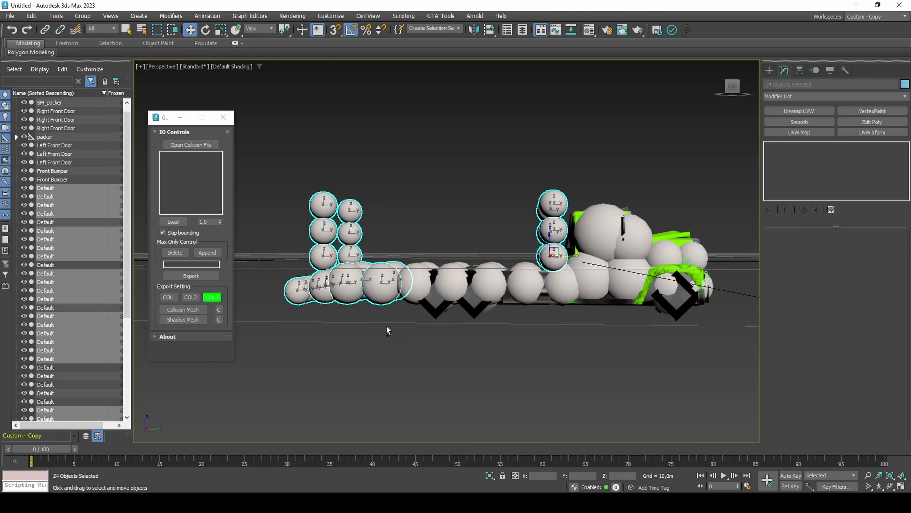
pyautogui.keyDown('alt'); pyautogui.moveTo(385, 322); pyautogui.dragTo(416, 294, button='middle'); pyautogui.keyUp('alt')
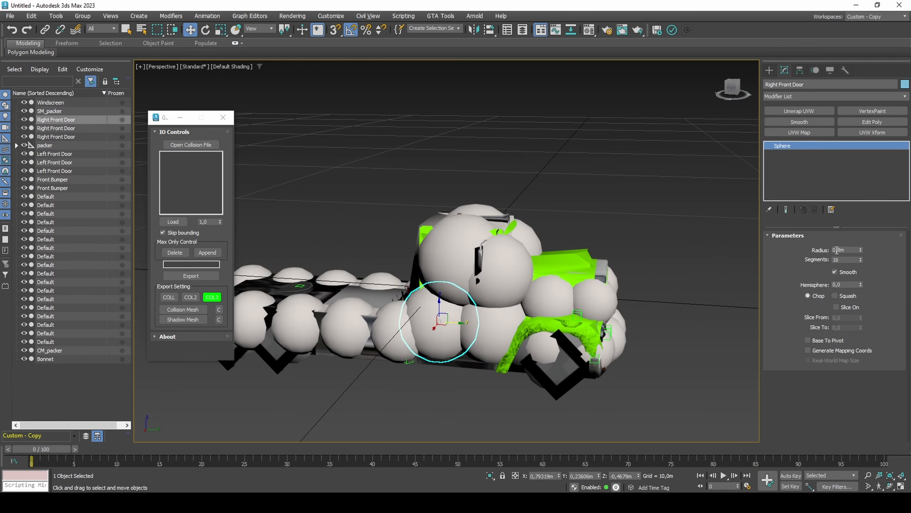
# Reduce the radii of the oversized collision spheres on the right side of the cab.
pyautogui.click(504, 321)
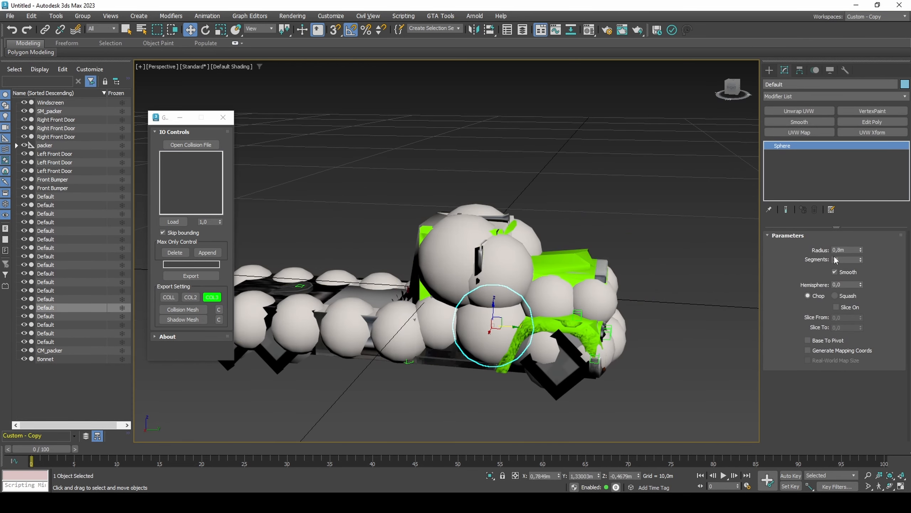
pyautogui.click(464, 255)
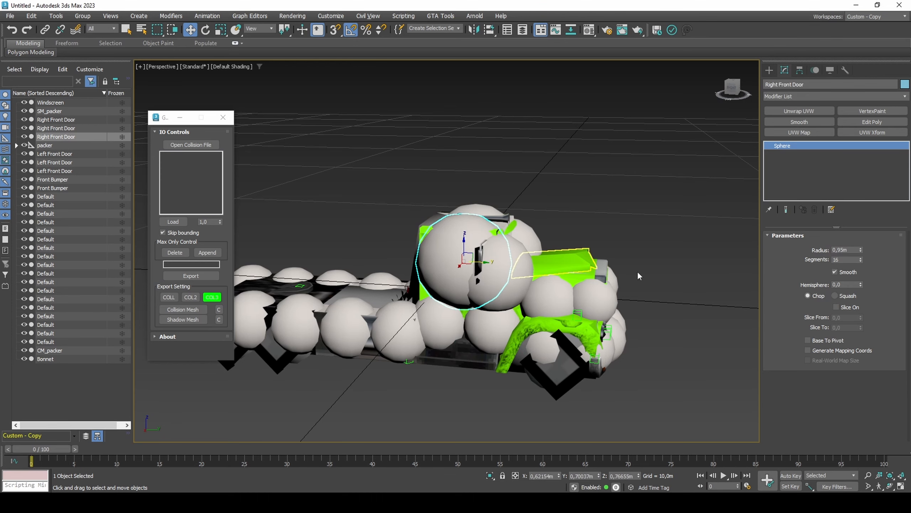
pyautogui.click(529, 267)
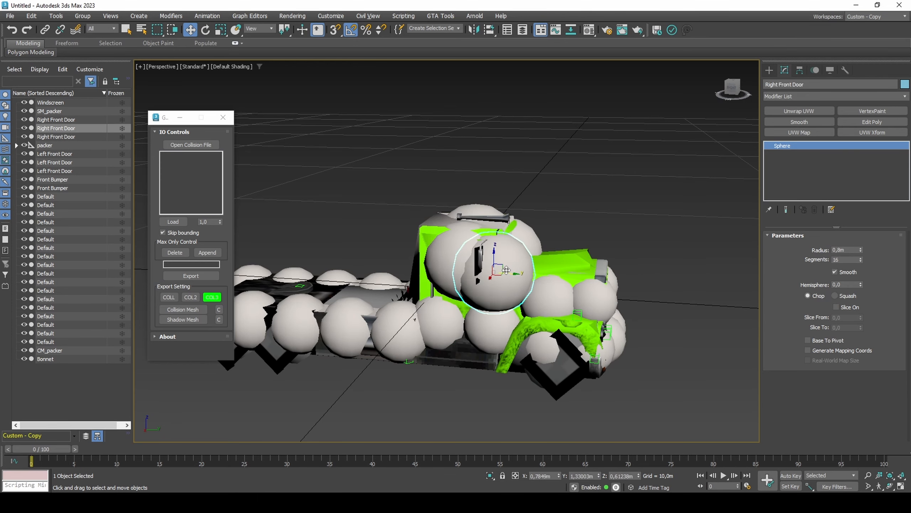
# Resize the cab's left-side collision spheres the same way and select the Left and Right Front Door spheres together.
pyautogui.keyDown('alt'); pyautogui.moveTo(507, 270); pyautogui.dragTo(575, 272, button='middle'); pyautogui.keyUp('alt')
pyautogui.click(509, 295)
pyautogui.click(517, 362)
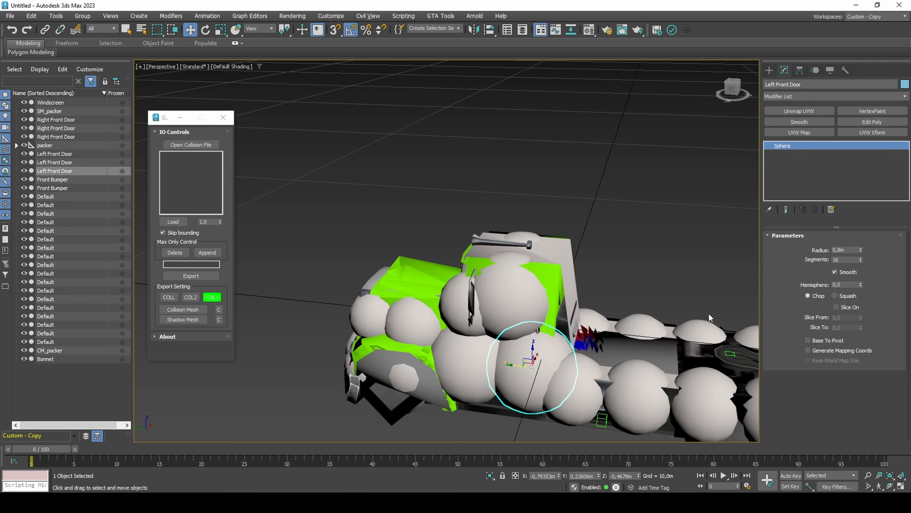
pyautogui.keyDown('ctrl'); pyautogui.click(472, 361); pyautogui.keyUp('ctrl')
pyautogui.keyDown('alt'); pyautogui.moveTo(471, 361); pyautogui.dragTo(597, 338, button='middle'); pyautogui.keyUp('alt')
pyautogui.keyDown('ctrl'); pyautogui.click(528, 294); pyautogui.keyUp('ctrl')
pyautogui.keyDown('ctrl'); pyautogui.click(597, 338); pyautogui.keyUp('ctrl')
pyautogui.keyDown('ctrl'); pyautogui.click(531, 316); pyautogui.keyUp('ctrl')
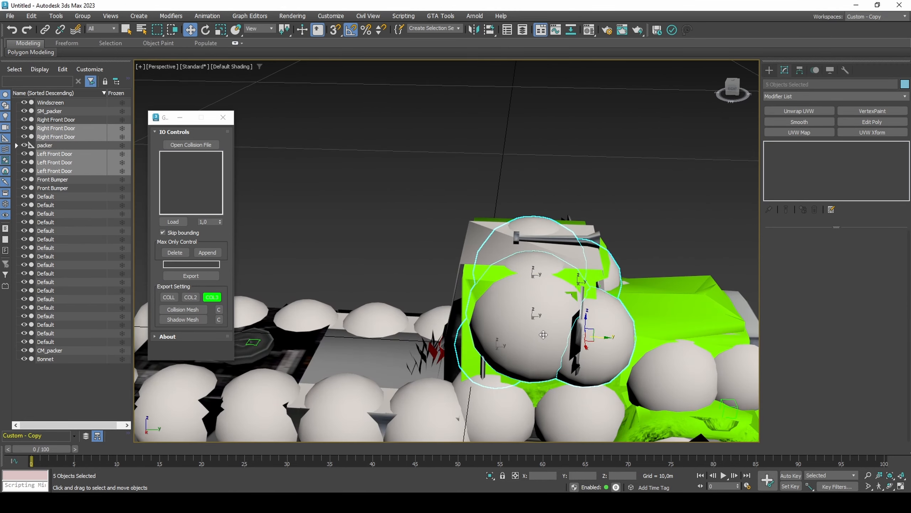
pyautogui.keyDown('ctrl'); pyautogui.click(495, 405); pyautogui.keyUp('ctrl')
pyautogui.keyDown('alt'); pyautogui.moveTo(495, 406); pyautogui.dragTo(394, 272, button='middle'); pyautogui.keyUp('alt')
# Delete the rearmost left collision sphere, and centre the rearmost right one at X 0 m with a 0.5 m radius.
pyautogui.click(380, 271)
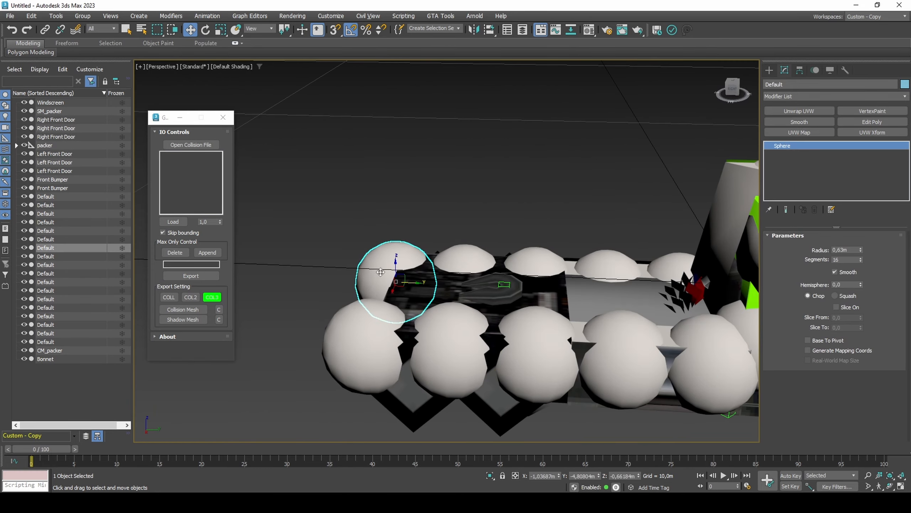
pyautogui.click(366, 320)
pyautogui.keyDown('alt'); pyautogui.moveTo(366, 319); pyautogui.dragTo(521, 356, button='middle'); pyautogui.keyUp('alt')
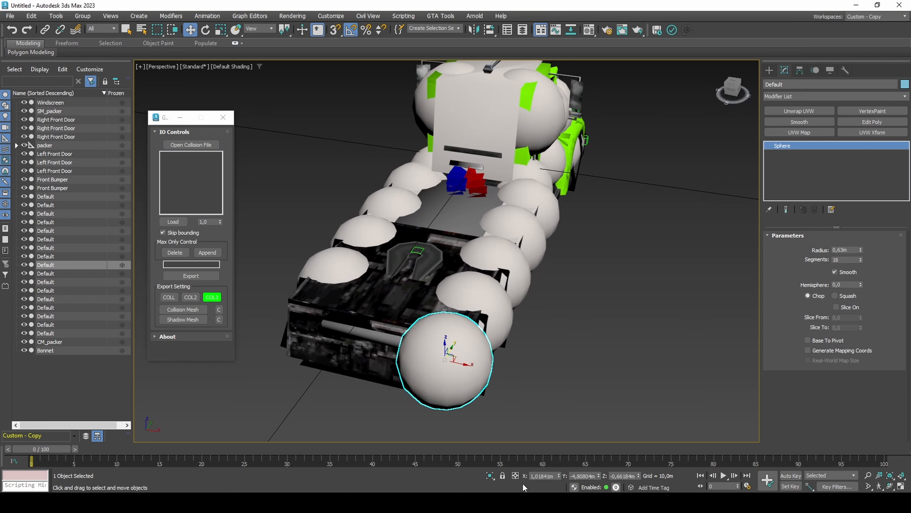
pyautogui.rightClick(557, 478)
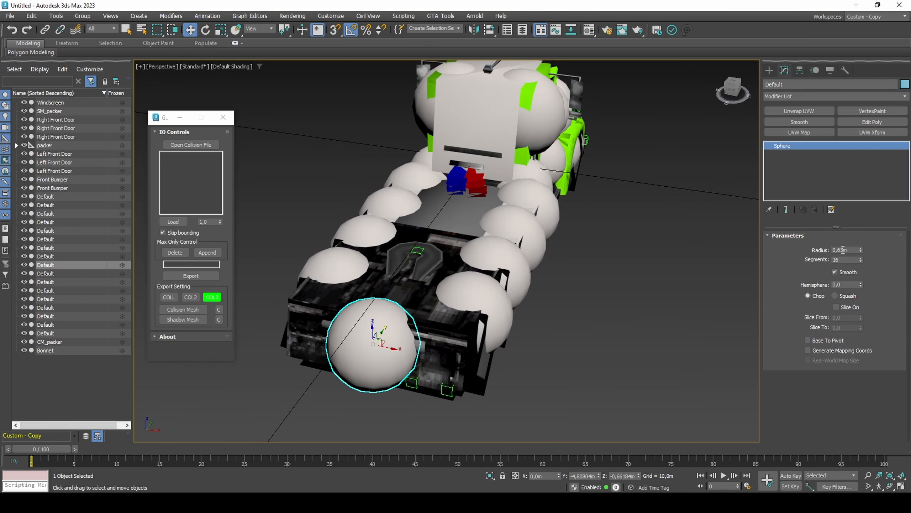
pyautogui.press('Return')
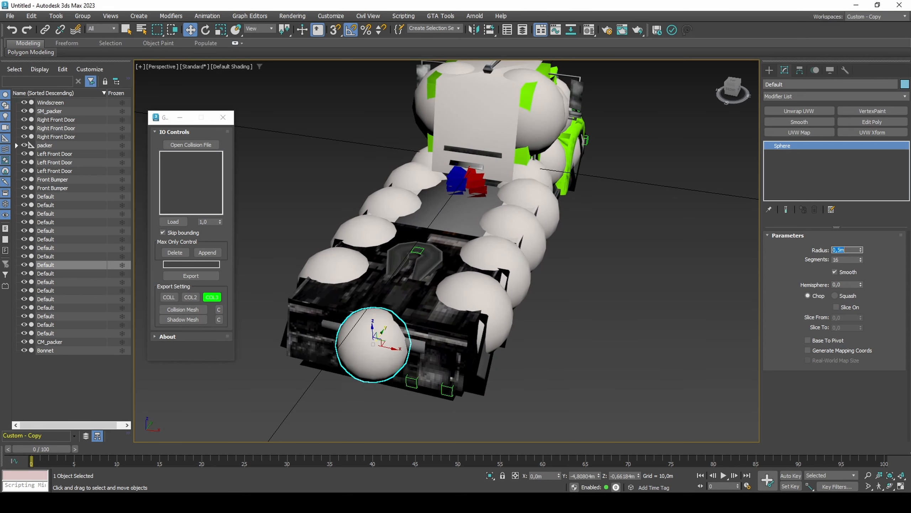
# Move the centred rear collision sphere forward into the rear end of the chassis.
pyautogui.keyDown('alt'); pyautogui.moveTo(534, 389); pyautogui.dragTo(384, 347, button='middle'); pyautogui.keyUp('alt')
pyautogui.press('F3')
pyautogui.moveTo(384, 347); pyautogui.dragTo(418, 346)
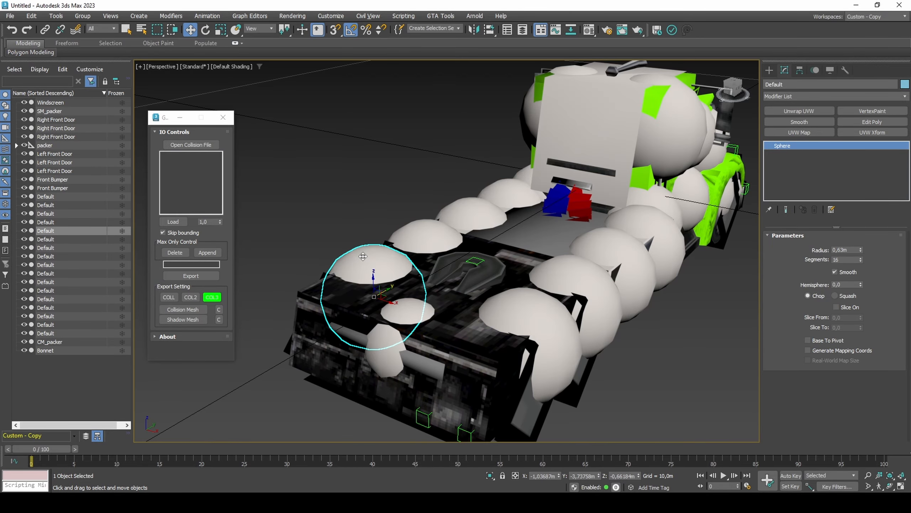
# Delete the row of four left-side collision spheres along the rear chassis.
pyautogui.keyDown('ctrl'); pyautogui.click(426, 237); pyautogui.keyUp('ctrl')
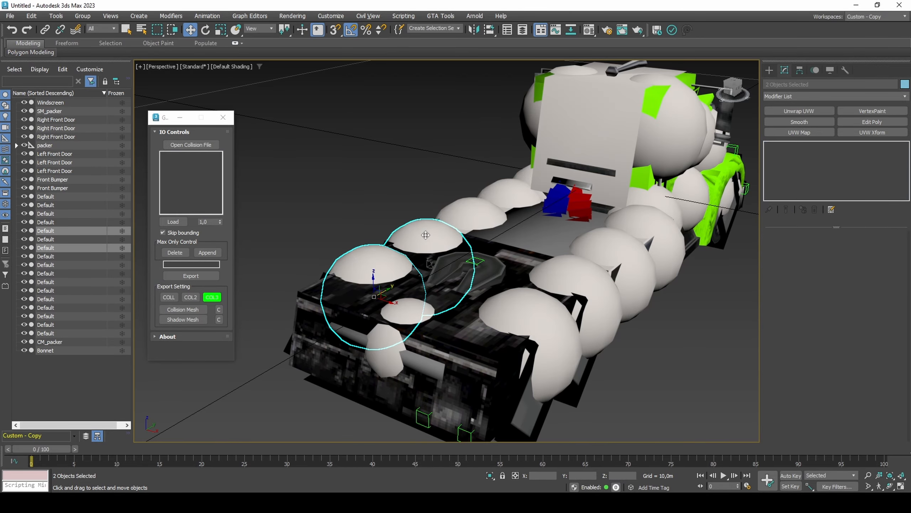
pyautogui.keyDown('ctrl'); pyautogui.click(475, 211); pyautogui.keyUp('ctrl')
pyautogui.press('q')
pyautogui.press('Delete')
# Set the radius of the four right-side collision spheres along the rear chassis to 0.5 m.
pyautogui.click(527, 341)
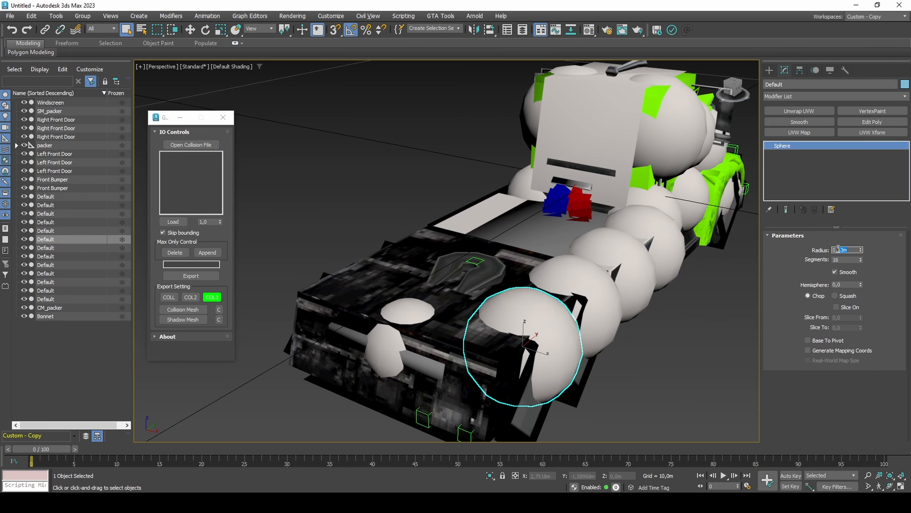
pyautogui.press('Return')
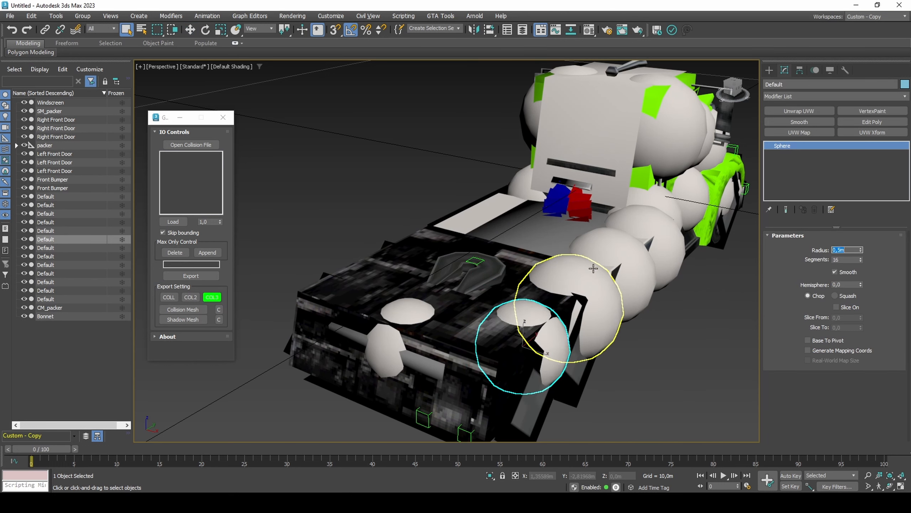
pyautogui.click(46, 230)
pyautogui.click(45, 222)
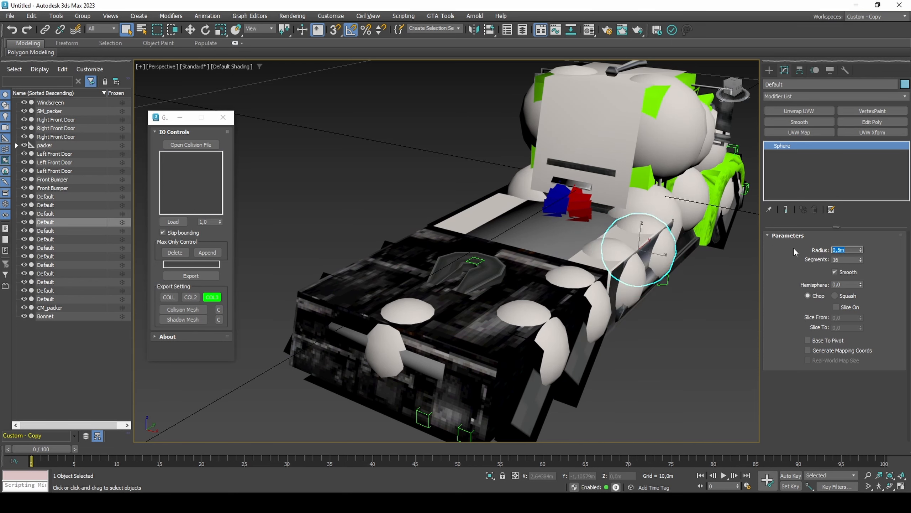
# Set up a previewed array of the four right-side rear spheres with a total X move of -3.1 m.
pyautogui.keyDown('ctrl'); pyautogui.click(632, 272); pyautogui.keyUp('ctrl')
pyautogui.keyDown('ctrl'); pyautogui.click(590, 313); pyautogui.keyUp('ctrl')
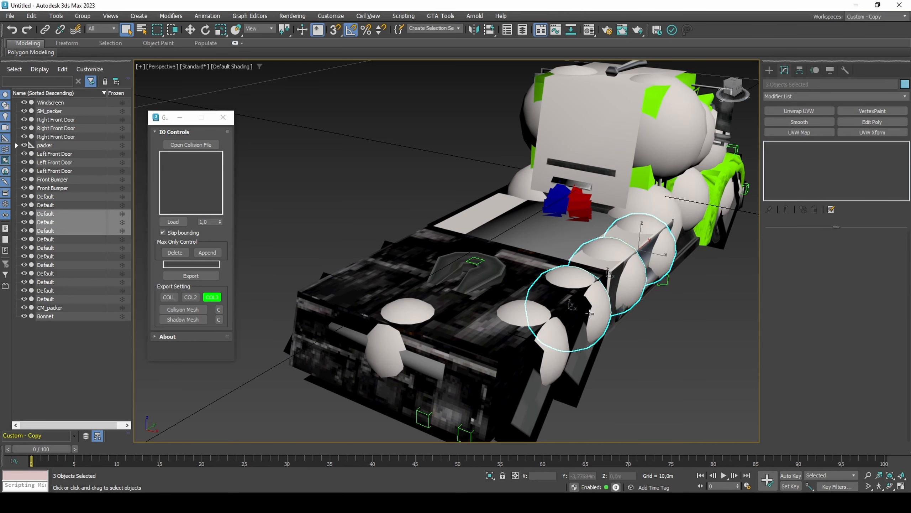
pyautogui.keyDown('ctrl'); pyautogui.click(531, 344); pyautogui.keyUp('ctrl')
pyautogui.click(54, 16)
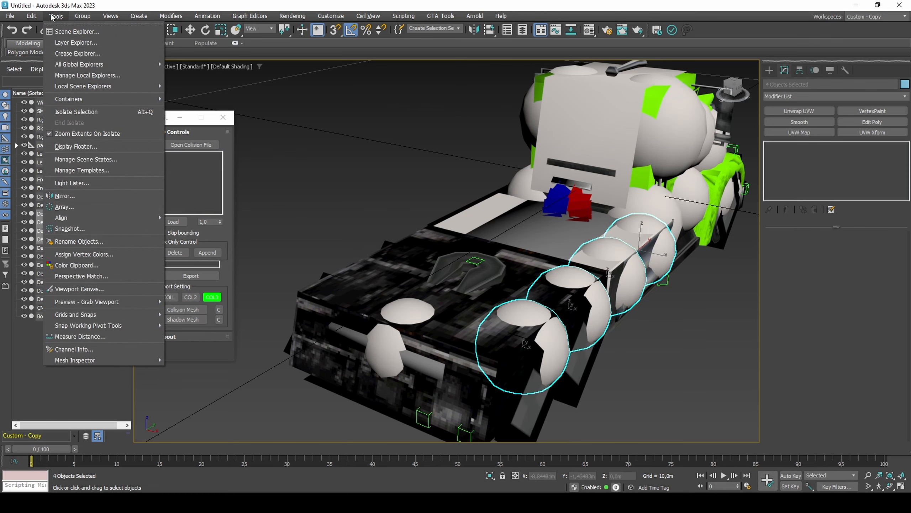
pyautogui.click(89, 206)
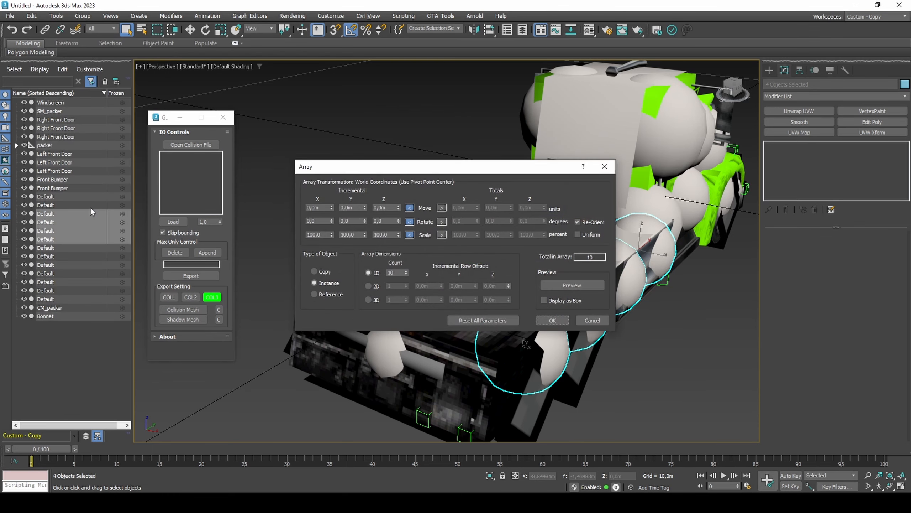
pyautogui.click(559, 284)
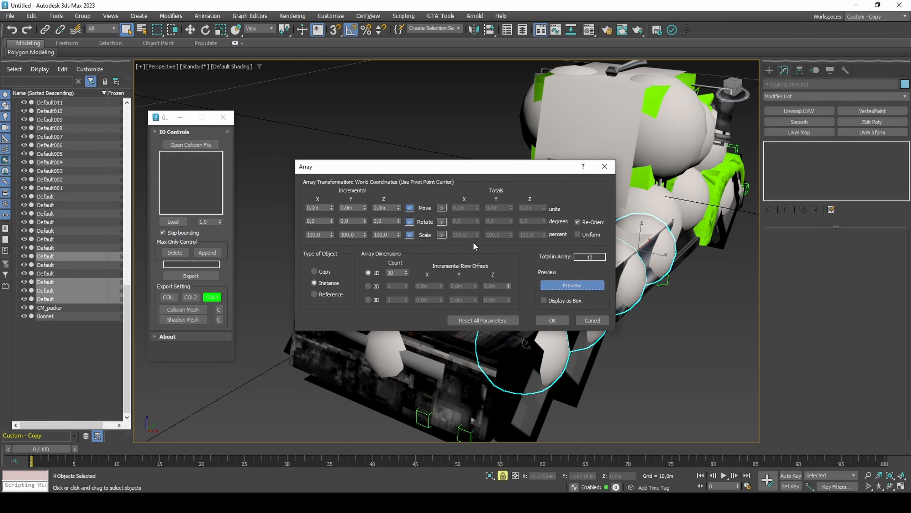
pyautogui.click(442, 208)
pyautogui.click(470, 207)
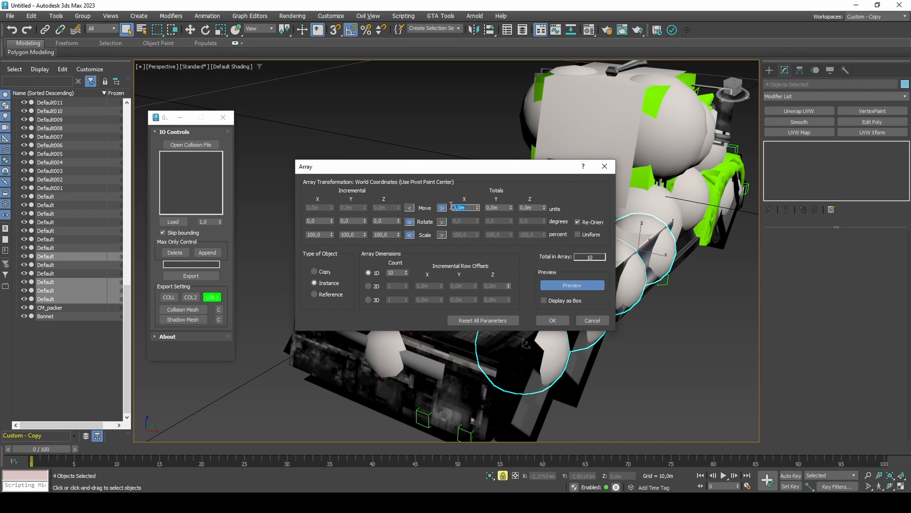
pyautogui.write('-3,1')
pyautogui.press('Return')
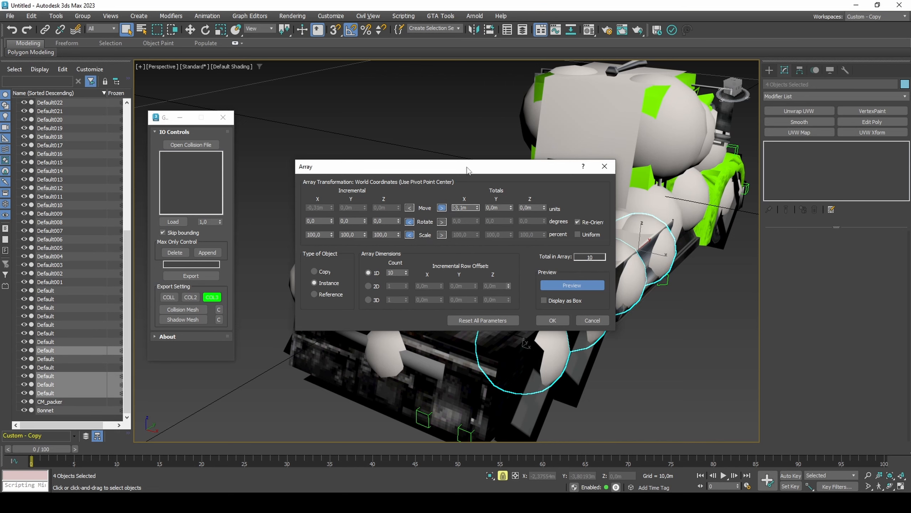
# Set the array's 1D count to 3 and create the sphere copies across the chassis.
pyautogui.moveTo(467, 170); pyautogui.dragTo(361, 292)
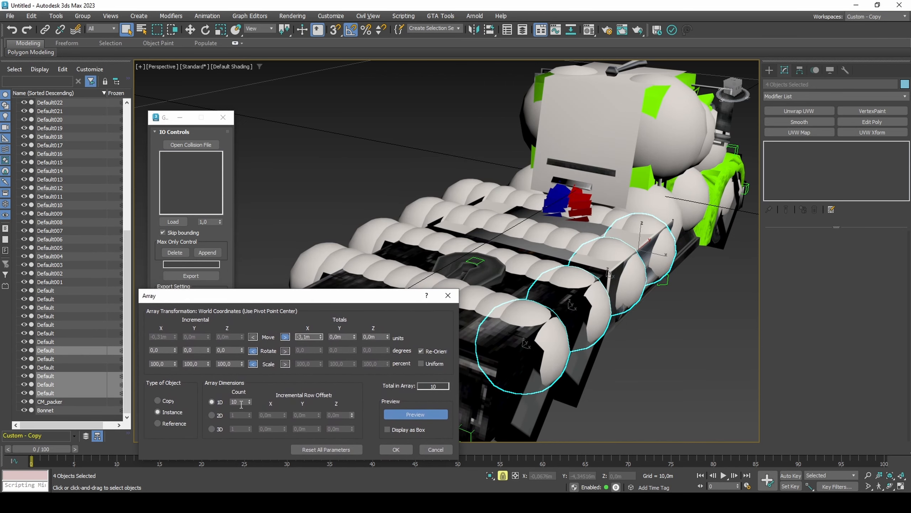
pyautogui.moveTo(240, 403); pyautogui.dragTo(223, 402)
pyautogui.write('3')
pyautogui.click(397, 449)
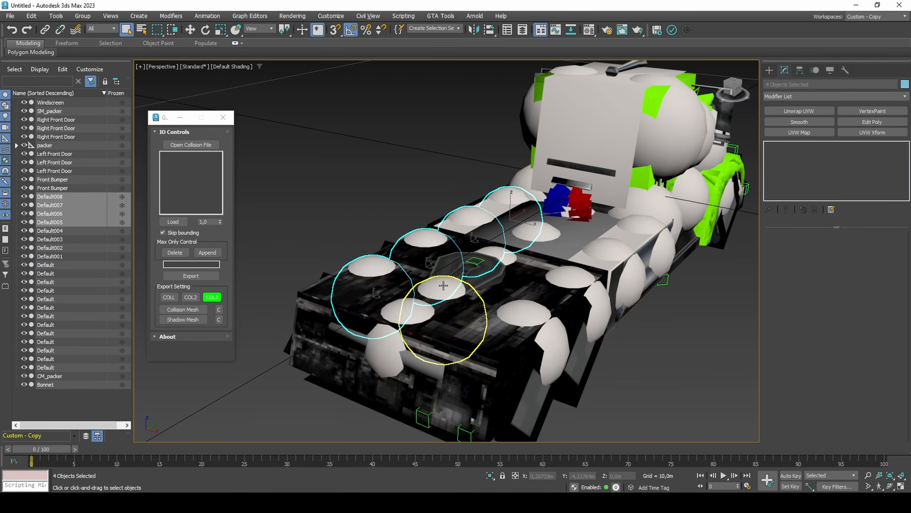
# Move all twelve collision spheres of the rear chassis grid down by 0.1 m in Z.
pyautogui.keyDown('ctrl'); pyautogui.click(443, 285); pyautogui.keyUp('ctrl')
pyautogui.keyDown('ctrl'); pyautogui.click(500, 255); pyautogui.keyUp('ctrl')
pyautogui.keyDown('ctrl'); pyautogui.click(538, 233); pyautogui.keyUp('ctrl')
pyautogui.keyDown('ctrl'); pyautogui.click(578, 212); pyautogui.keyUp('ctrl')
pyautogui.keyDown('ctrl'); pyautogui.click(640, 224); pyautogui.keyUp('ctrl')
pyautogui.keyDown('ctrl'); pyautogui.click(612, 247); pyautogui.keyUp('ctrl')
pyautogui.keyDown('ctrl'); pyautogui.click(572, 277); pyautogui.keyUp('ctrl')
pyautogui.keyDown('ctrl'); pyautogui.click(530, 315); pyautogui.keyUp('ctrl')
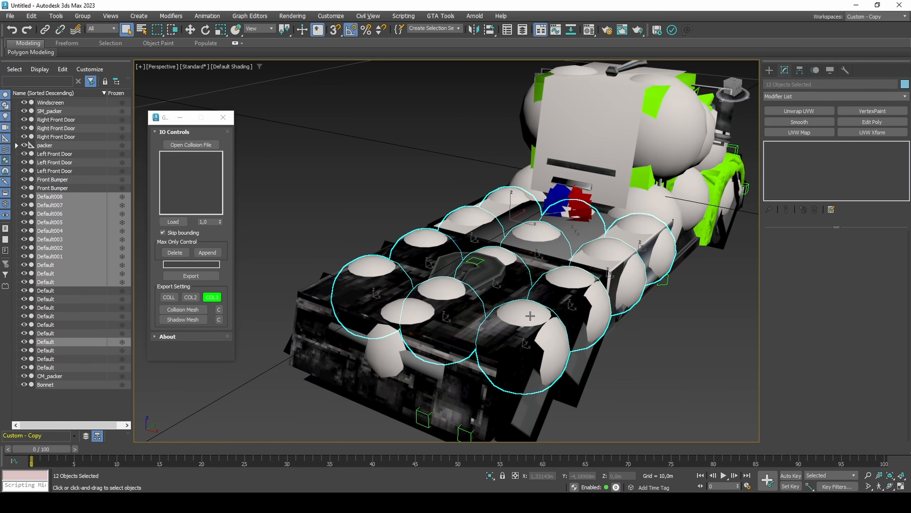
pyautogui.press('F12')
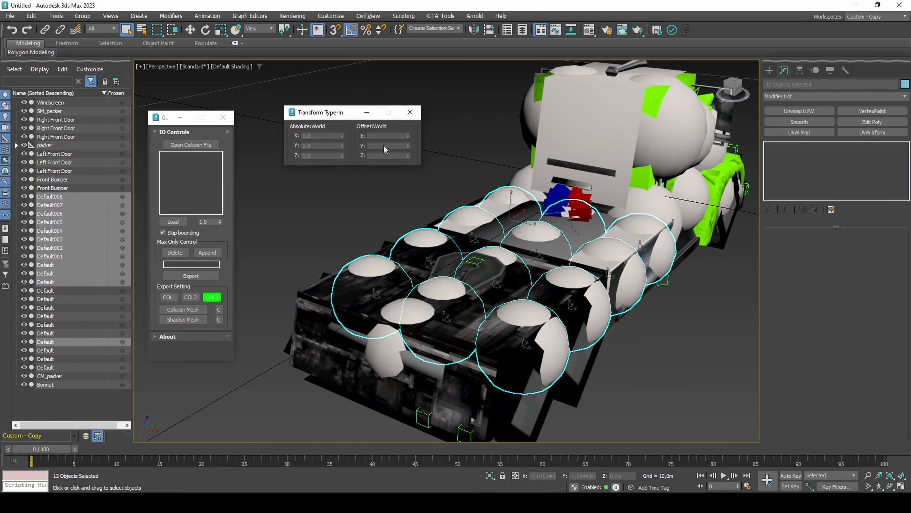
pyautogui.press('w')
pyautogui.click(365, 156)
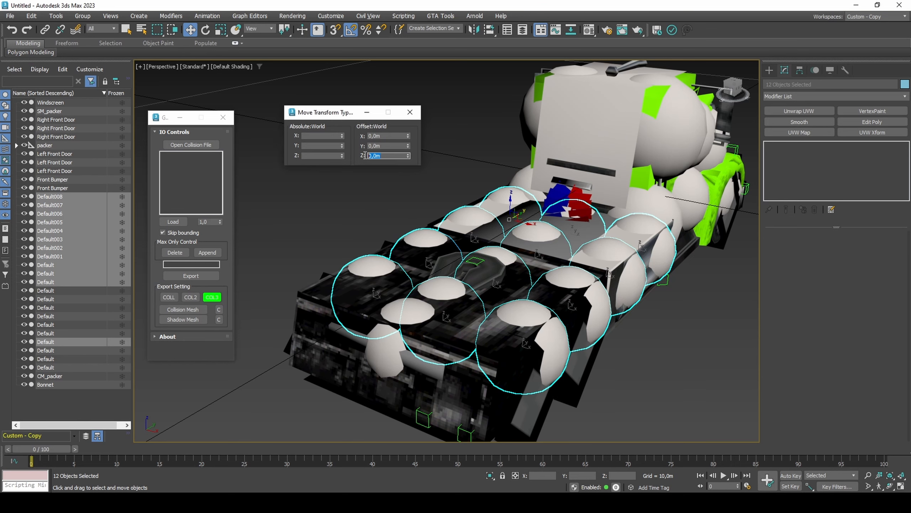
pyautogui.write('-0,1')
pyautogui.press('Return')
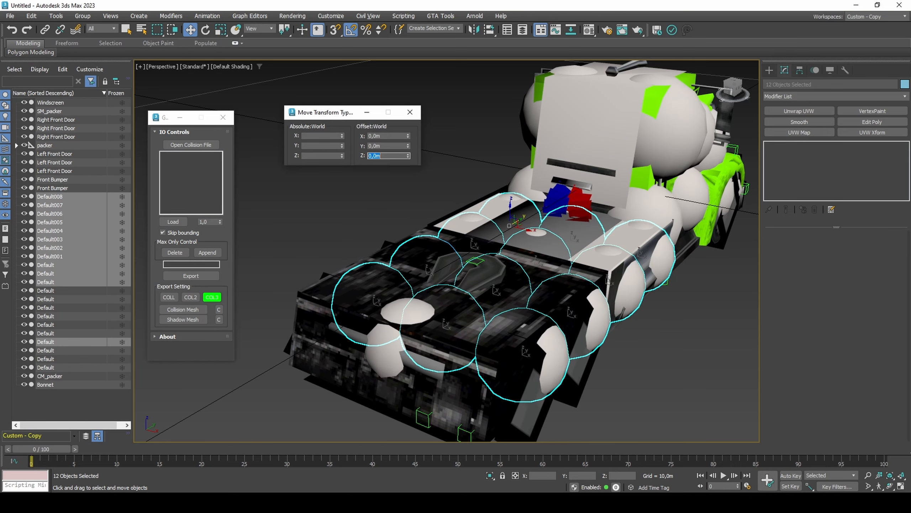
pyautogui.keyDown('alt'); pyautogui.moveTo(435, 252); pyautogui.dragTo(459, 251, button='middle'); pyautogui.keyUp('alt')
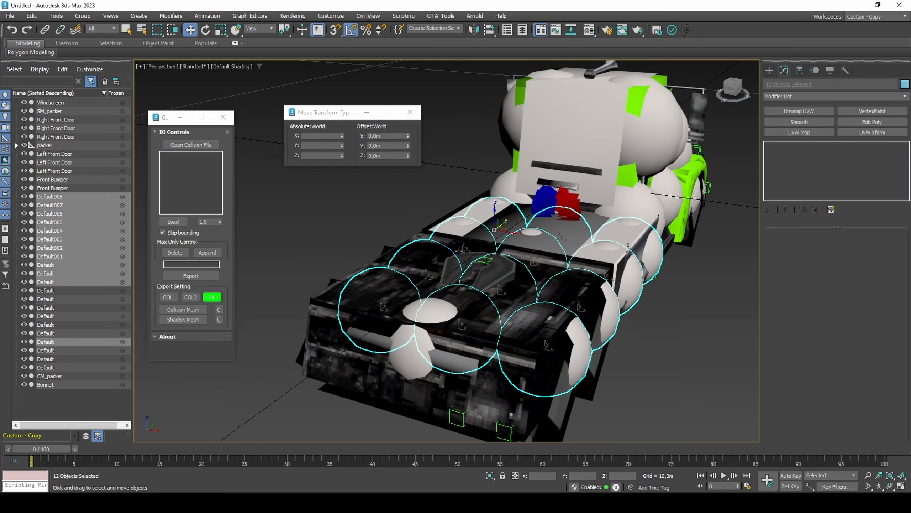
pyautogui.click(410, 113)
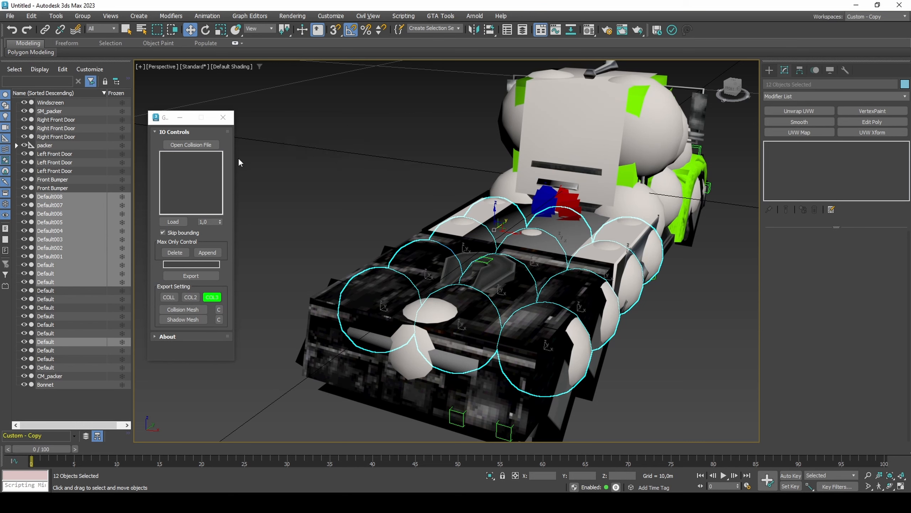
# Hide the packer vehicle model so only the collision objects are displayed.
pyautogui.doubleClick(87, 144)
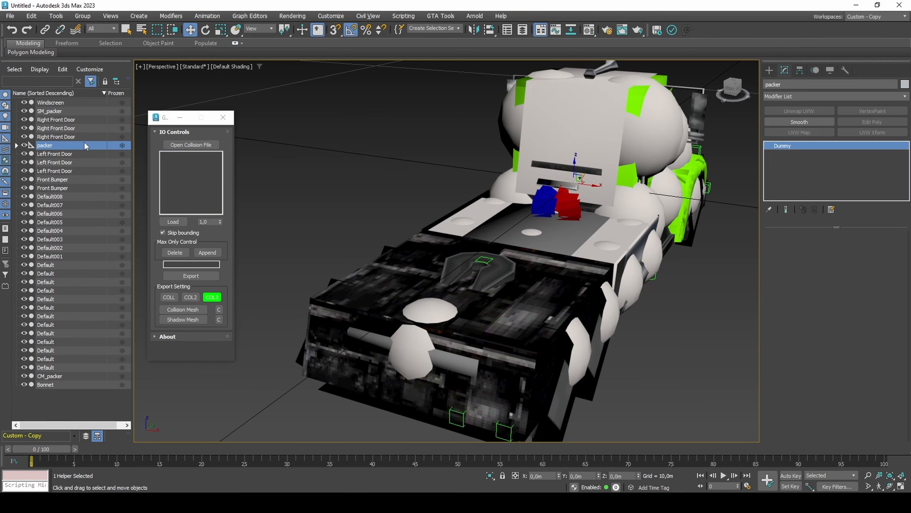
pyautogui.click(25, 145)
pyautogui.click(16, 145)
# Name the collision packer and assign CM_packer as its collision mesh and SM_packer as its shadow mesh.
pyautogui.click(182, 265)
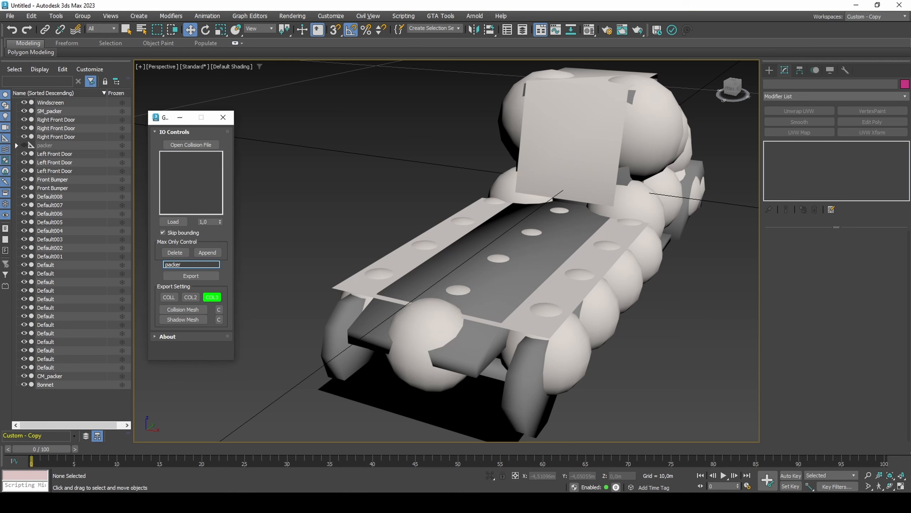
pyautogui.click(183, 309)
pyautogui.click(328, 291)
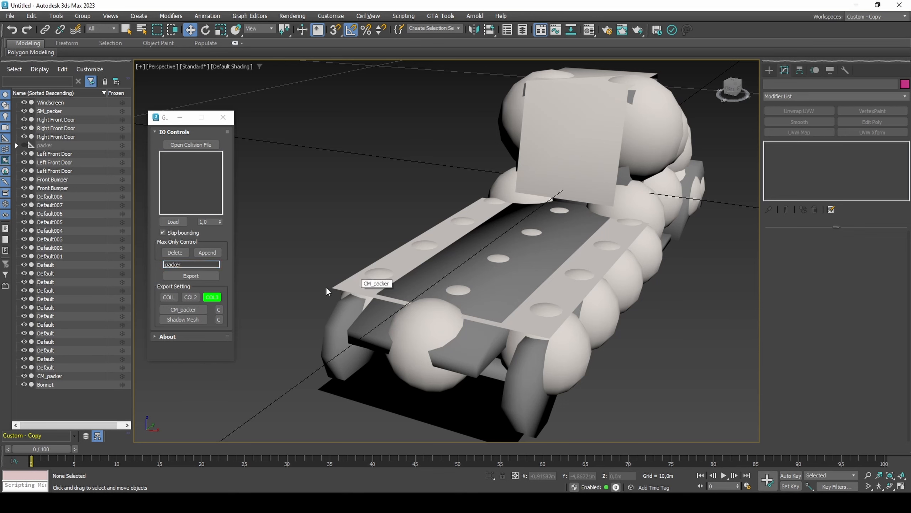
pyautogui.click(182, 319)
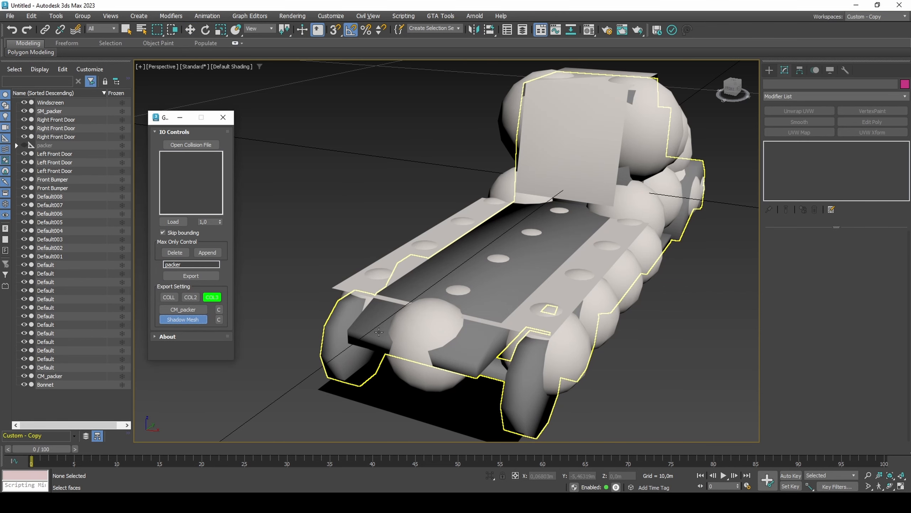
pyautogui.click(379, 332)
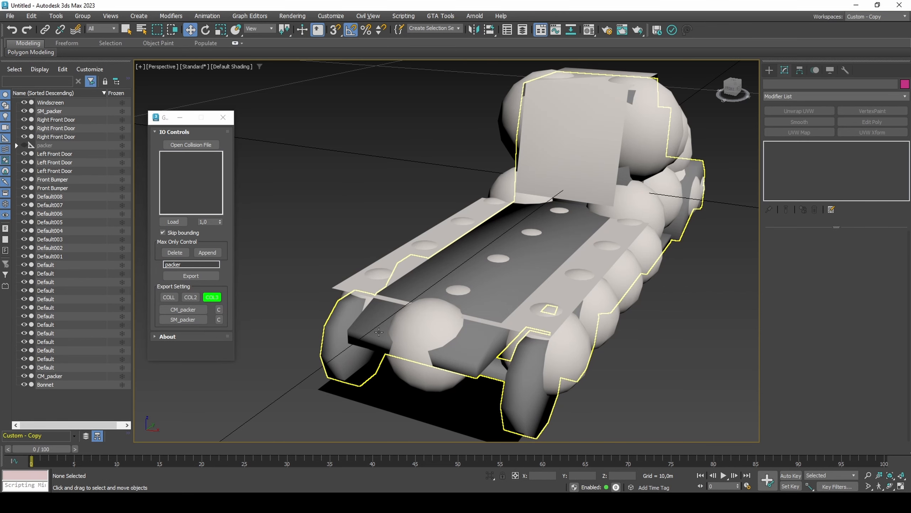
# Select all the collision objects and export them as a COL file named col in the Extra contents folder.
pyautogui.scroll(-5, 379, 332)
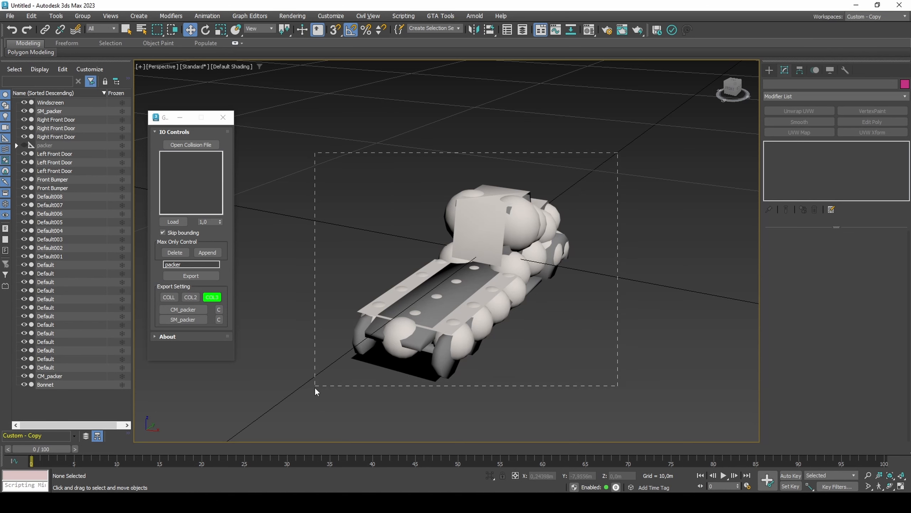
pyautogui.moveTo(315, 390); pyautogui.dragTo(313, 391)
pyautogui.click(194, 275)
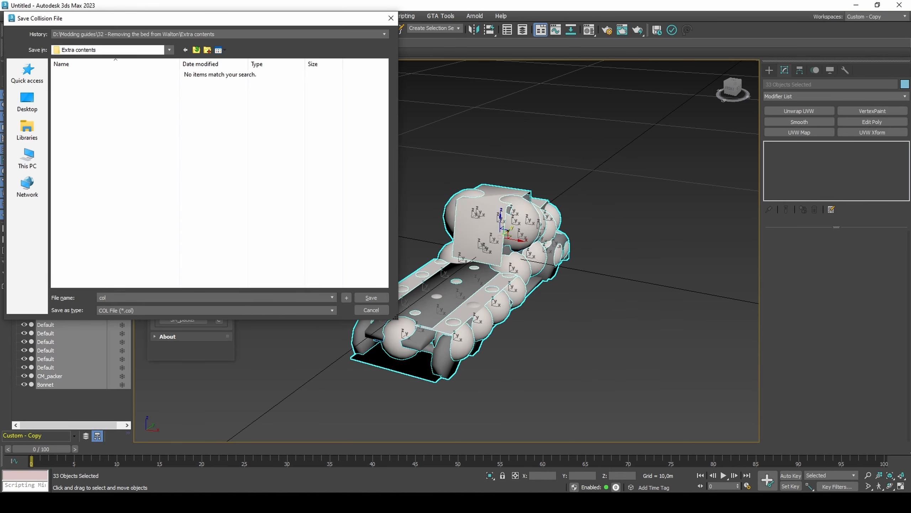
pyautogui.press('Return')
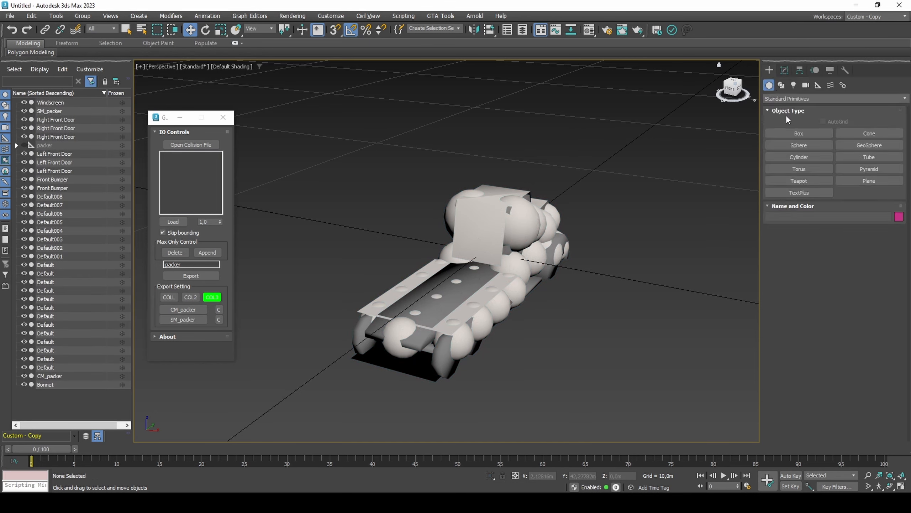
# Create a box about 5.3 m long, 2.1 m wide and 1.75 m high and move it to X 0, Y 0.
pyautogui.click(799, 133)
pyautogui.moveTo(499, 215); pyautogui.dragTo(499, 287)
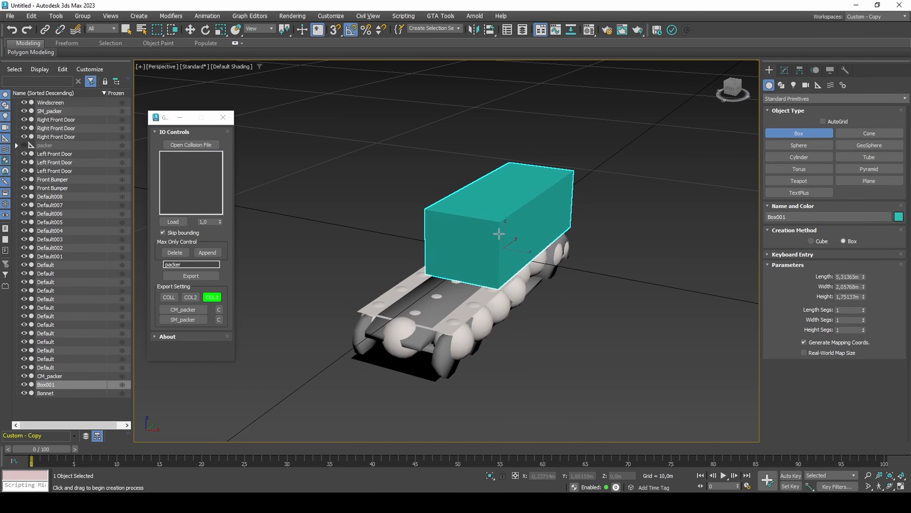
pyautogui.press('w')
pyautogui.rightClick(558, 475)
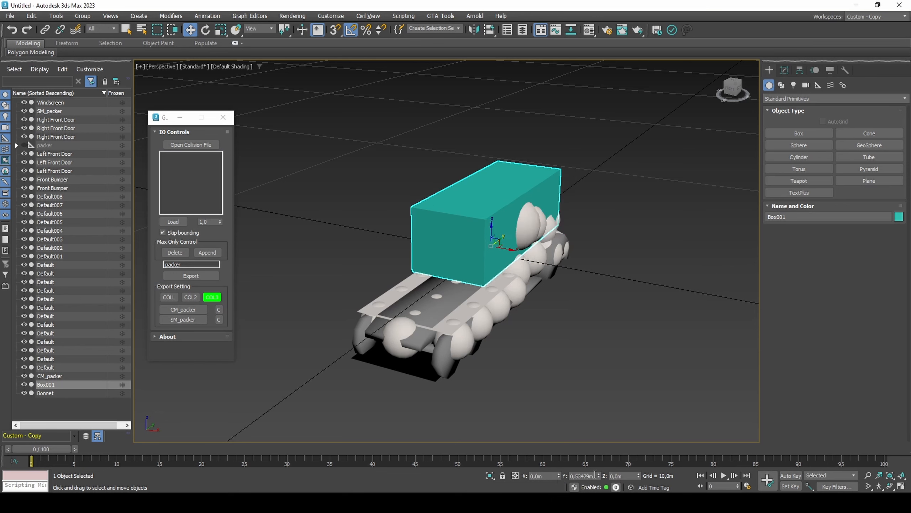
pyautogui.rightClick(598, 476)
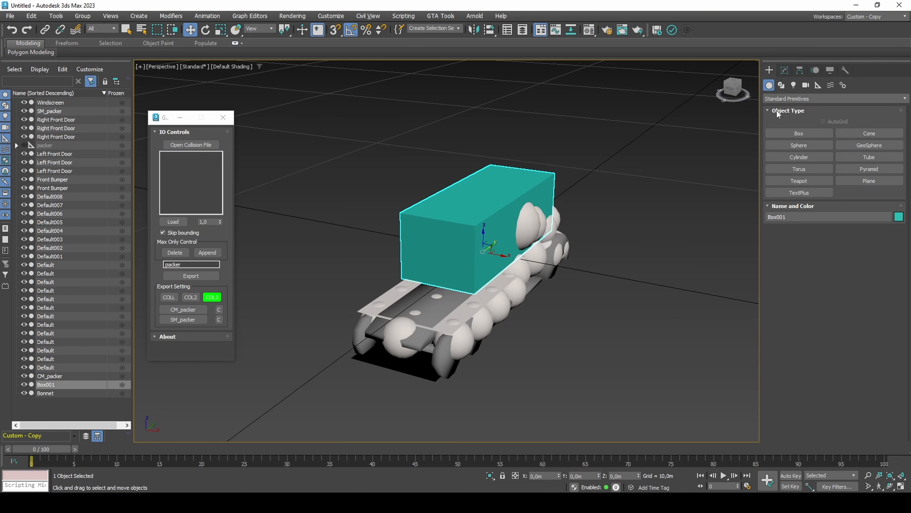
# Add UVW Map and Edit Poly modifiers to the box and assign it a plain grey material.
pyautogui.click(785, 70)
pyautogui.click(800, 132)
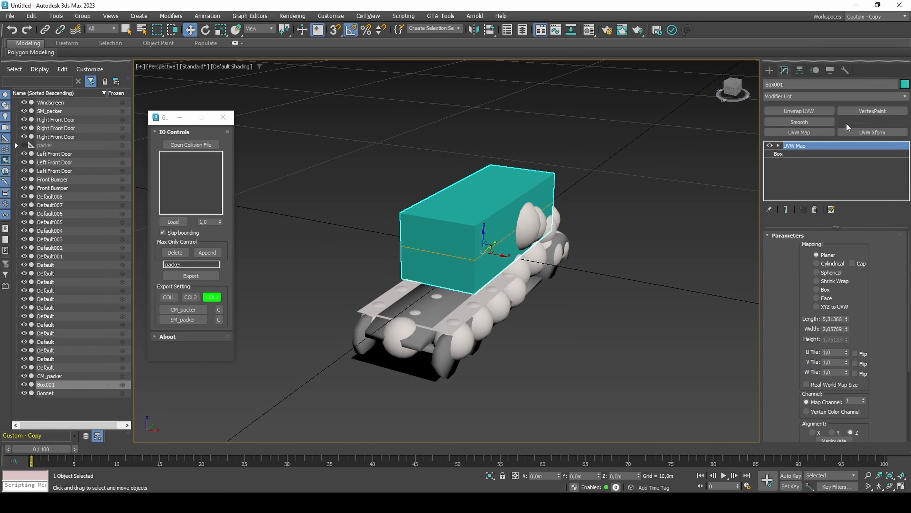
pyautogui.click(851, 122)
pyautogui.press('m')
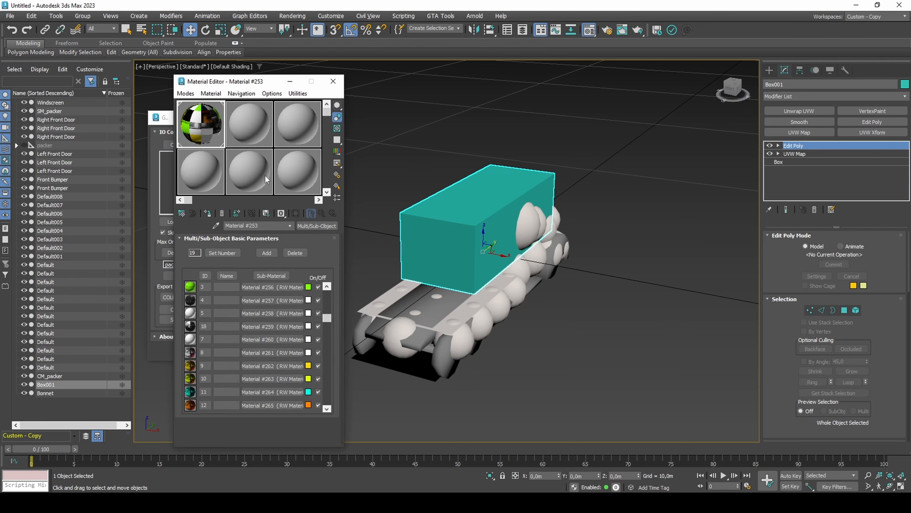
pyautogui.moveTo(328, 193); pyautogui.dragTo(445, 218)
pyautogui.click(333, 81)
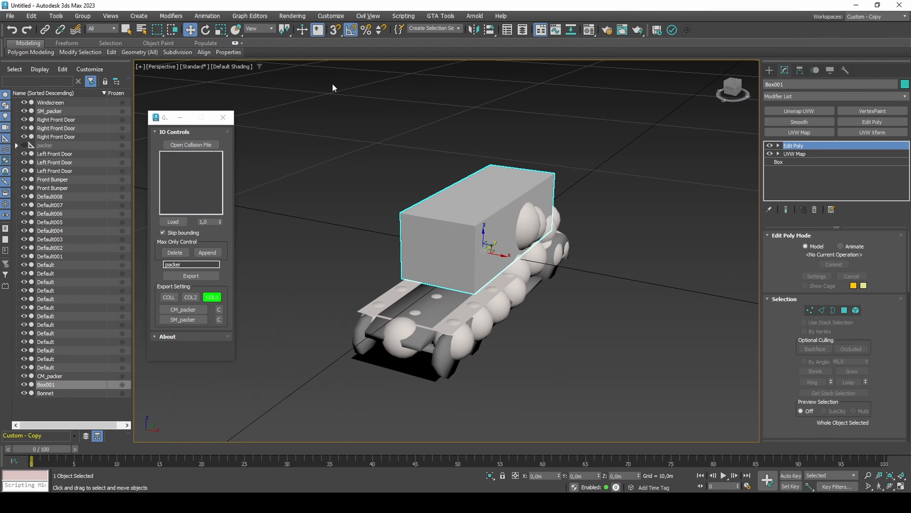
# Open the DFF IO script and choose col.col from the Extra contents folder as the collision base file for export.
pyautogui.click(440, 16)
pyautogui.click(435, 30)
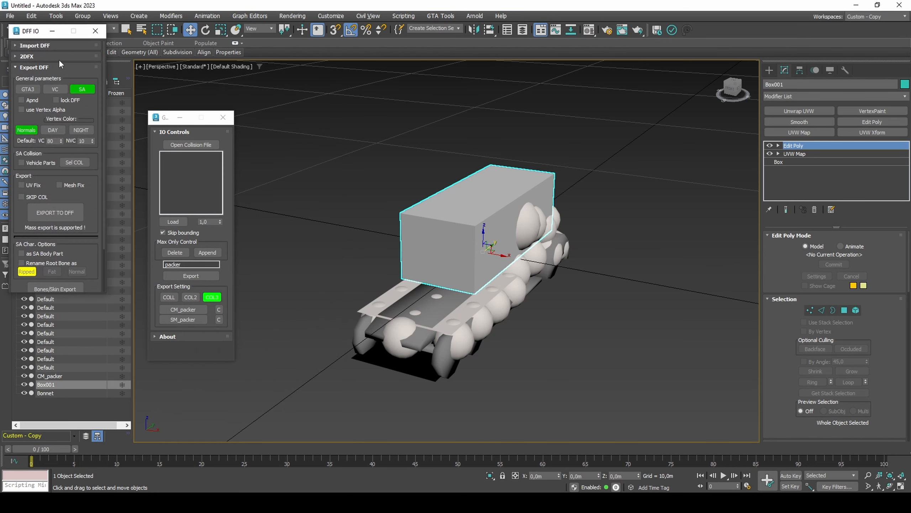
pyautogui.moveTo(20, 35); pyautogui.dragTo(207, 127)
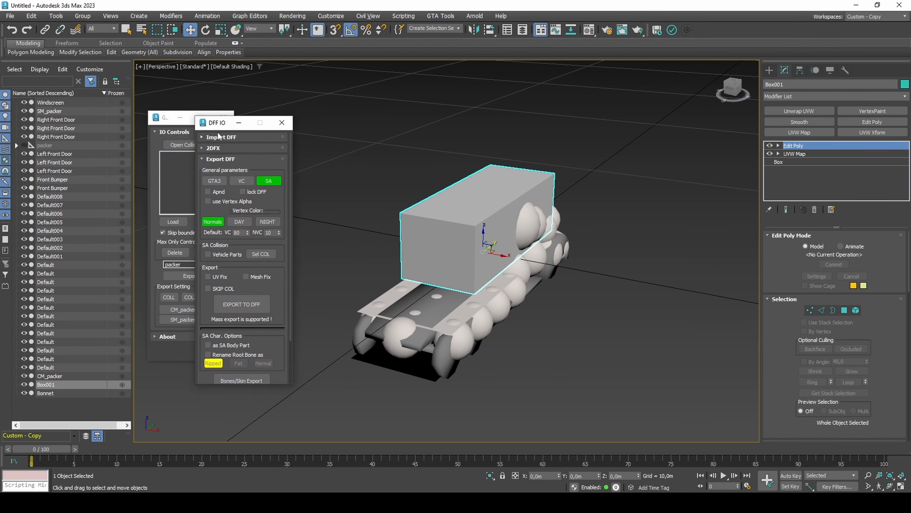
pyautogui.click(261, 253)
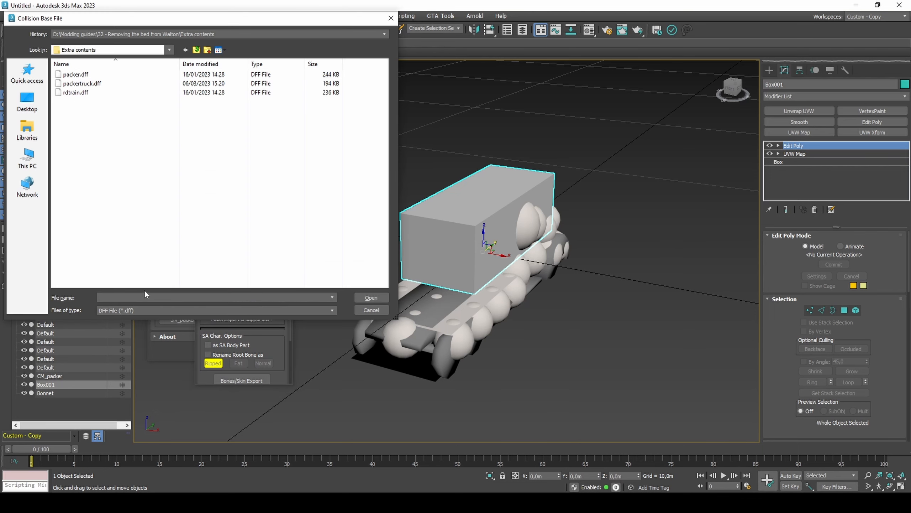
pyautogui.click(143, 309)
pyautogui.click(137, 324)
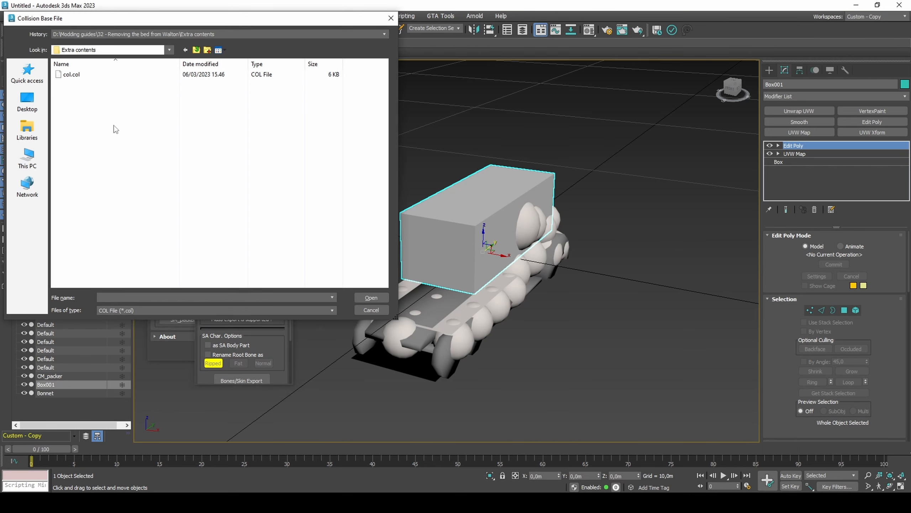
pyautogui.doubleClick(128, 76)
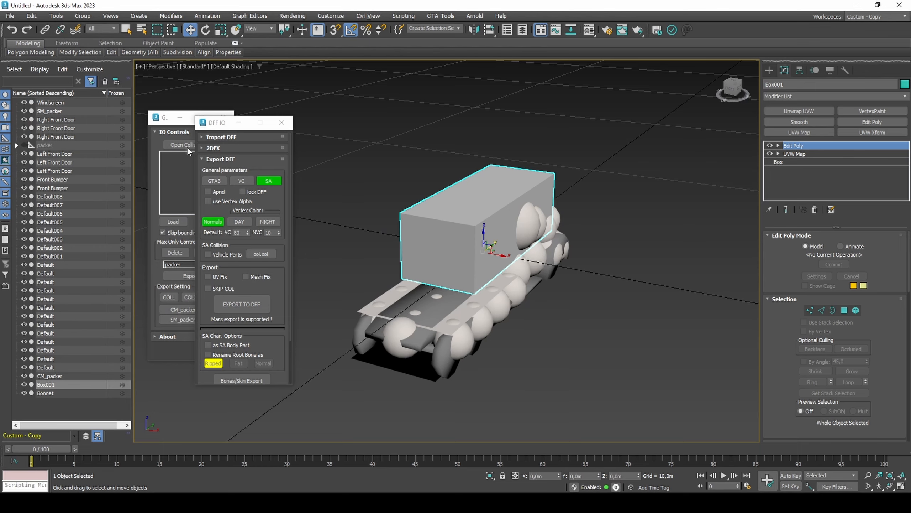
# Export the selected box with its collision to a DFF file named colcar in the Extra contents folder.
pyautogui.click(251, 304)
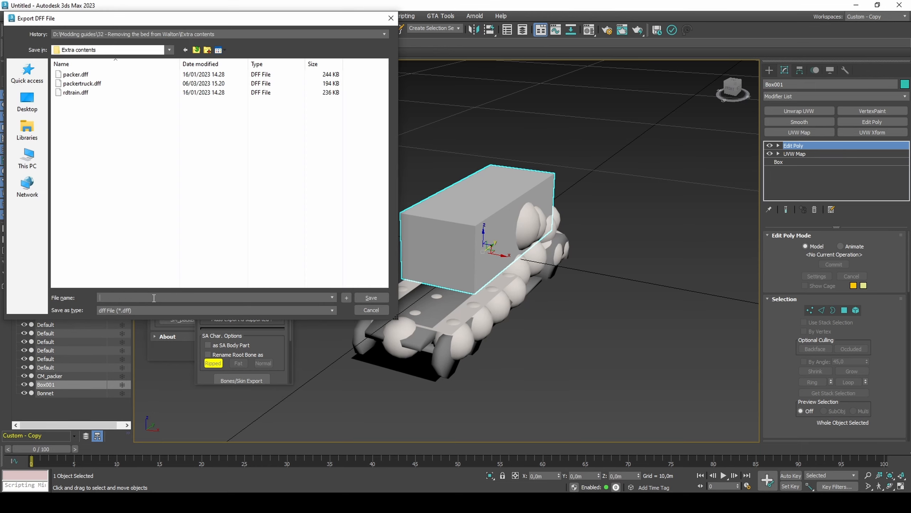
pyautogui.write('colcar')
pyautogui.press('Return')
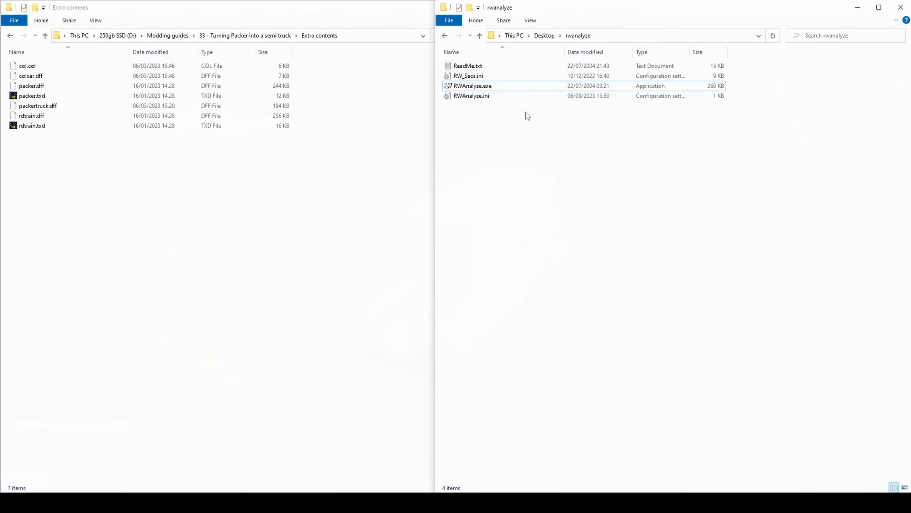
# Switch to RW Analyze by launching RWAnalyze.exe and open colcar.dff from the Extra contents folder.
pyautogui.doubleClick(501, 86)
pyautogui.click(335, 141)
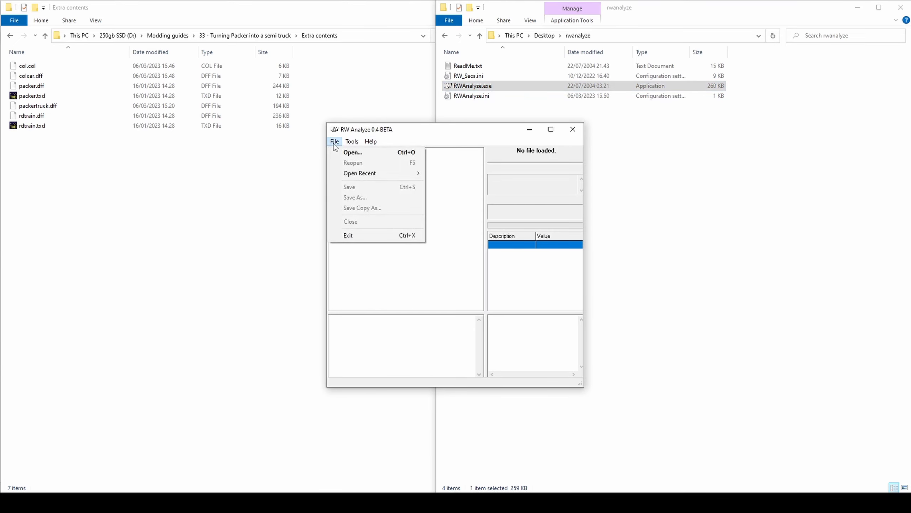
pyautogui.click(343, 153)
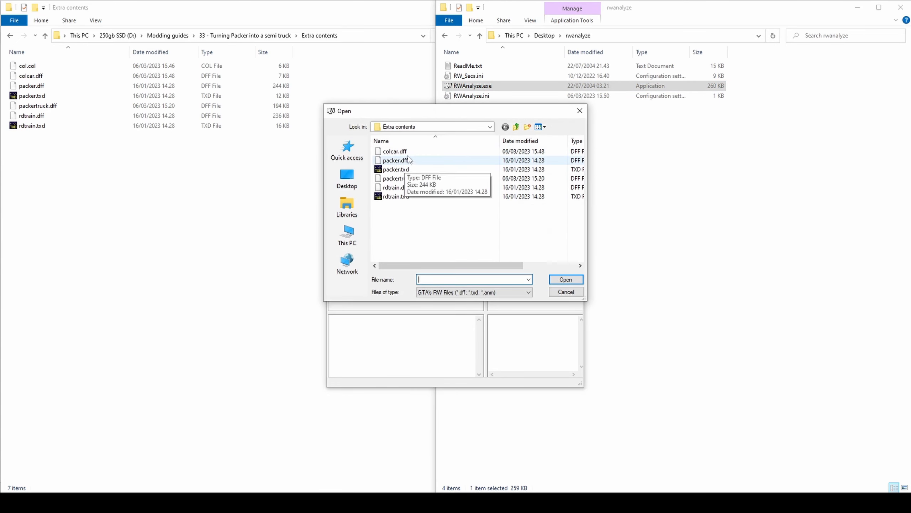
pyautogui.doubleClick(394, 151)
# Export the section data of colcar.dff's final Extension, the one containing the Collision section, to a file named col.
pyautogui.moveTo(476, 172); pyautogui.dragTo(479, 218)
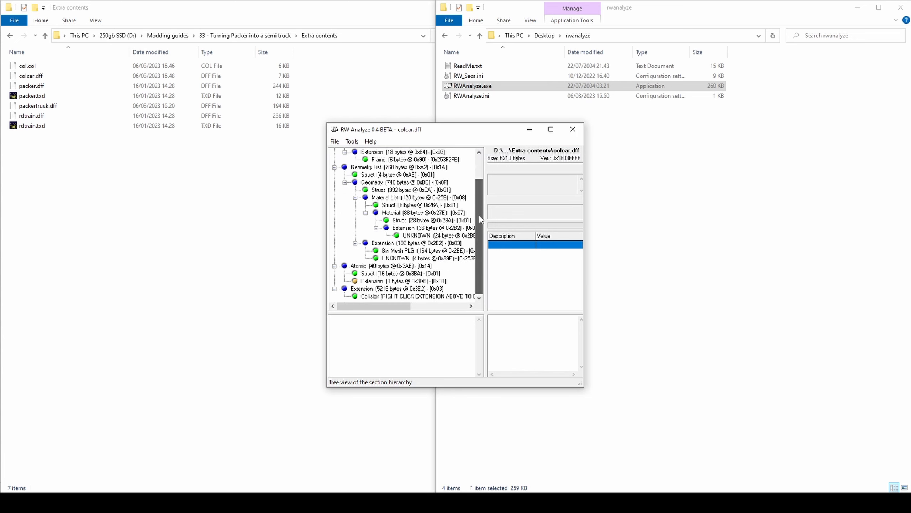
pyautogui.click(395, 289)
pyautogui.rightClick(407, 289)
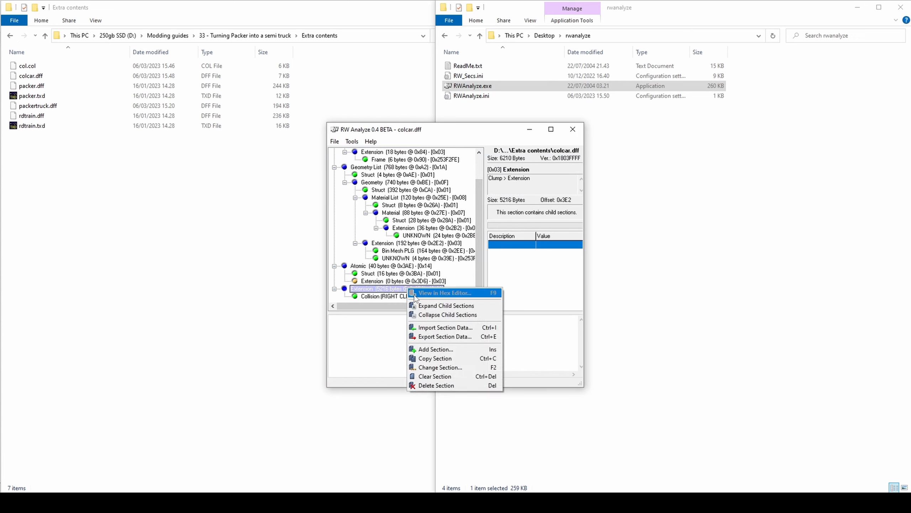
pyautogui.click(430, 337)
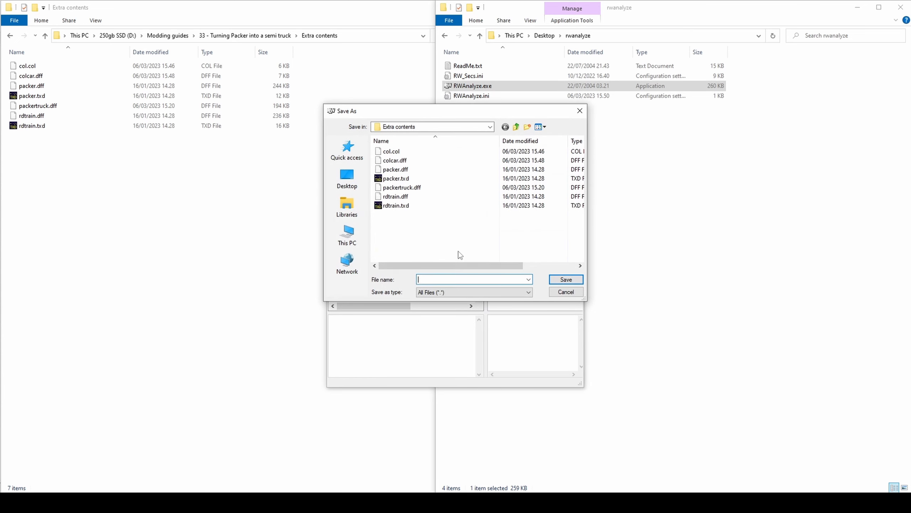
pyautogui.write('col')
pyautogui.press('Return')
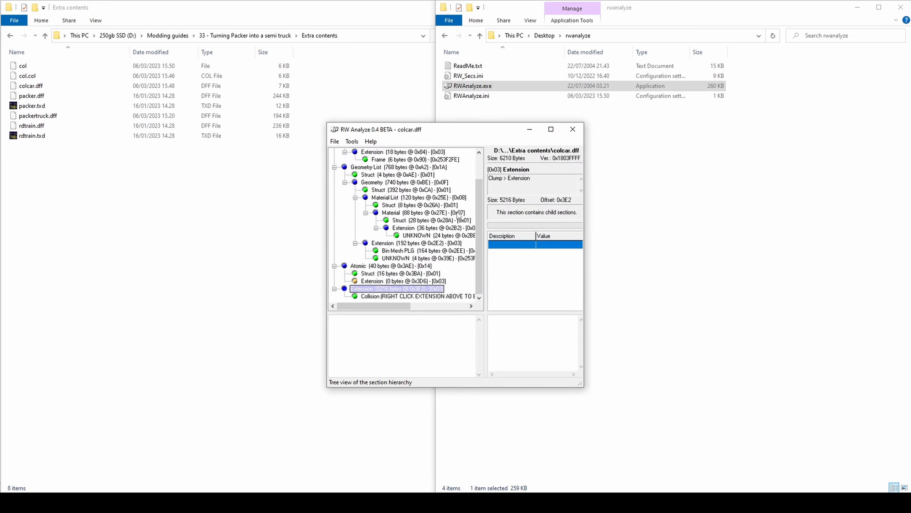
# Open packertruck.dff from the Extra contents folder in place of colcar.dff.
pyautogui.click(334, 141)
pyautogui.click(341, 152)
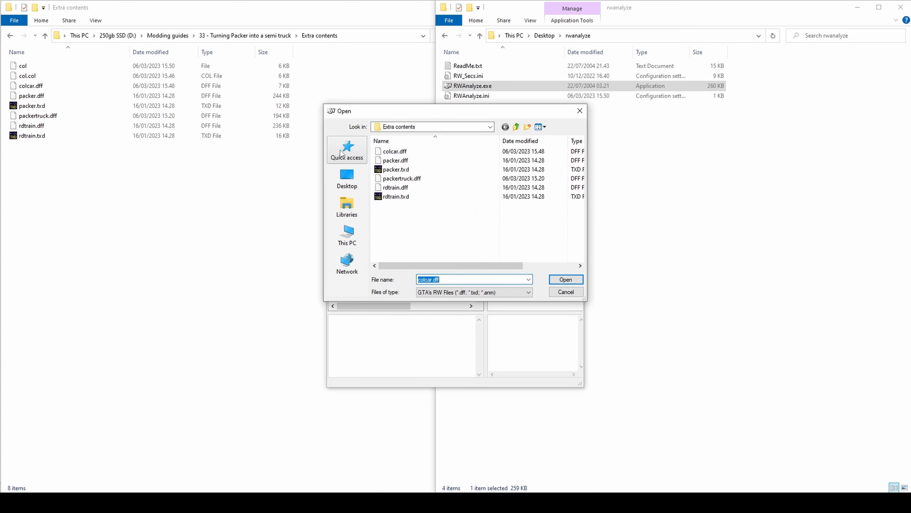
pyautogui.doubleClick(403, 179)
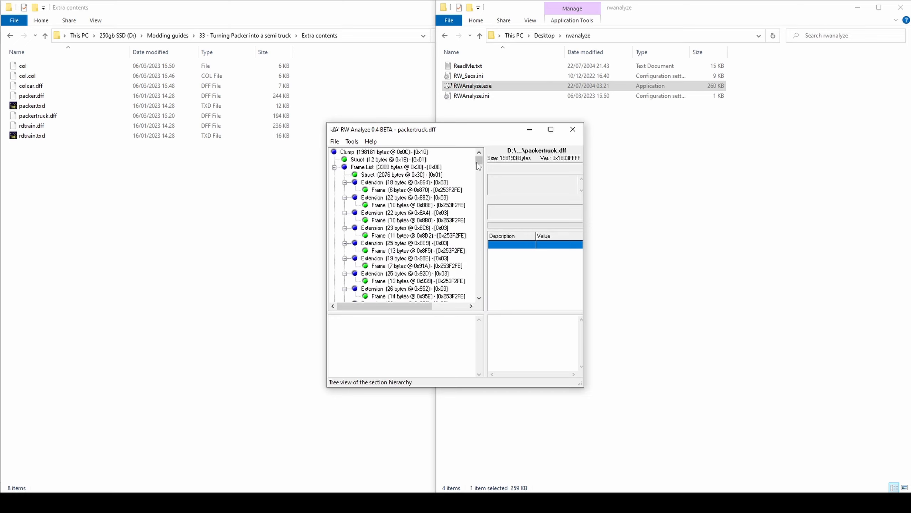
# Import the col section data into the empty final Extension of packertruck.dff, save the file and close RW Analyze.
pyautogui.moveTo(478, 162); pyautogui.dragTo(486, 275)
pyautogui.click(419, 296)
pyautogui.rightClick(419, 296)
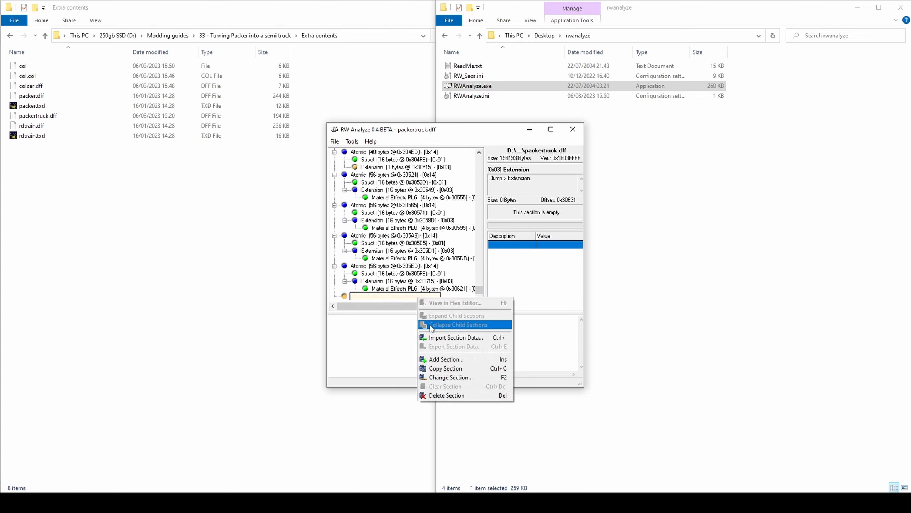
pyautogui.click(435, 339)
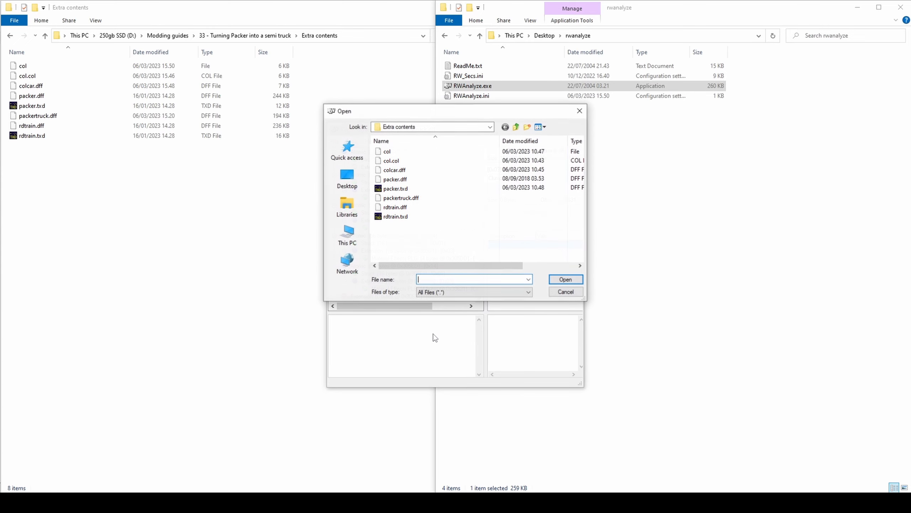
pyautogui.doubleClick(413, 158)
pyautogui.click(335, 141)
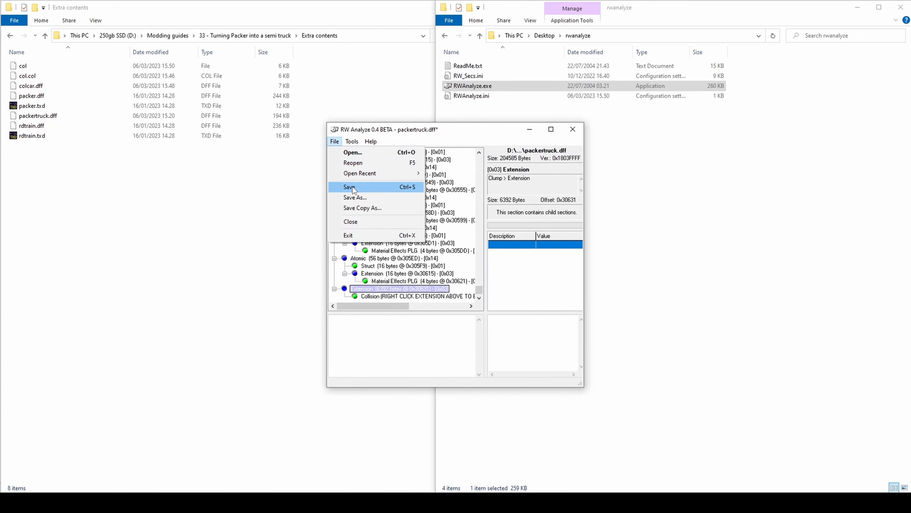
pyautogui.click(380, 187)
pyautogui.click(574, 131)
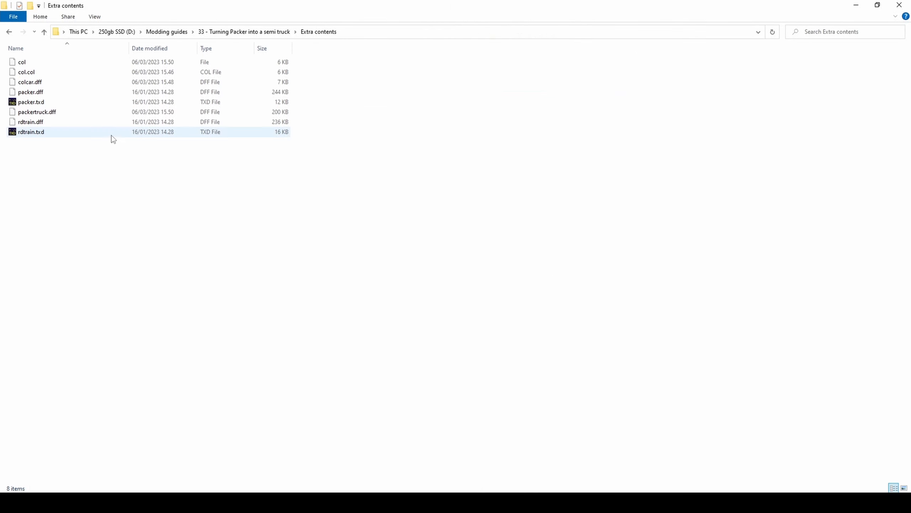
# Open rdtrain.txd in Magic.TXD, export its rdtrainpipes64 texture as rdtrainpipes64.dds to Extra contents, and close it.
pyautogui.doubleClick(111, 135)
pyautogui.click(397, 160)
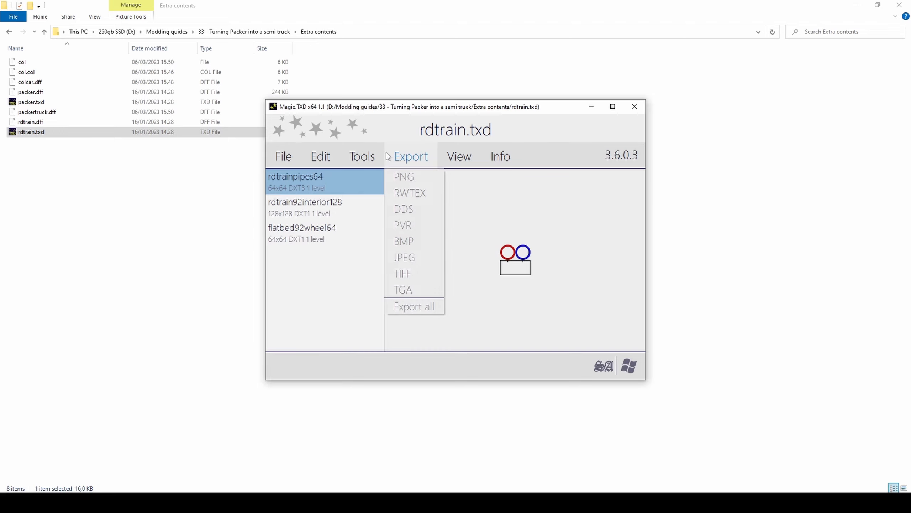
pyautogui.click(400, 208)
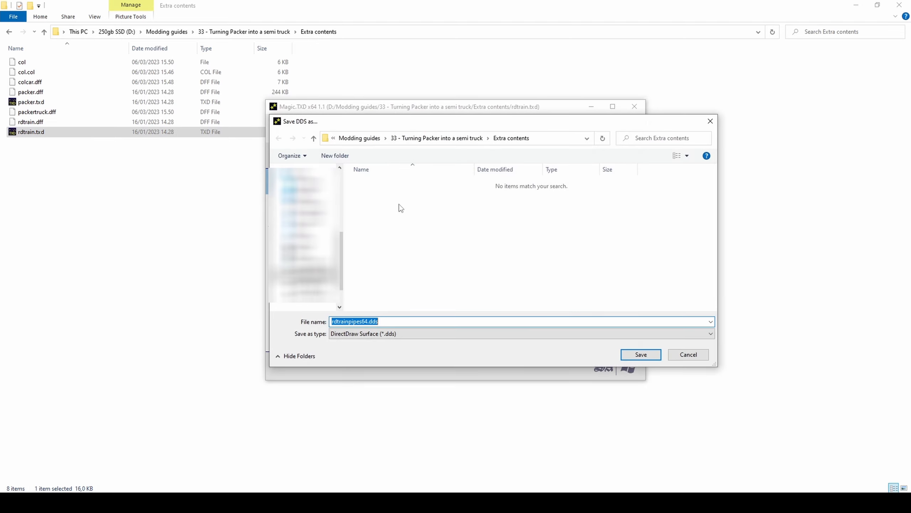
pyautogui.click(641, 354)
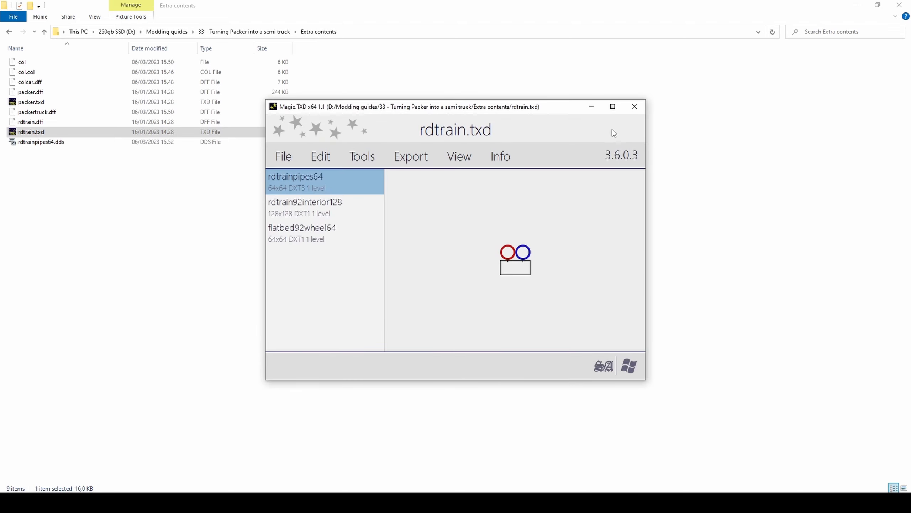
pyautogui.click(633, 107)
# Add rdtrainpipes64.dds to packer.txd as a DXT3-compressed texture, save the texture dictionary and close it.
pyautogui.doubleClick(133, 102)
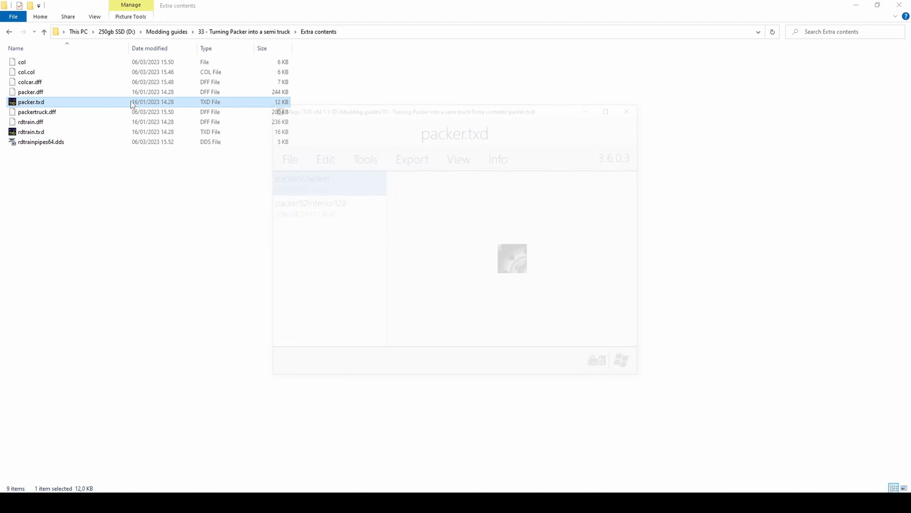
pyautogui.click(336, 156)
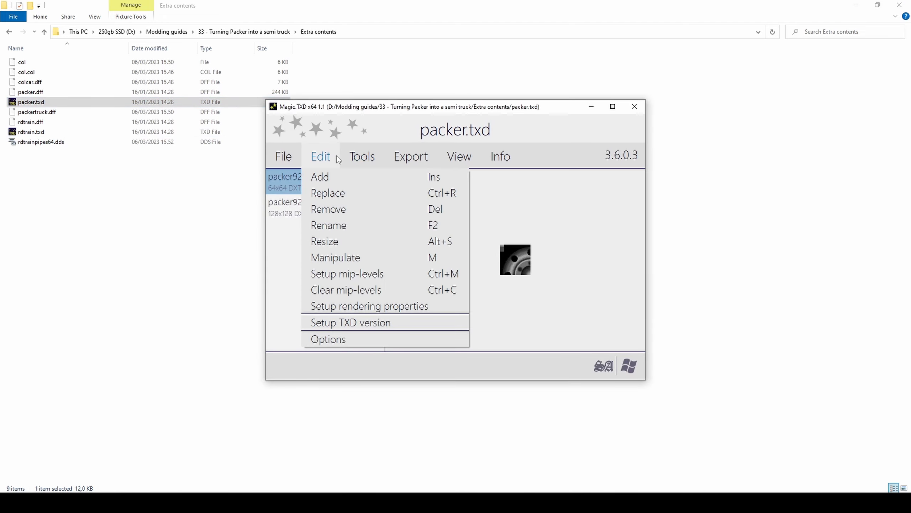
pyautogui.click(339, 175)
pyautogui.doubleClick(377, 197)
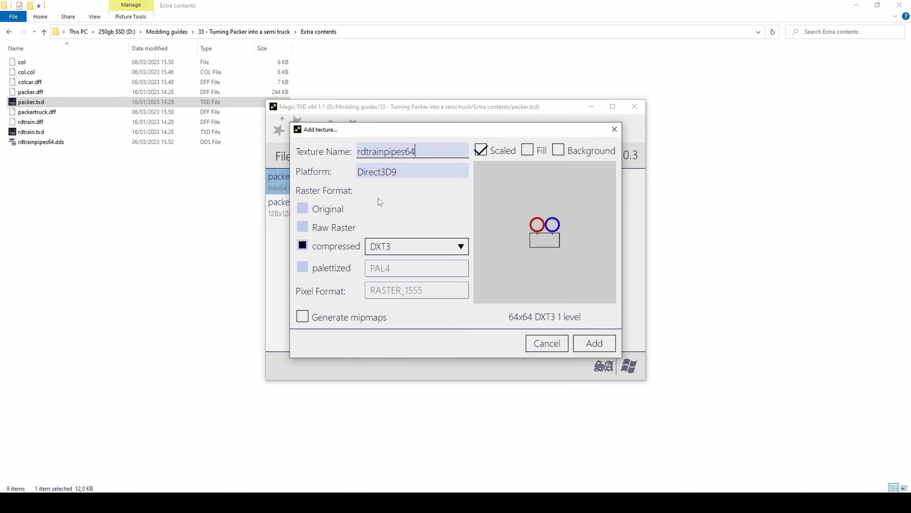
pyautogui.click(594, 343)
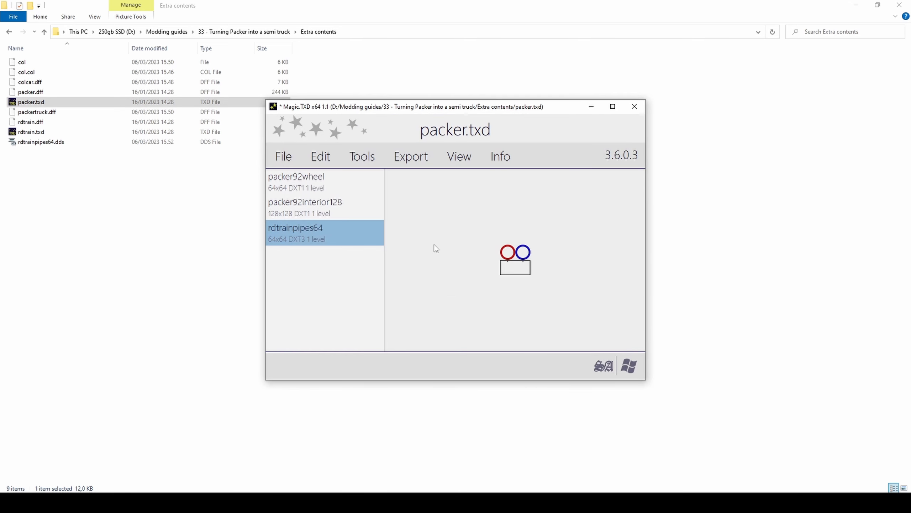
pyautogui.click(284, 156)
pyautogui.click(287, 208)
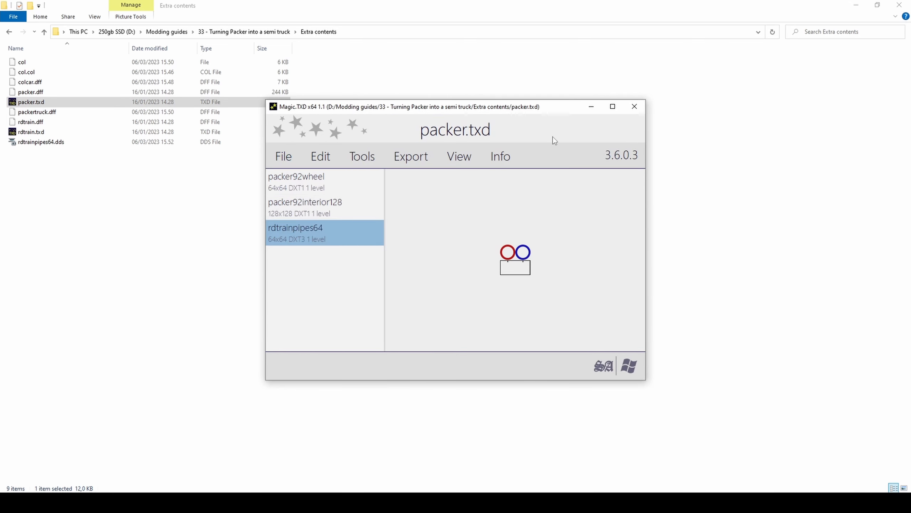
pyautogui.click(632, 112)
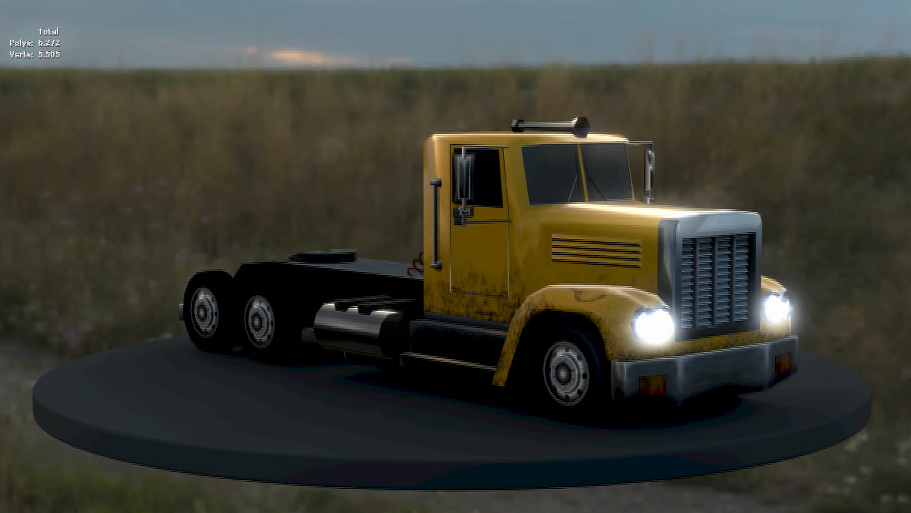